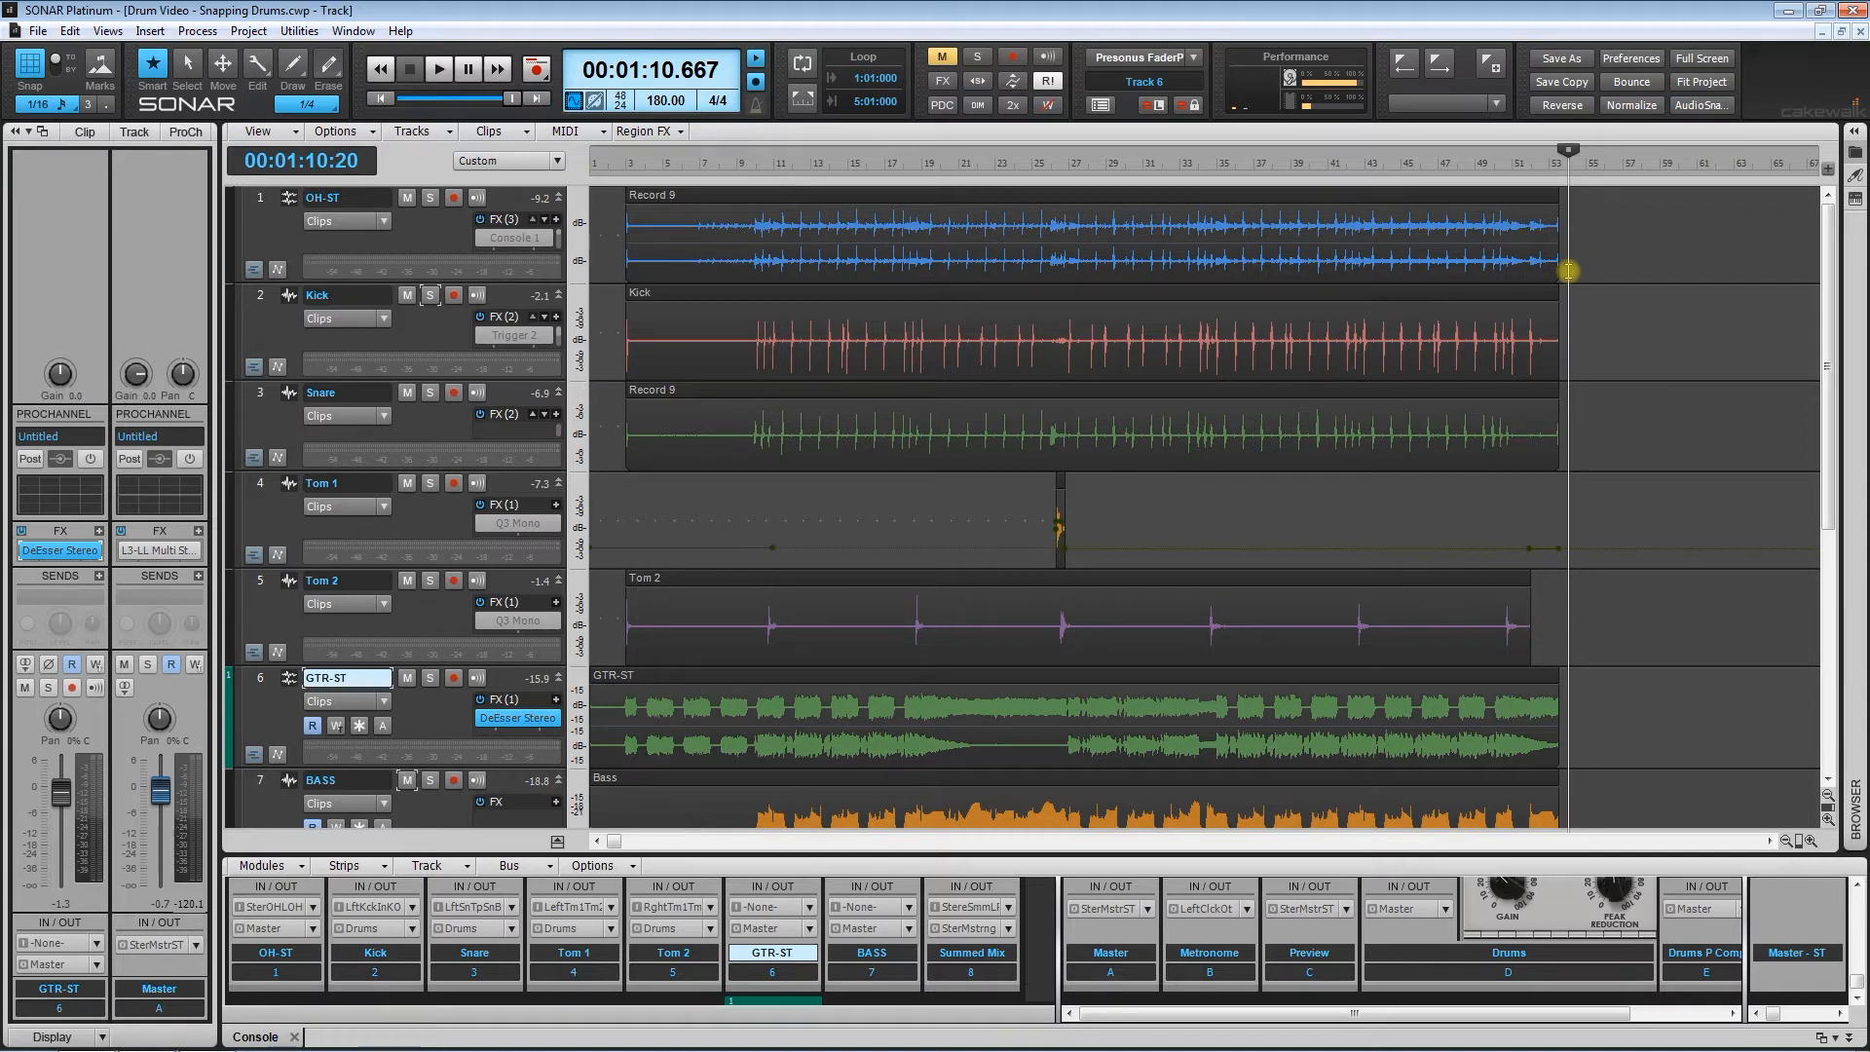
Step: Select the drum clips track by track: OH-ST, Kick, Snare, Tom 1 and Tom 2
left_click_drag(1568, 271, 1472, 315)
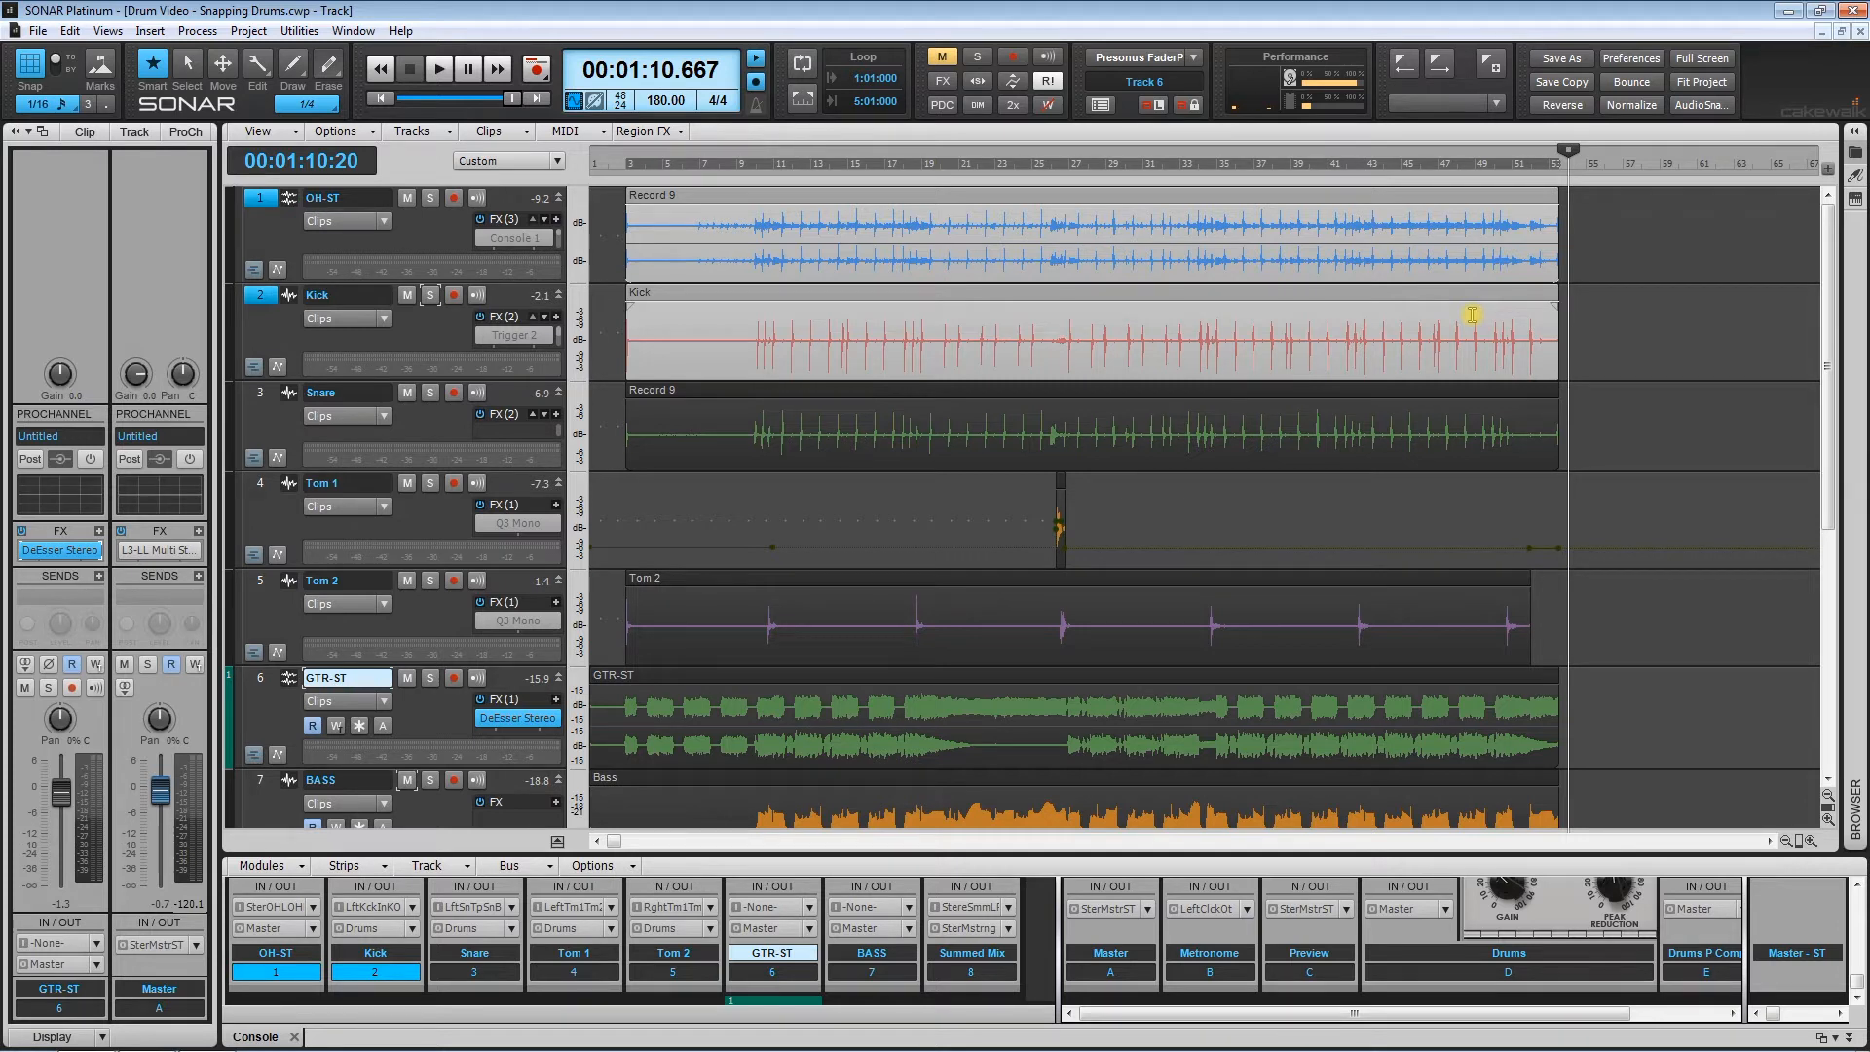
left_click(1593, 220)
left_click_drag(1620, 246, 1501, 249)
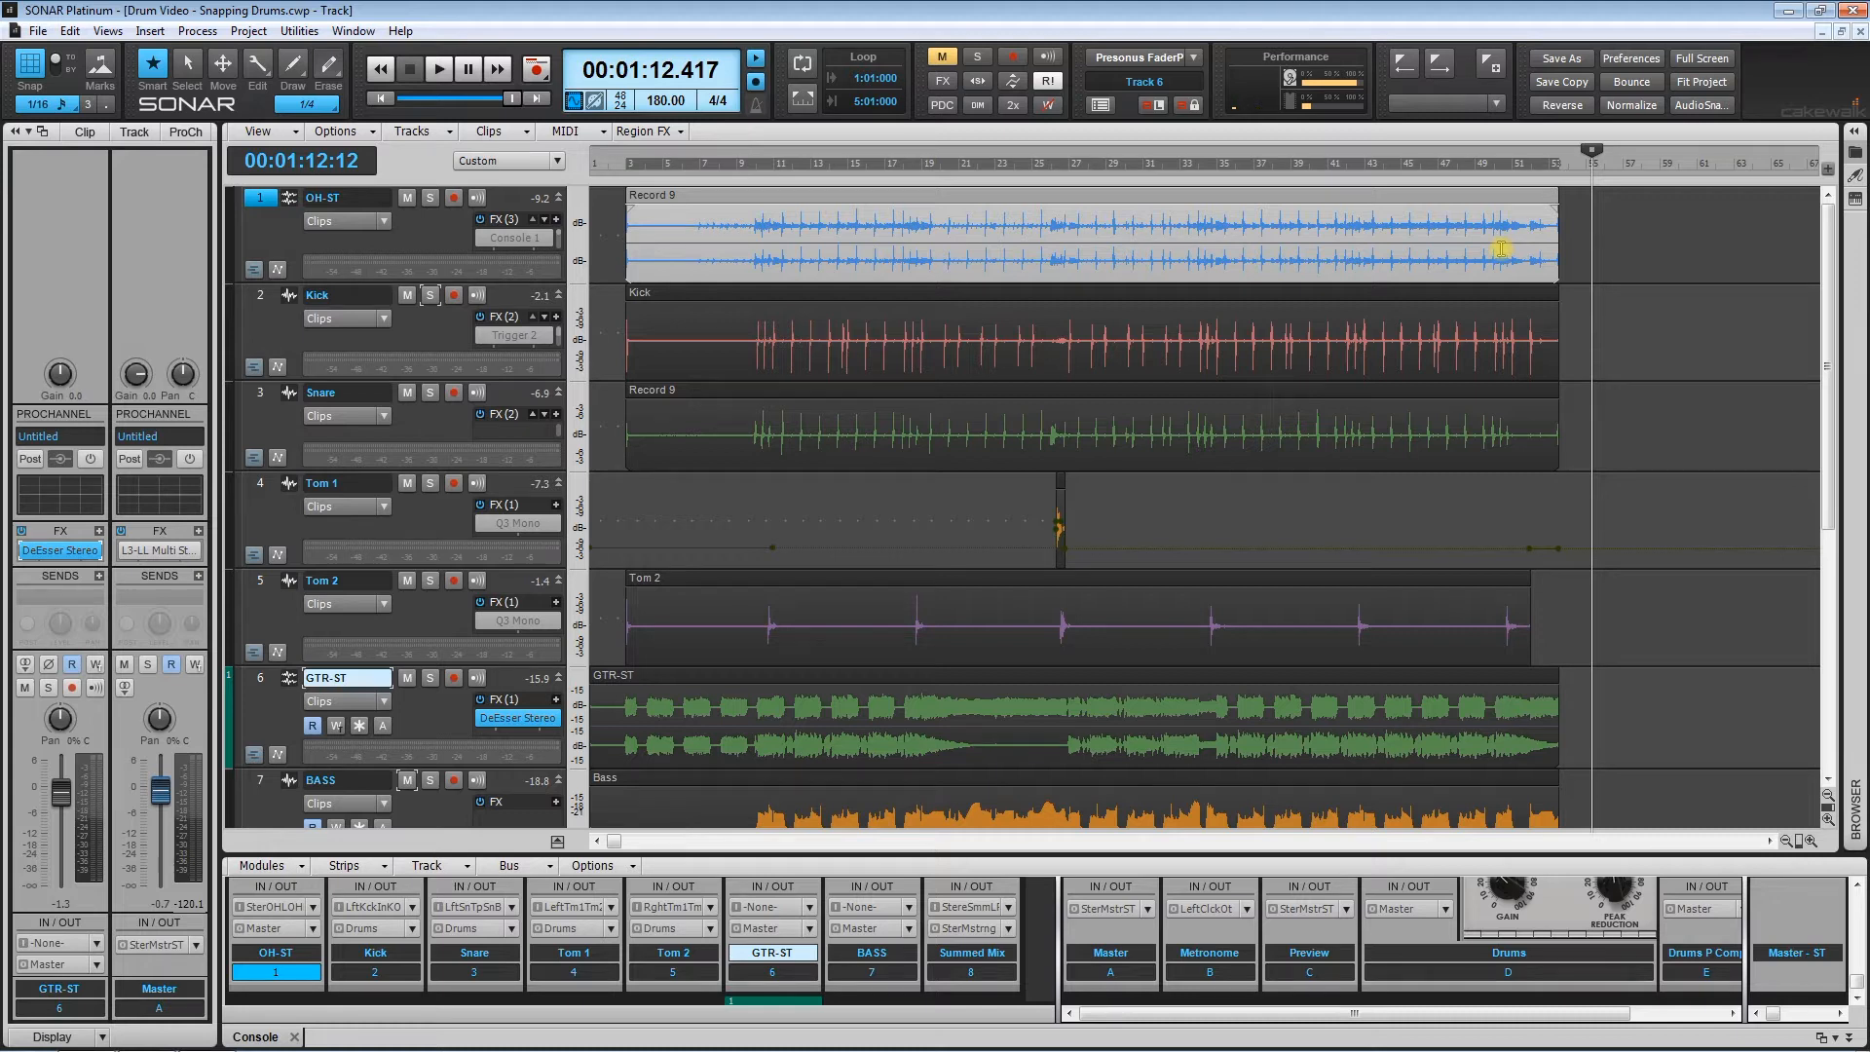
left_click_drag(1630, 218, 1481, 249)
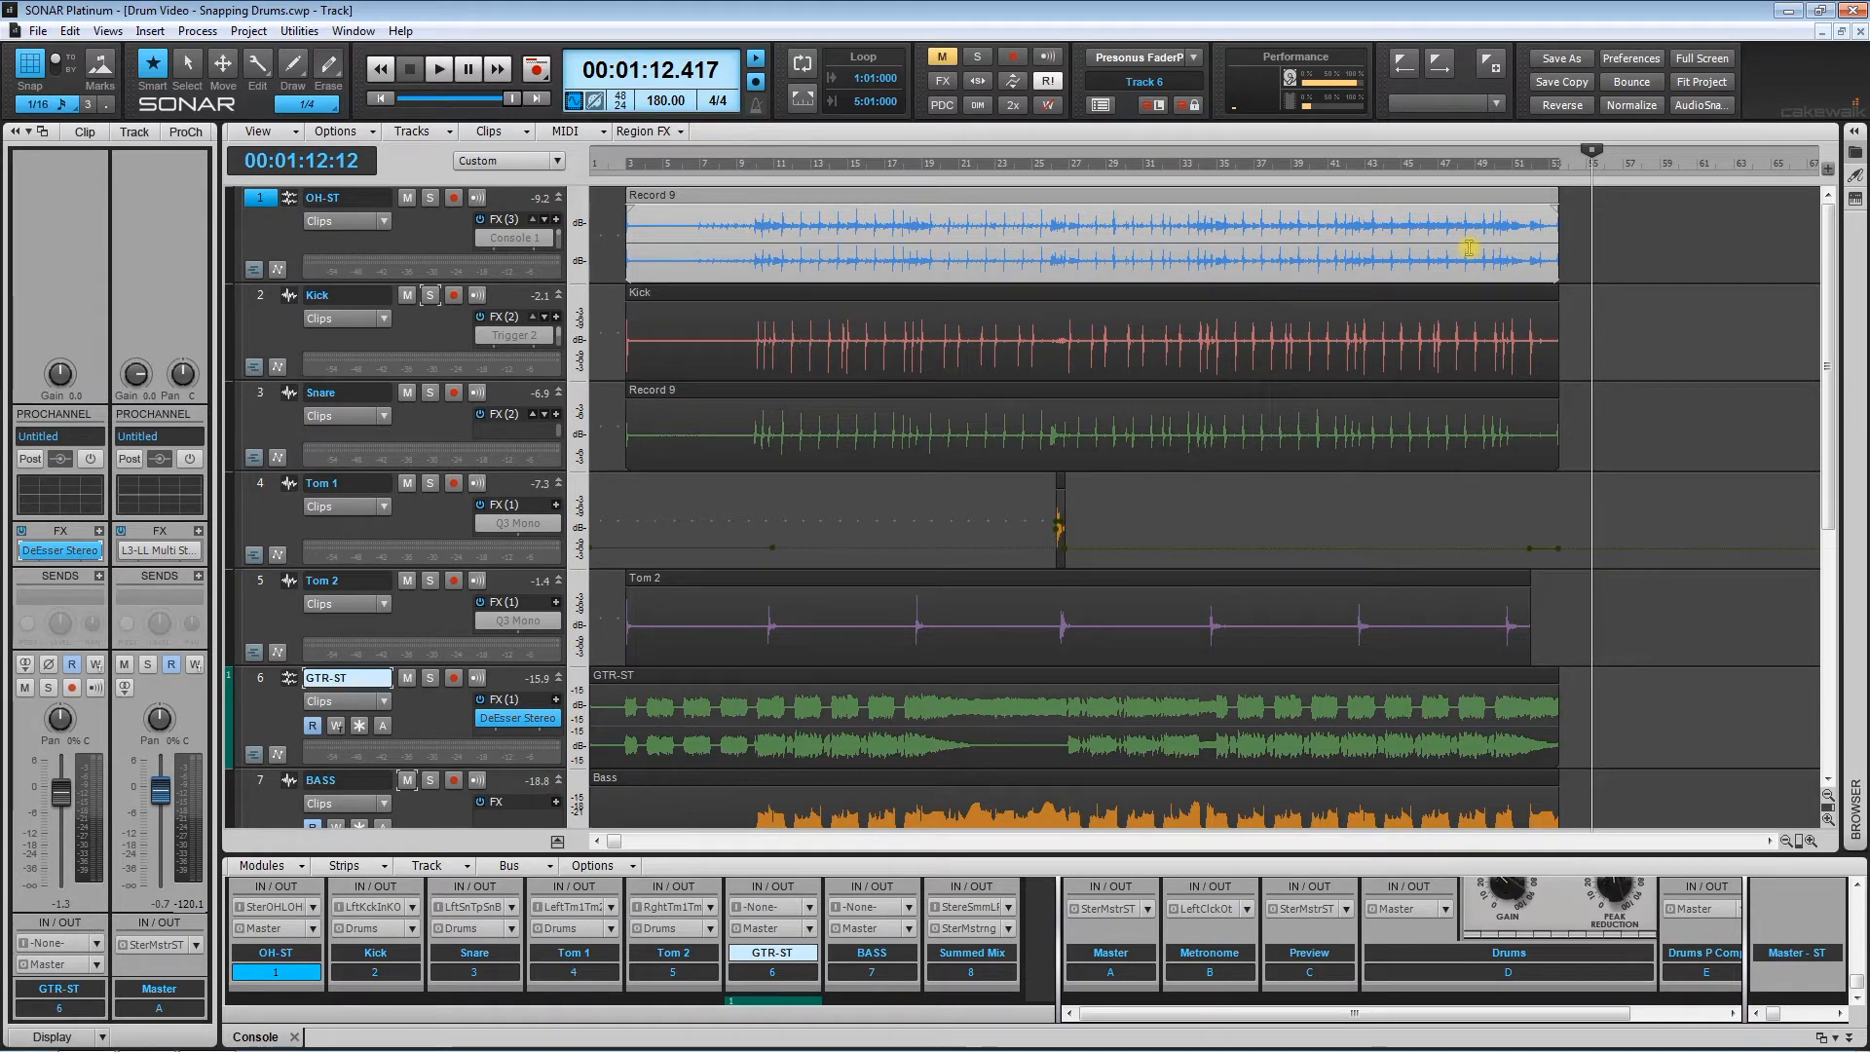
left_click(1228, 330)
left_click_drag(1638, 325, 1404, 351)
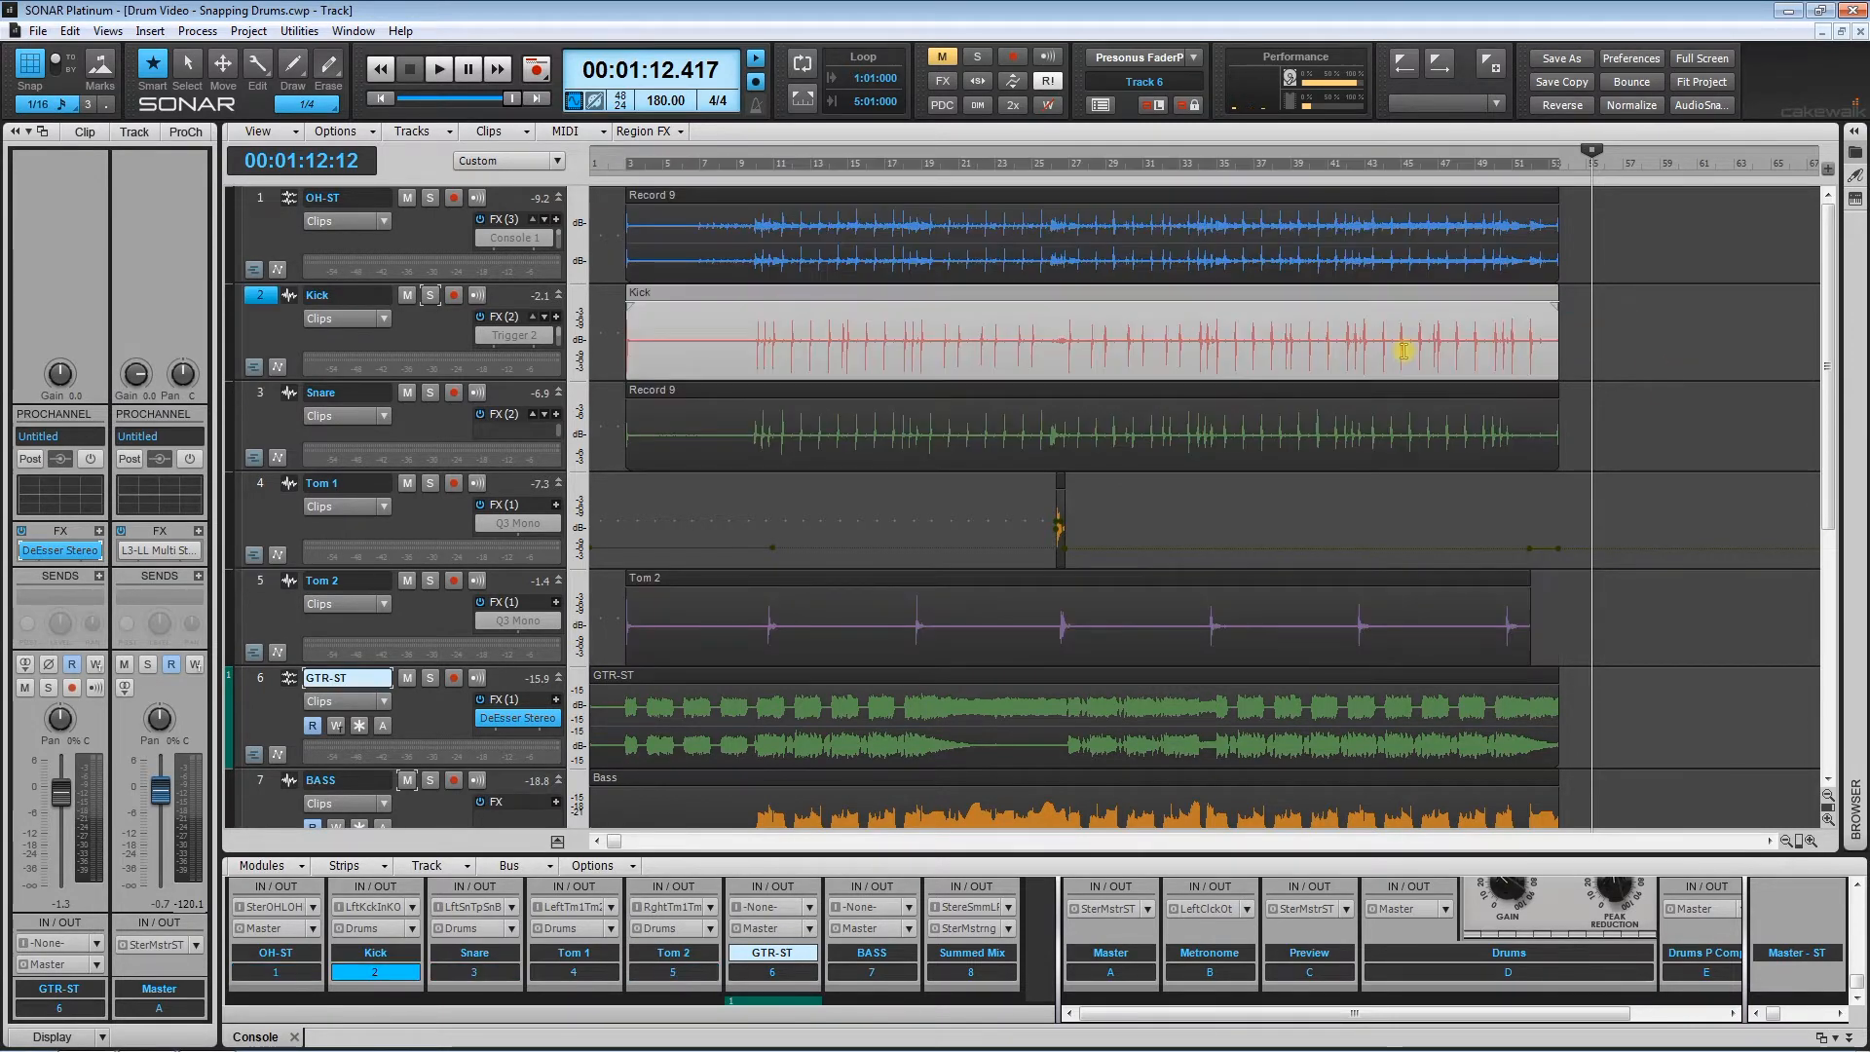
left_click_drag(1649, 409, 1374, 452)
left_click_drag(1125, 493, 935, 530)
left_click_drag(1631, 589, 1367, 638)
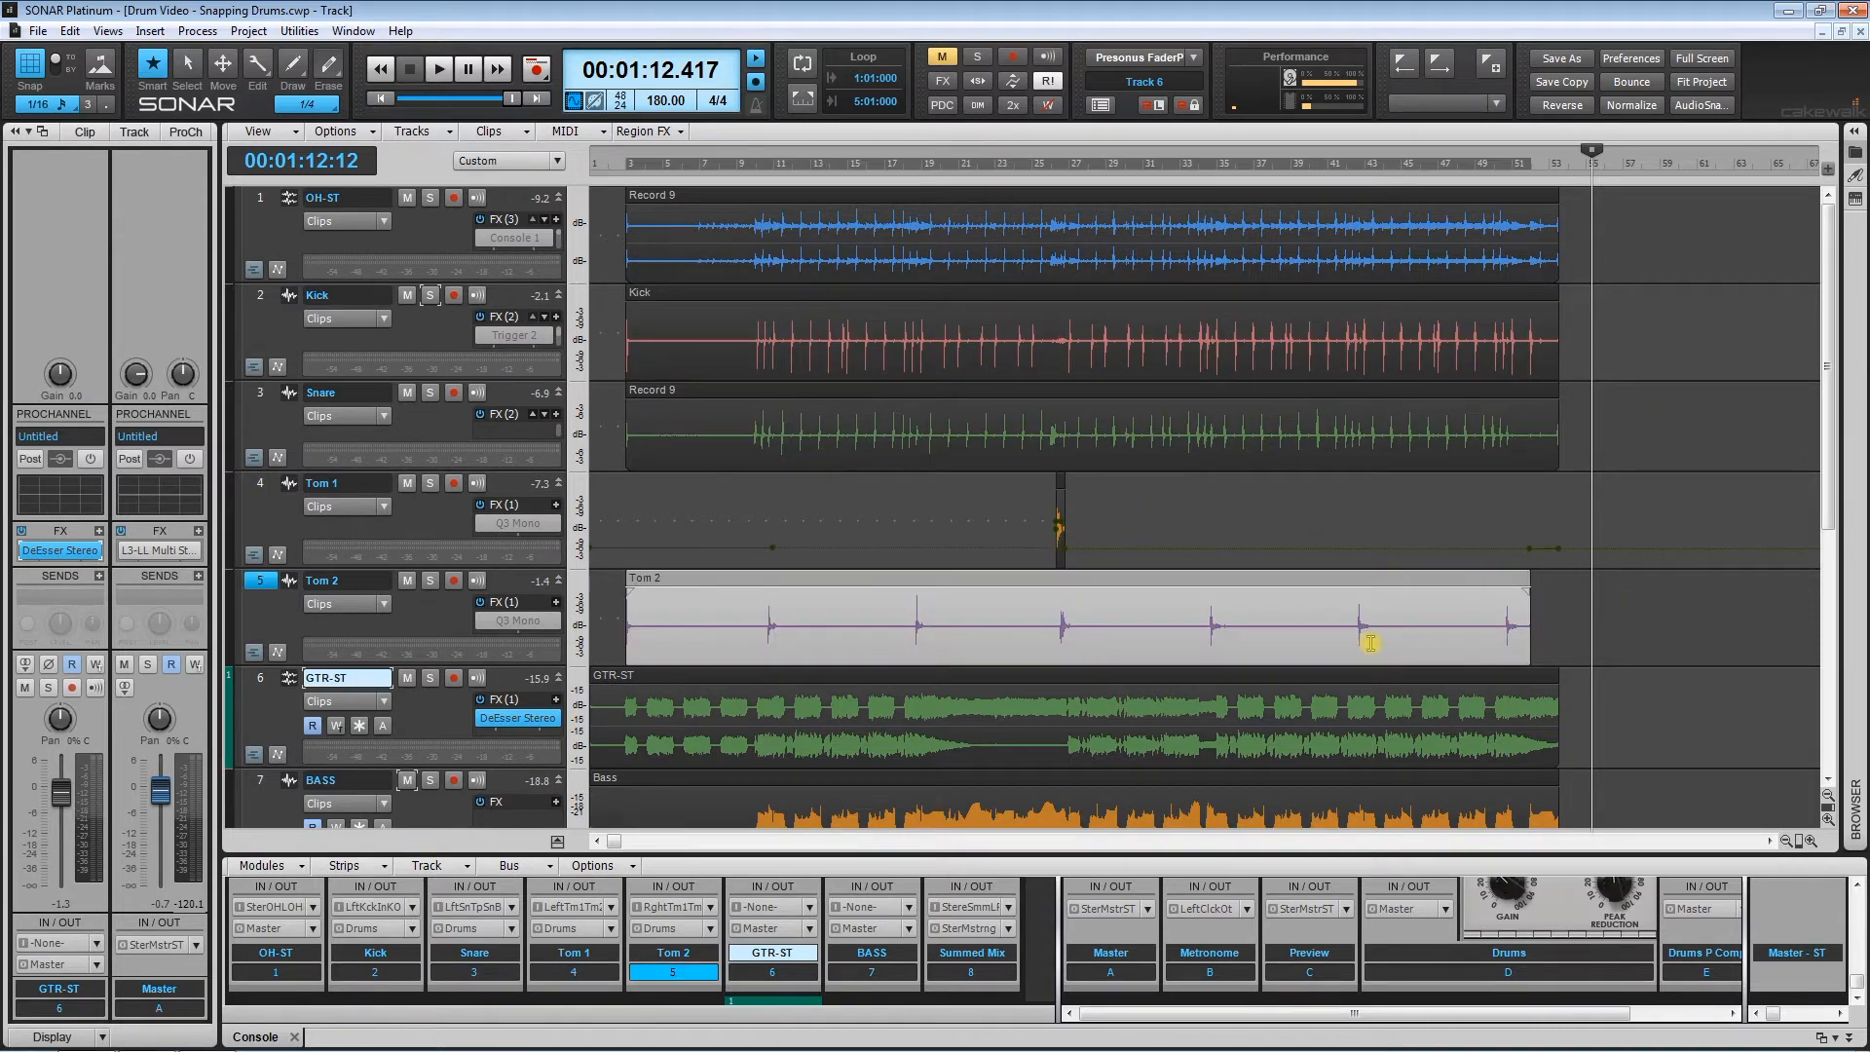
Step: Select the Tom 1 and Tom 2 clips together and clear the selection
left_click_drag(794, 506, 1211, 605)
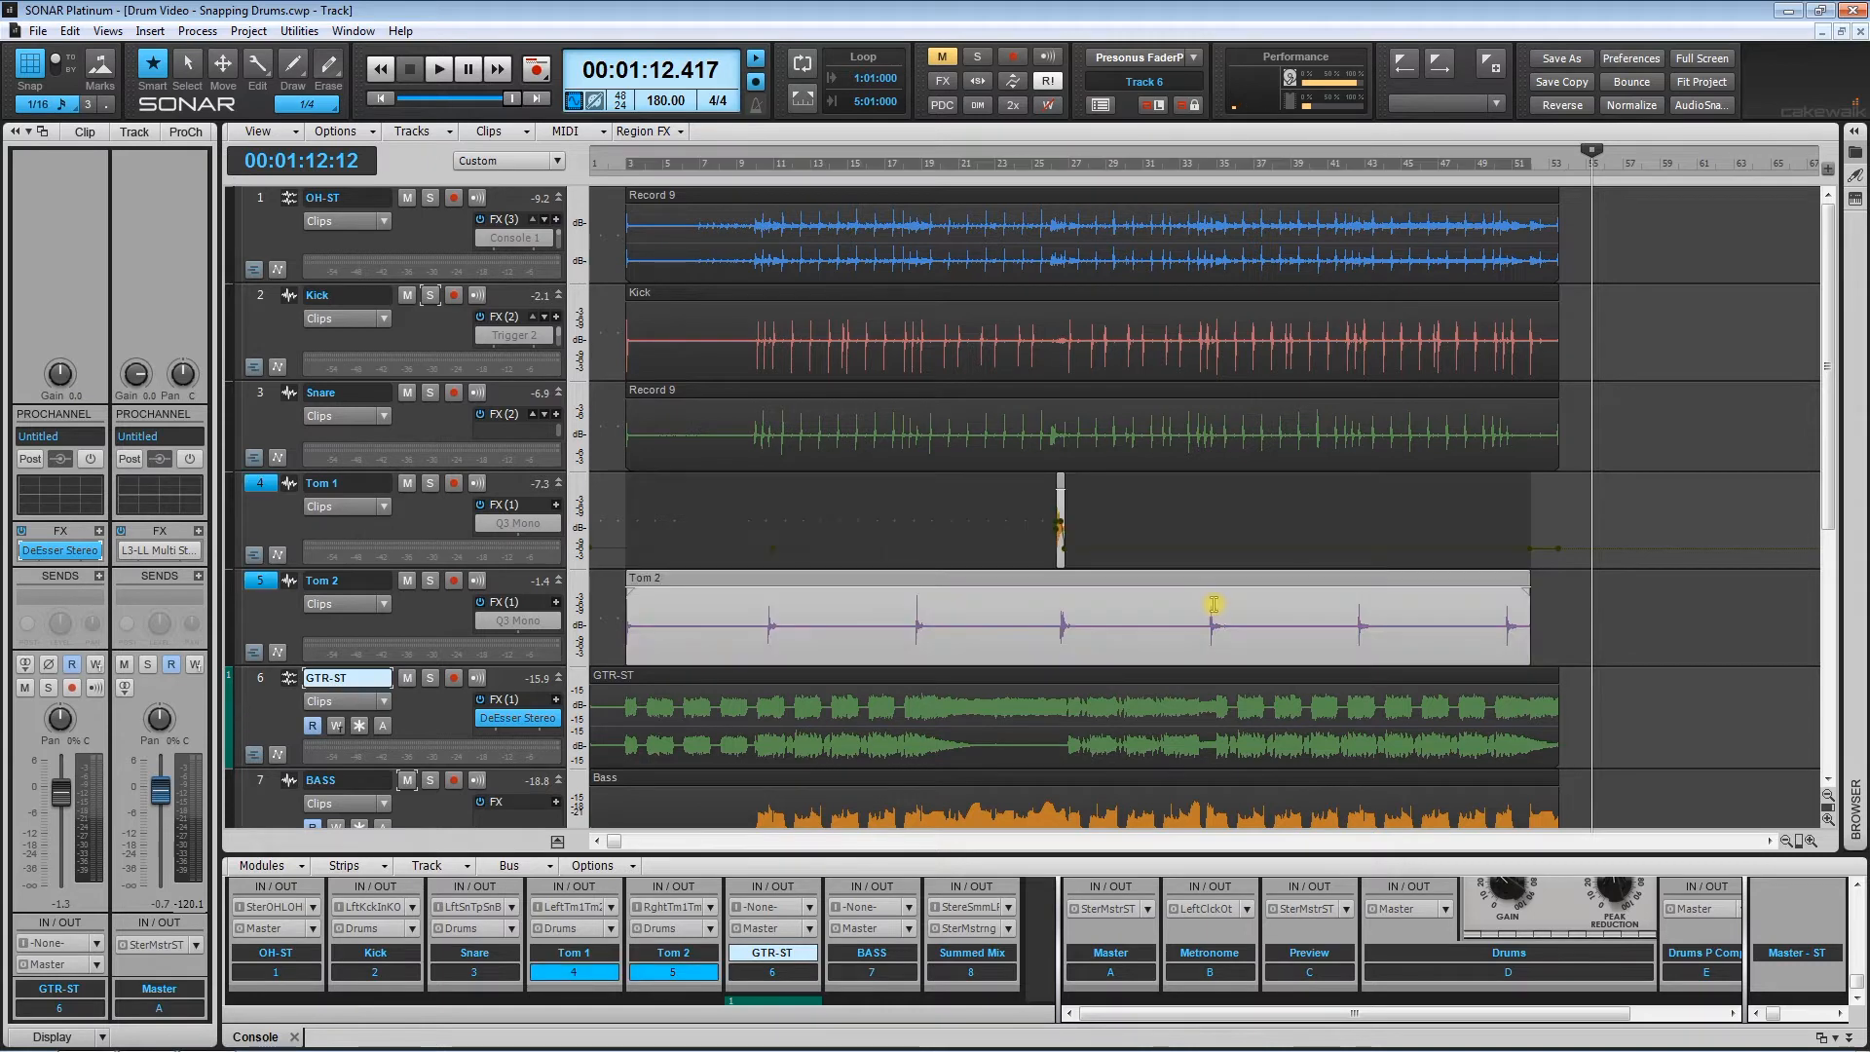
left_click_drag(957, 518, 1238, 597)
left_click(746, 496)
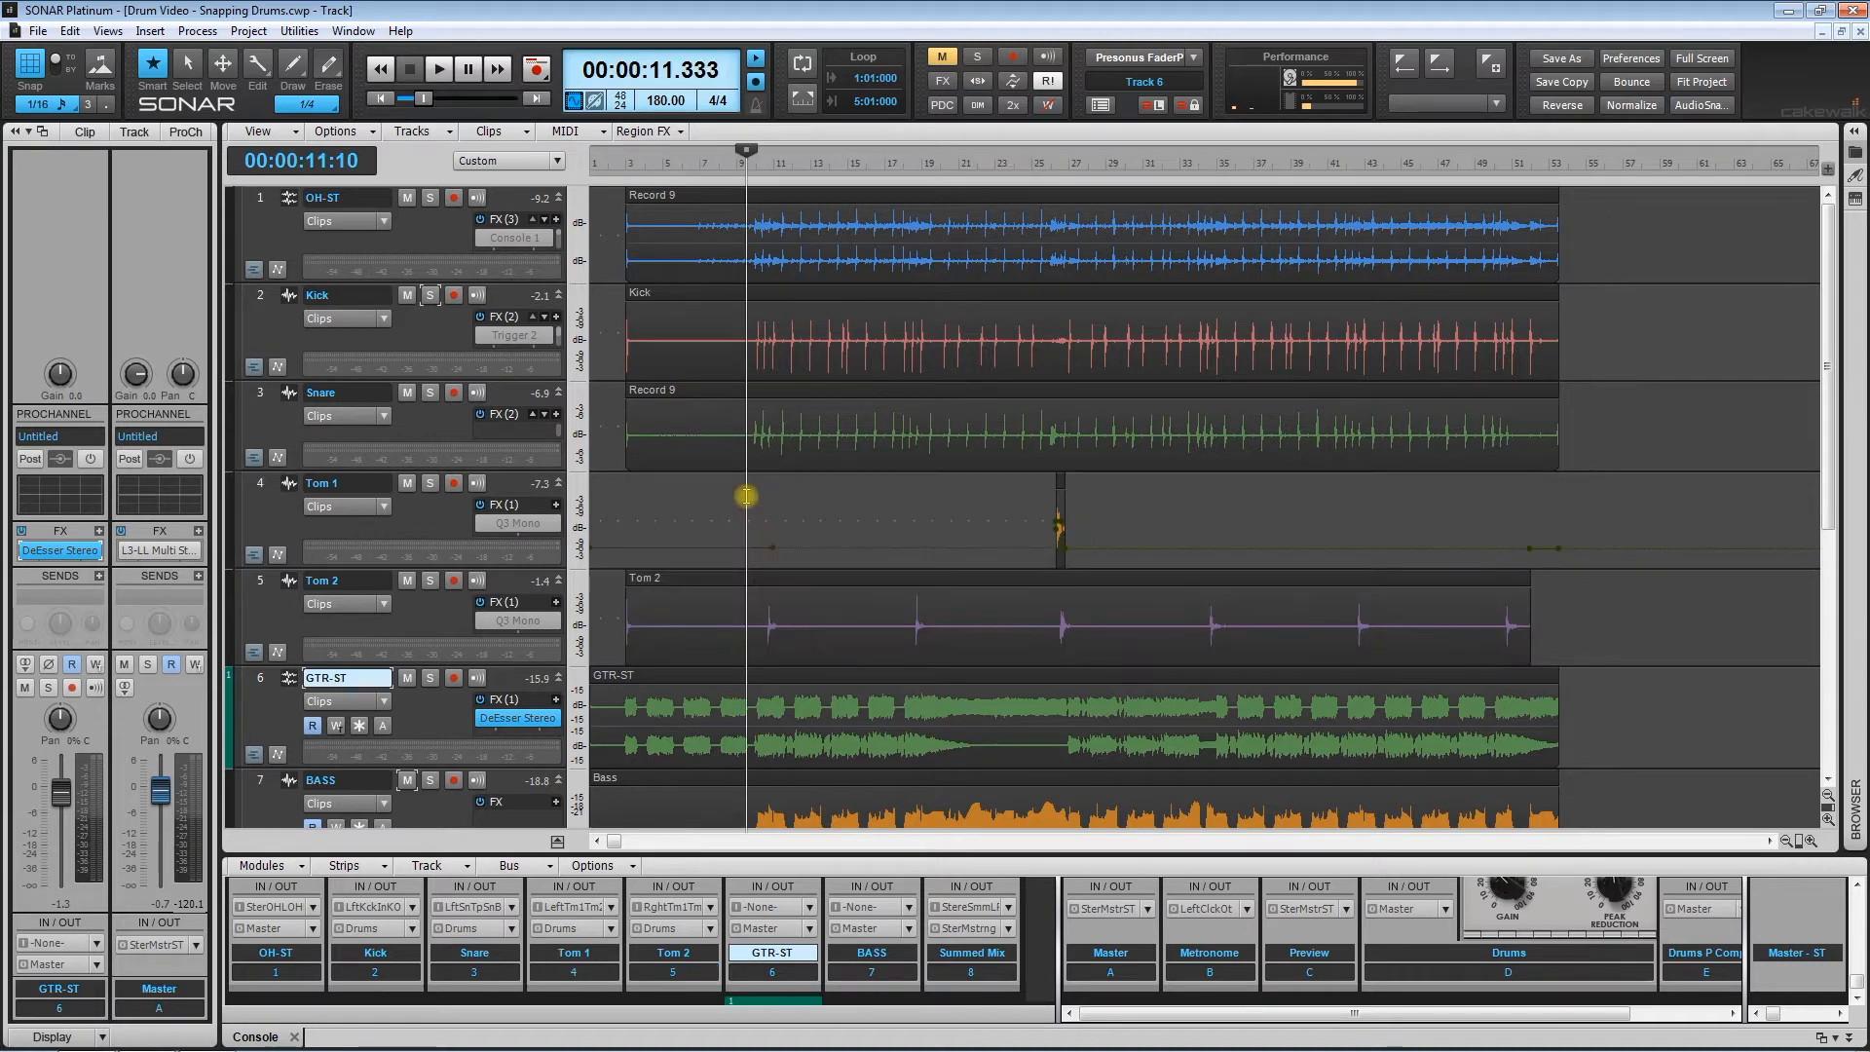
Step: Select all the drum clips from OH-ST down to Tom 2 together, clearing and repeating the selection
left_click_drag(1633, 243, 1223, 614)
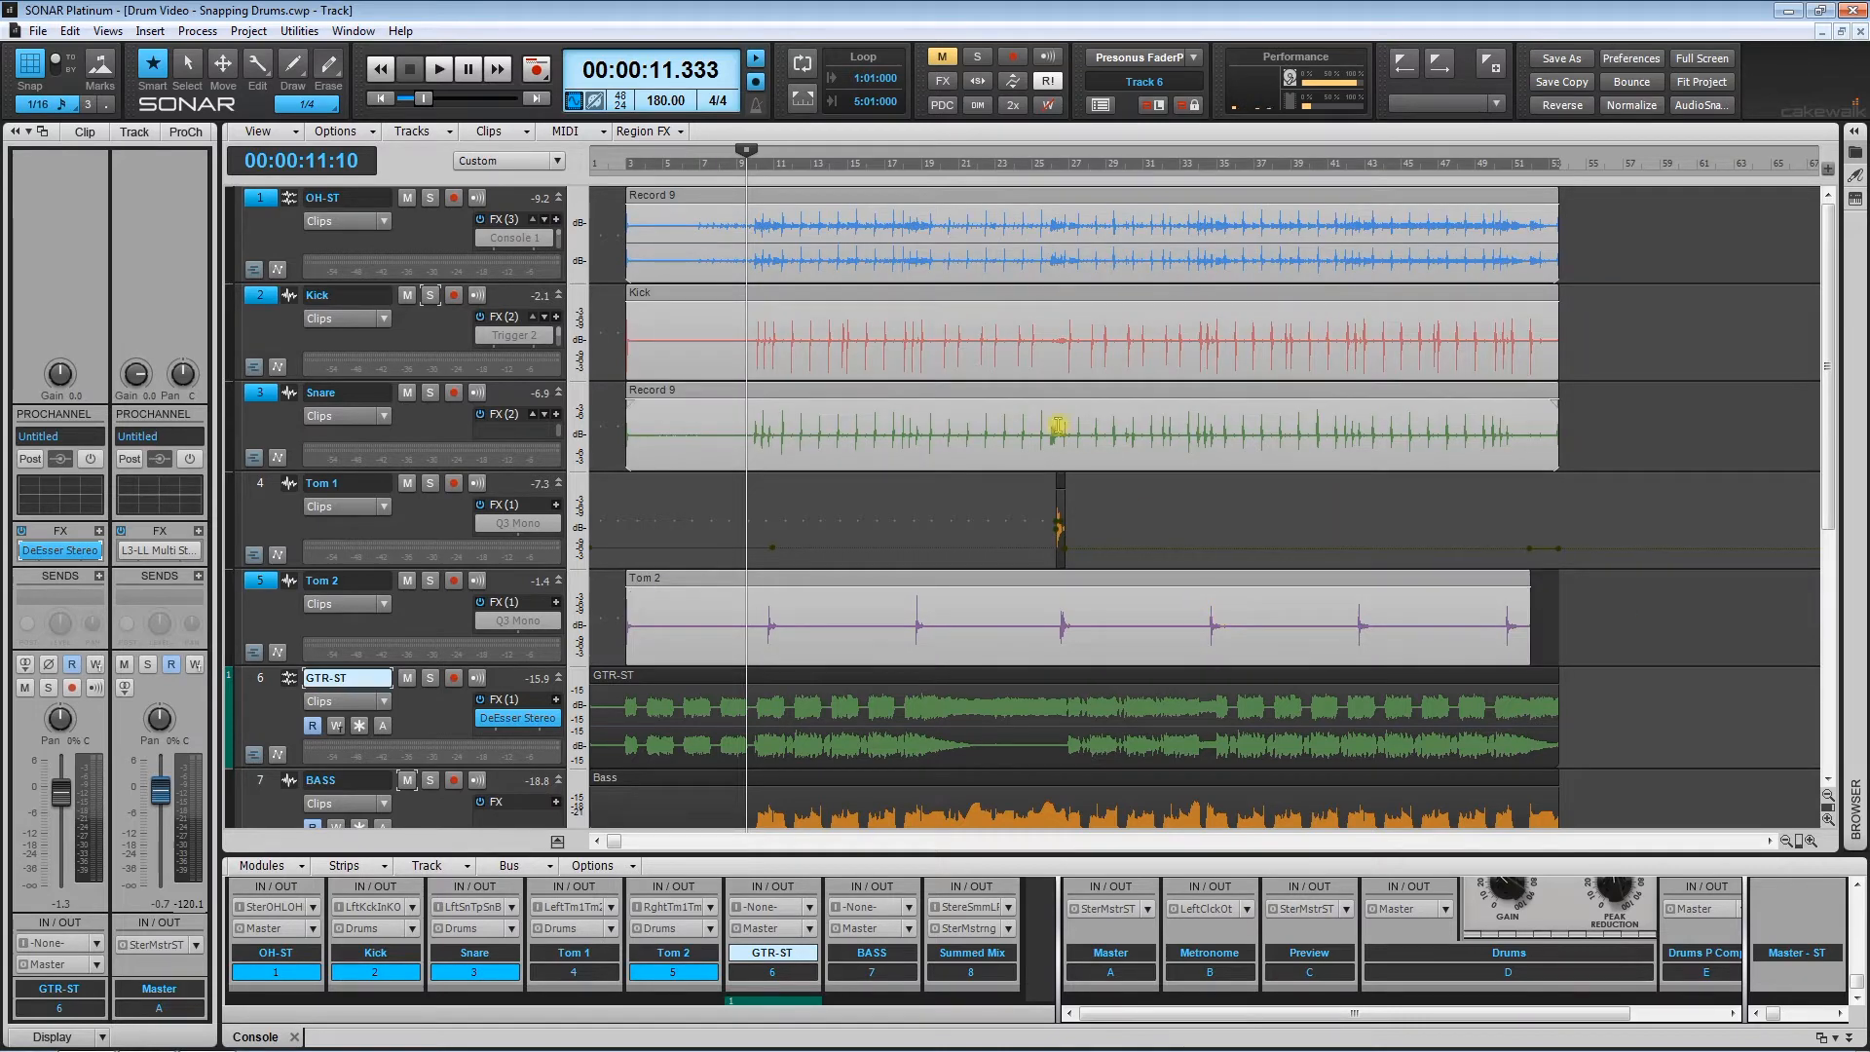
left_click(753, 513)
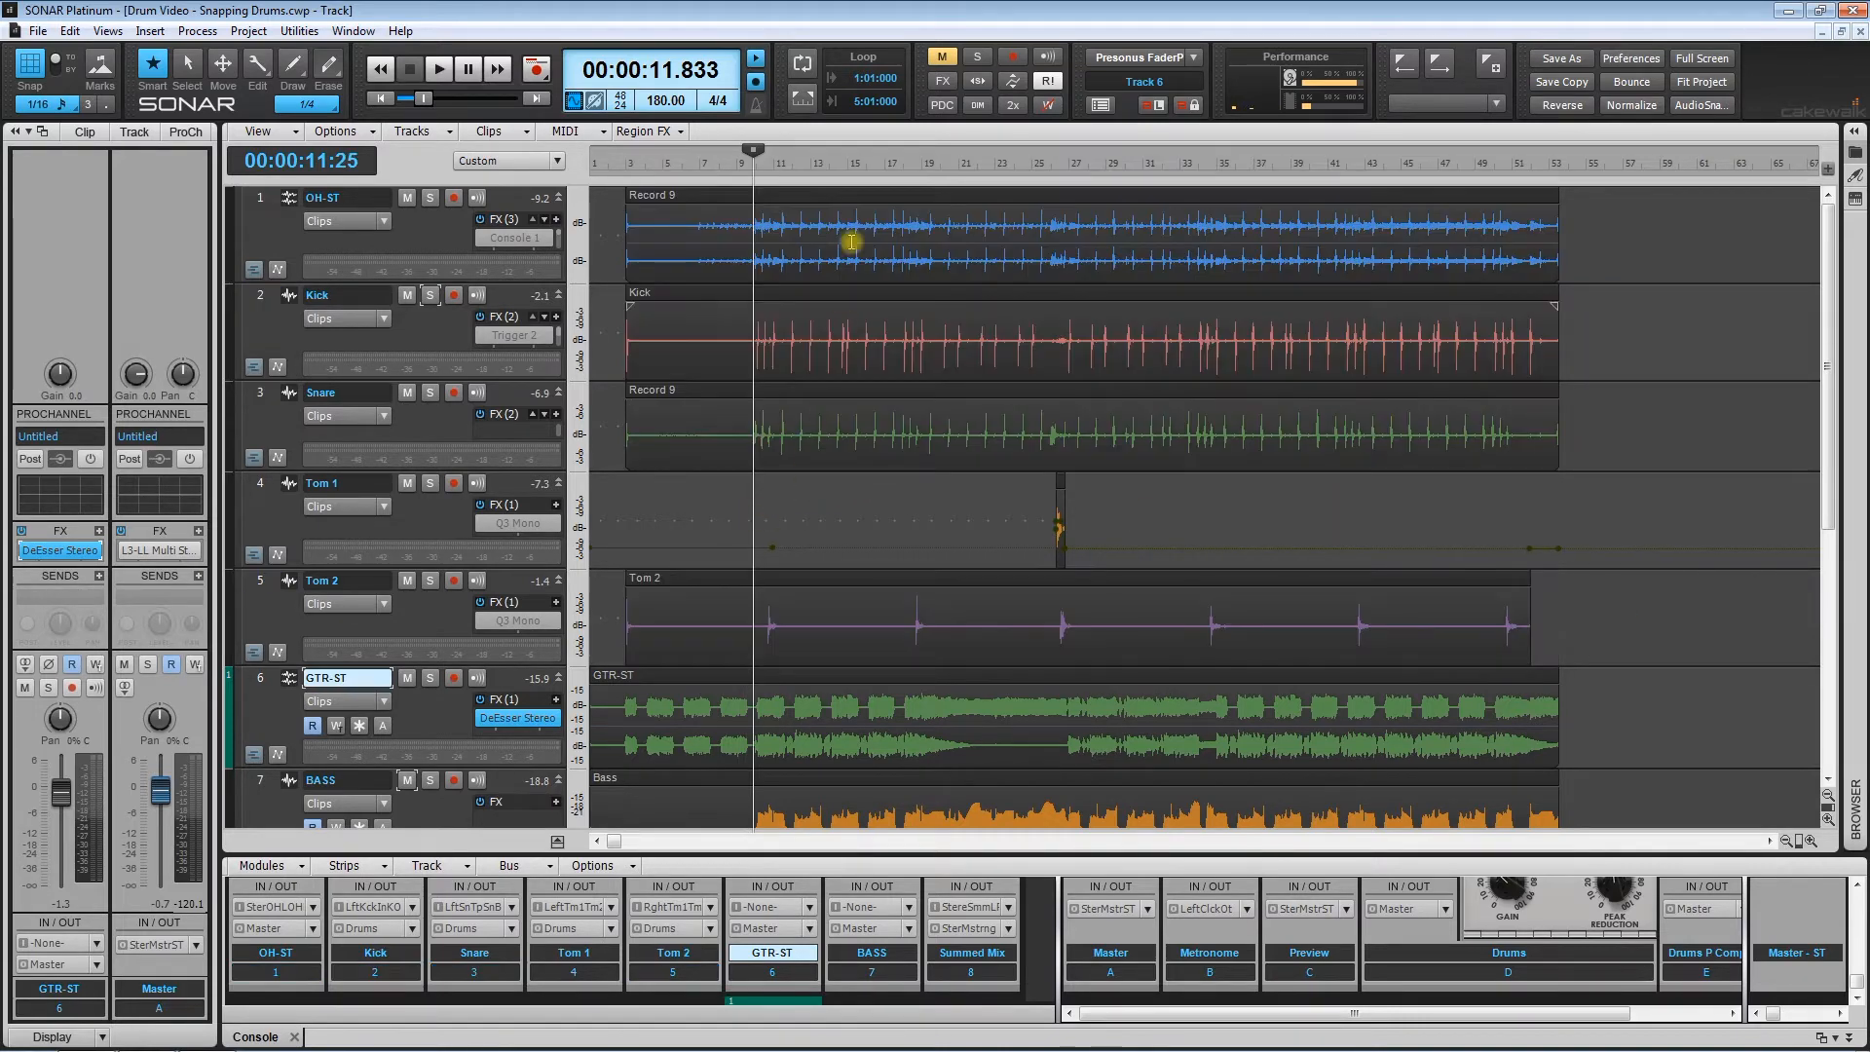
left_click(1533, 238)
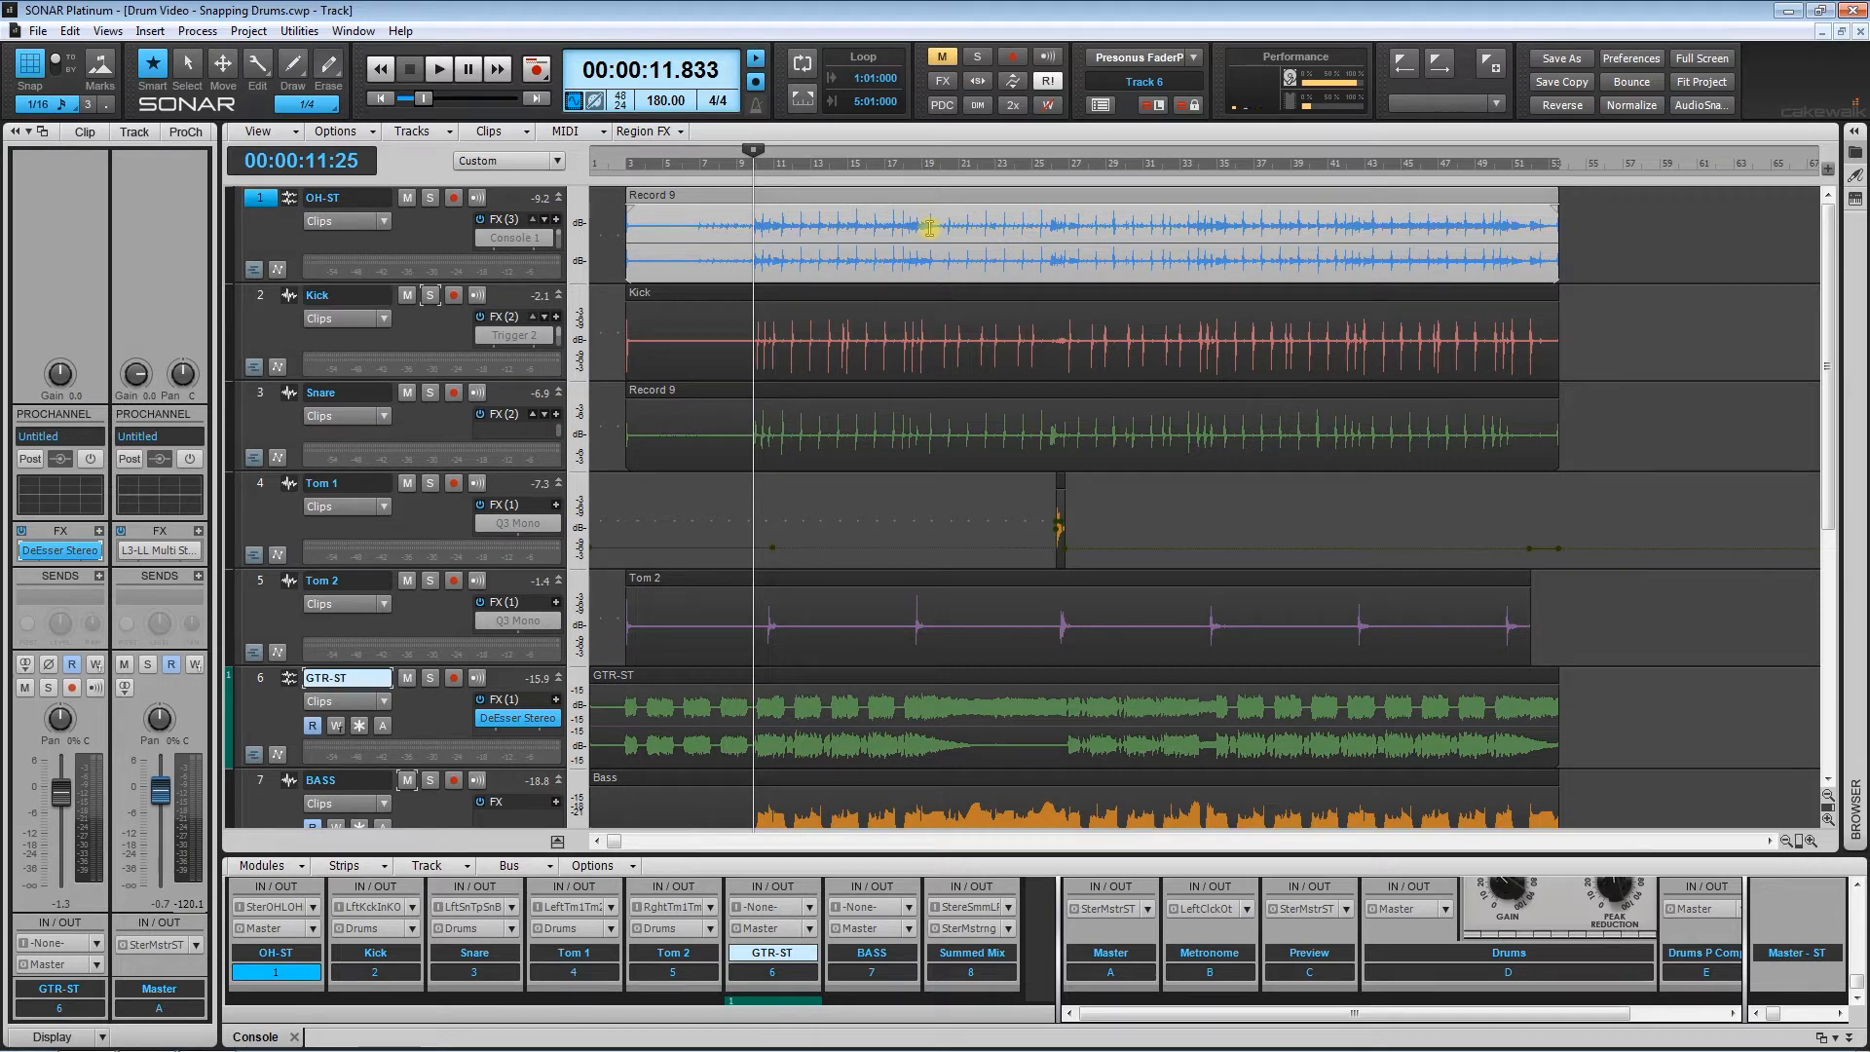
left_click_drag(1604, 237, 1247, 618)
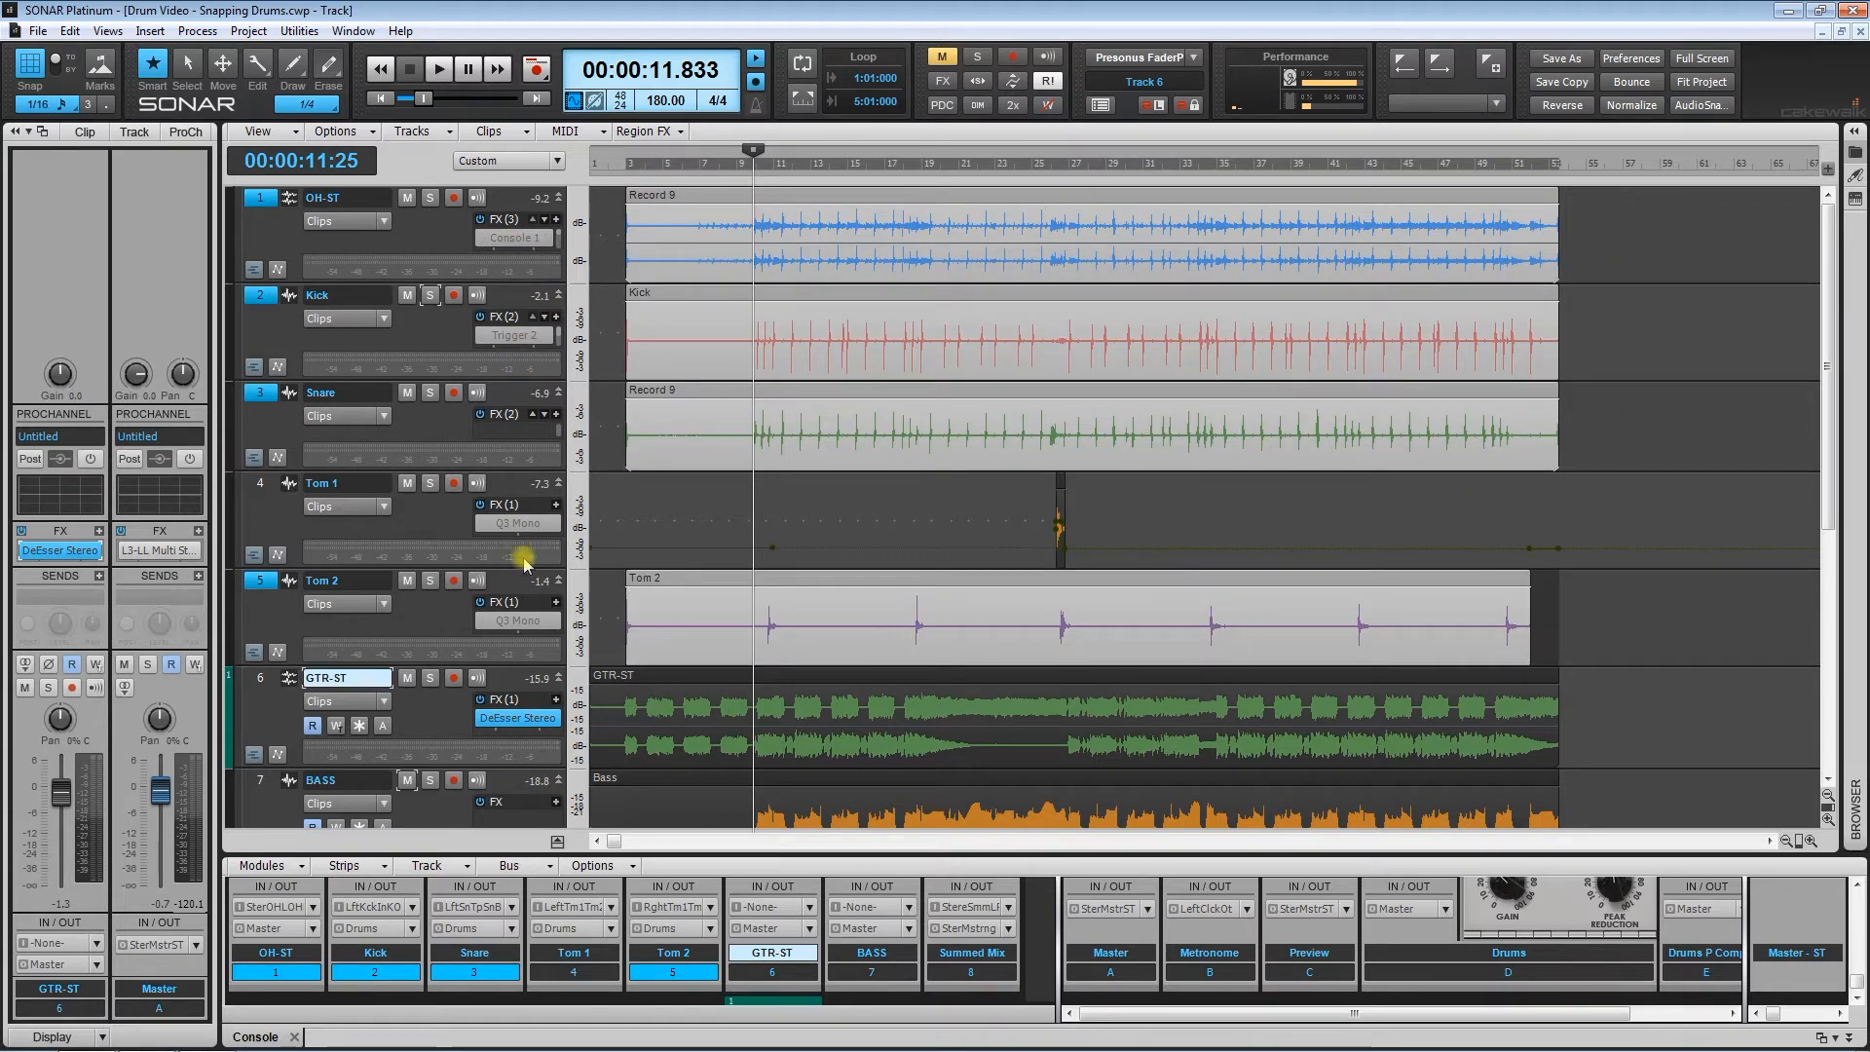
left_click(765, 509)
left_click(752, 507)
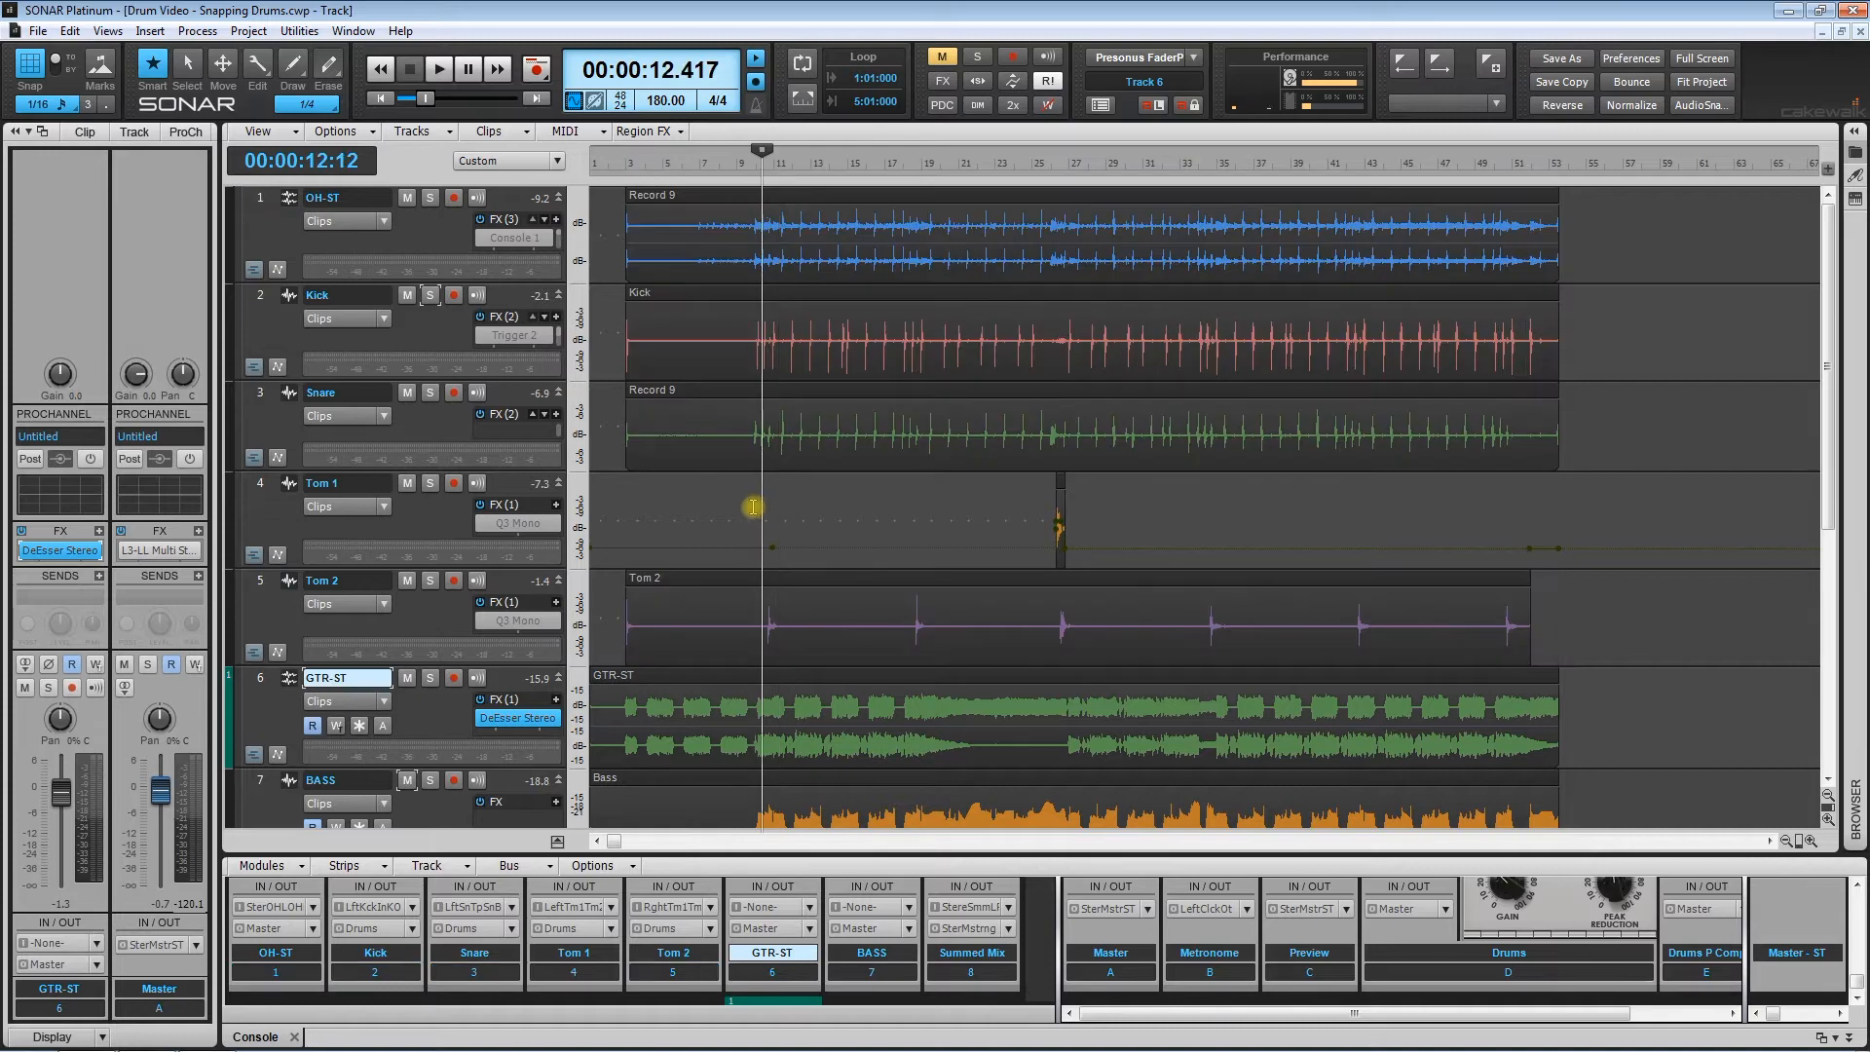
left_click(753, 506)
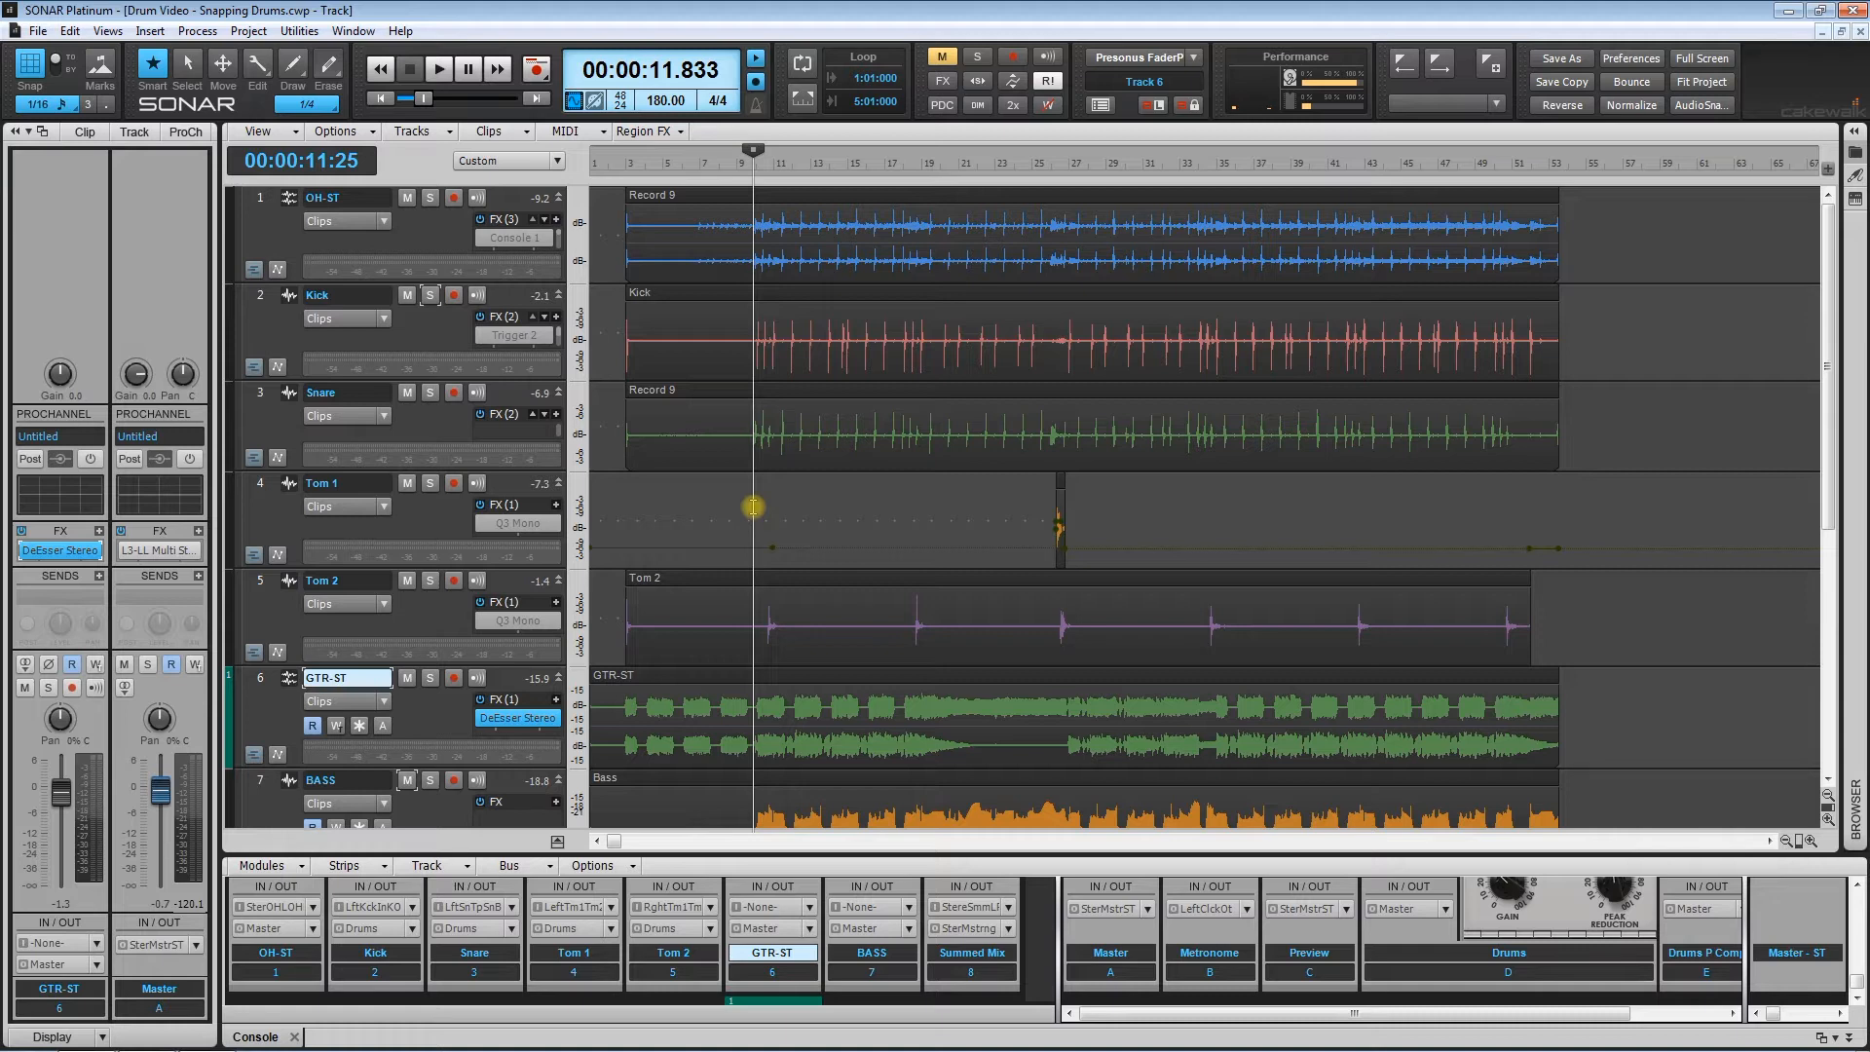
left_click_drag(1619, 250, 856, 596)
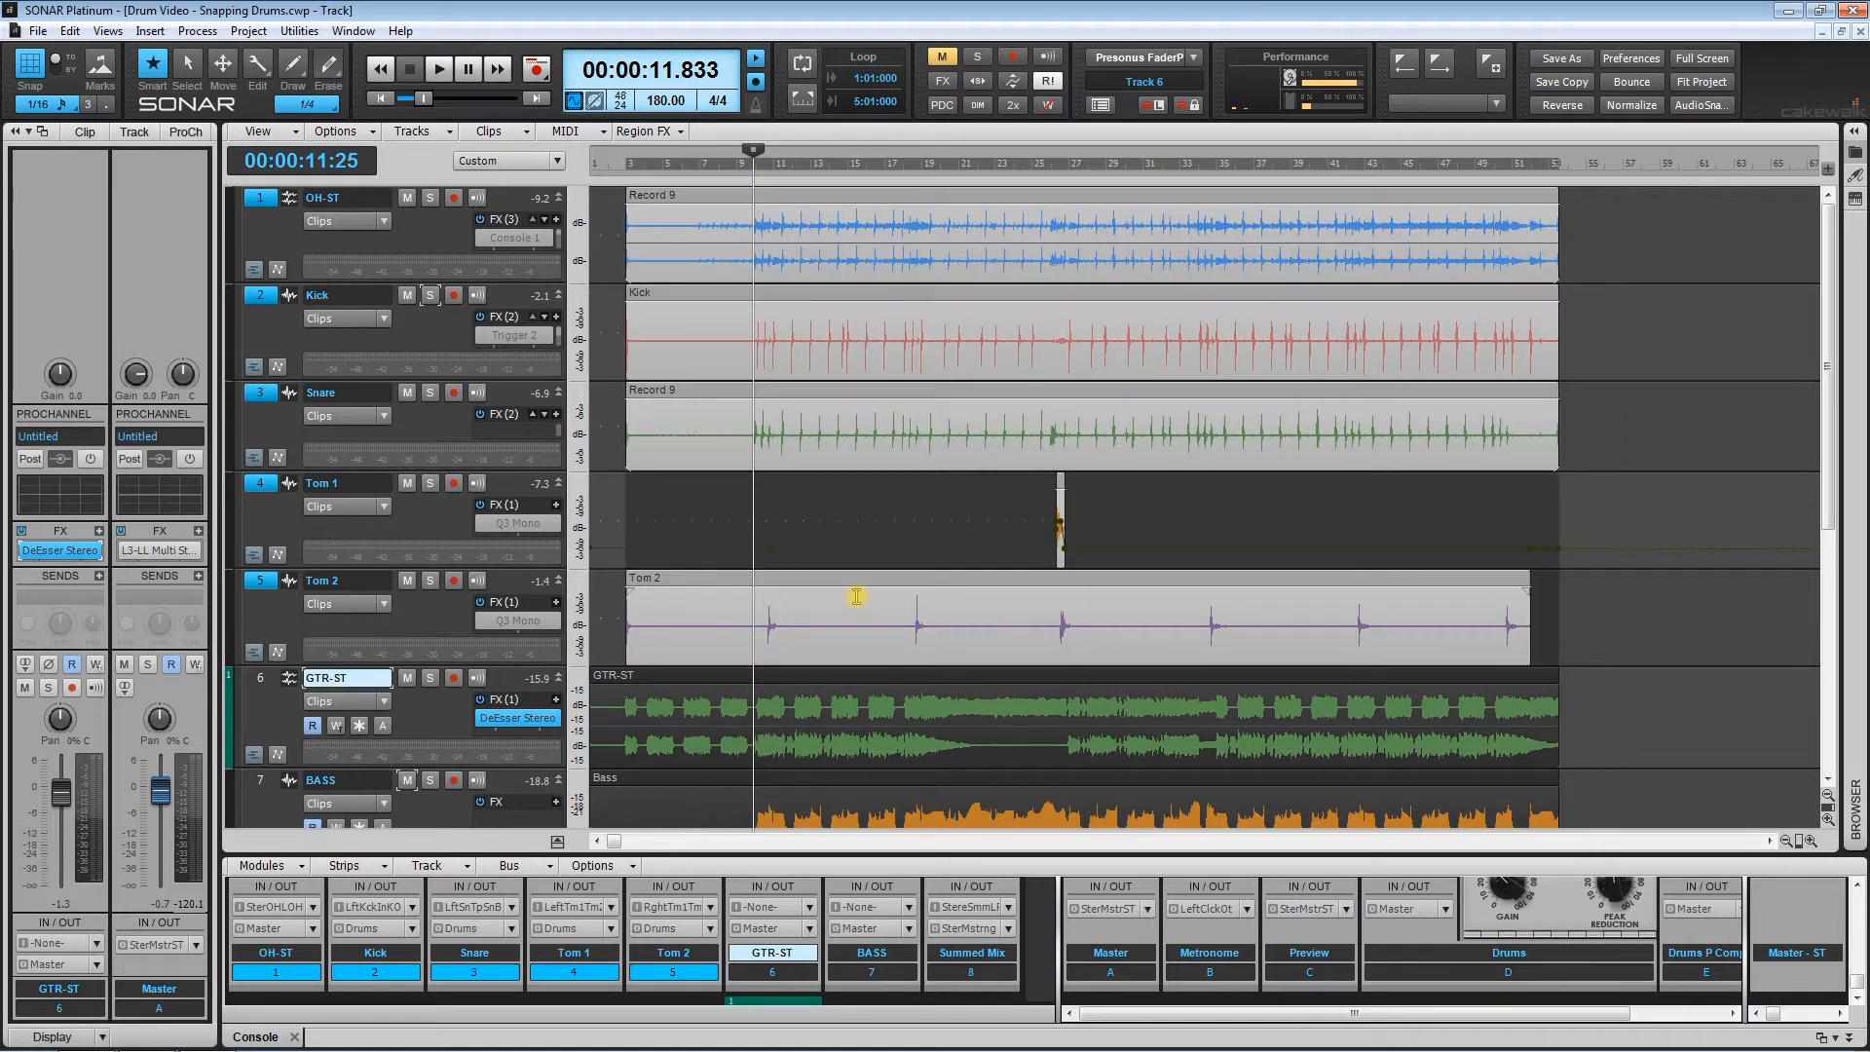
left_click(751, 521)
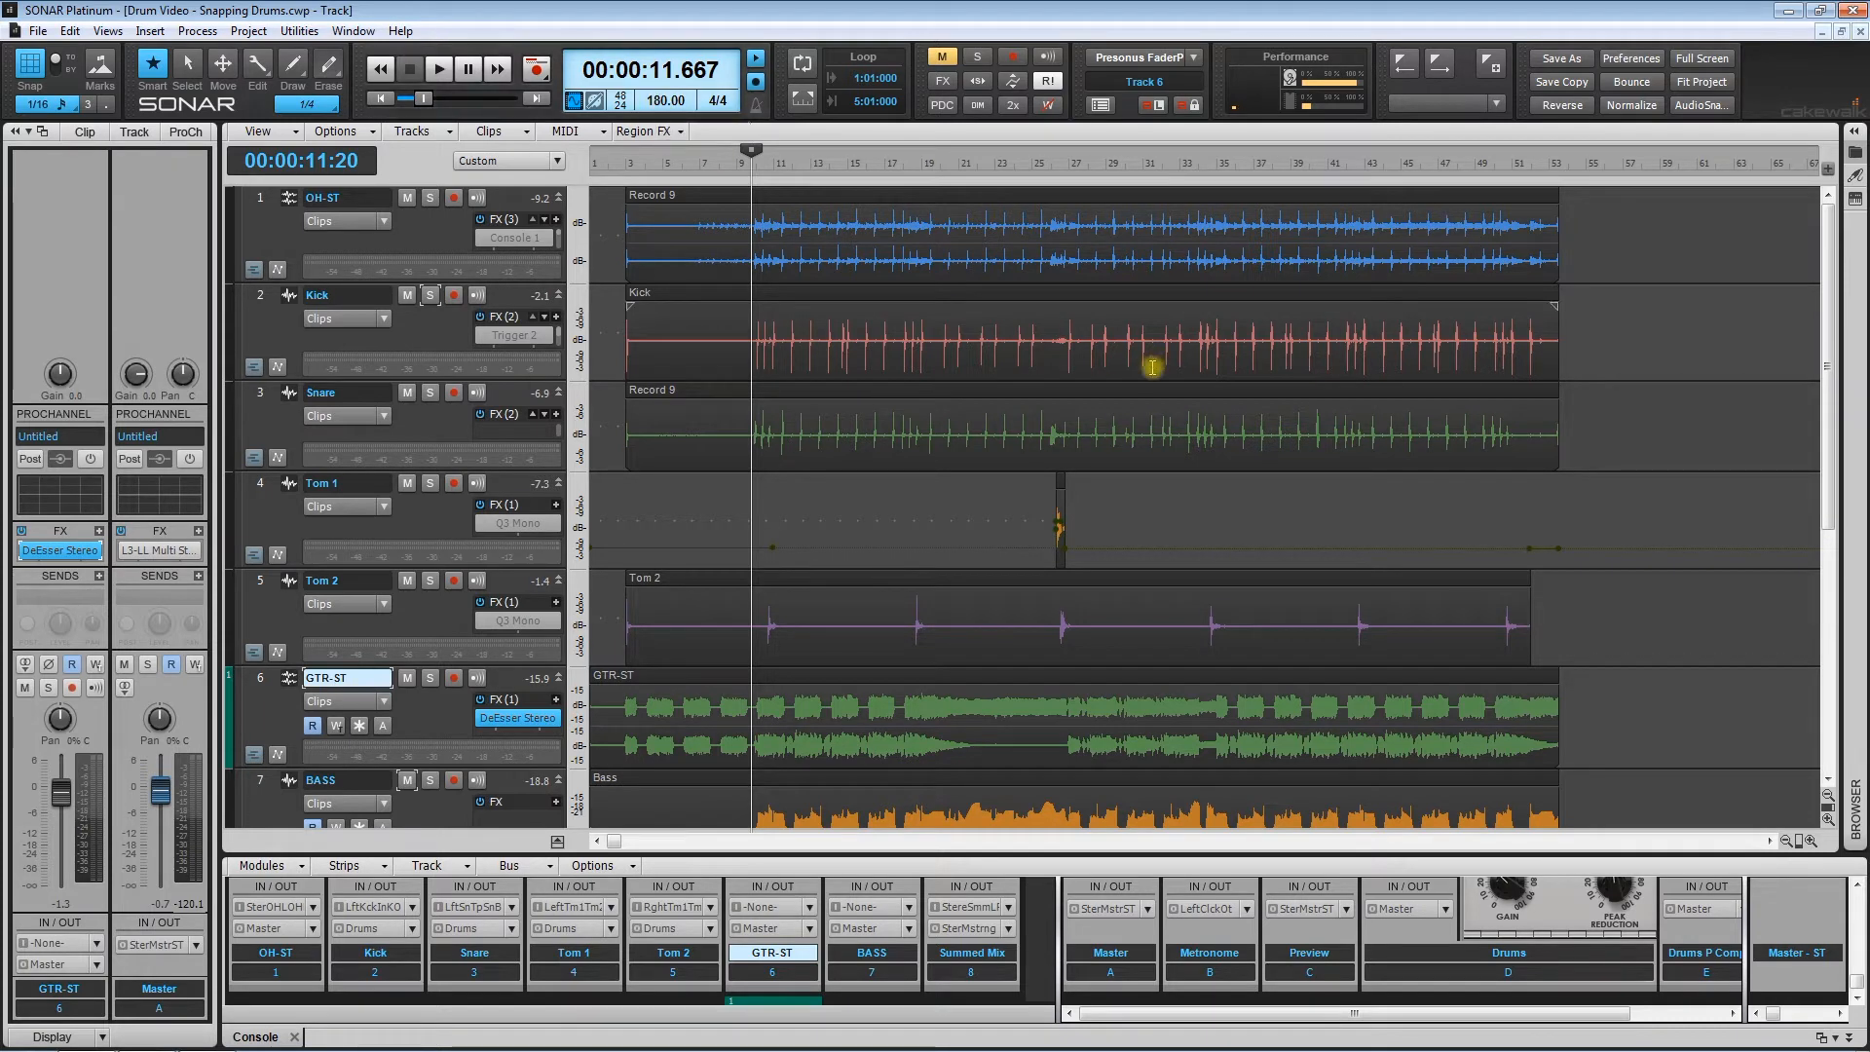
left_click_drag(1649, 230, 914, 595)
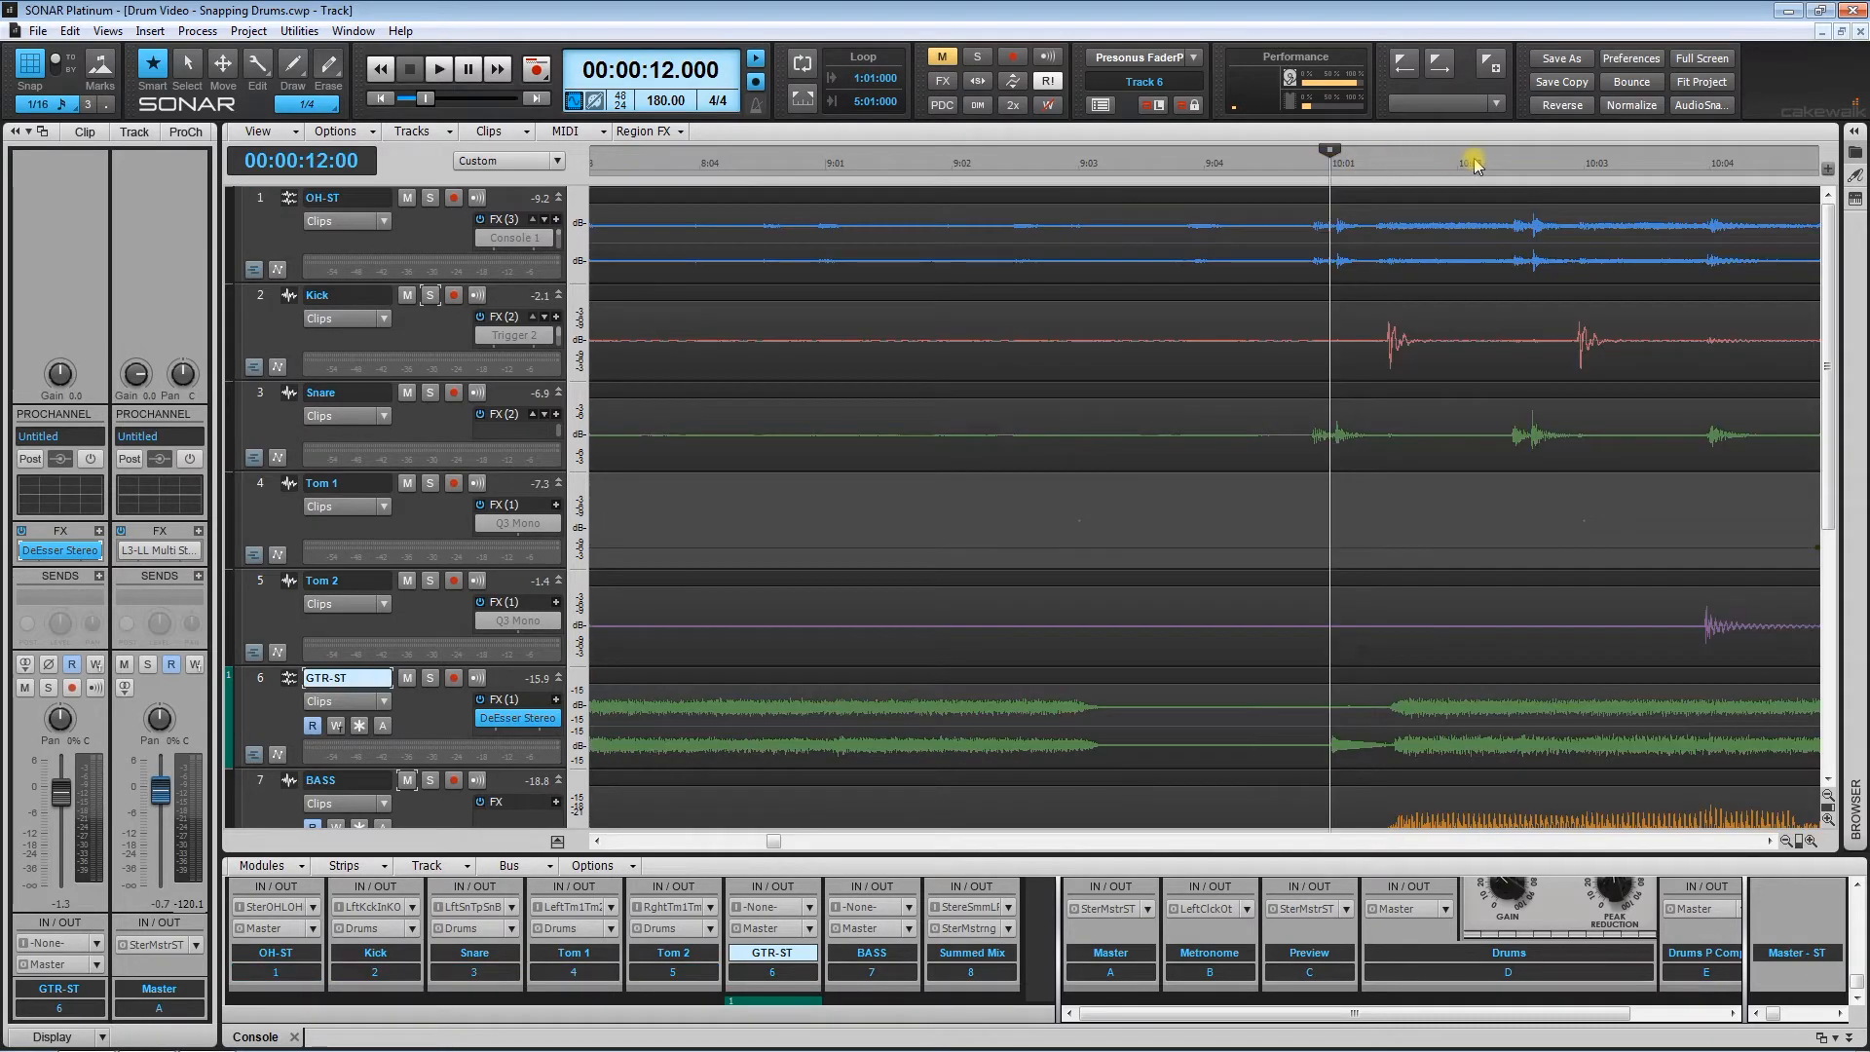
Step: Step the playhead through beats 2, 3 and 4 of measure 10 to compare the drum hits with the grid
left_click(1466, 165)
left_click(1586, 166)
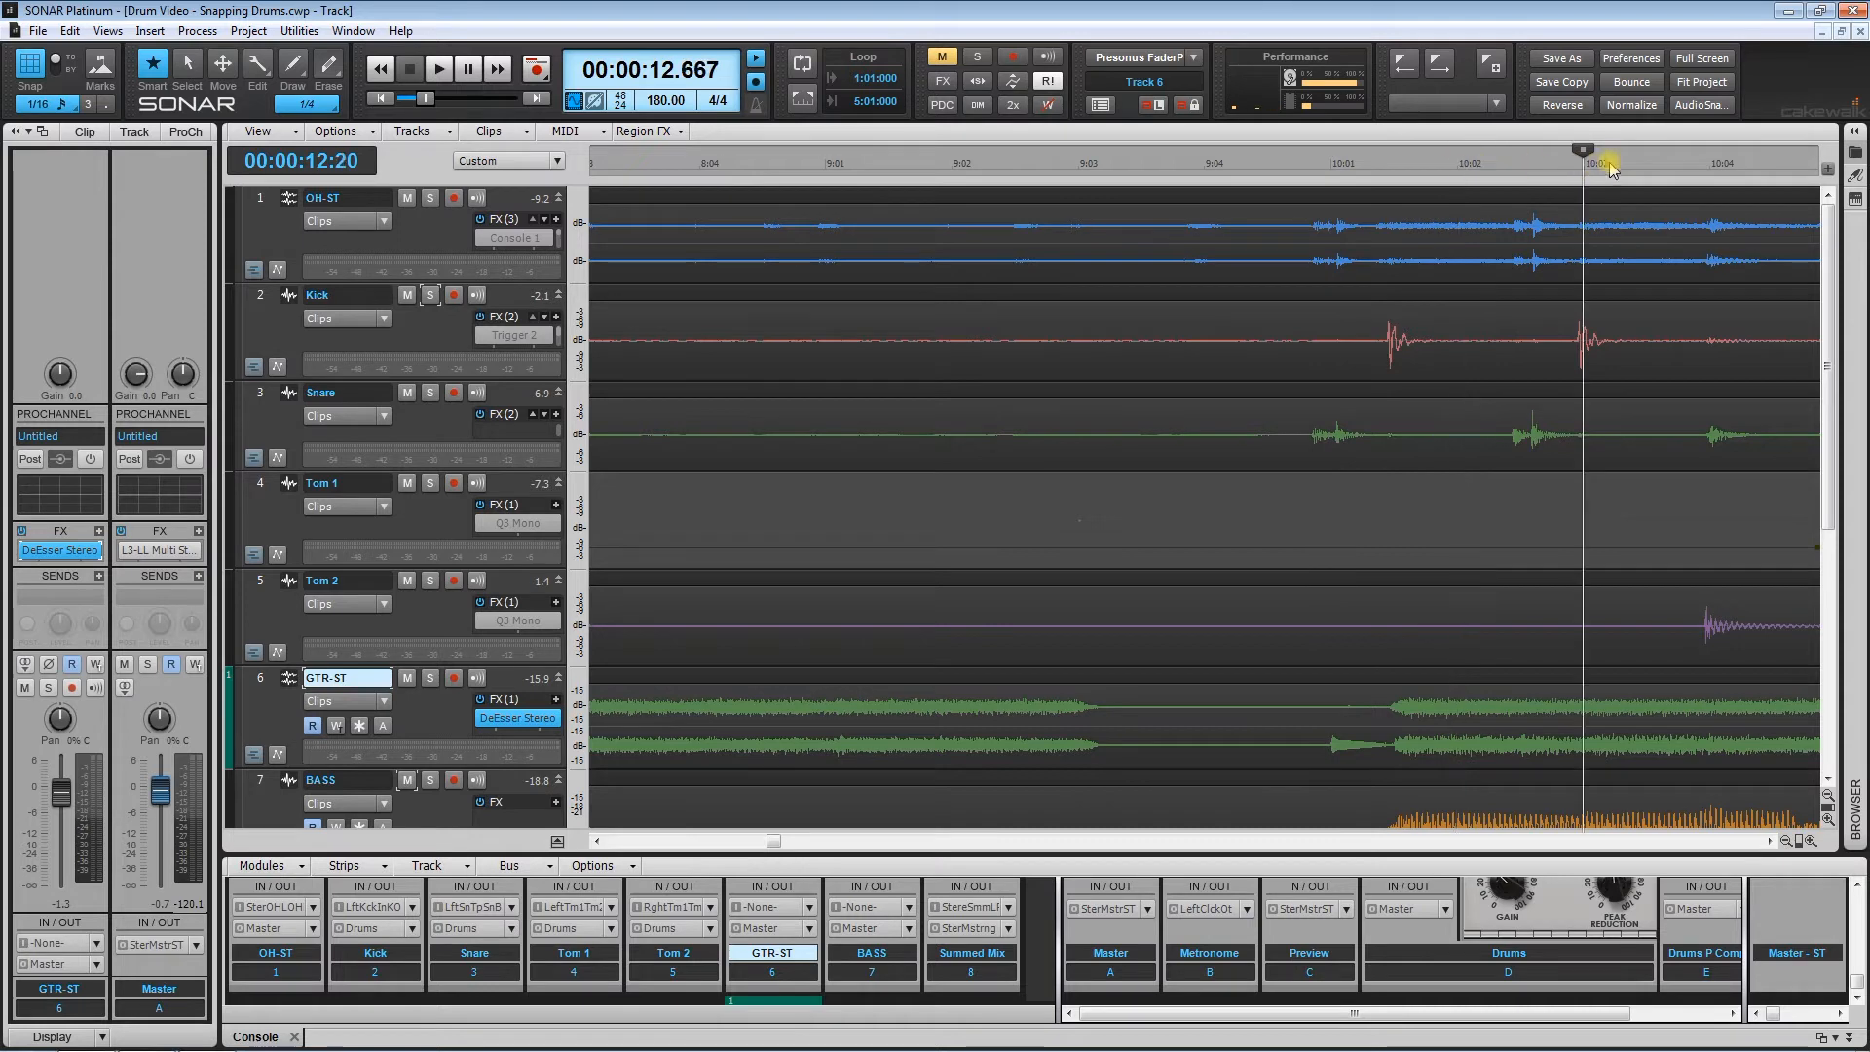
left_click(1716, 166)
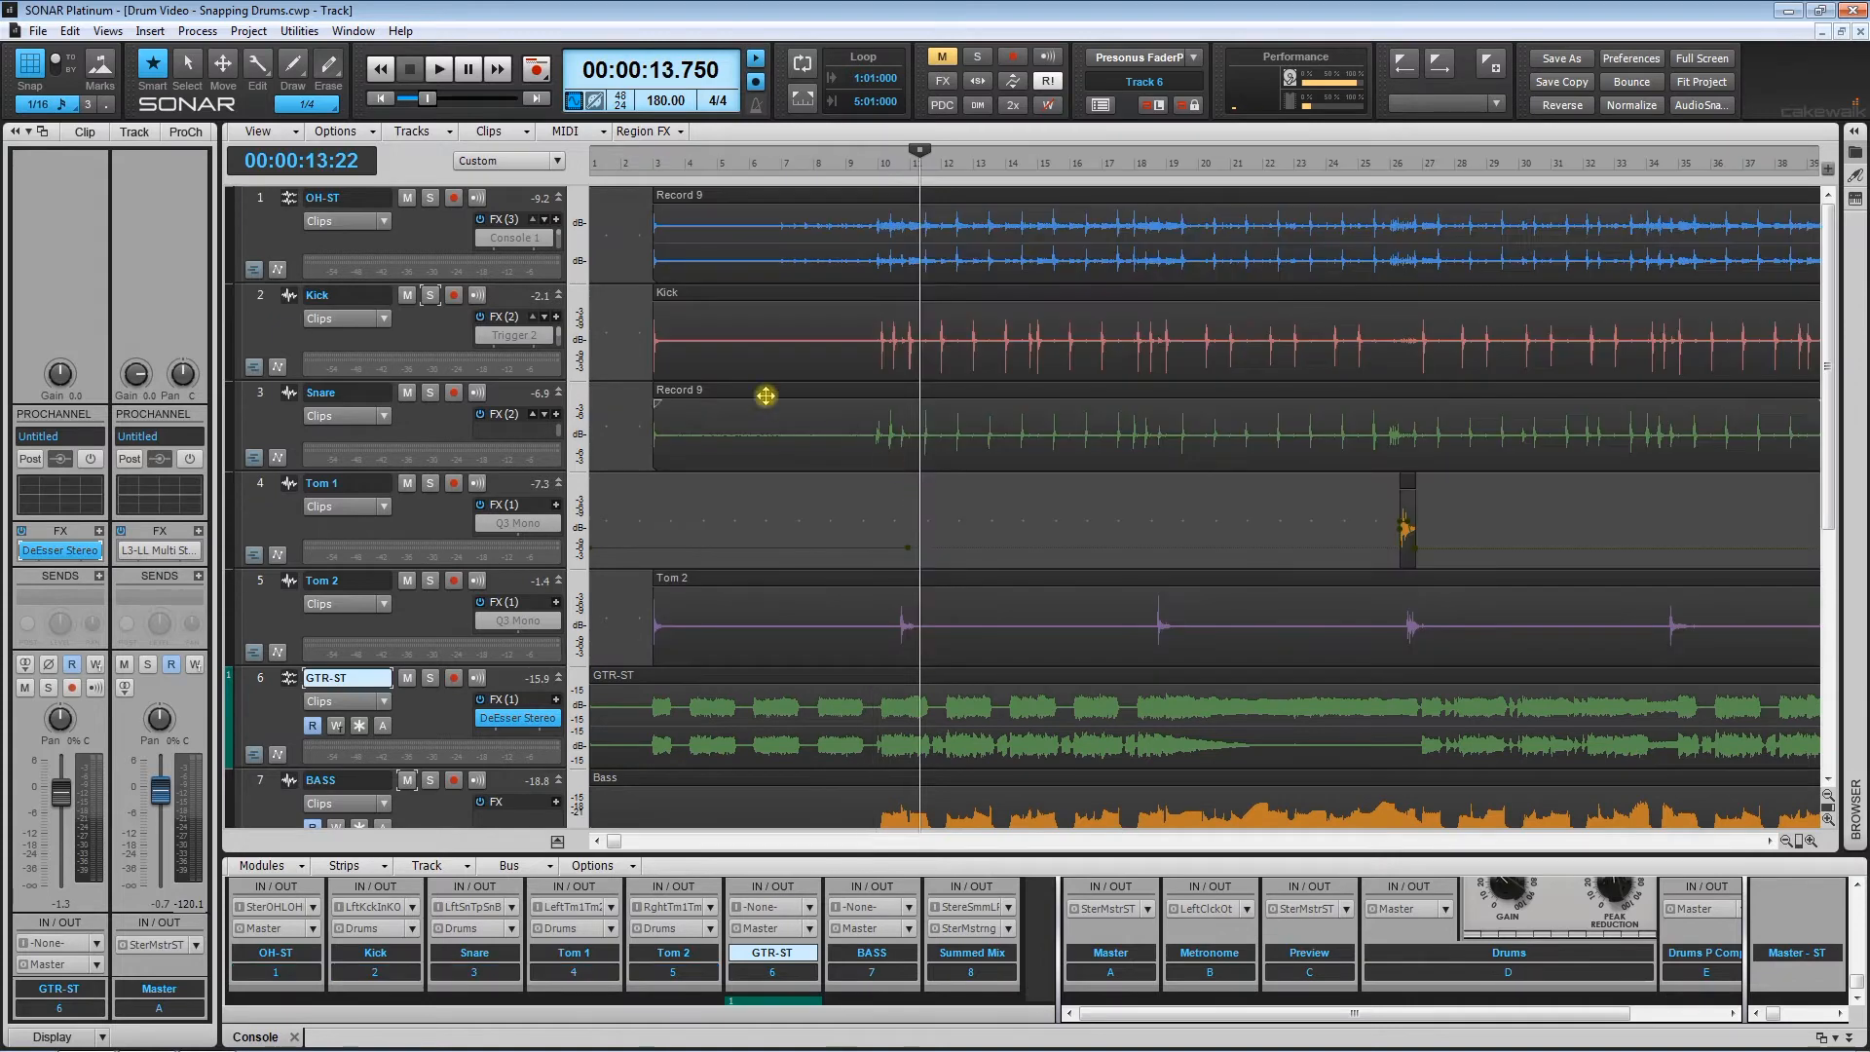
Step: Select tracks 1 to 5, OH-ST through Tom 2, and switch their edit filter to Audio Transients
left_click(259, 200)
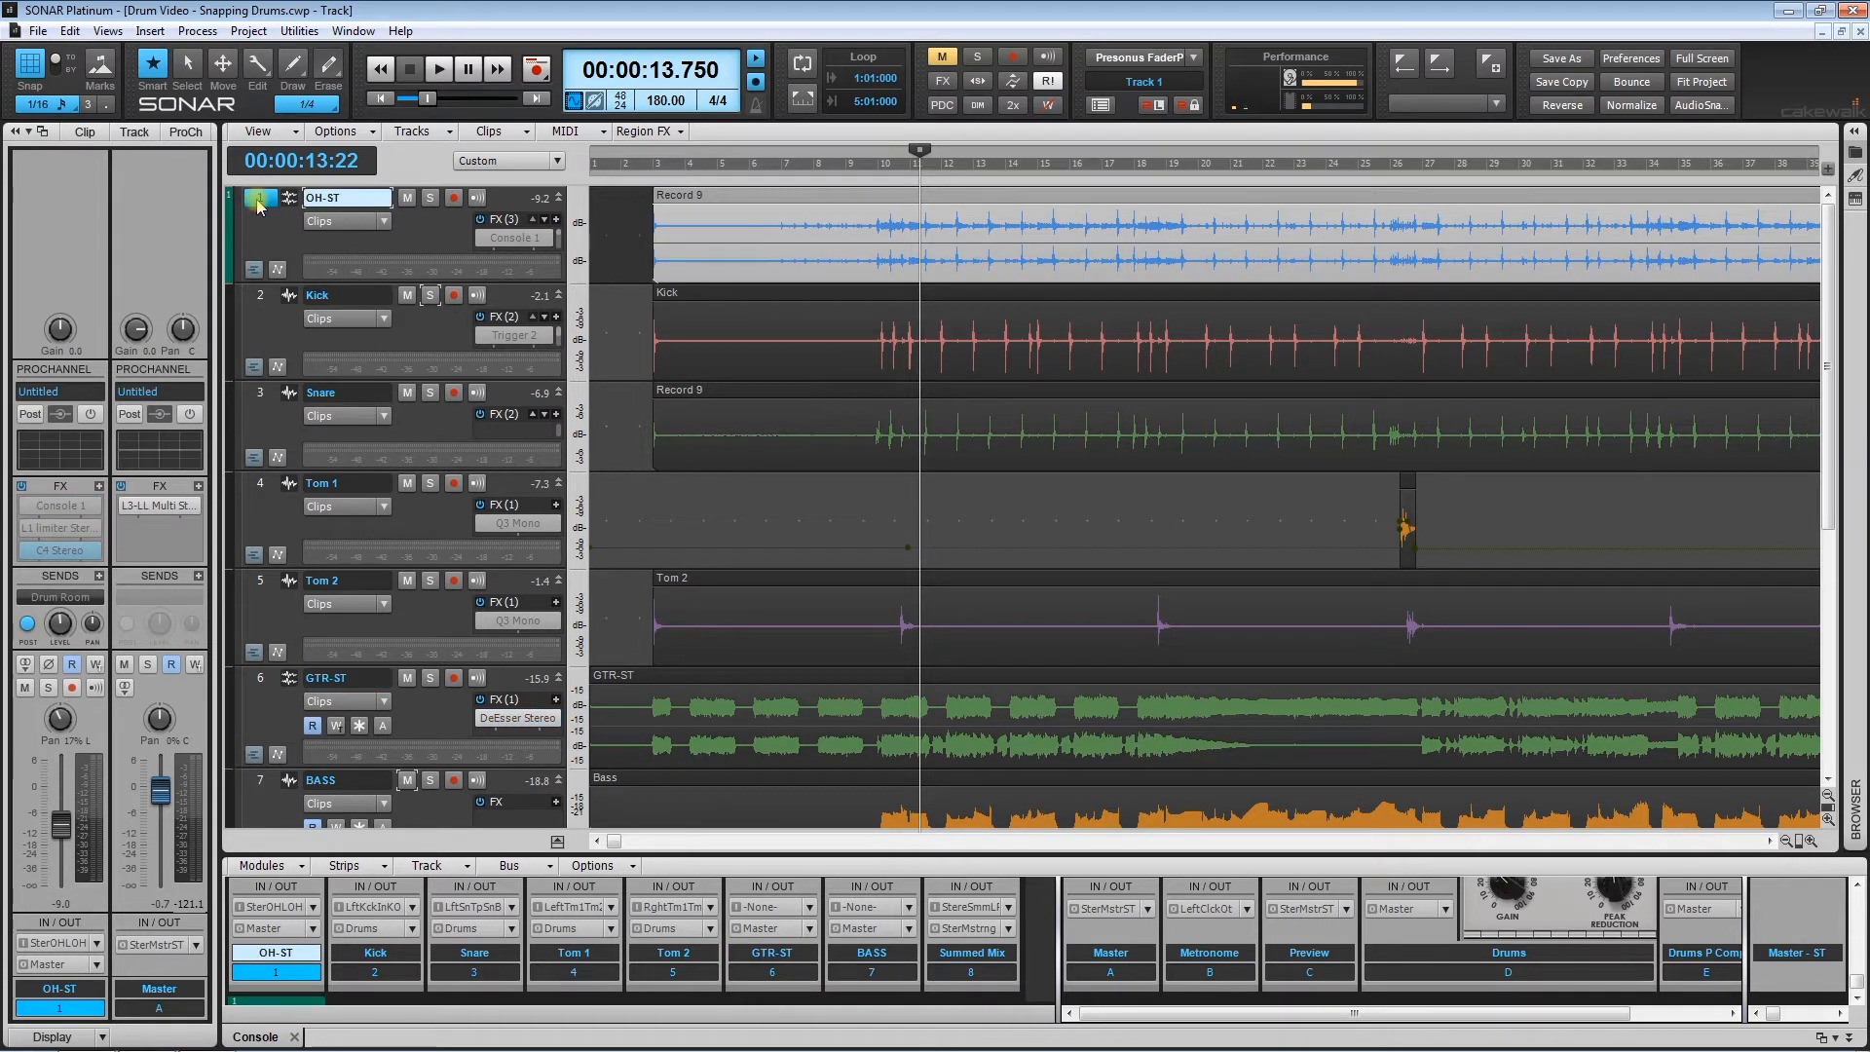
left_click_drag(259, 201, 260, 590)
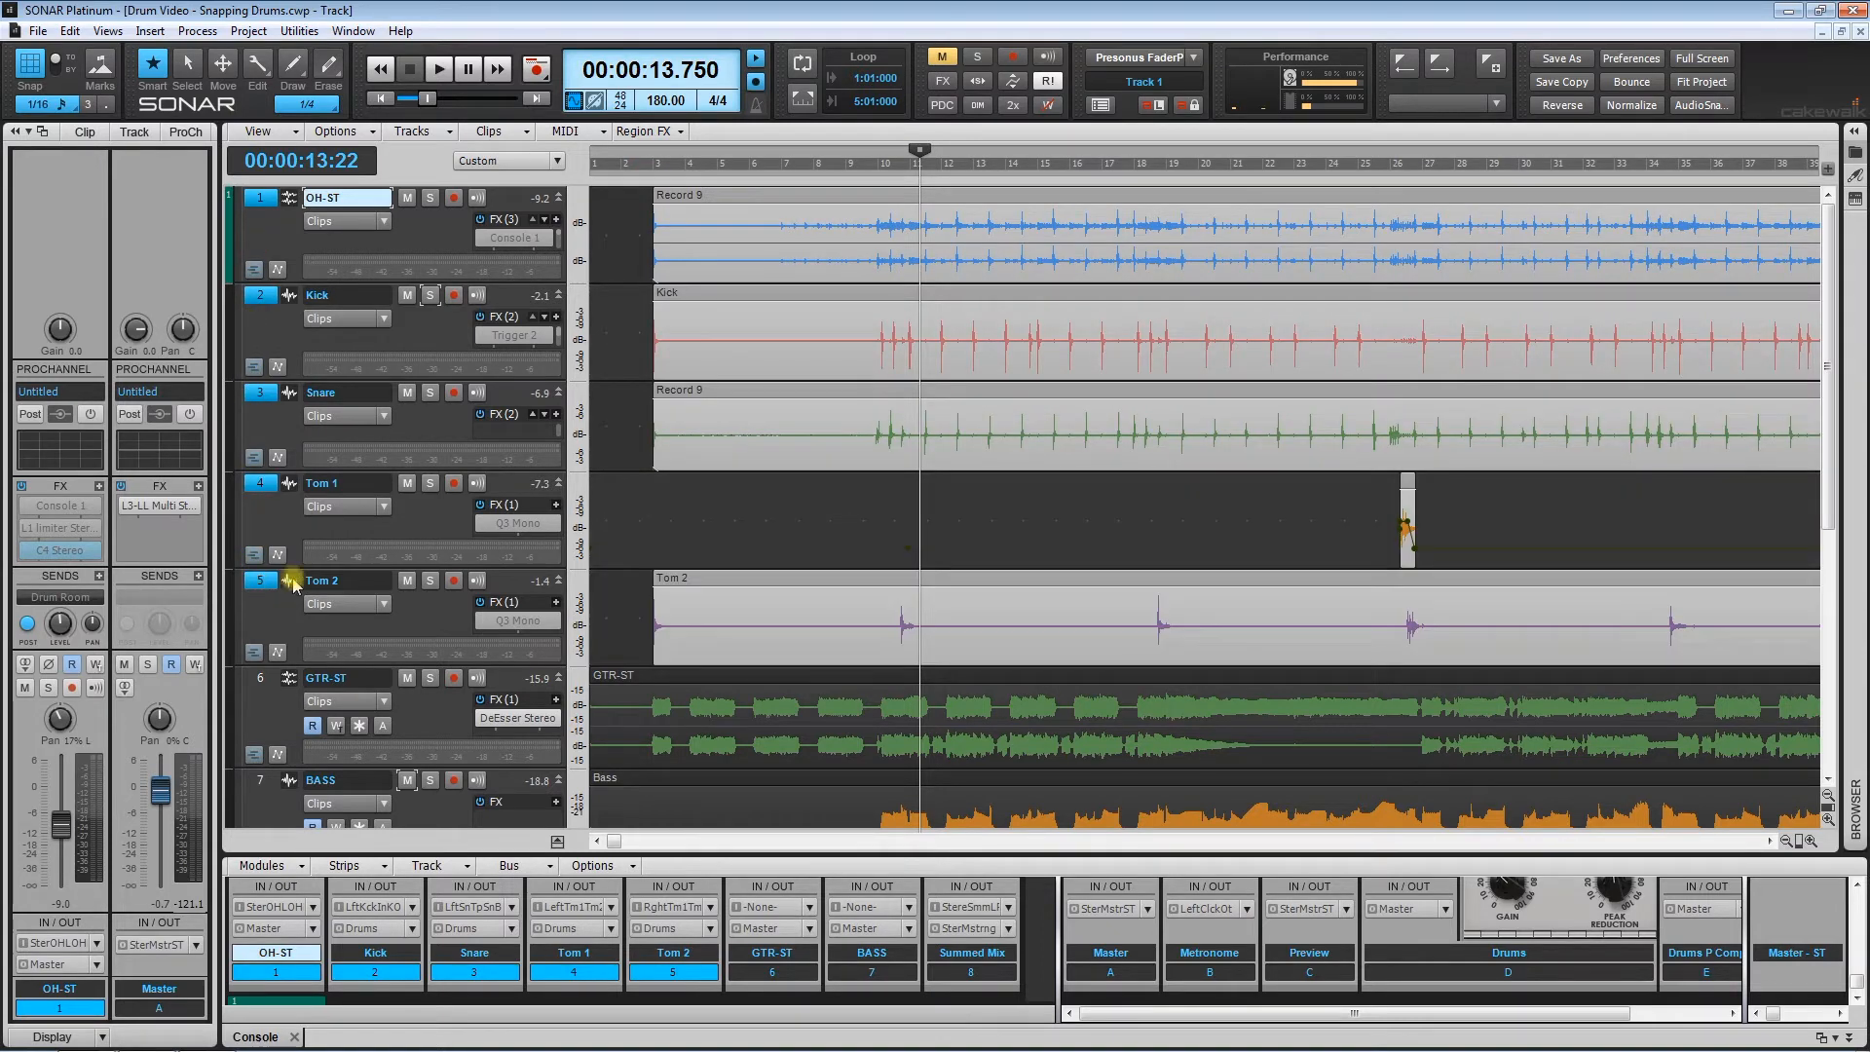
left_click(386, 223)
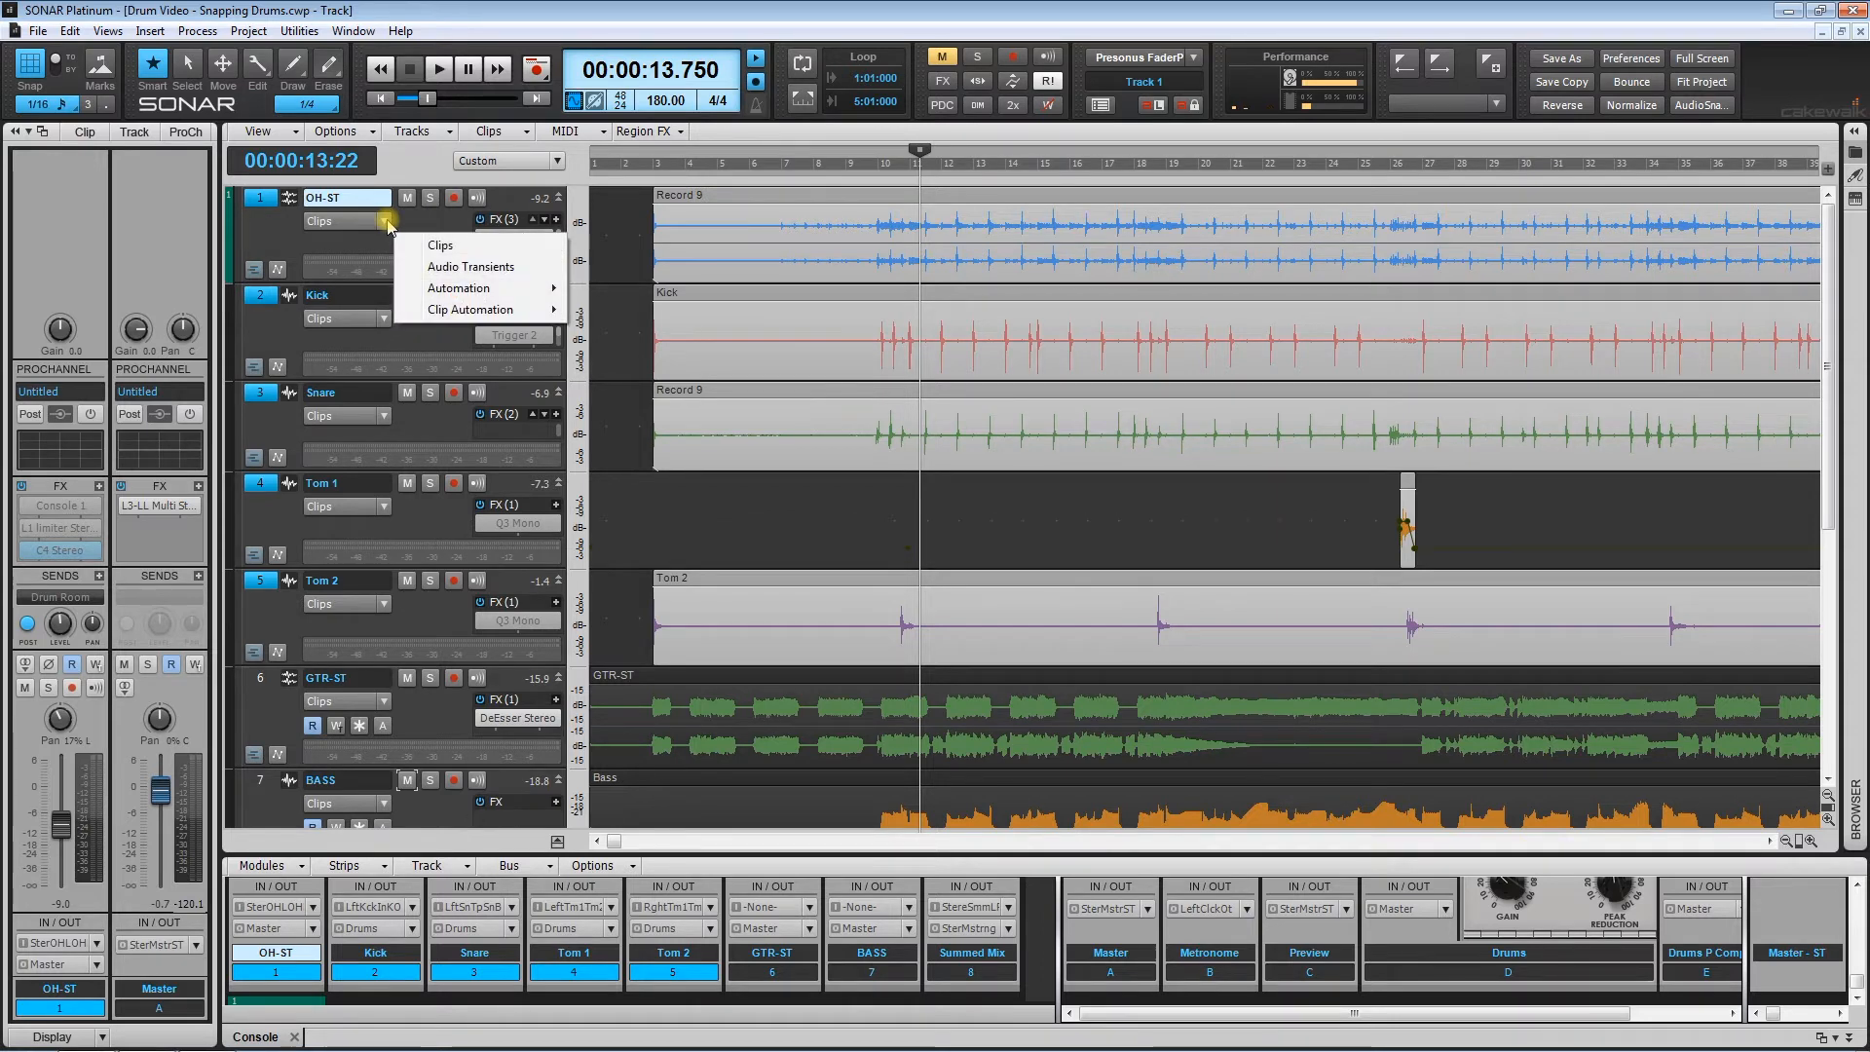
left_click(453, 269)
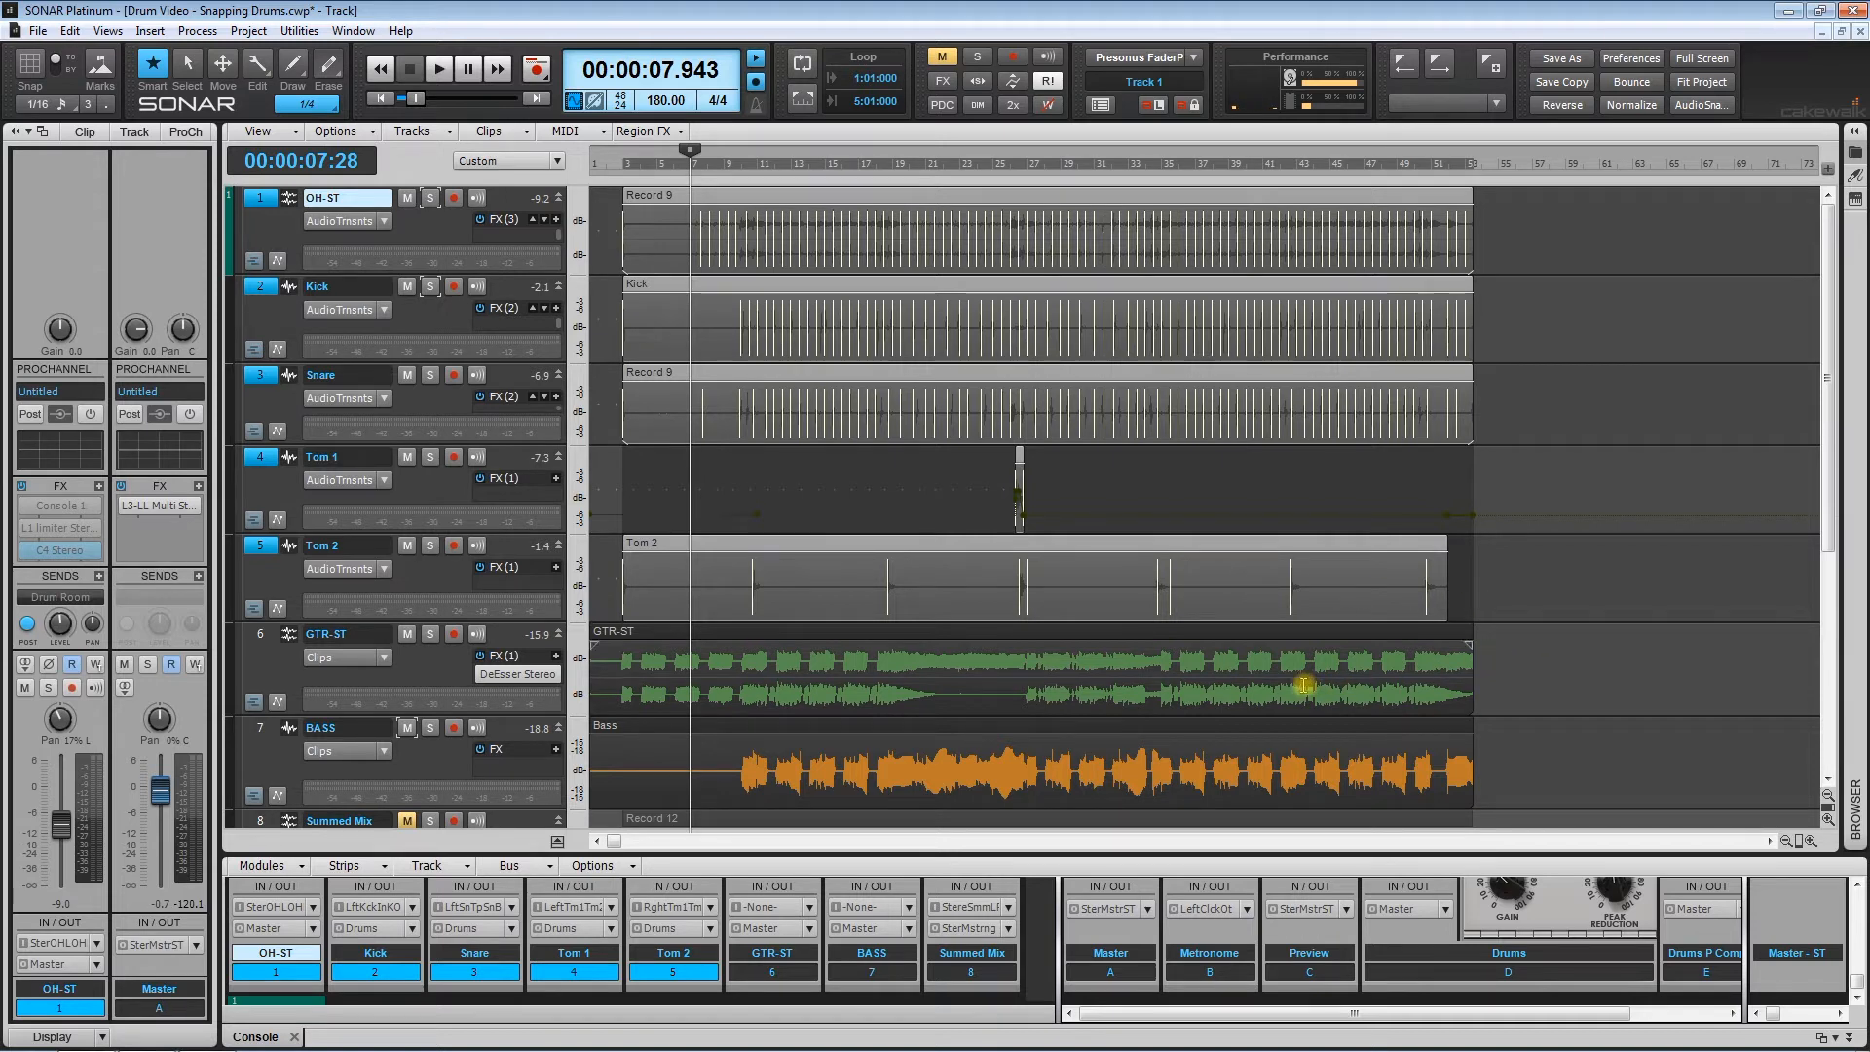
Step: Play the song, mute the GTR-ST and BASS tracks to hear only the drums, and stop playback
key("space")
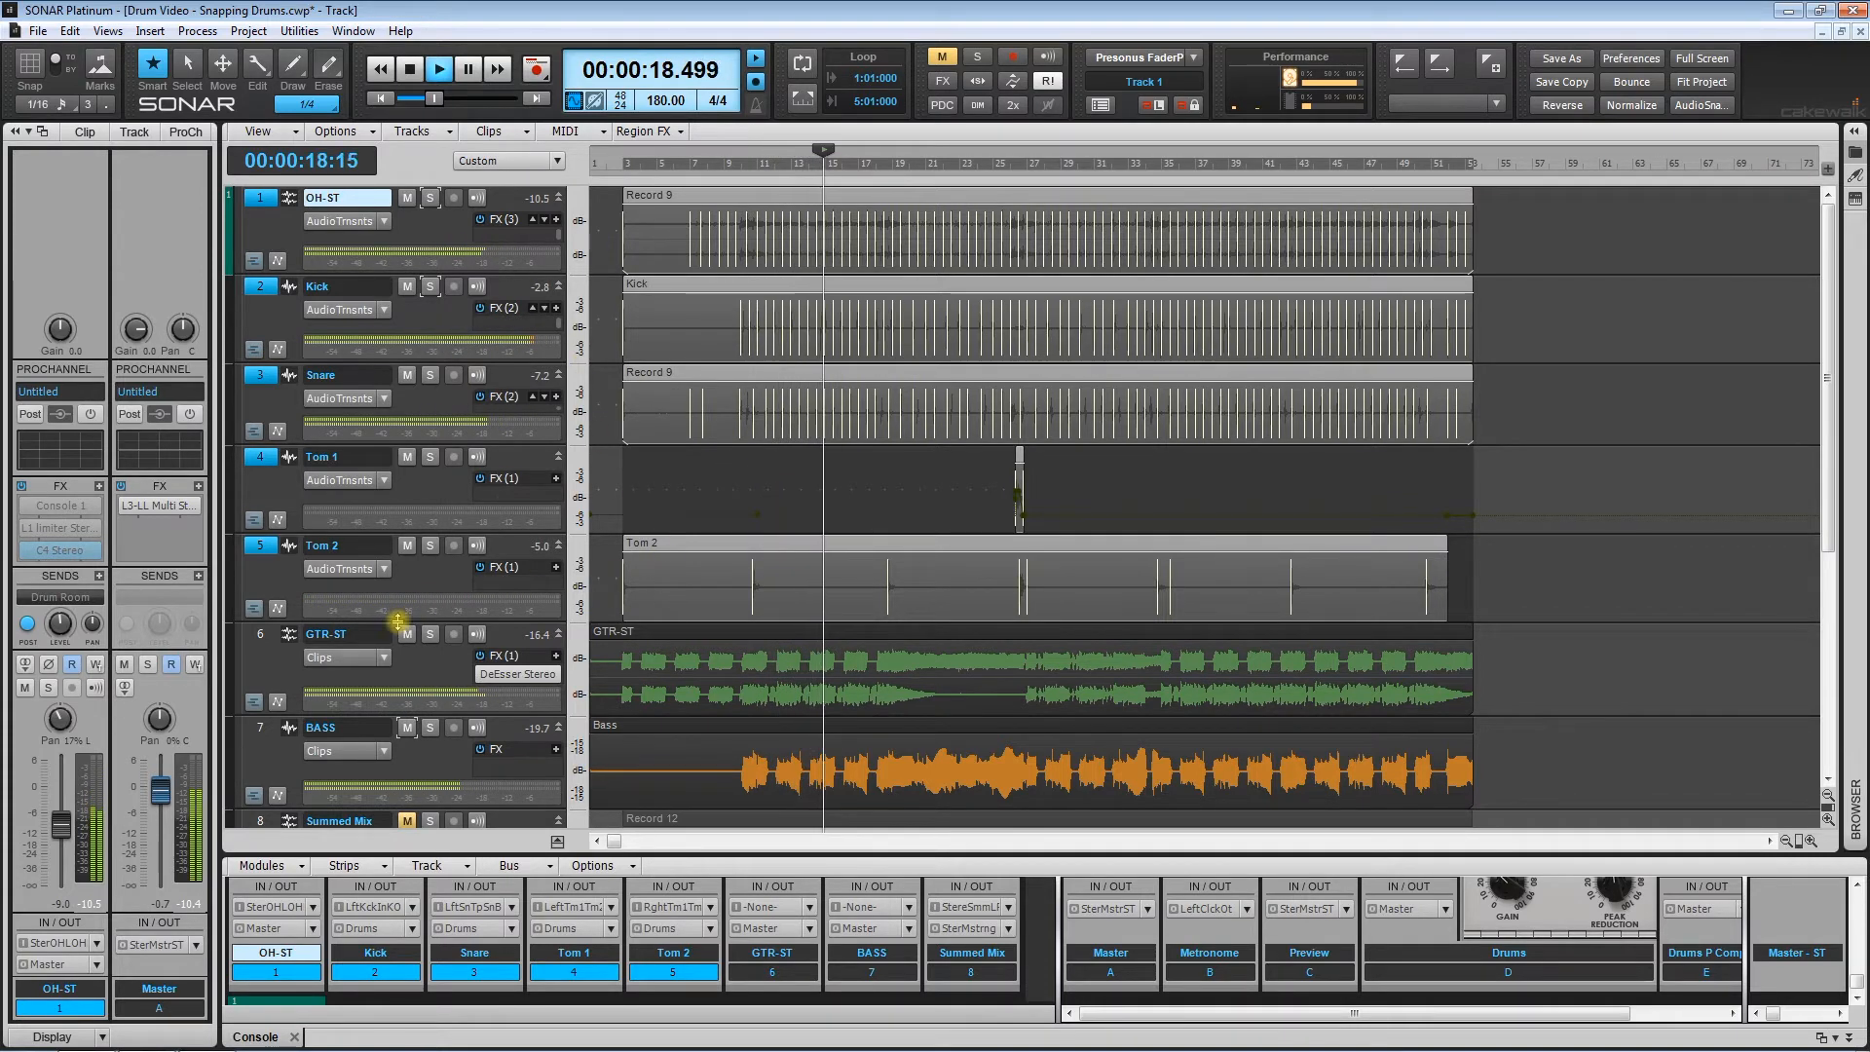
left_click(406, 634)
left_click(408, 727)
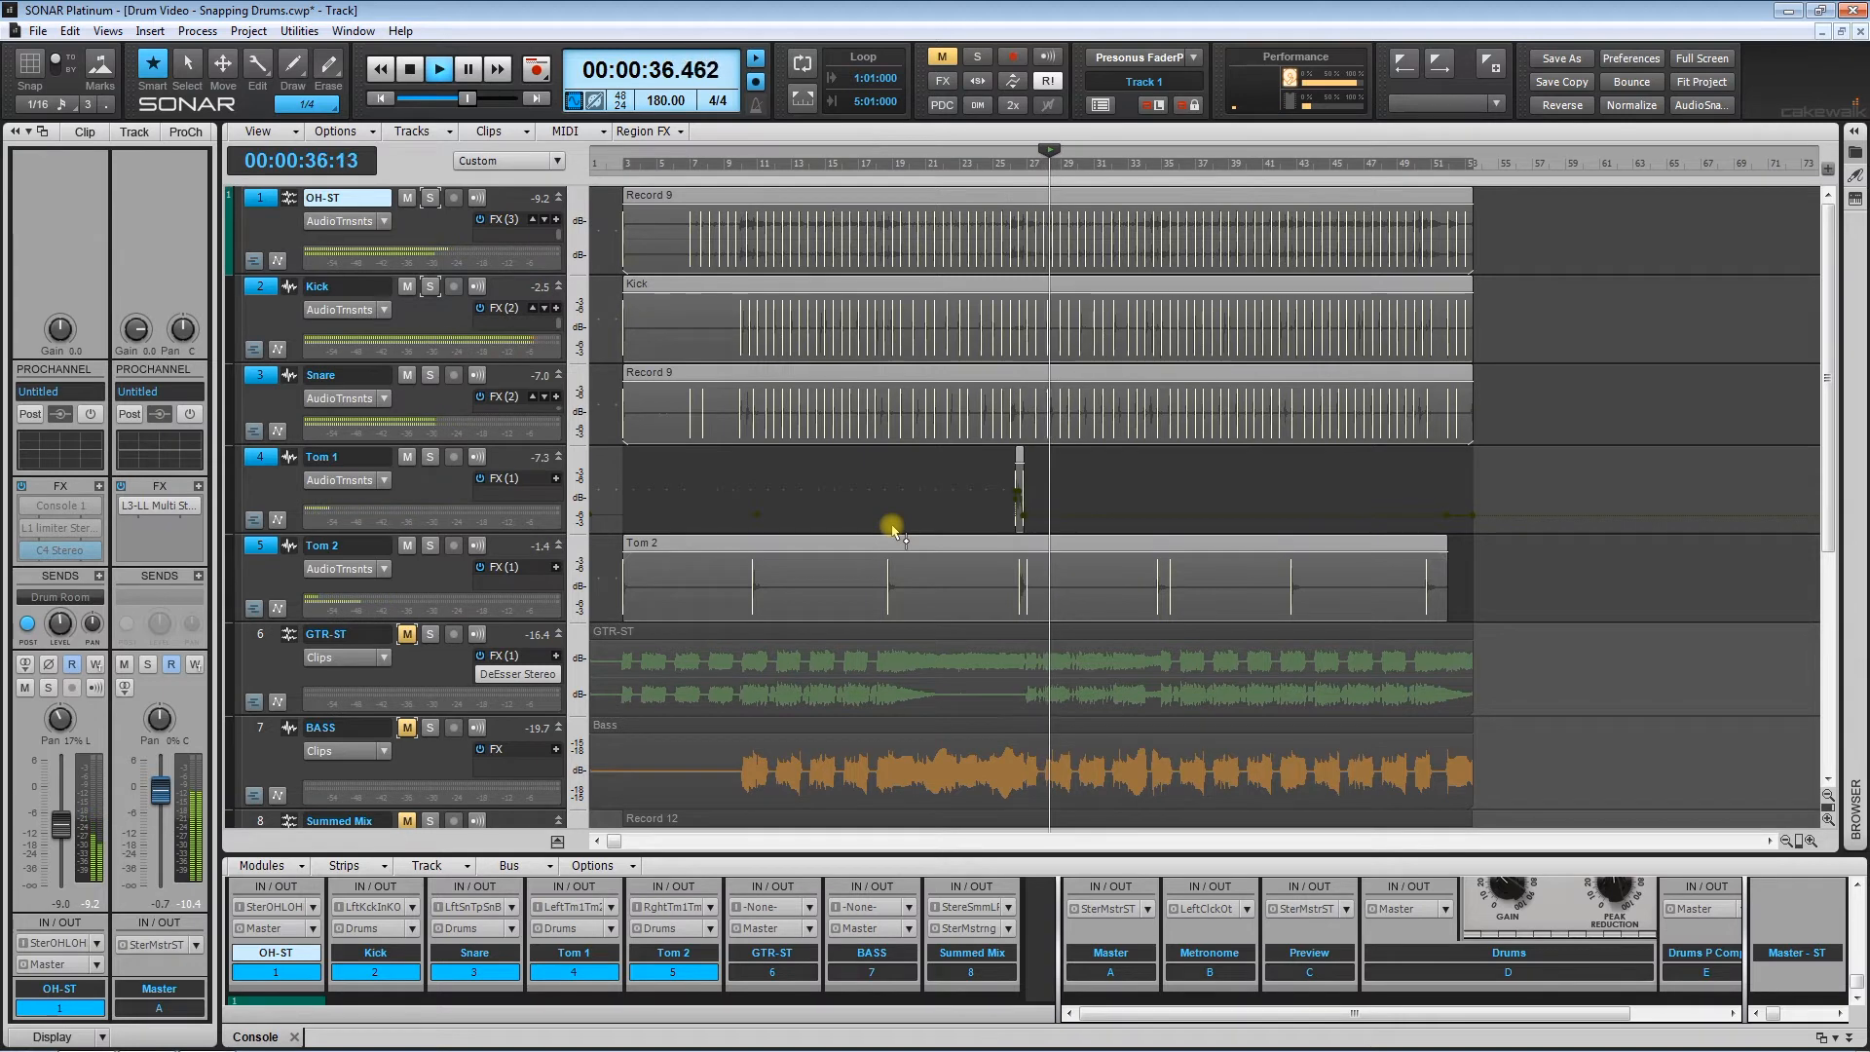
key("space")
Step: Place the playhead at 00:00:11:10, just before measure 10, and solo the OH-ST track
left_click(728, 484)
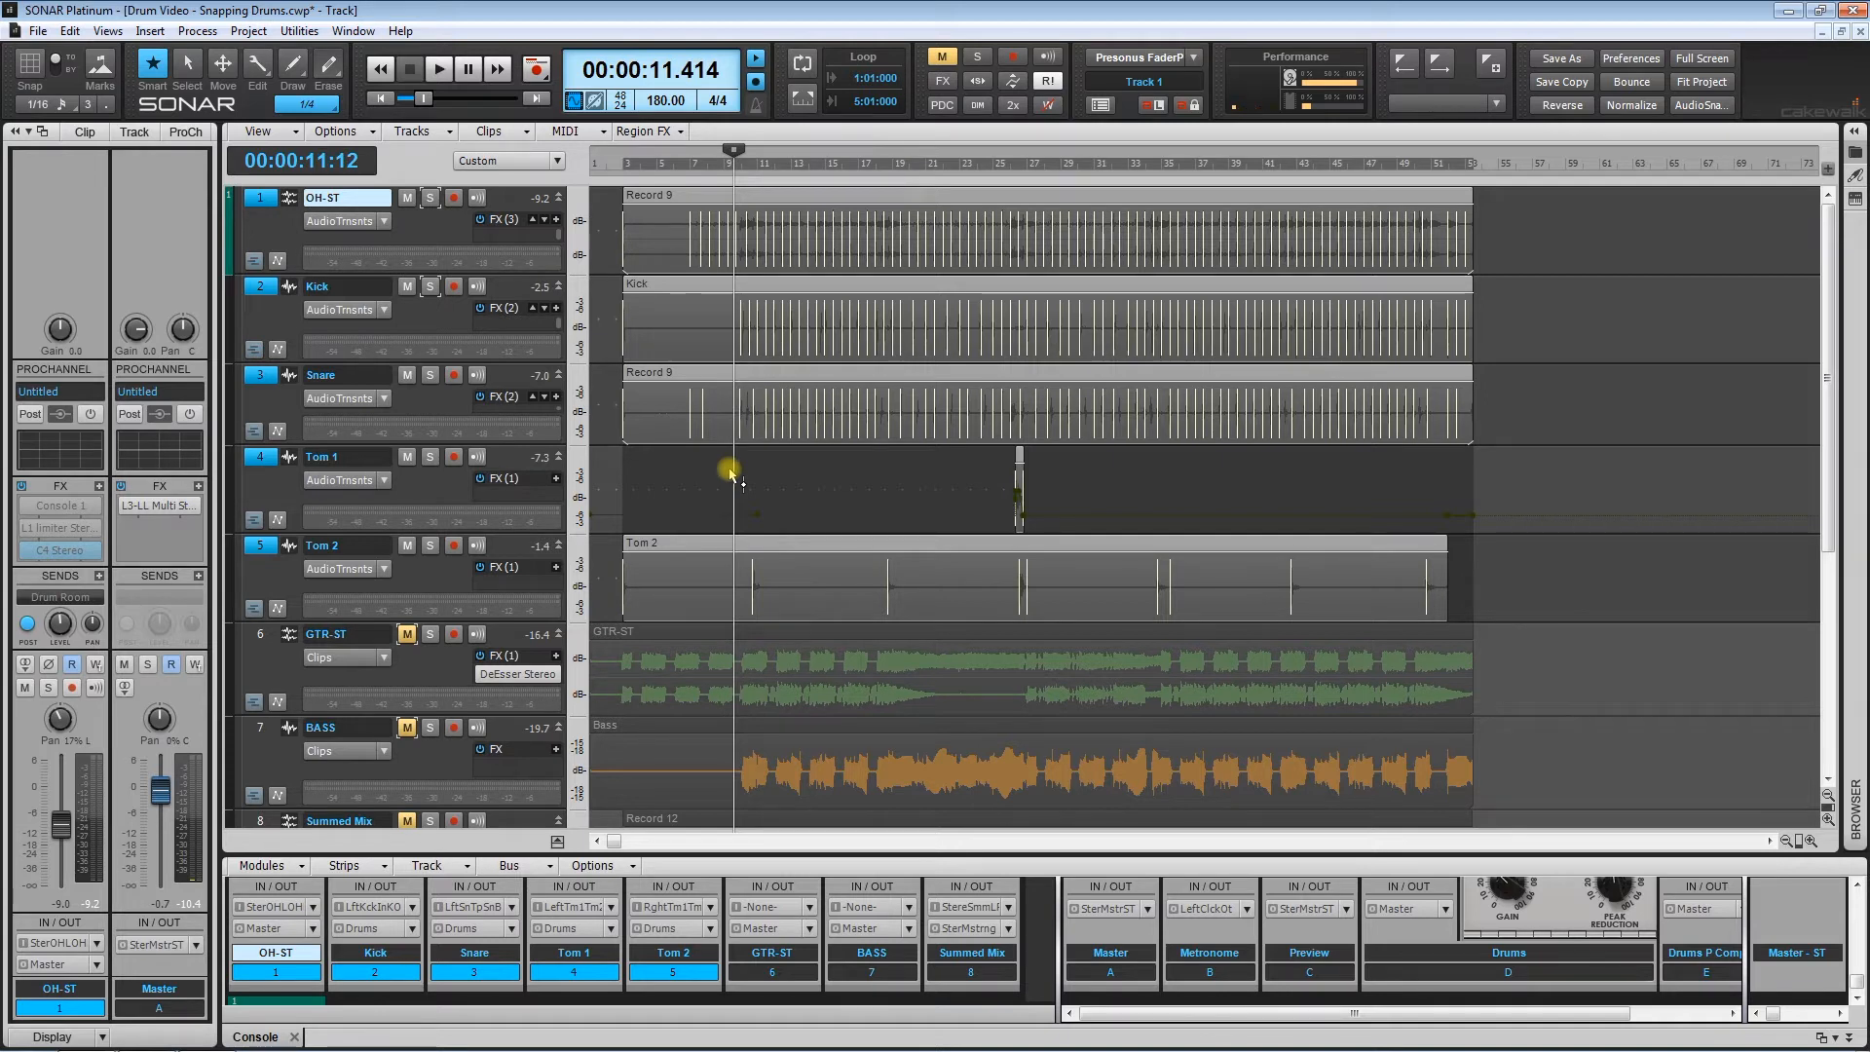
left_click(730, 473)
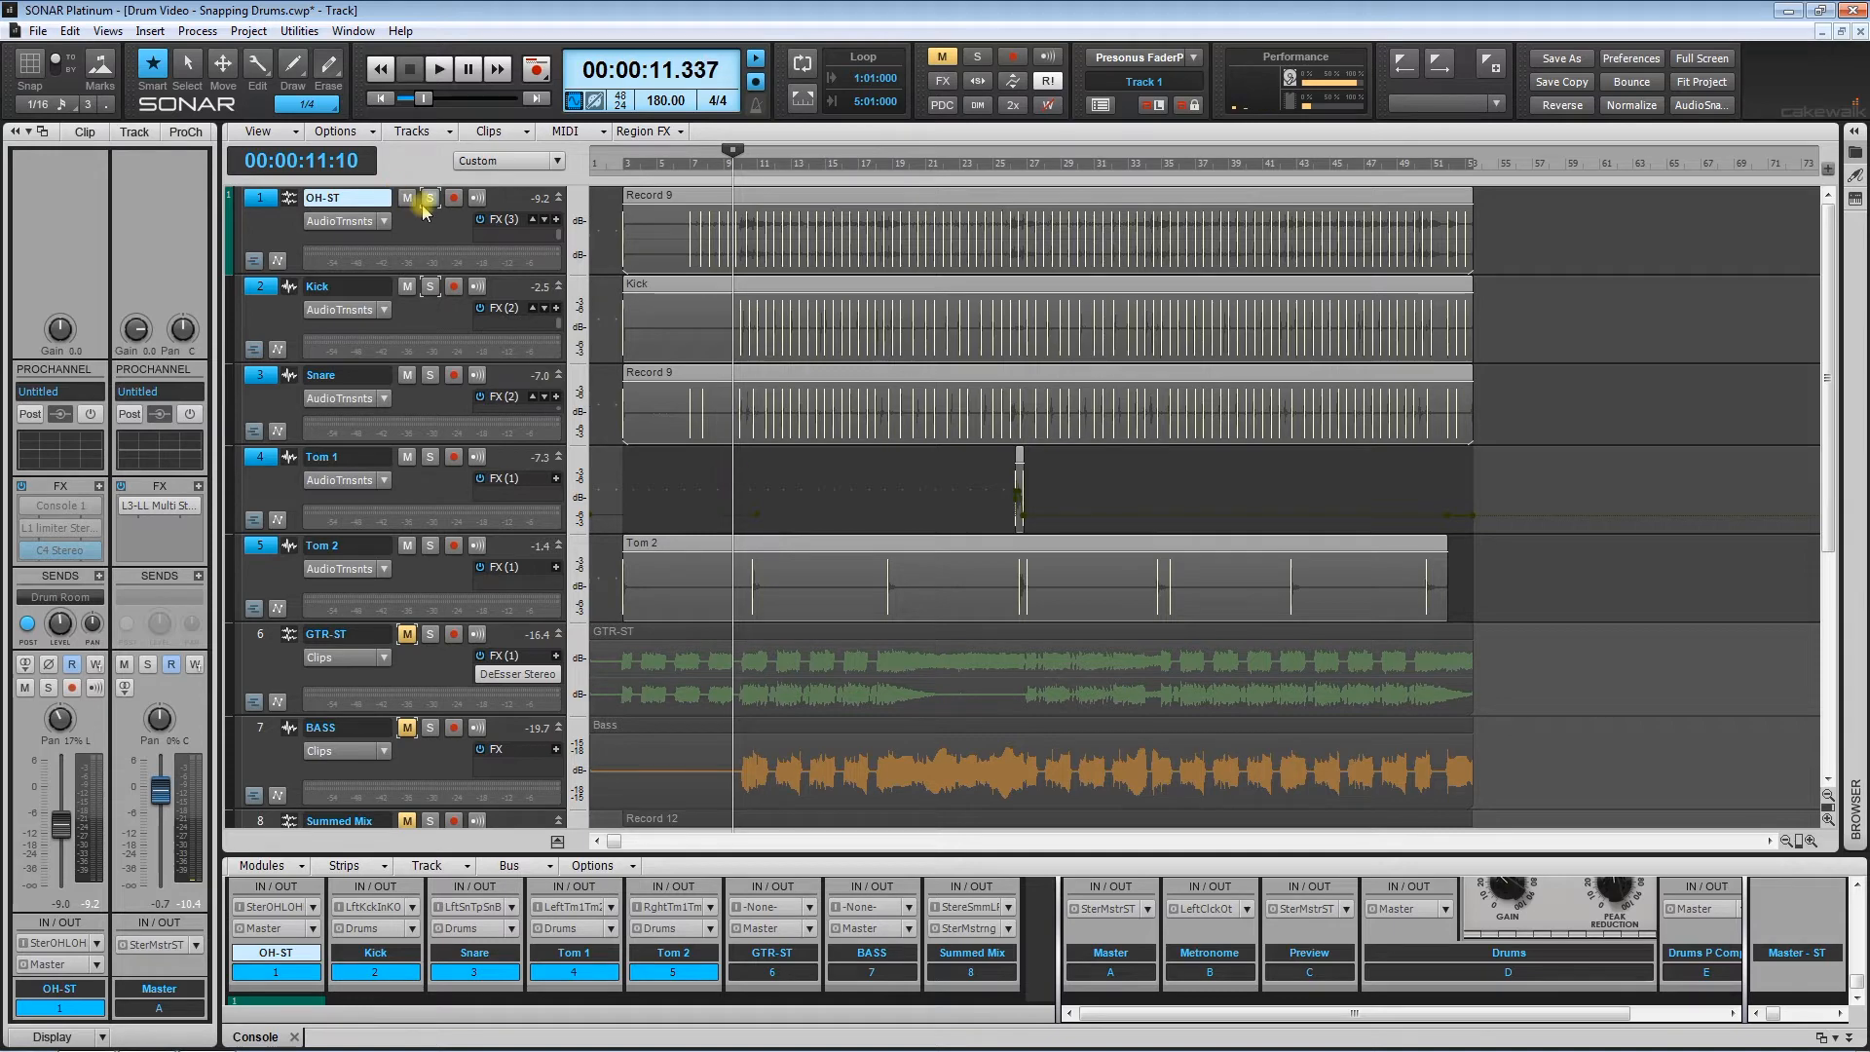
left_click(431, 200)
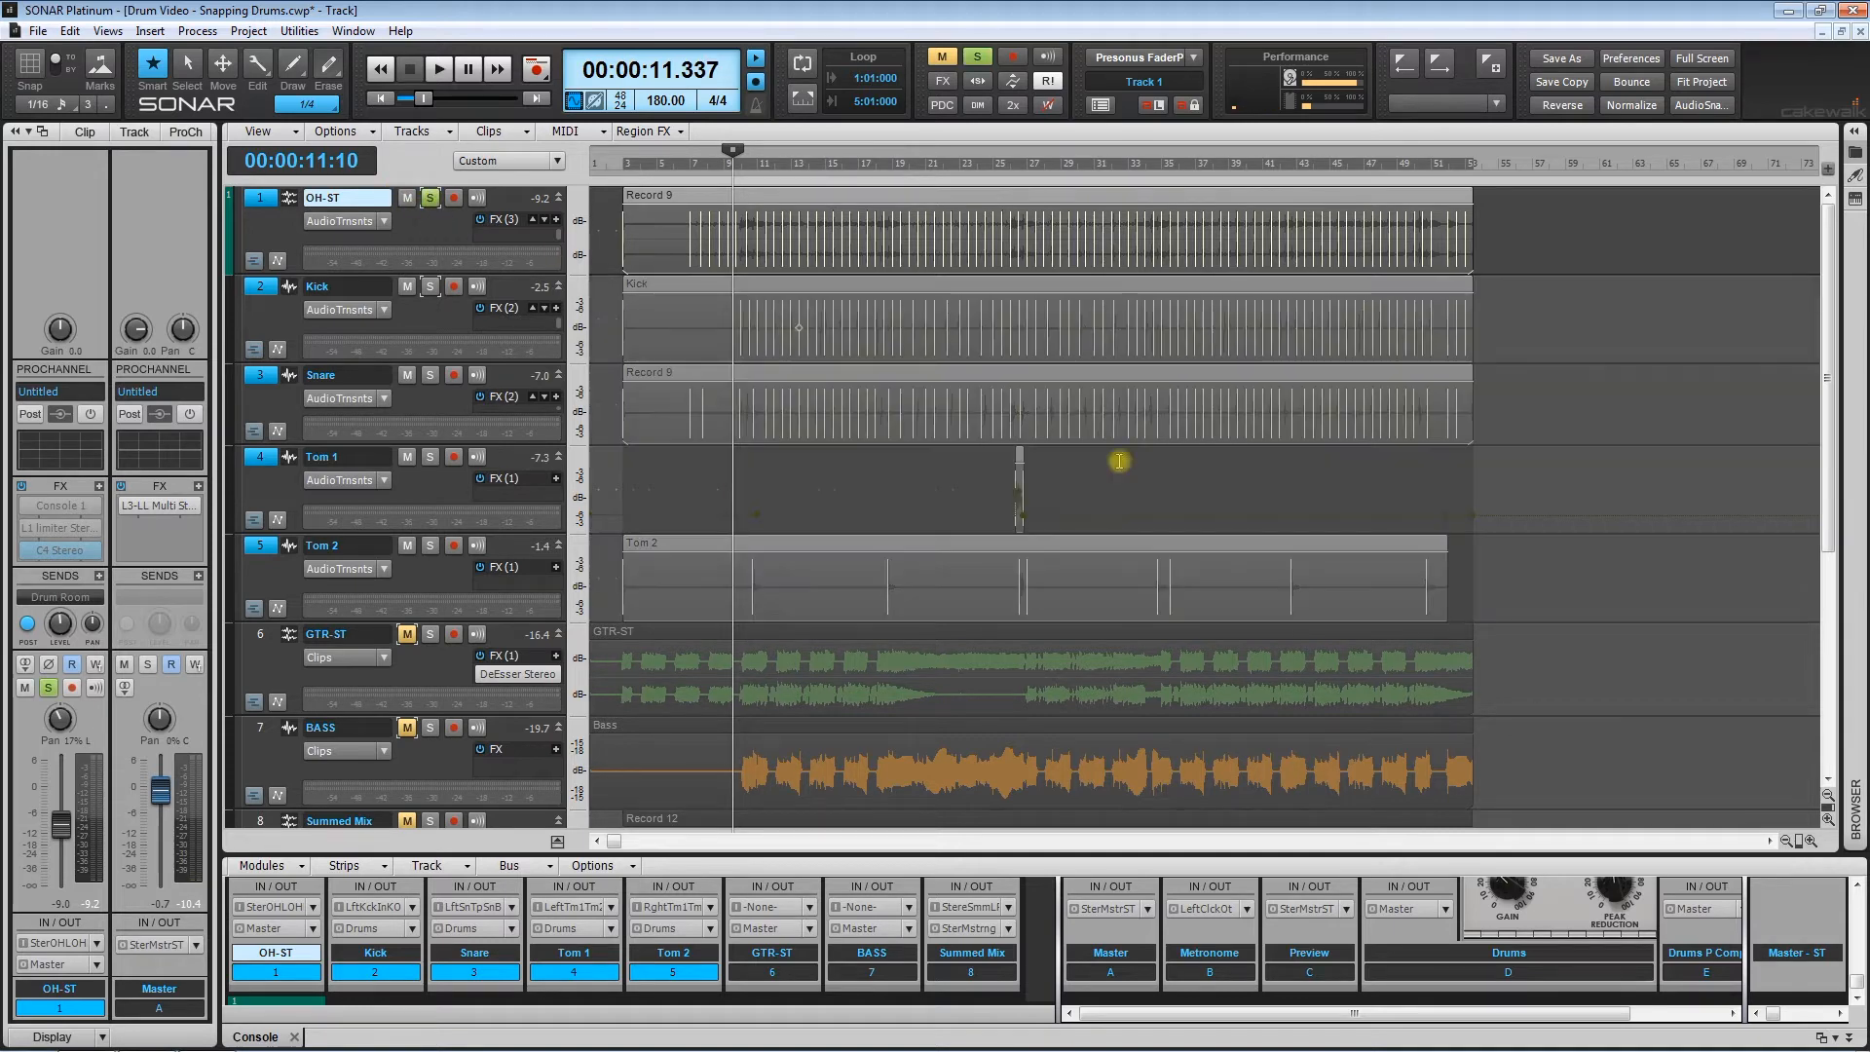
Step: Examine the OH-ST transient markers between measures 7 and 10 up close, setting the playhead at 00:00:11:27
mouse_move(1797, 844)
left_mouse_down()
mouse_move(1676, 822)
mouse_move(1799, 841)
left_mouse_up()
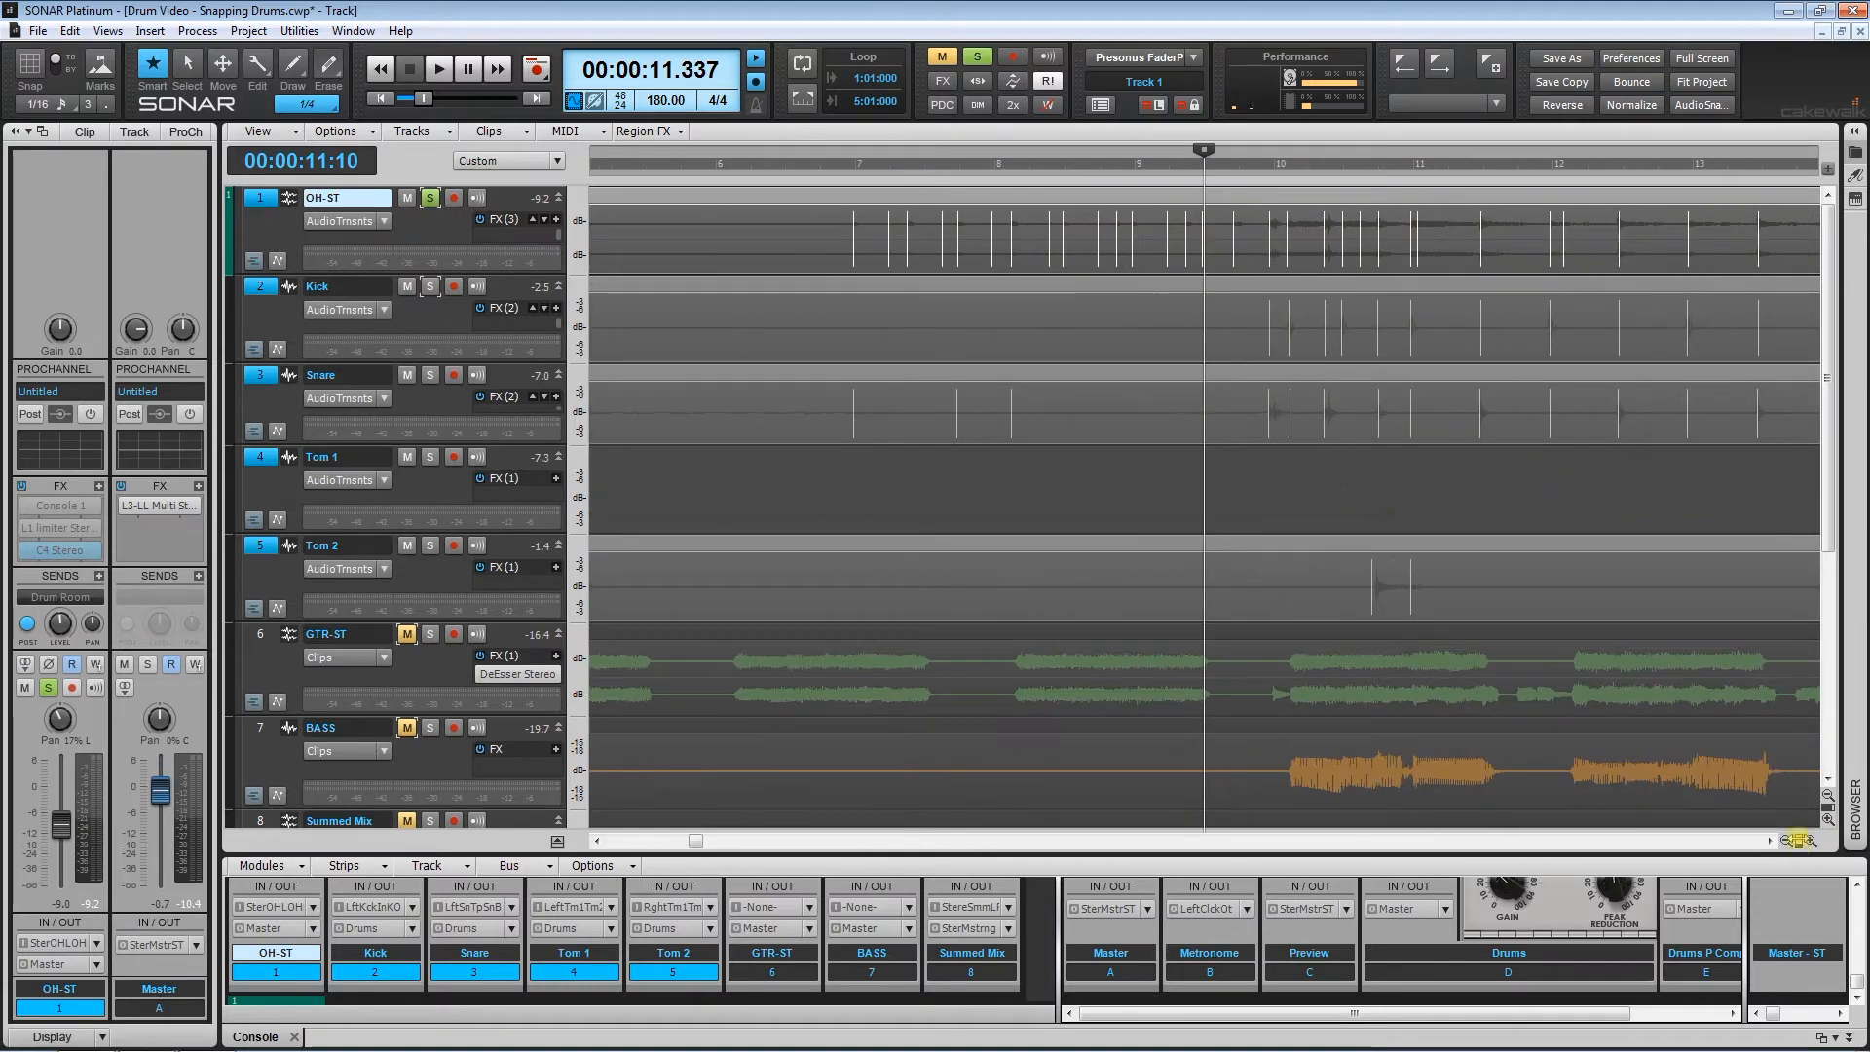
left_click(1830, 821)
left_click(1829, 822)
left_click(1829, 821)
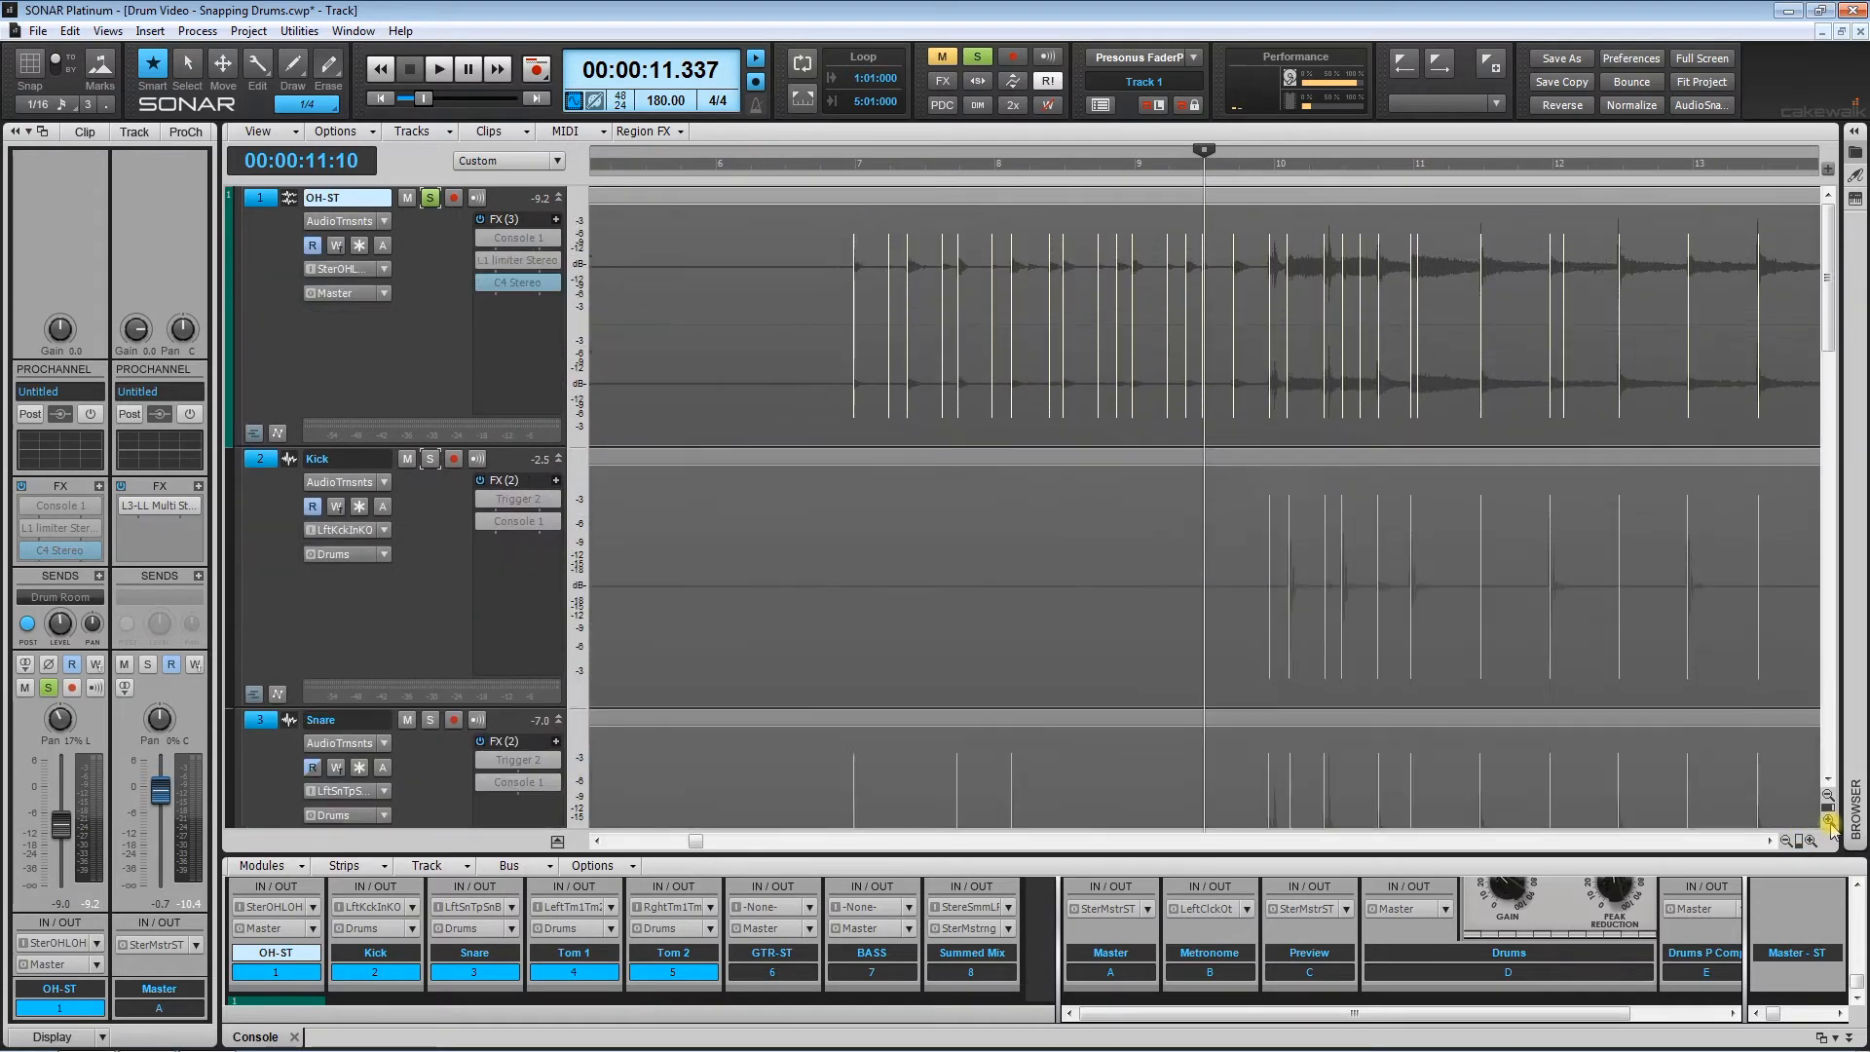
mouse_move(1799, 841)
left_mouse_down()
mouse_move(1691, 822)
mouse_move(1799, 840)
left_mouse_up()
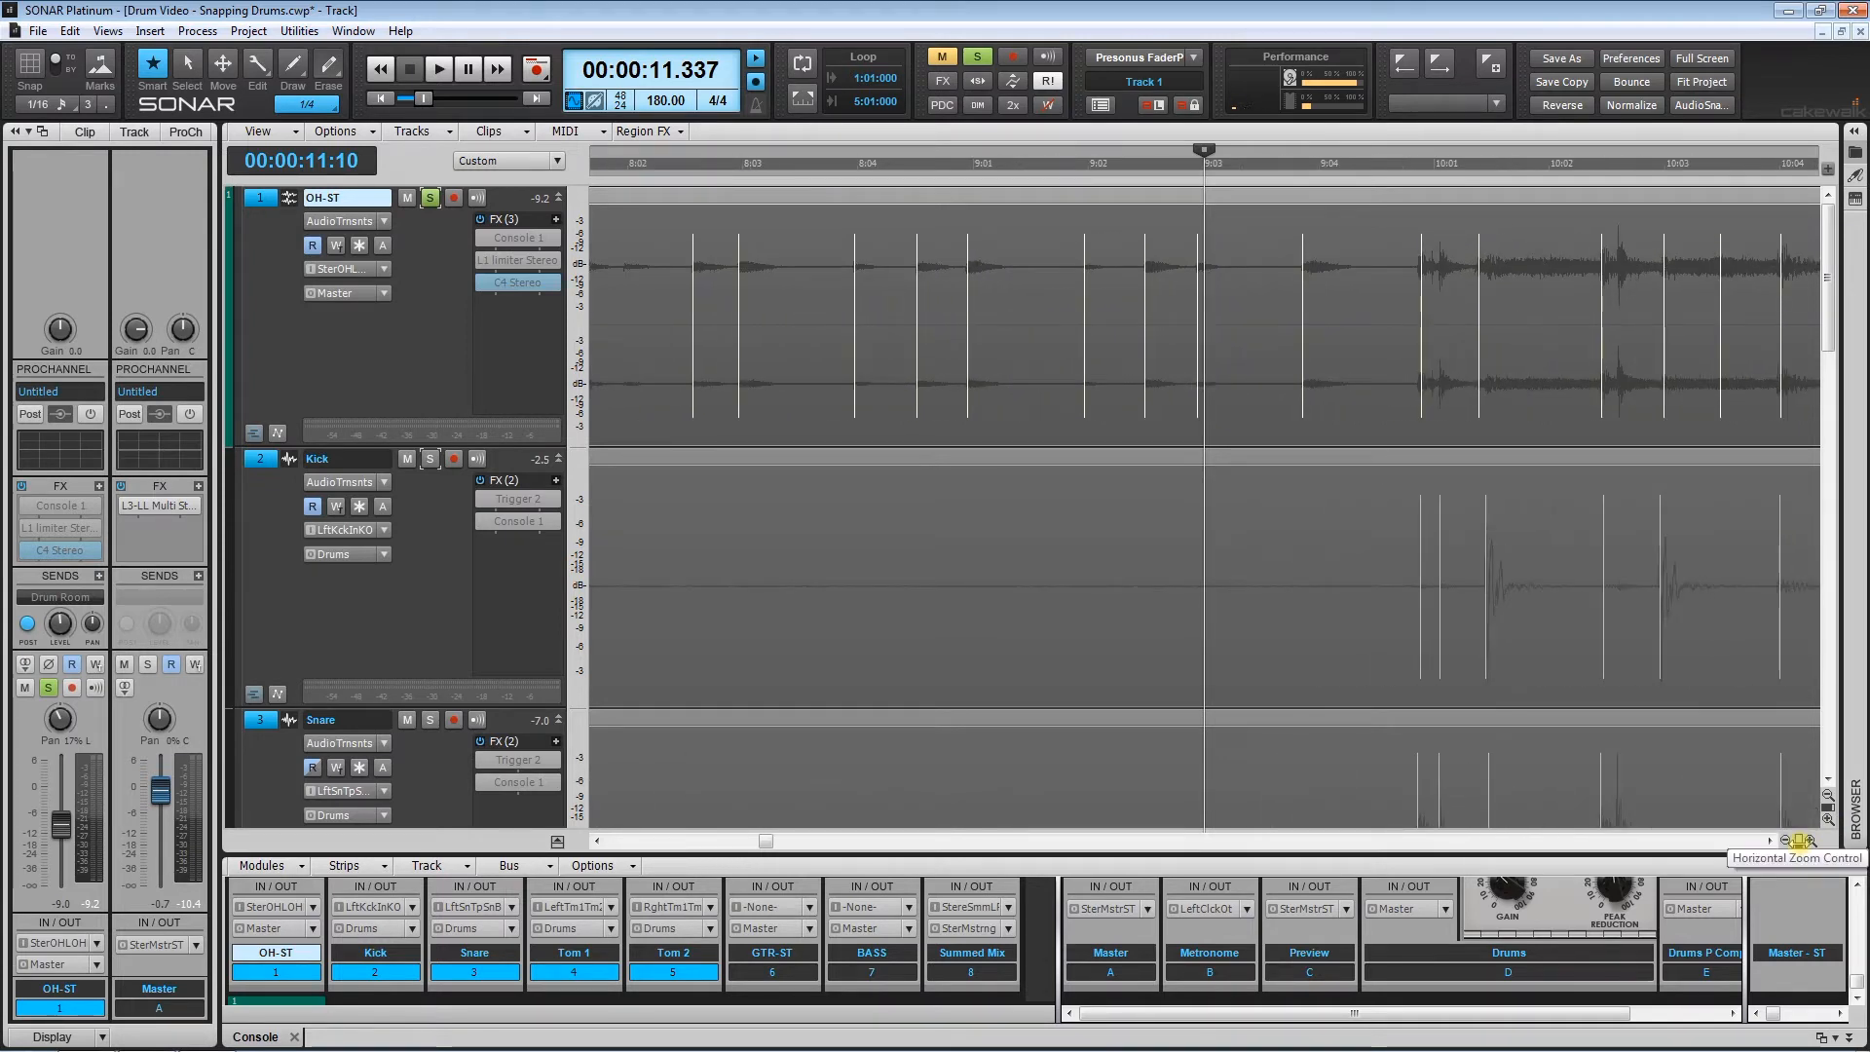
mouse_move(1799, 841)
left_mouse_down()
mouse_move(1691, 824)
mouse_move(1799, 841)
left_mouse_up()
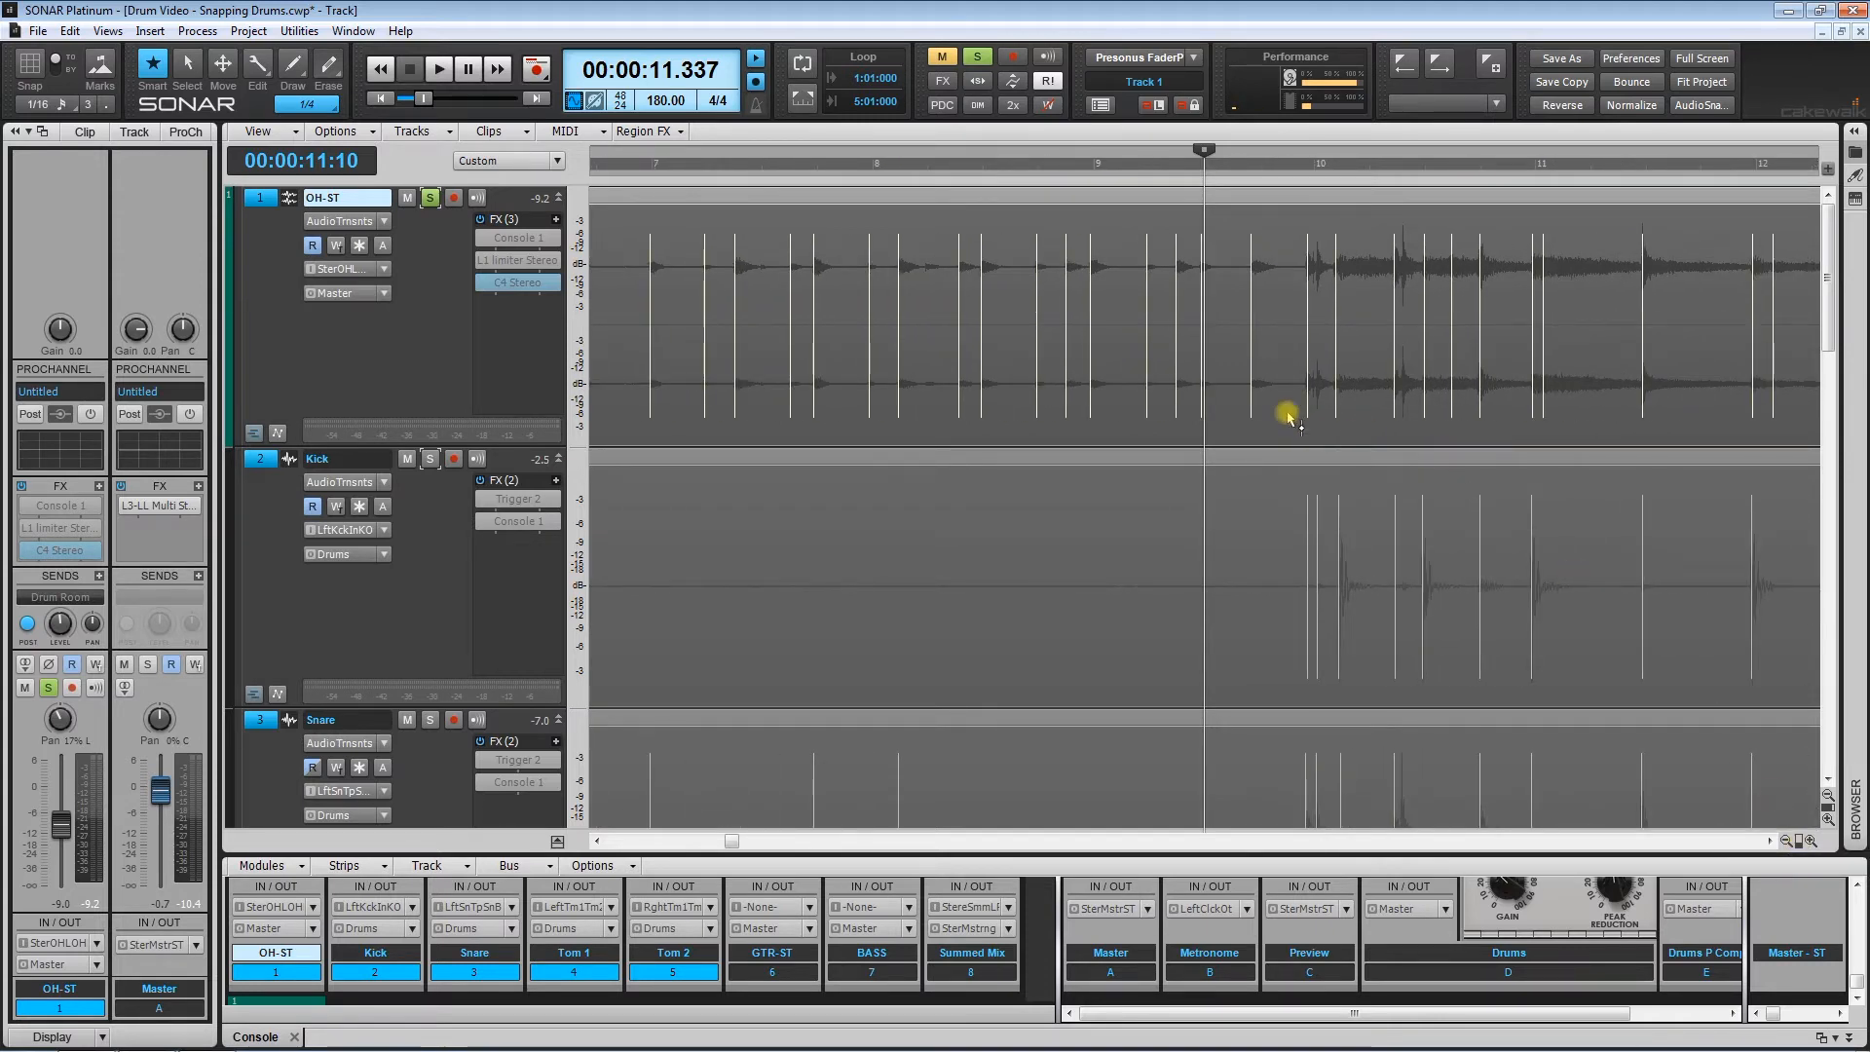
left_click(639, 168)
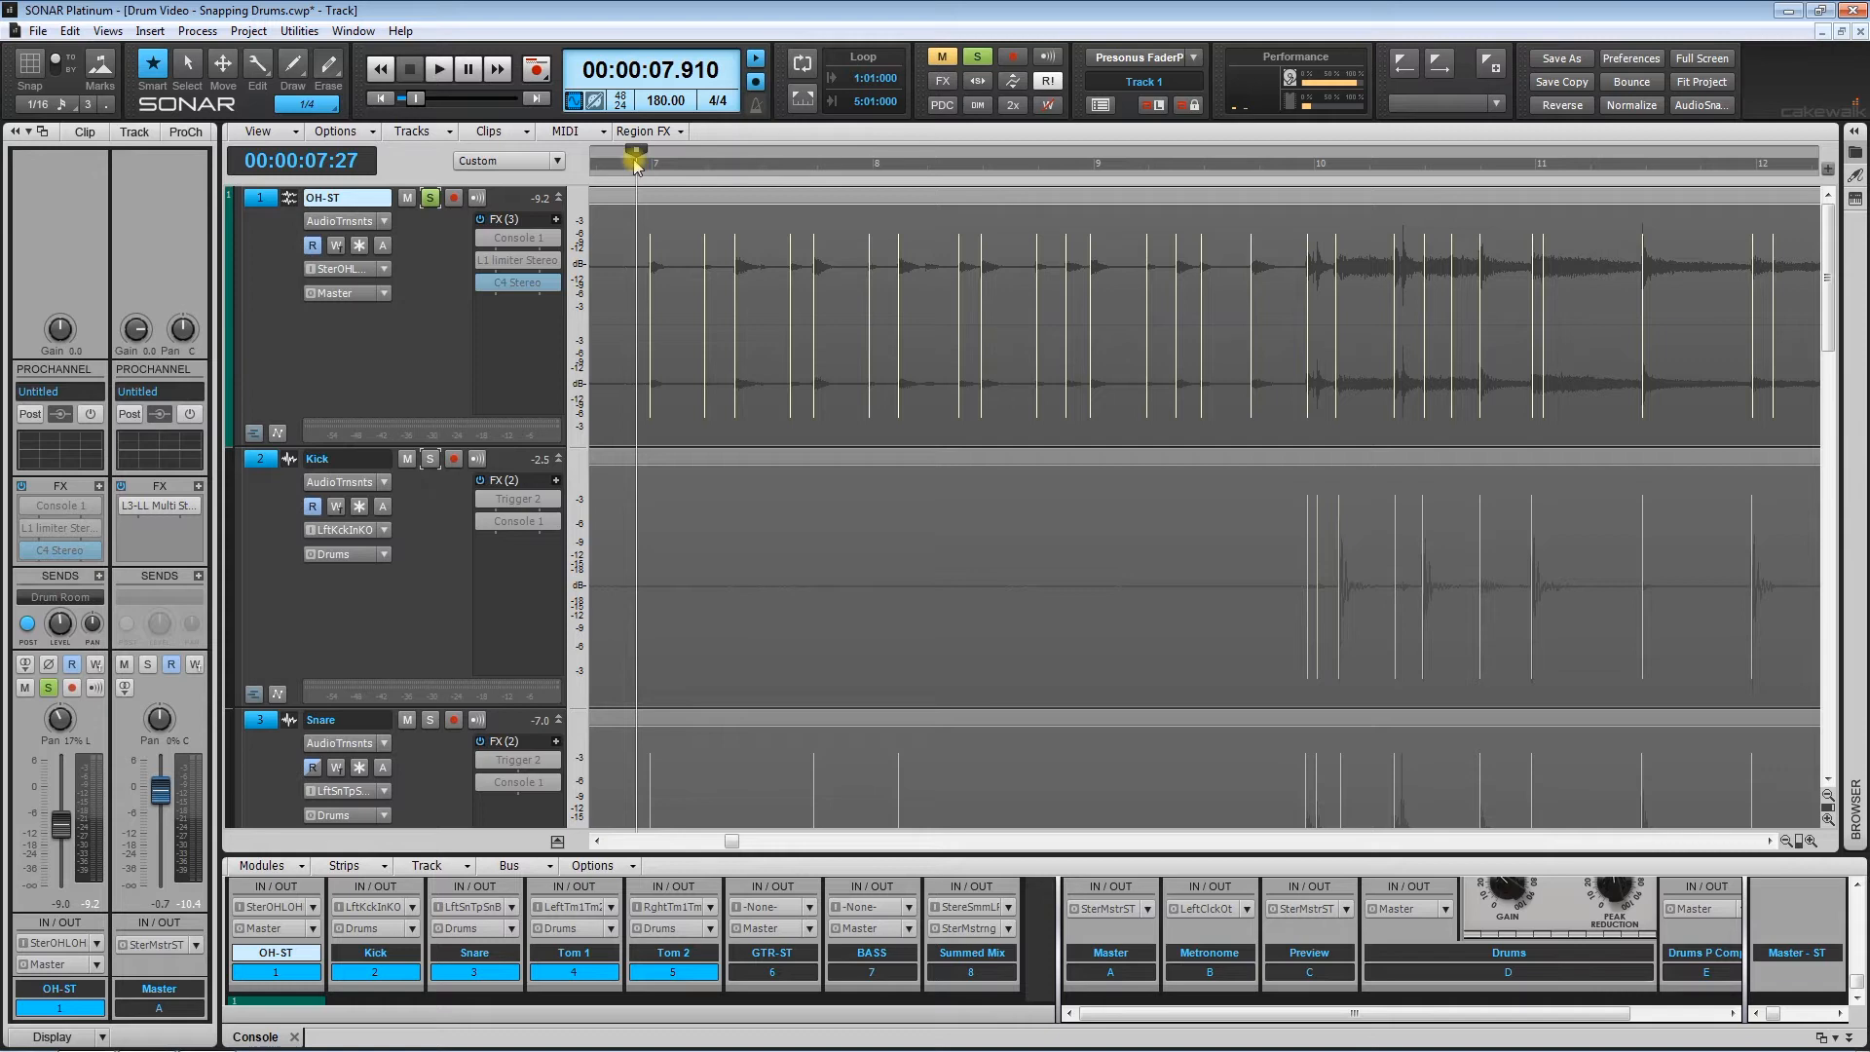
left_click(1288, 167)
left_click(1298, 171)
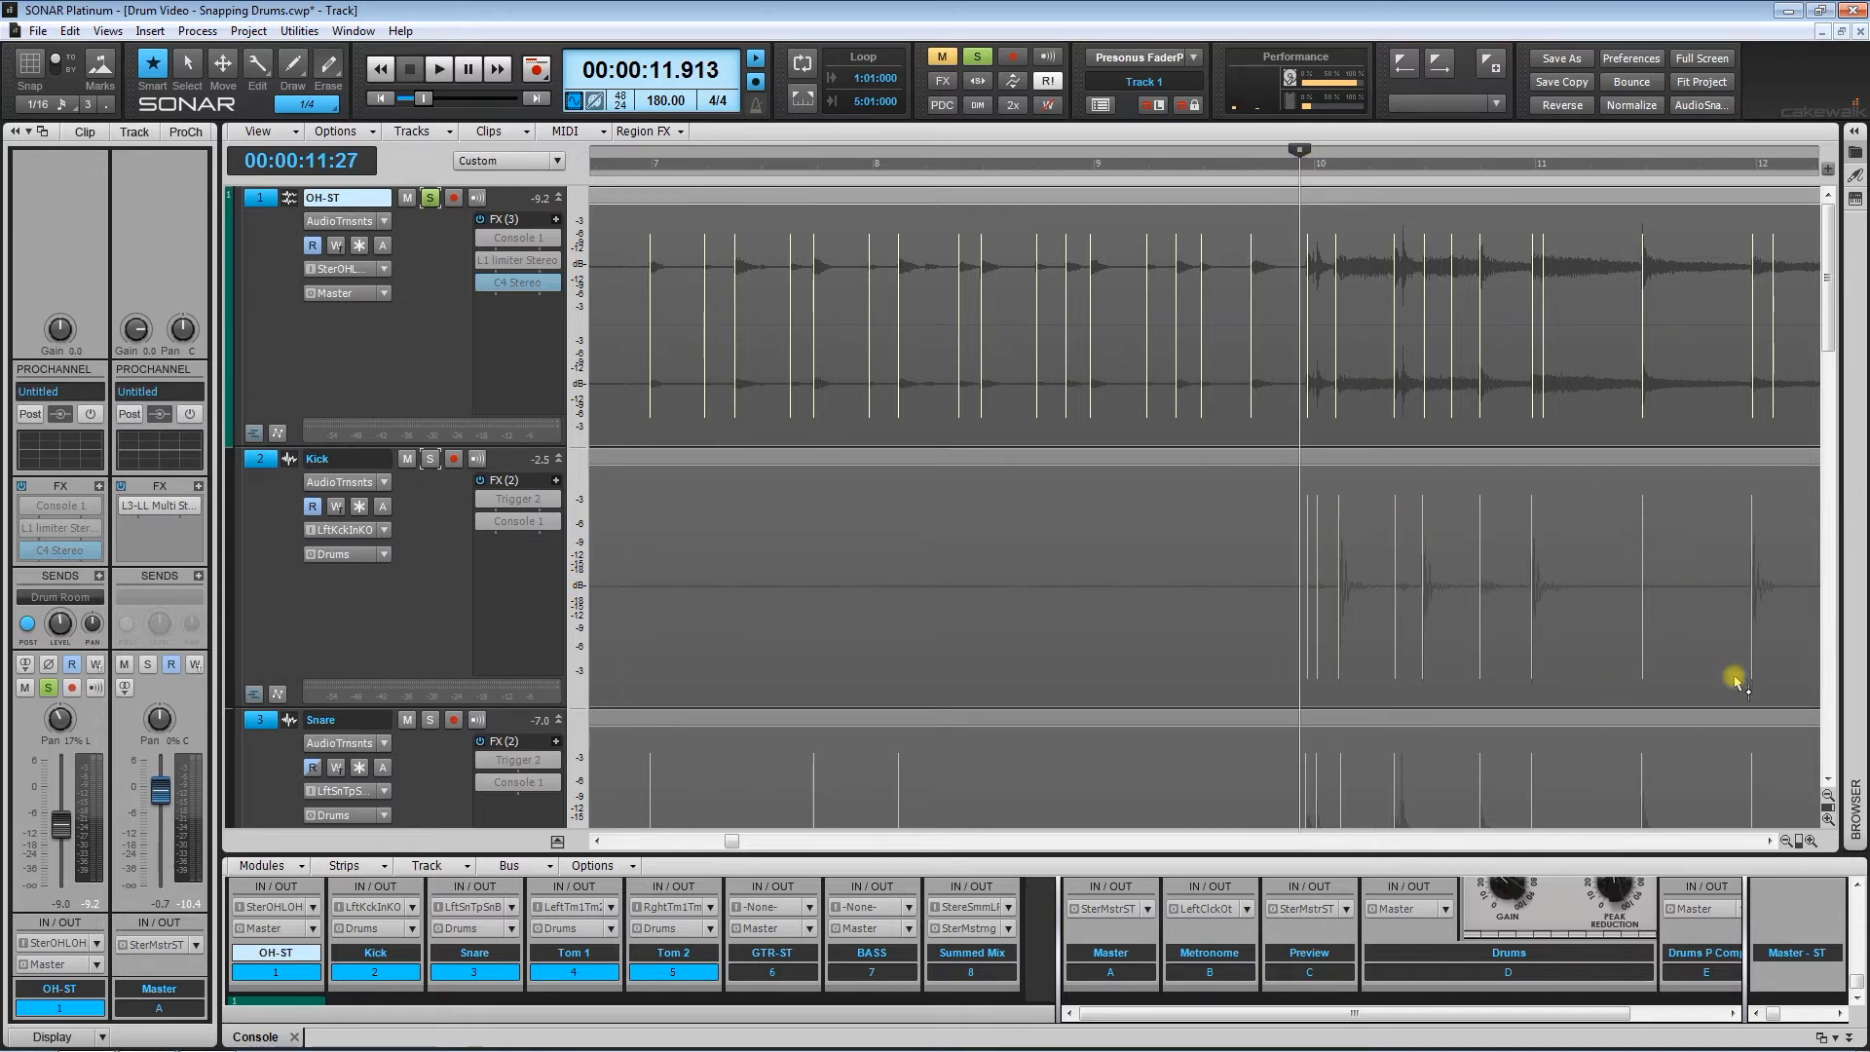
Step: Play the soloed OH-ST track from 00:00:11:27, just before measure 10
left_click_drag(1796, 839, 1707, 817)
left_click(1772, 843)
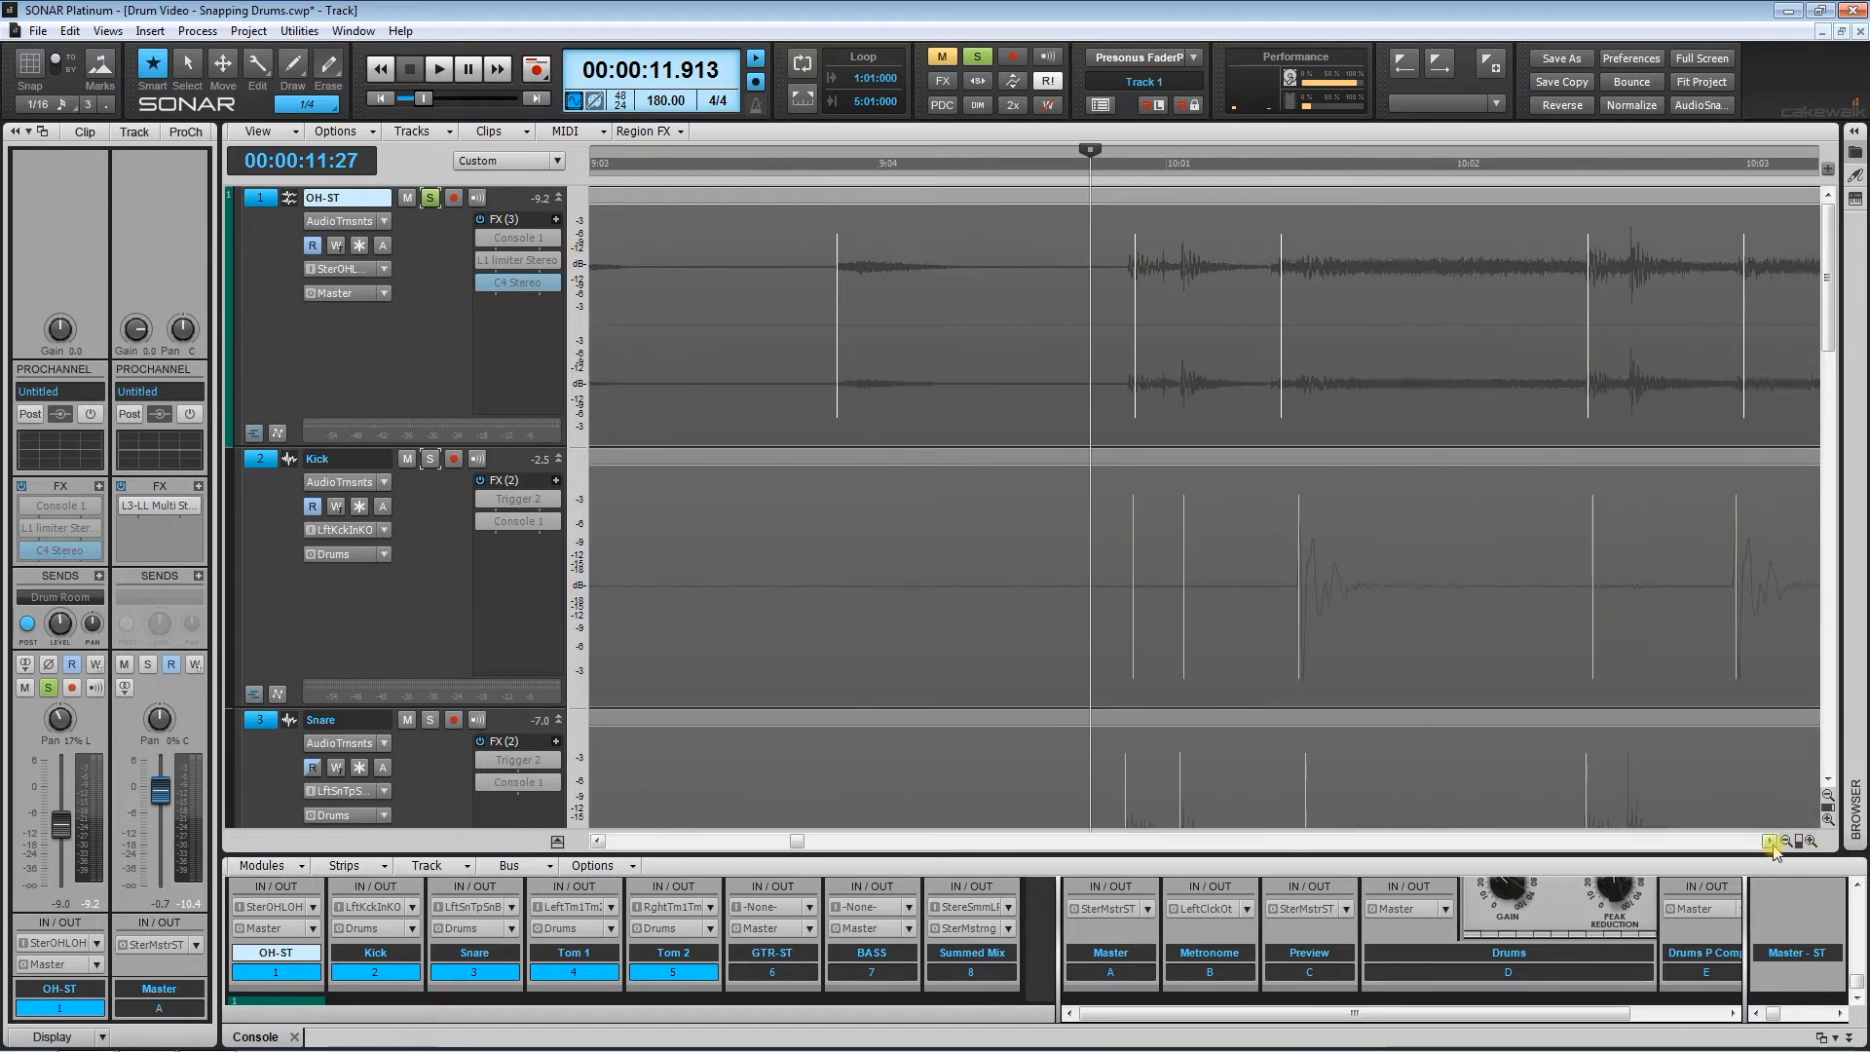
key("space")
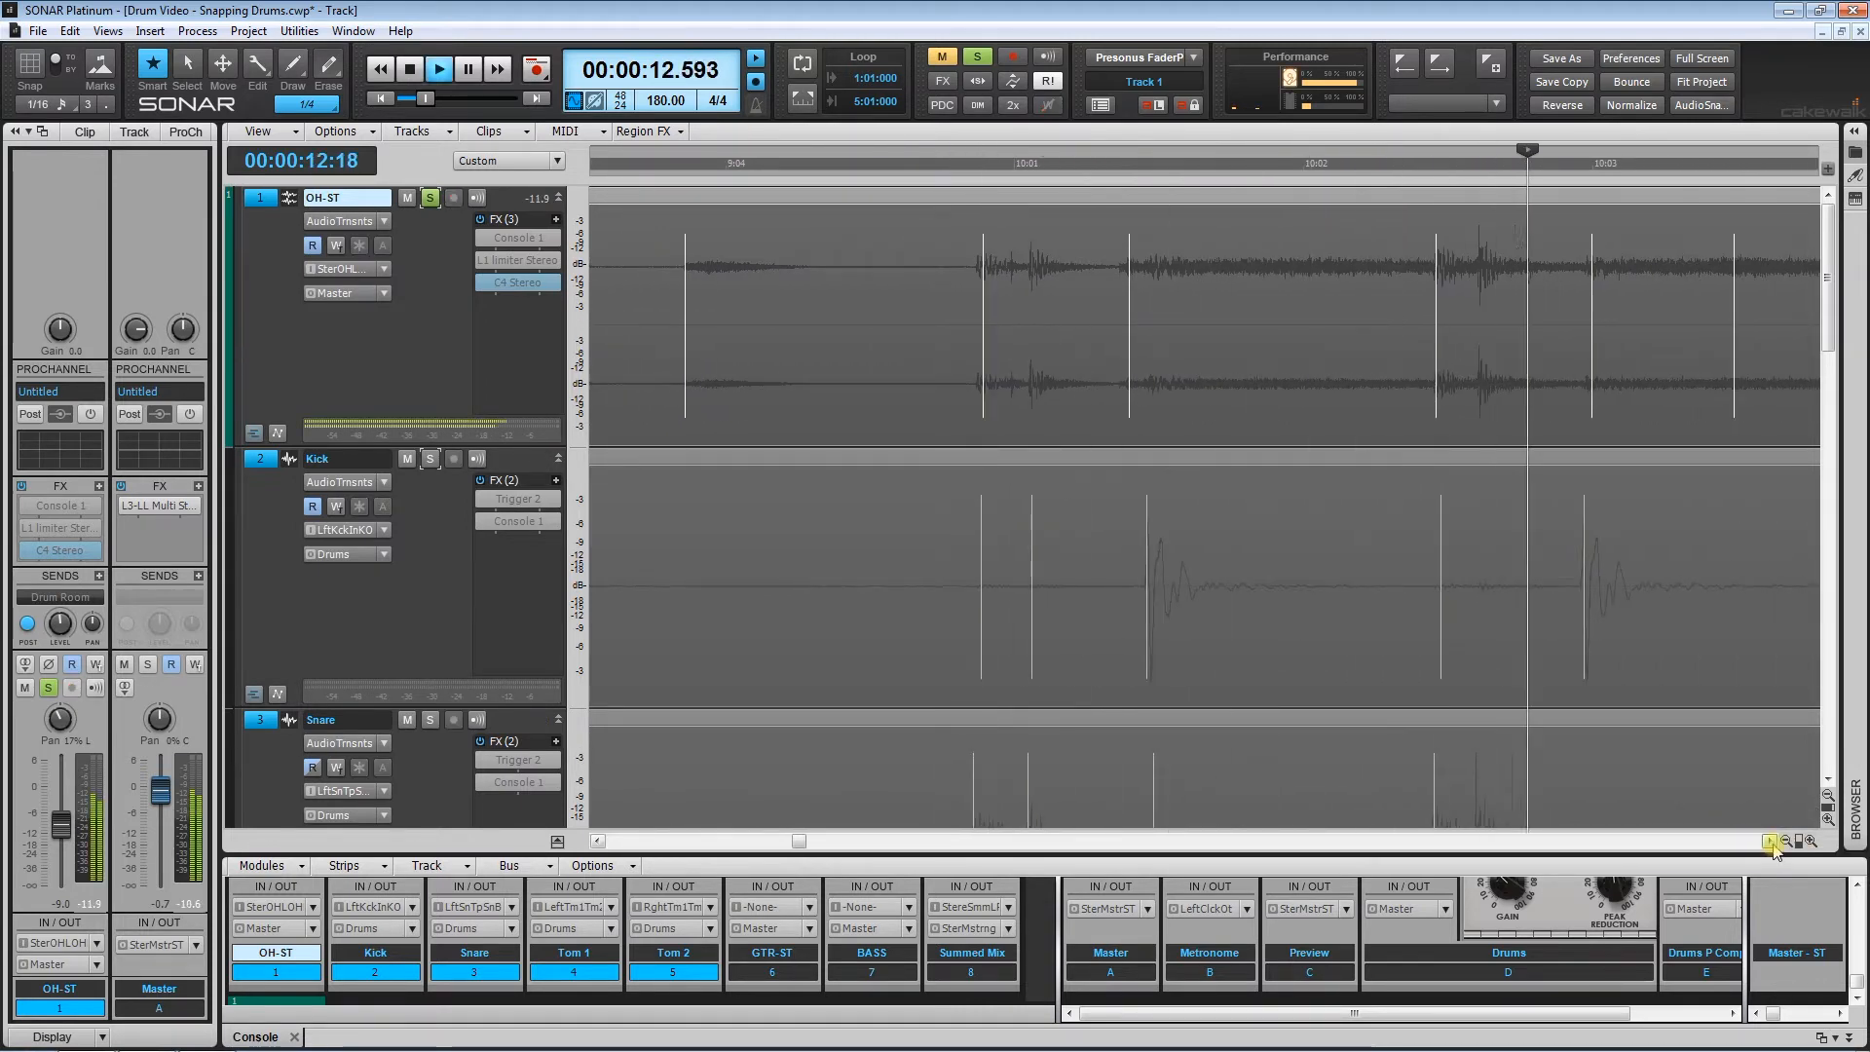
Step: Place the playhead at 00:00:12:00 near the start of measure 10 and add a transient marker to the unmarked OH-ST hit there
scroll(790, 343, "left", 6)
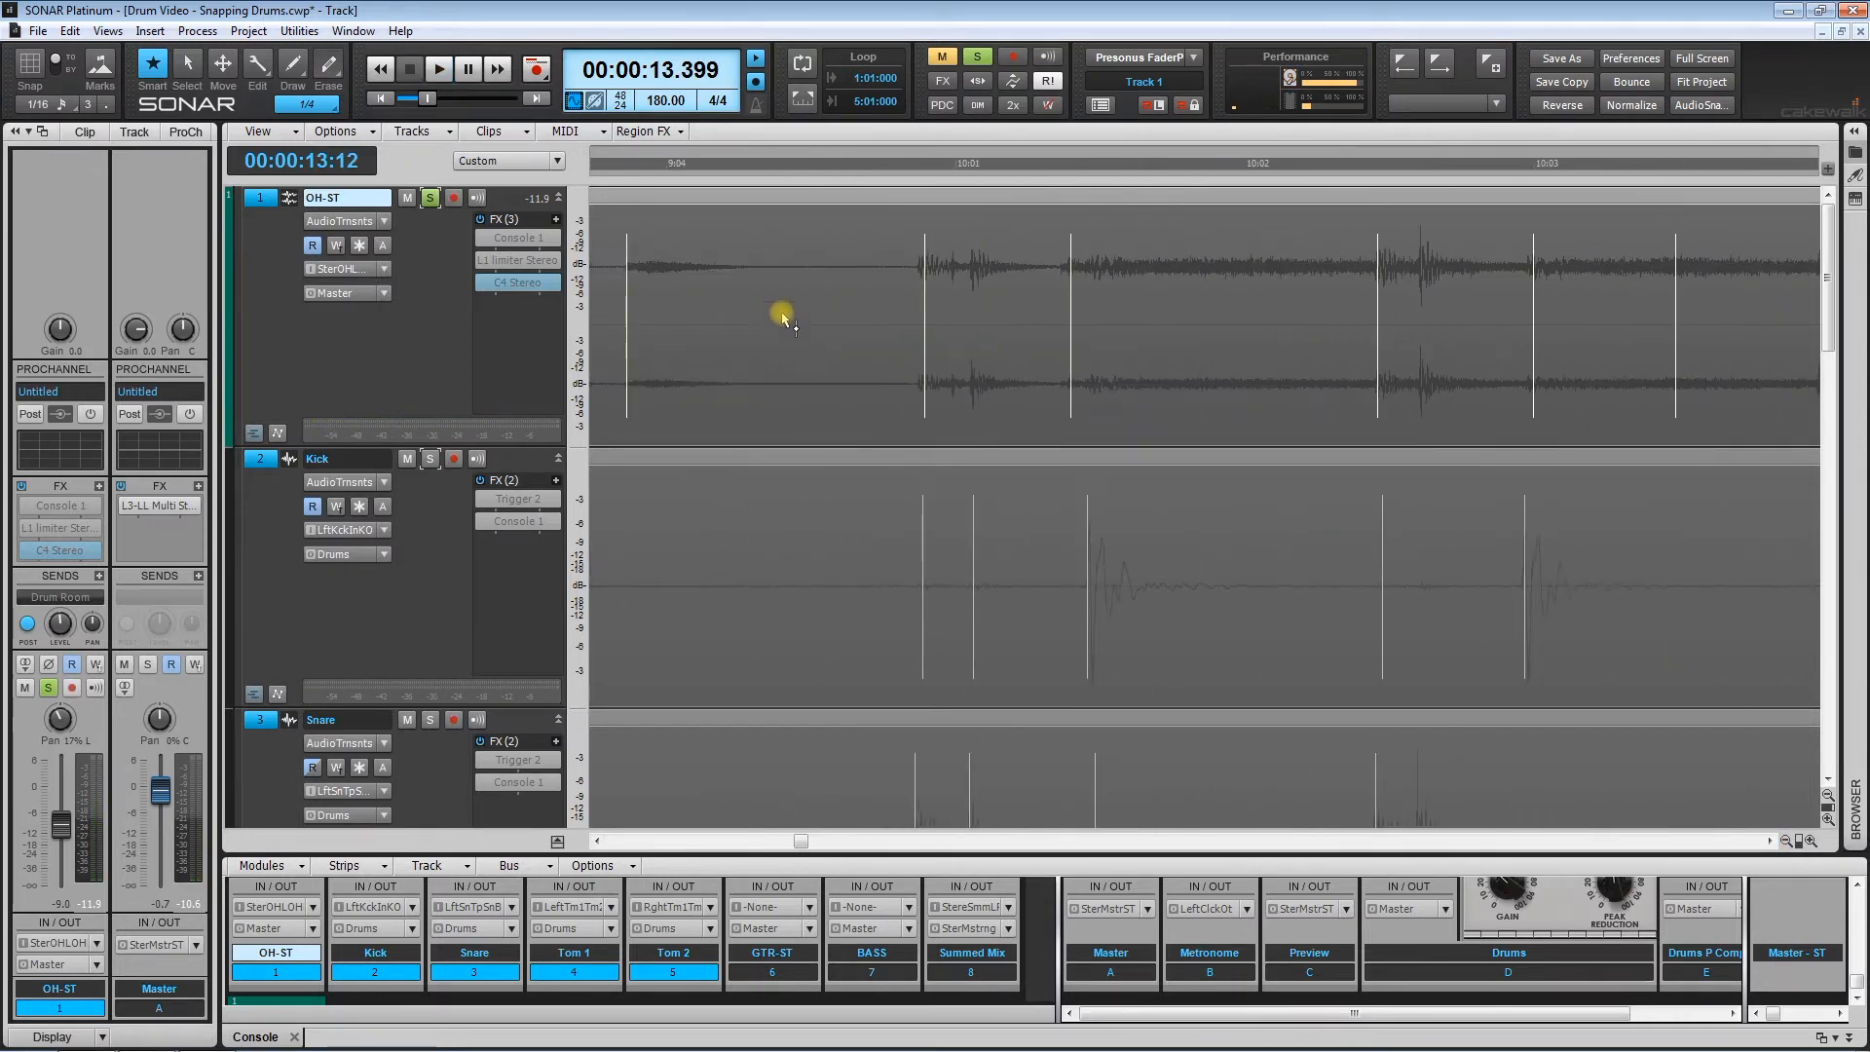
left_click(961, 164)
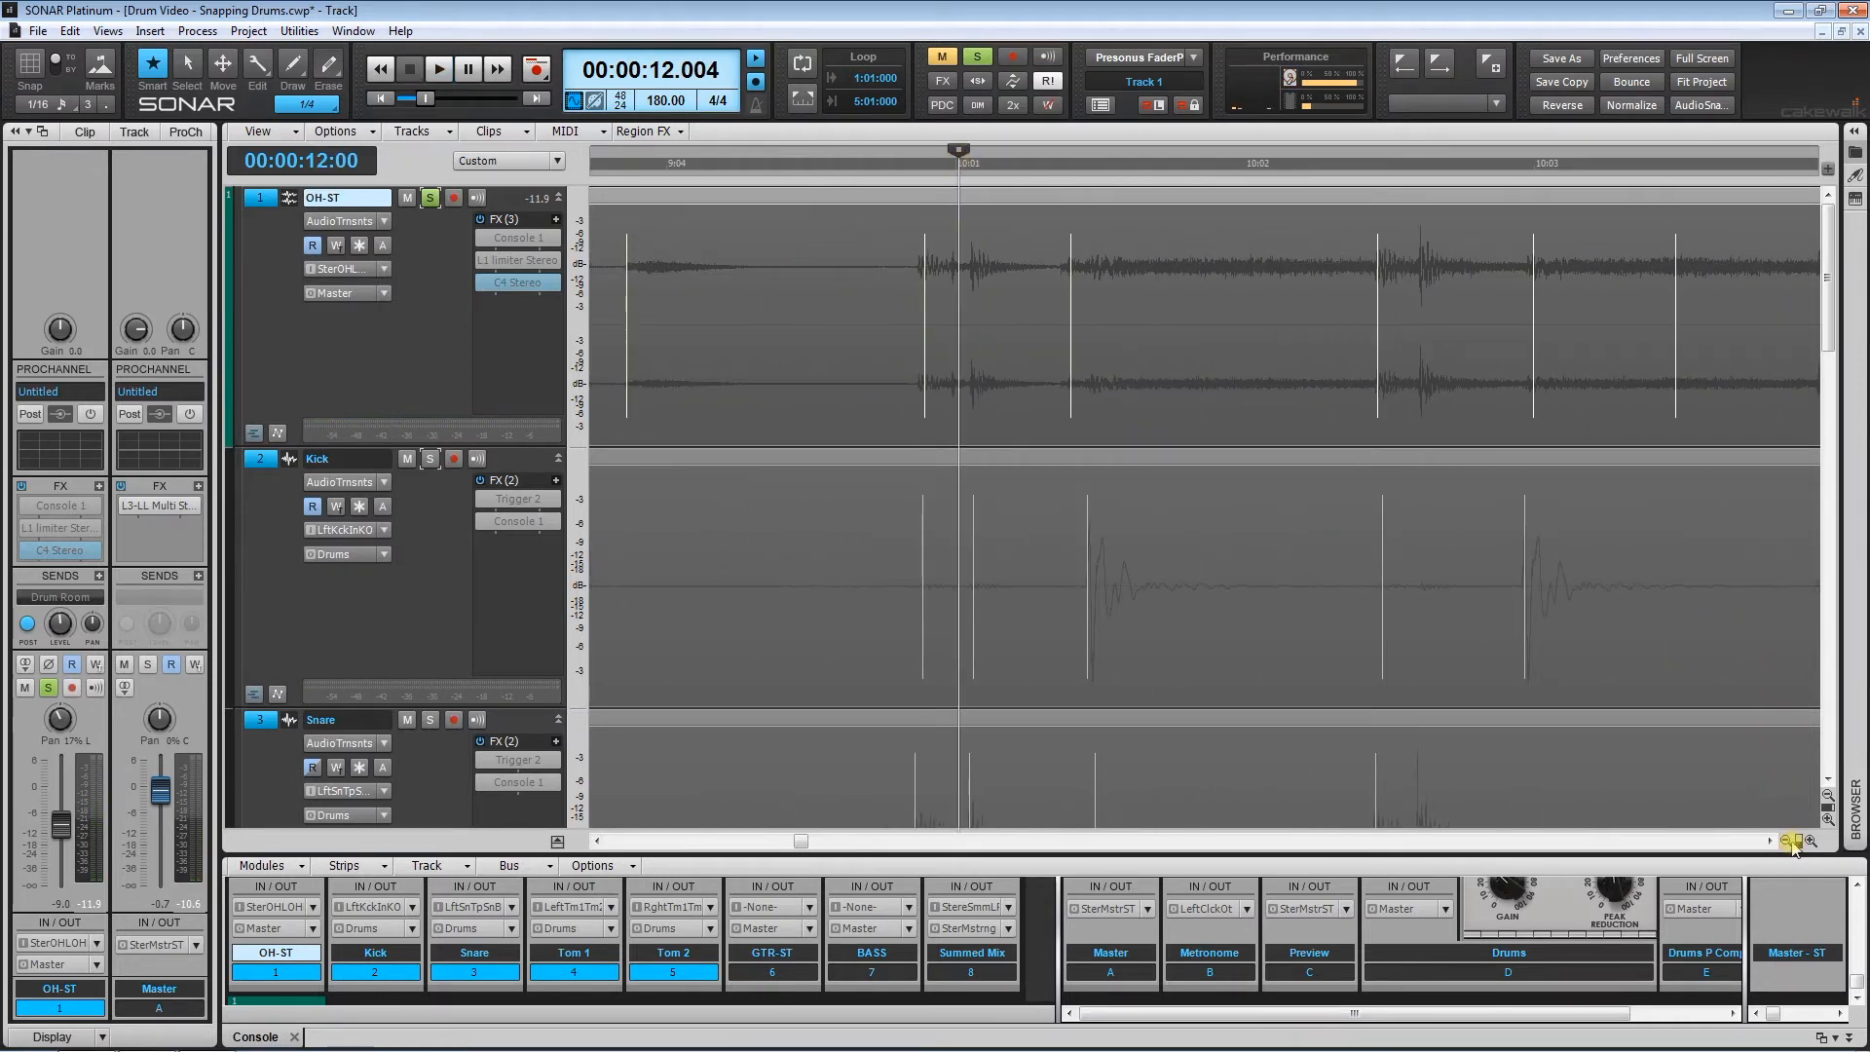
mouse_move(1799, 841)
left_mouse_down()
mouse_move(1722, 822)
mouse_move(1738, 822)
left_mouse_up()
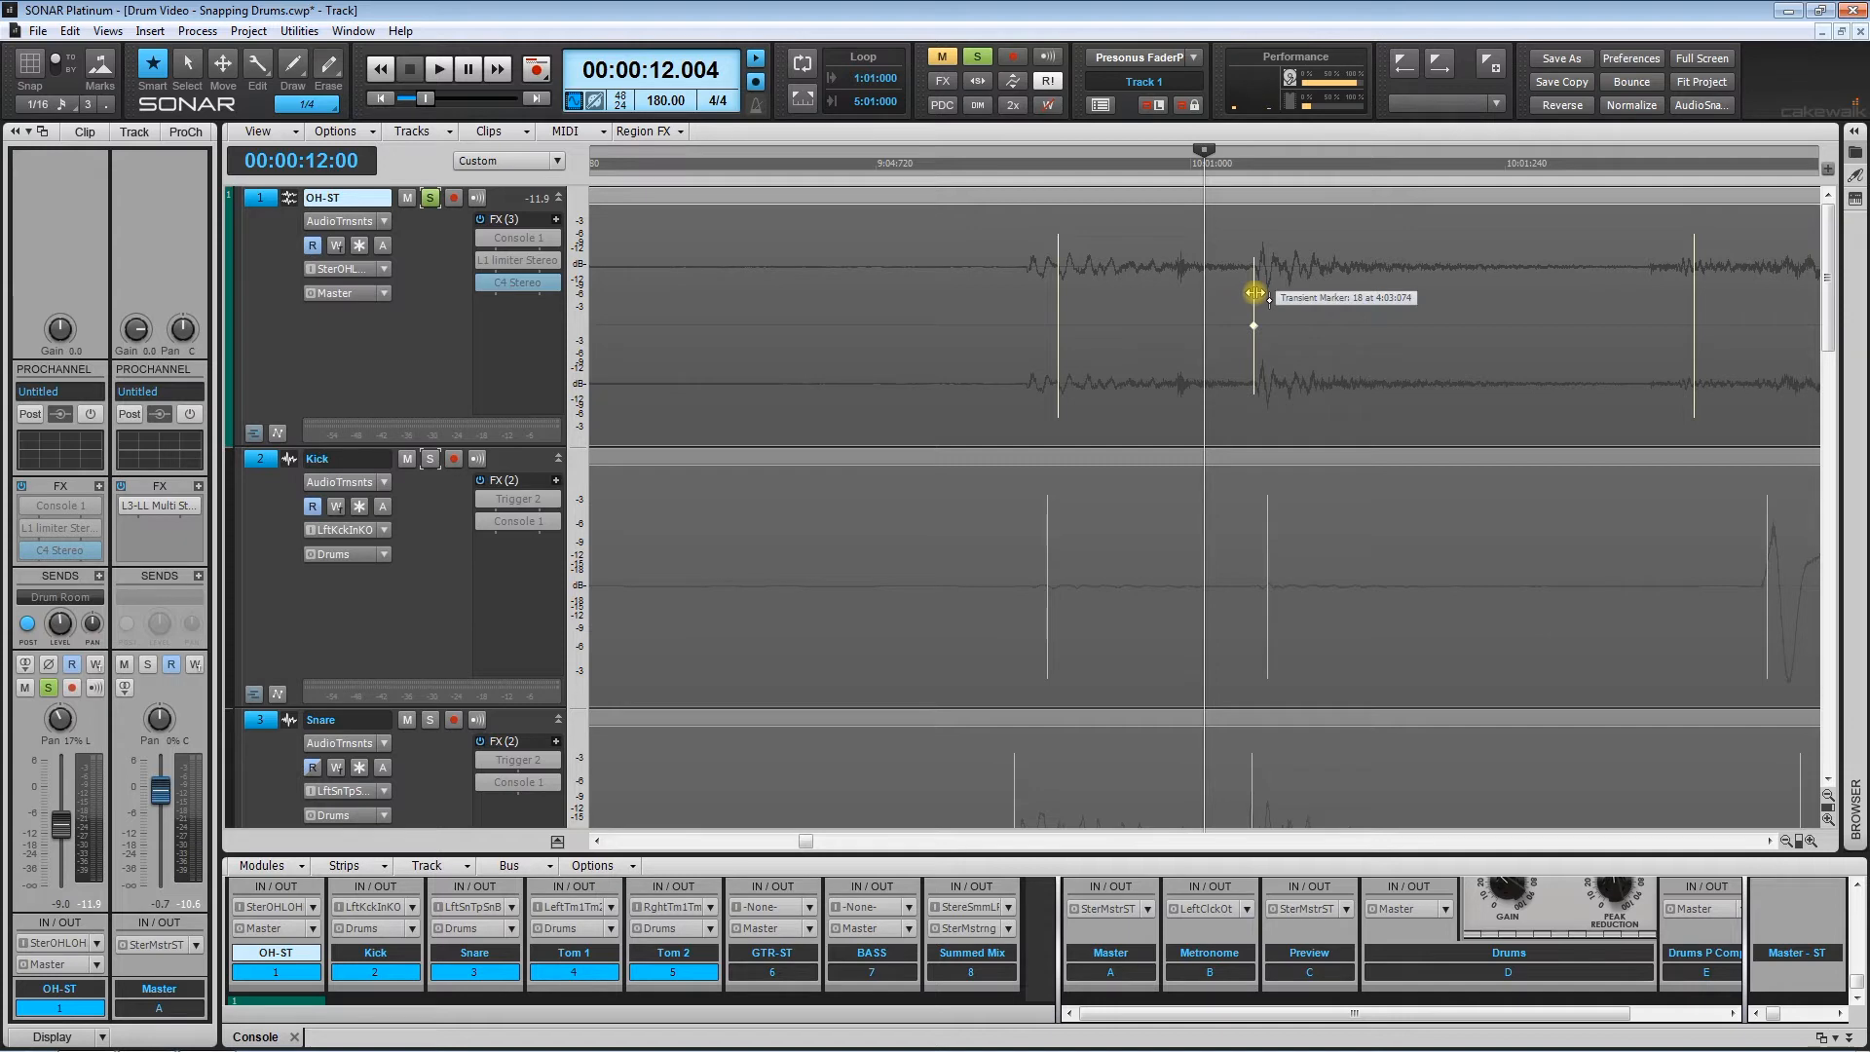
Step: Try stretching the OH-ST audio at the marker just after 10:01, and undo the stretch
mouse_move(1255, 294)
left_mouse_down()
mouse_move(1336, 294)
mouse_move(1251, 295)
left_mouse_up()
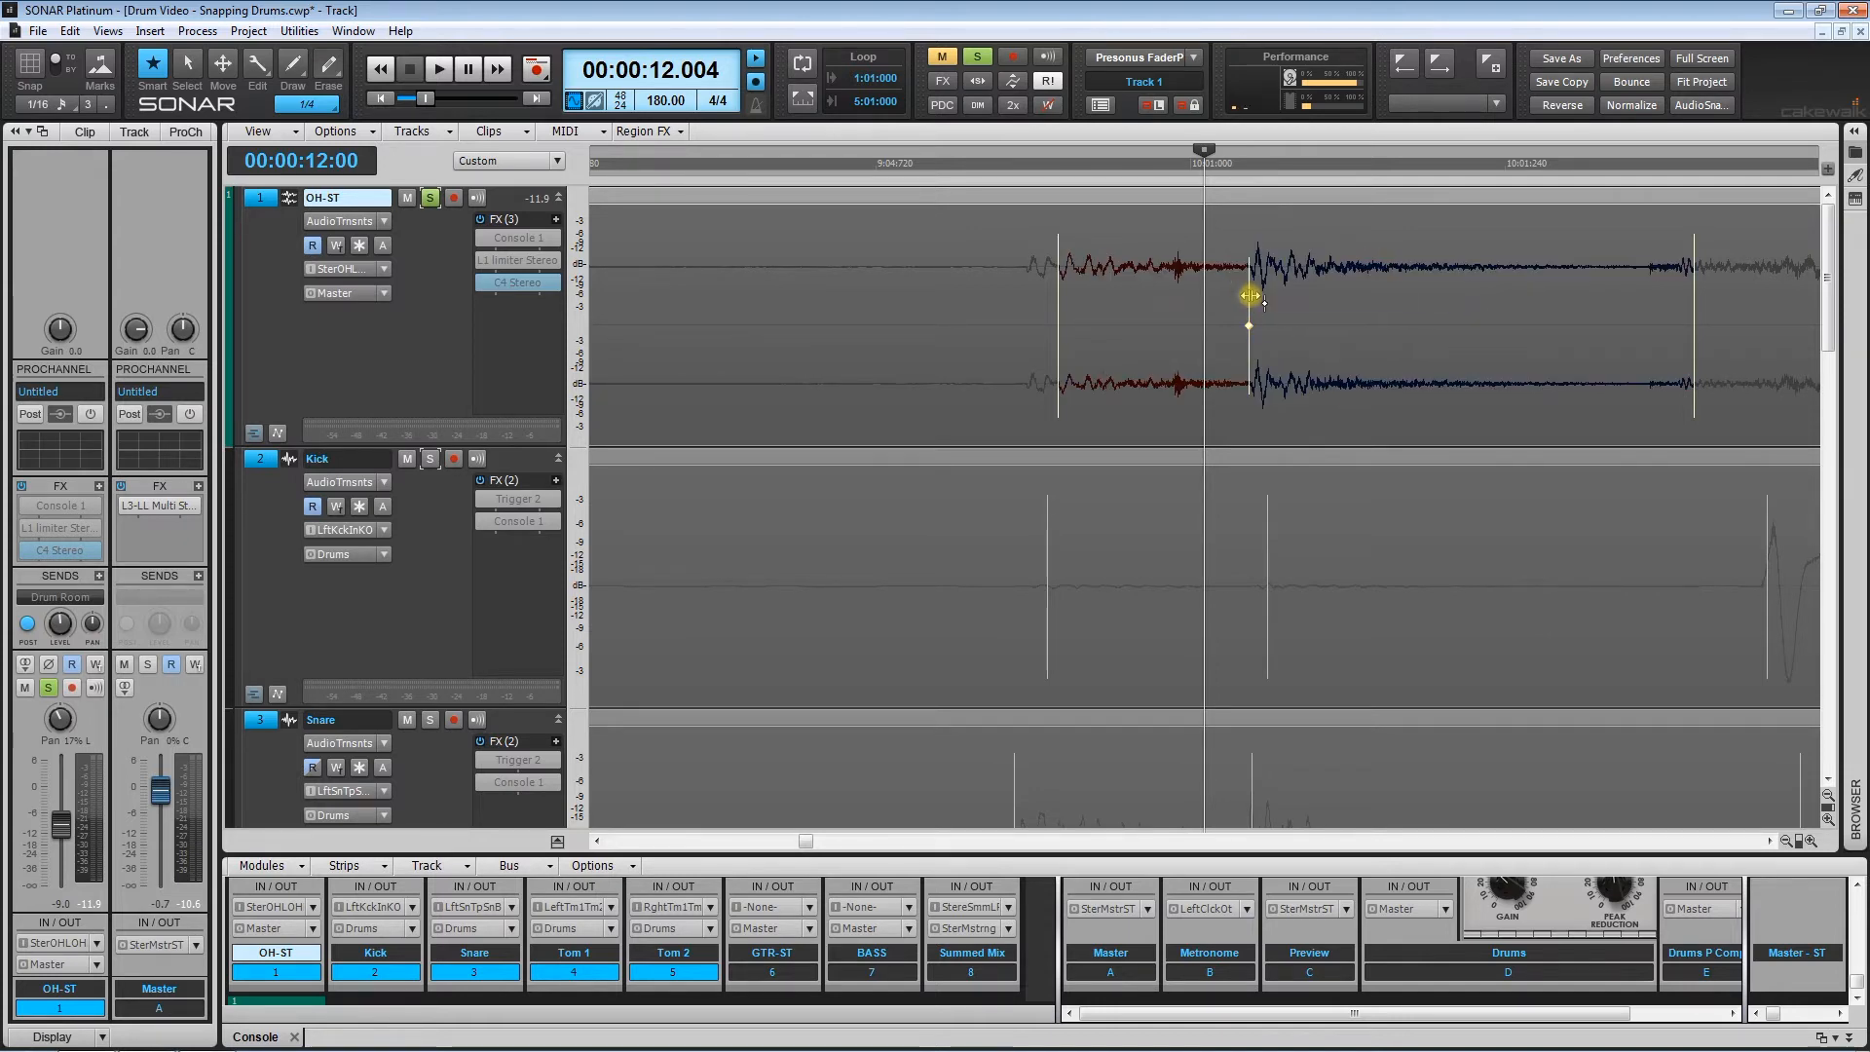
key("ctrl+z")
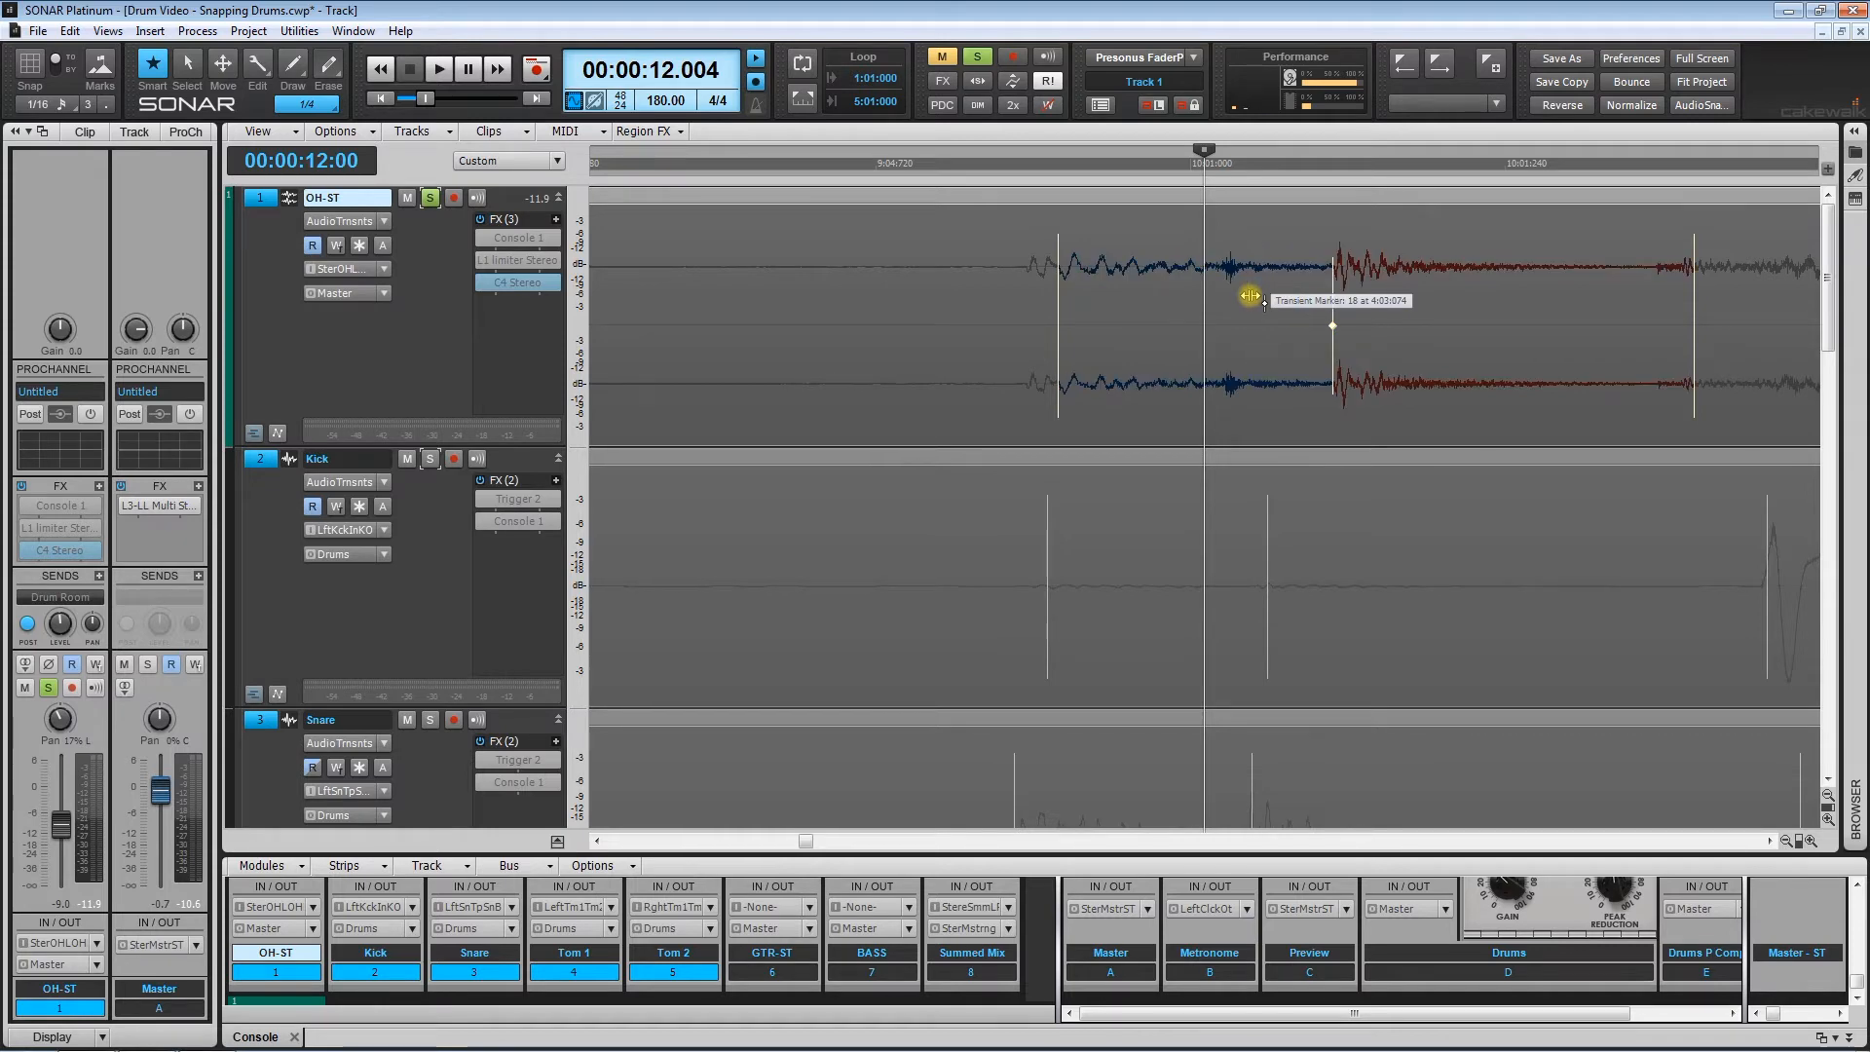
key("ctrl+z")
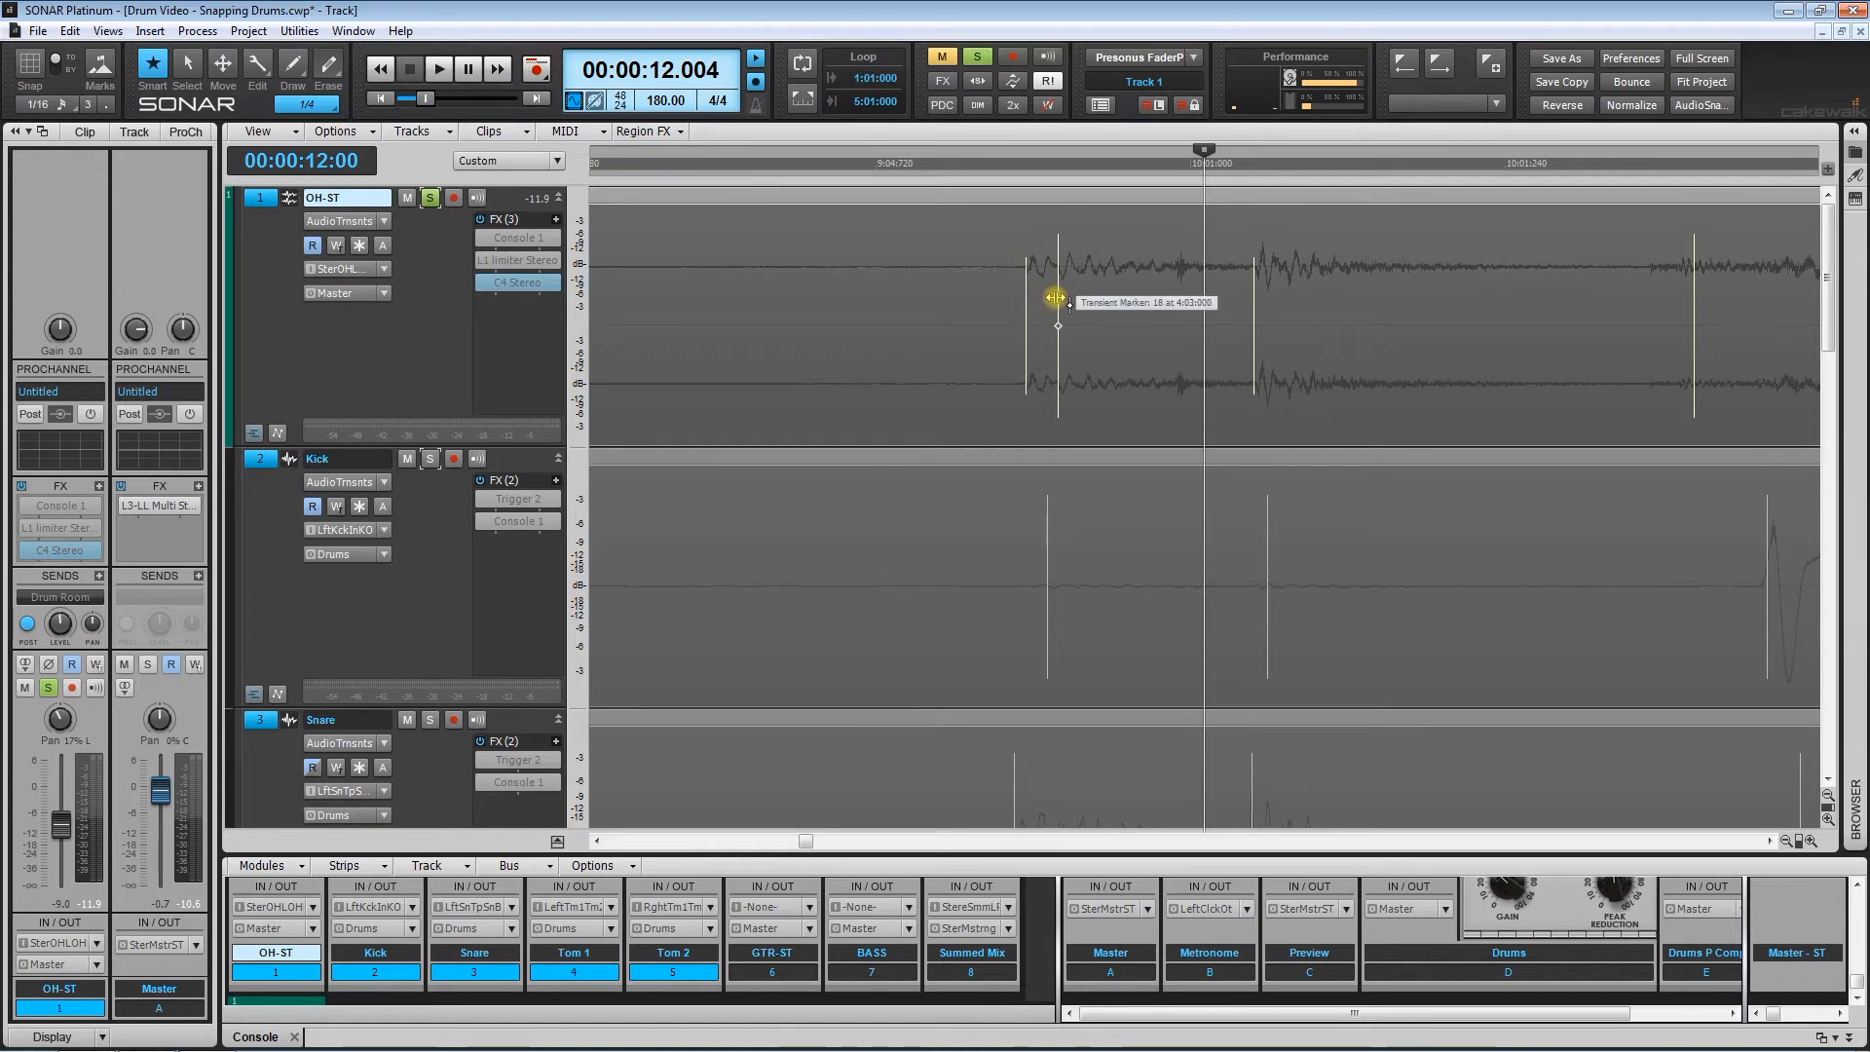
Step: Mark the onset of the OH-ST hit just before 10:01 and disable the misplaced transient marker right after that onset
right_click(1056, 298)
left_click(1117, 334)
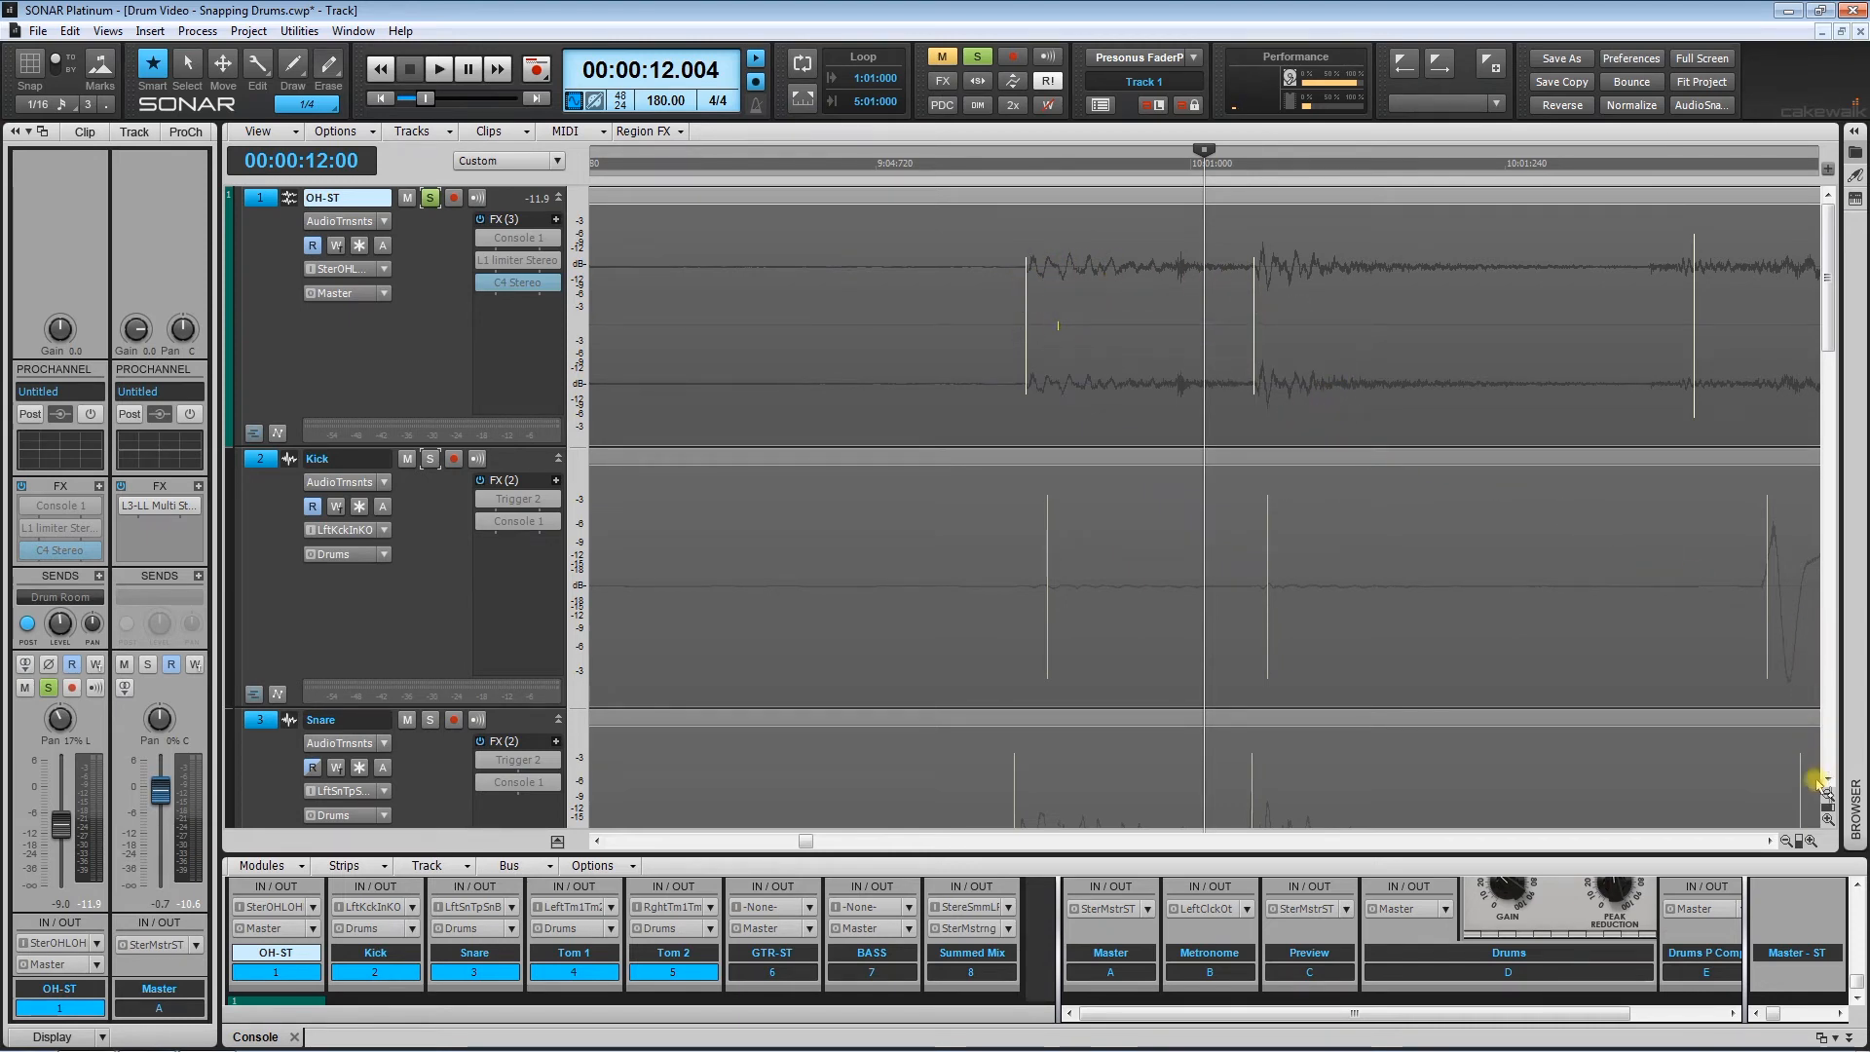
Step: Place the playhead at 00:00:12:16 and add a transient marker to the unmarked OH-ST hit between 10:02 and 10:03
left_click(1773, 845)
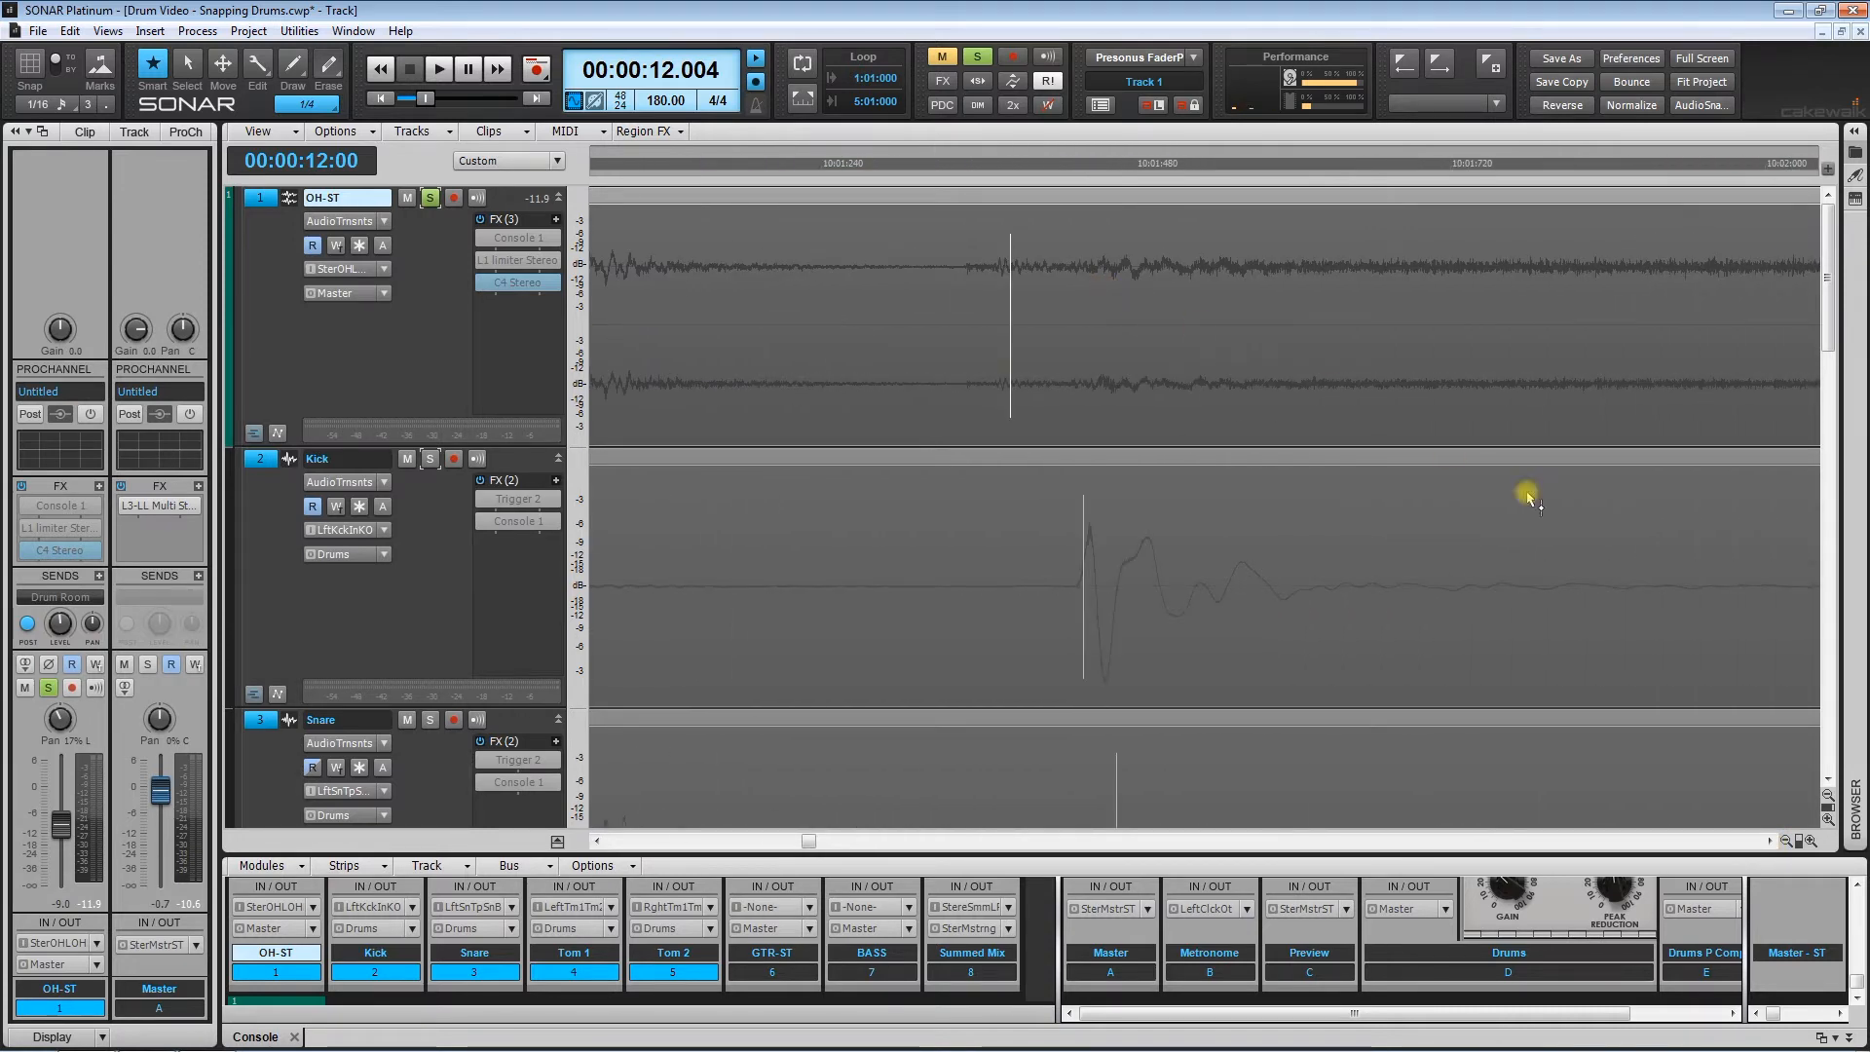
left_click_drag(1799, 840, 1736, 822)
left_click(1519, 164)
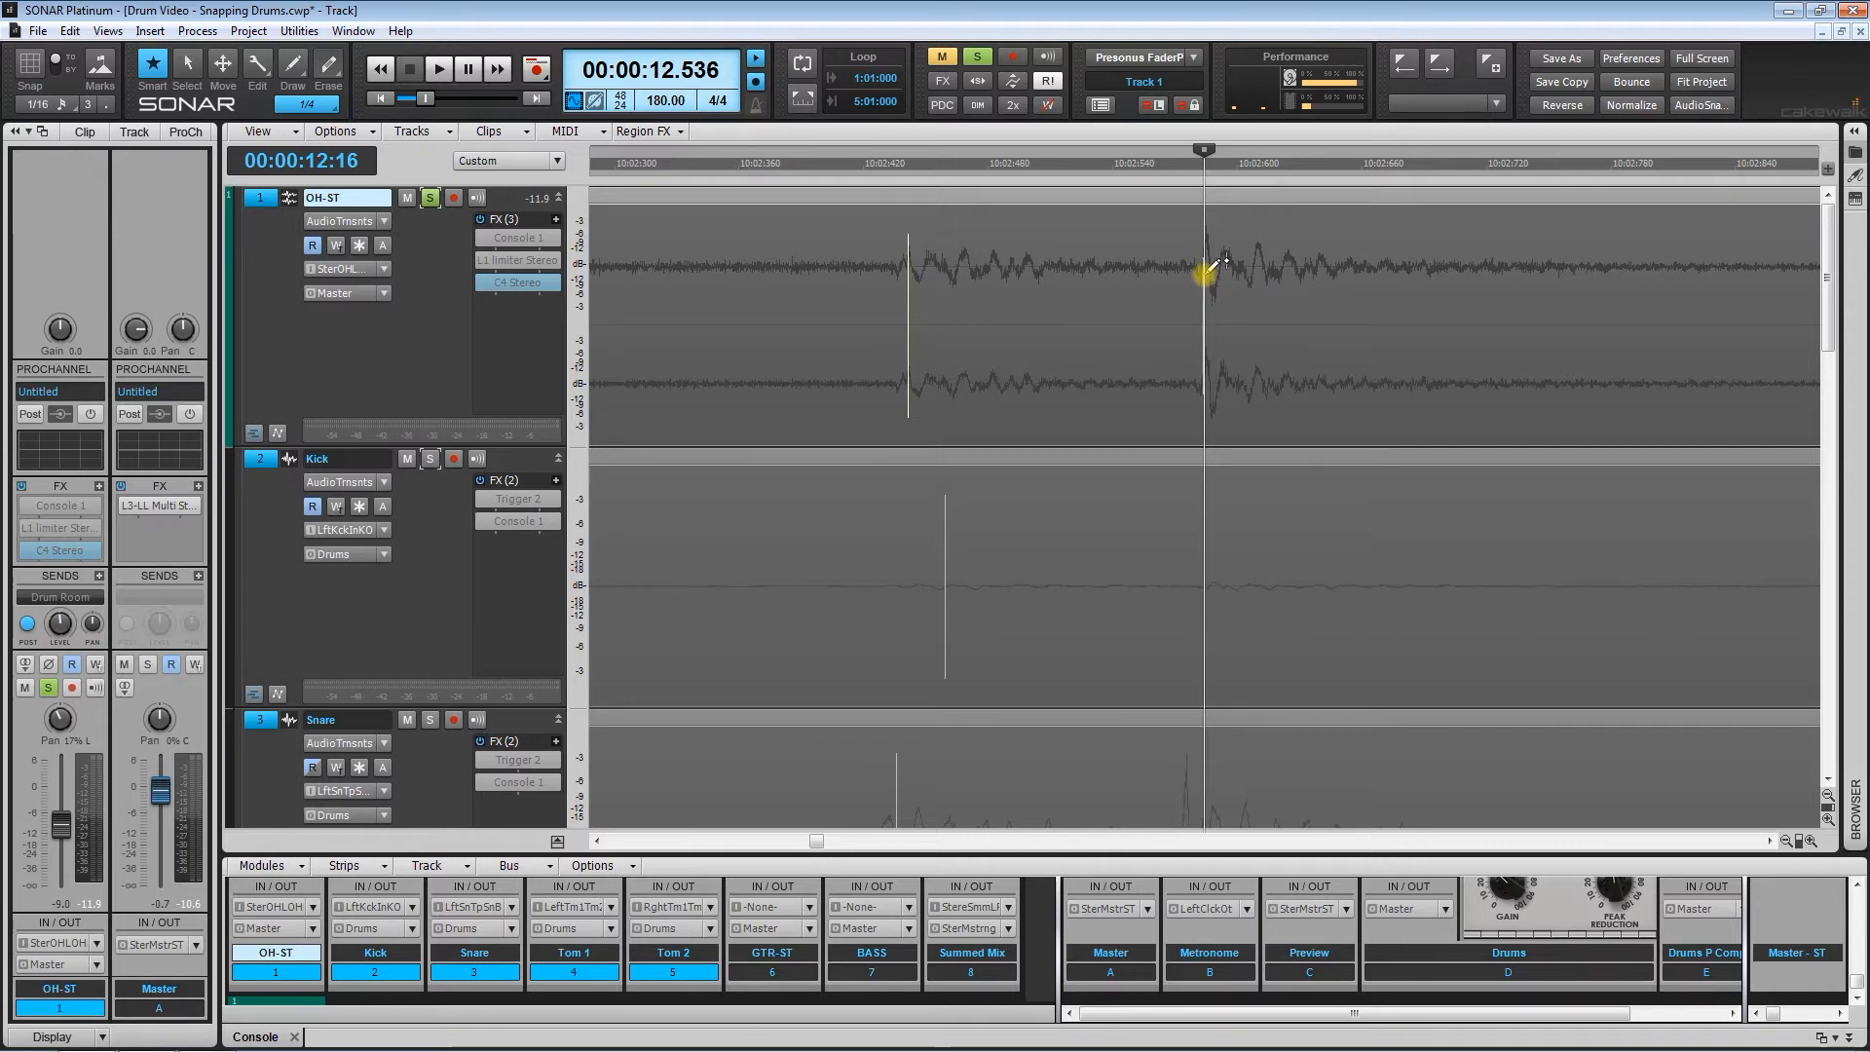
Step: Place the playhead at 00:00:12:20 and disable the stray OH-ST transient marker midway between 10:03 and 10:04
left_click_drag(1792, 840, 1725, 822)
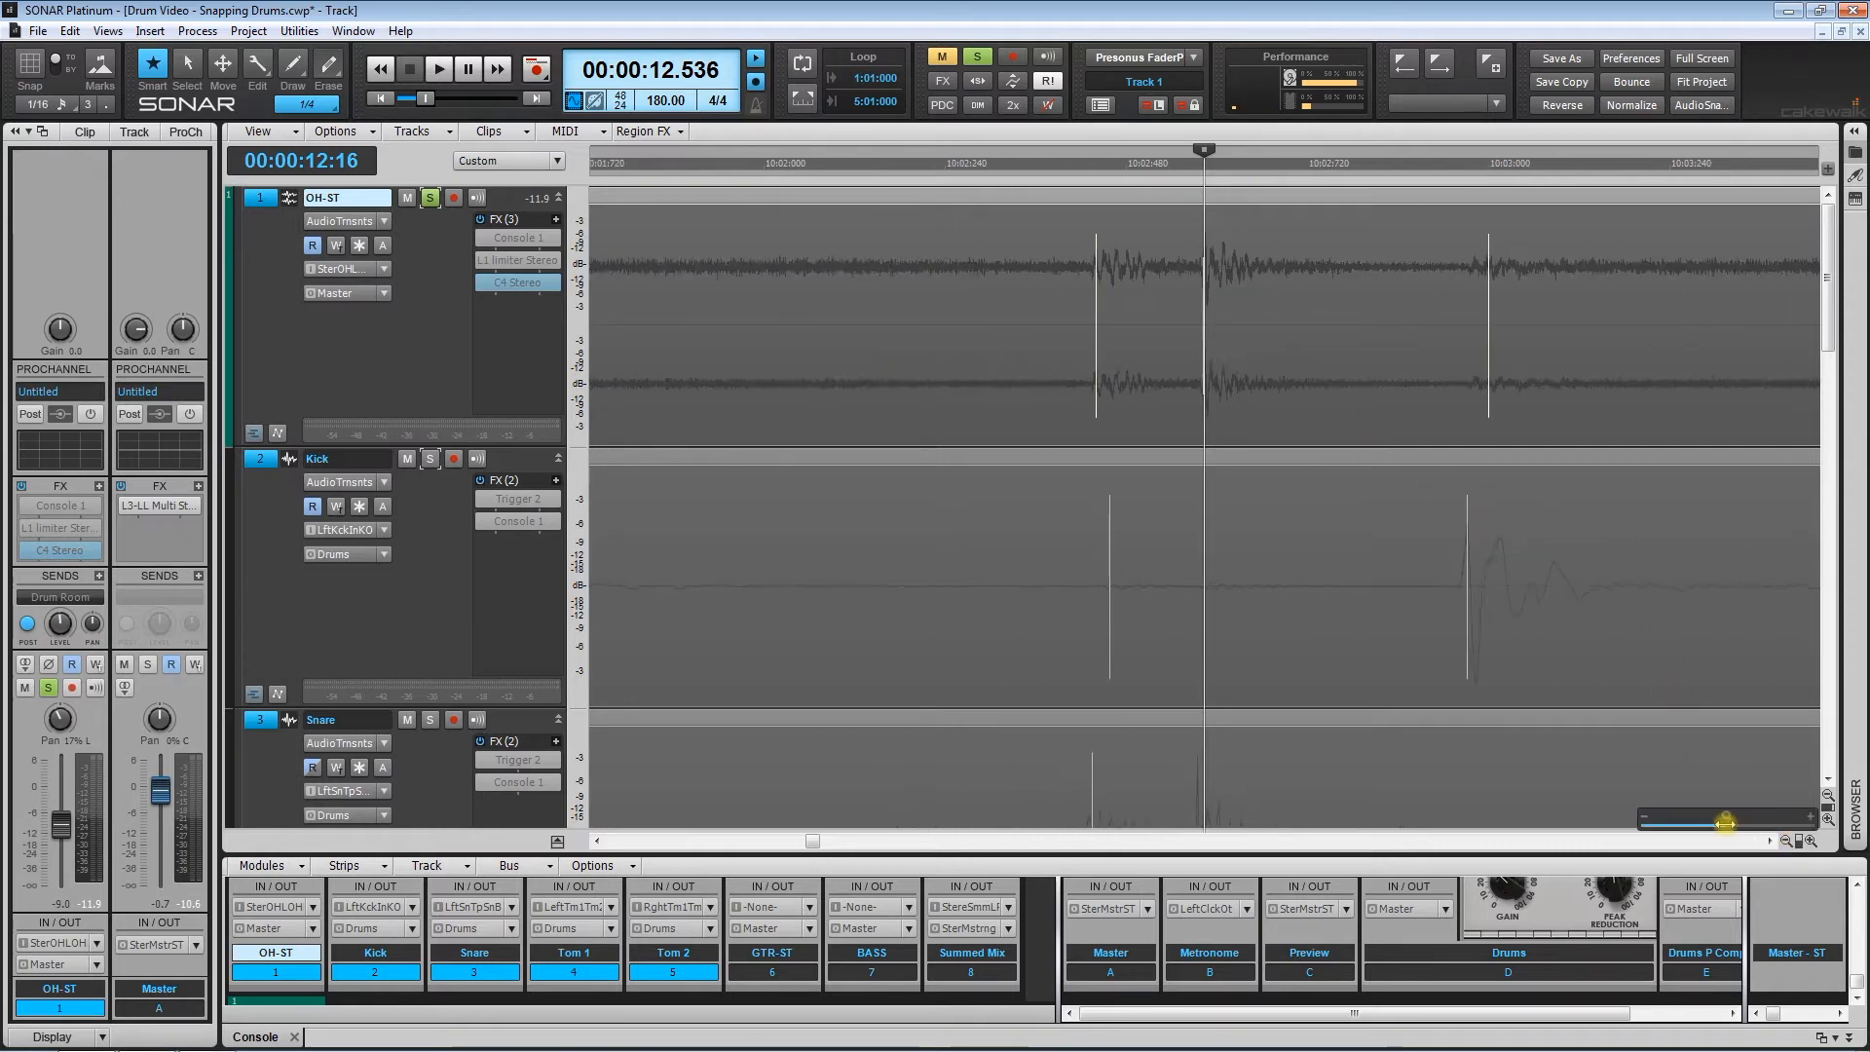
left_click(1767, 843)
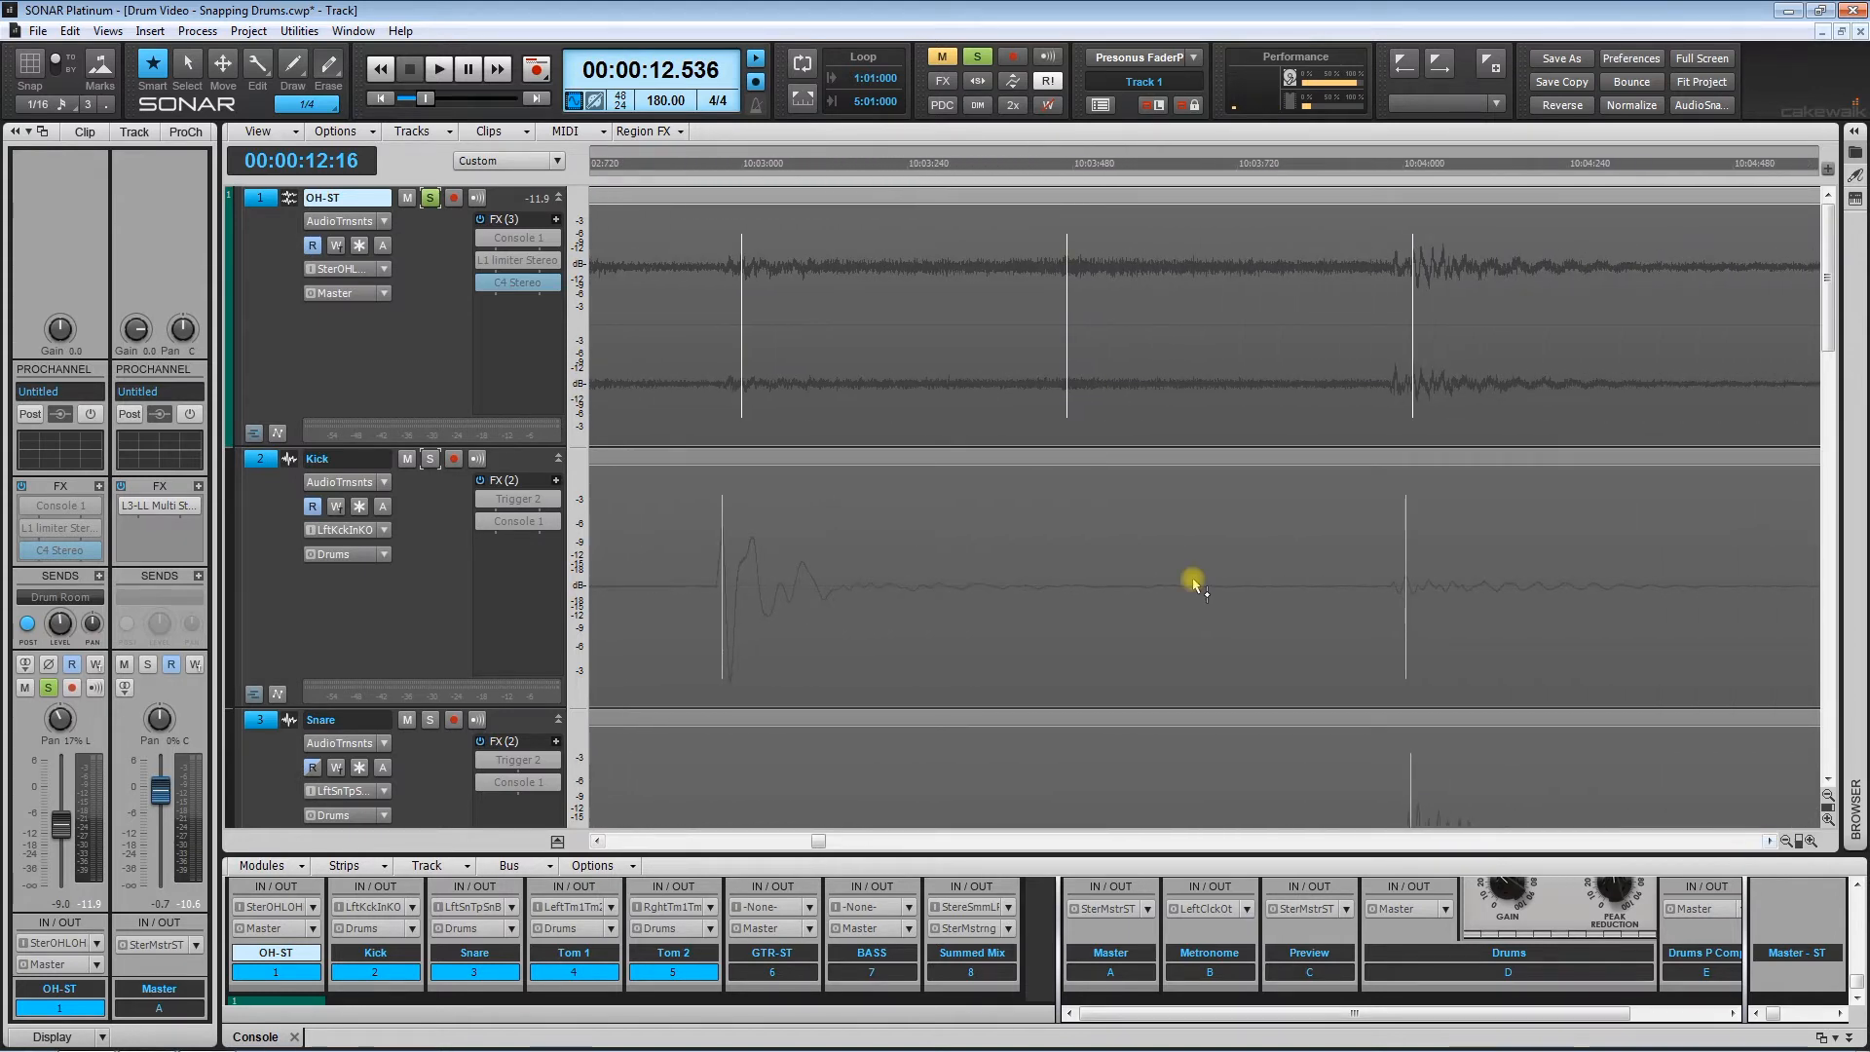
left_click(722, 166)
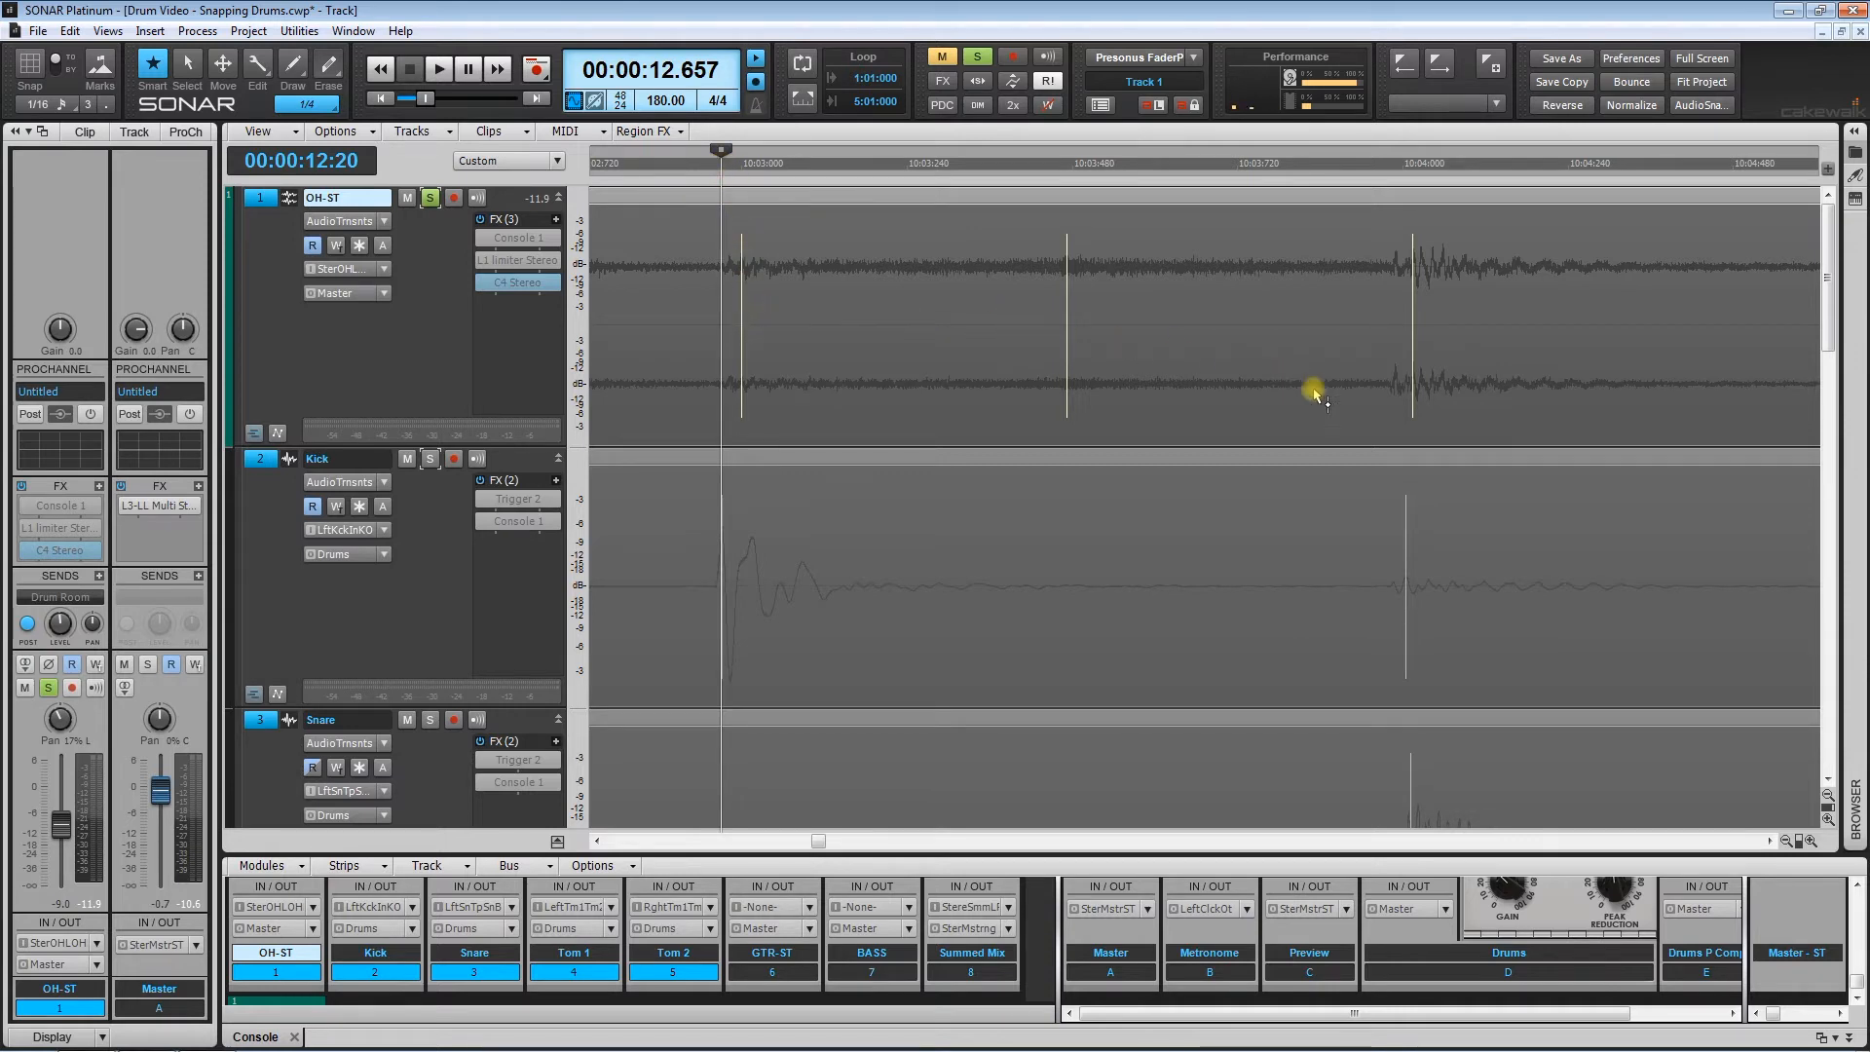
right_click(1069, 302)
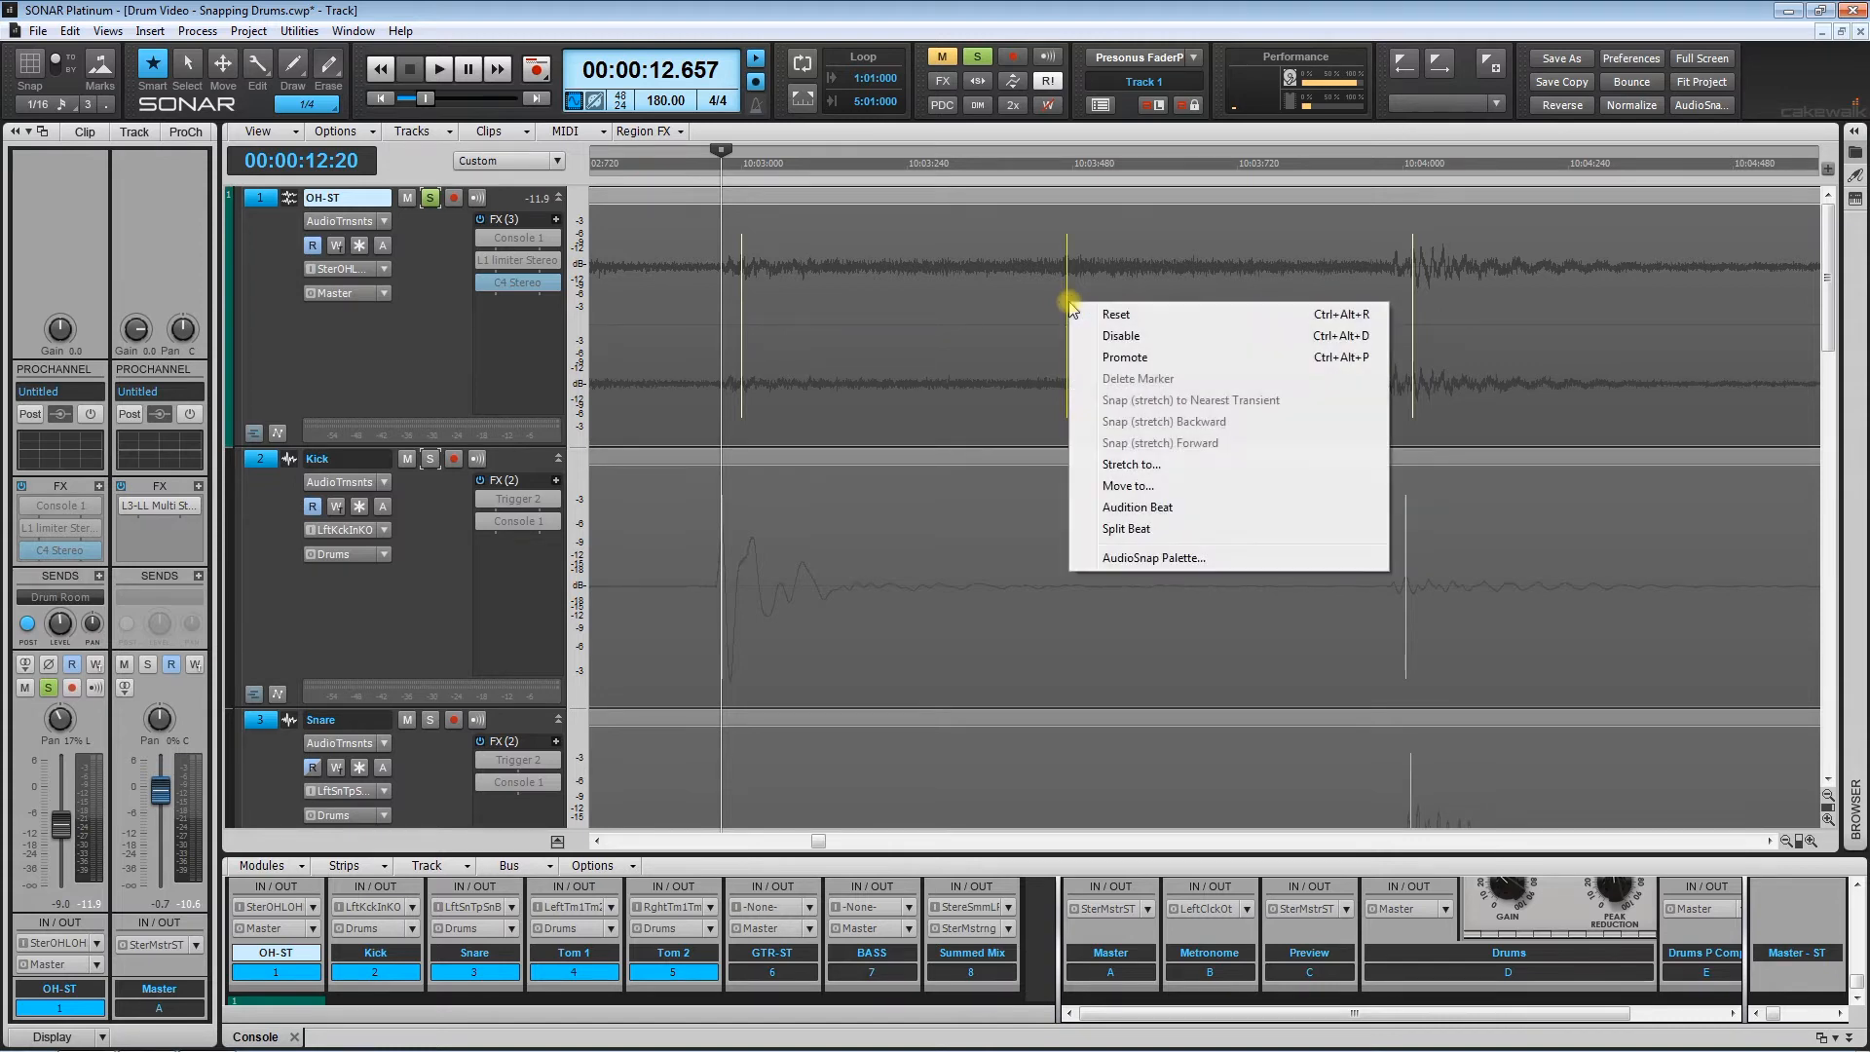
left_click(1130, 336)
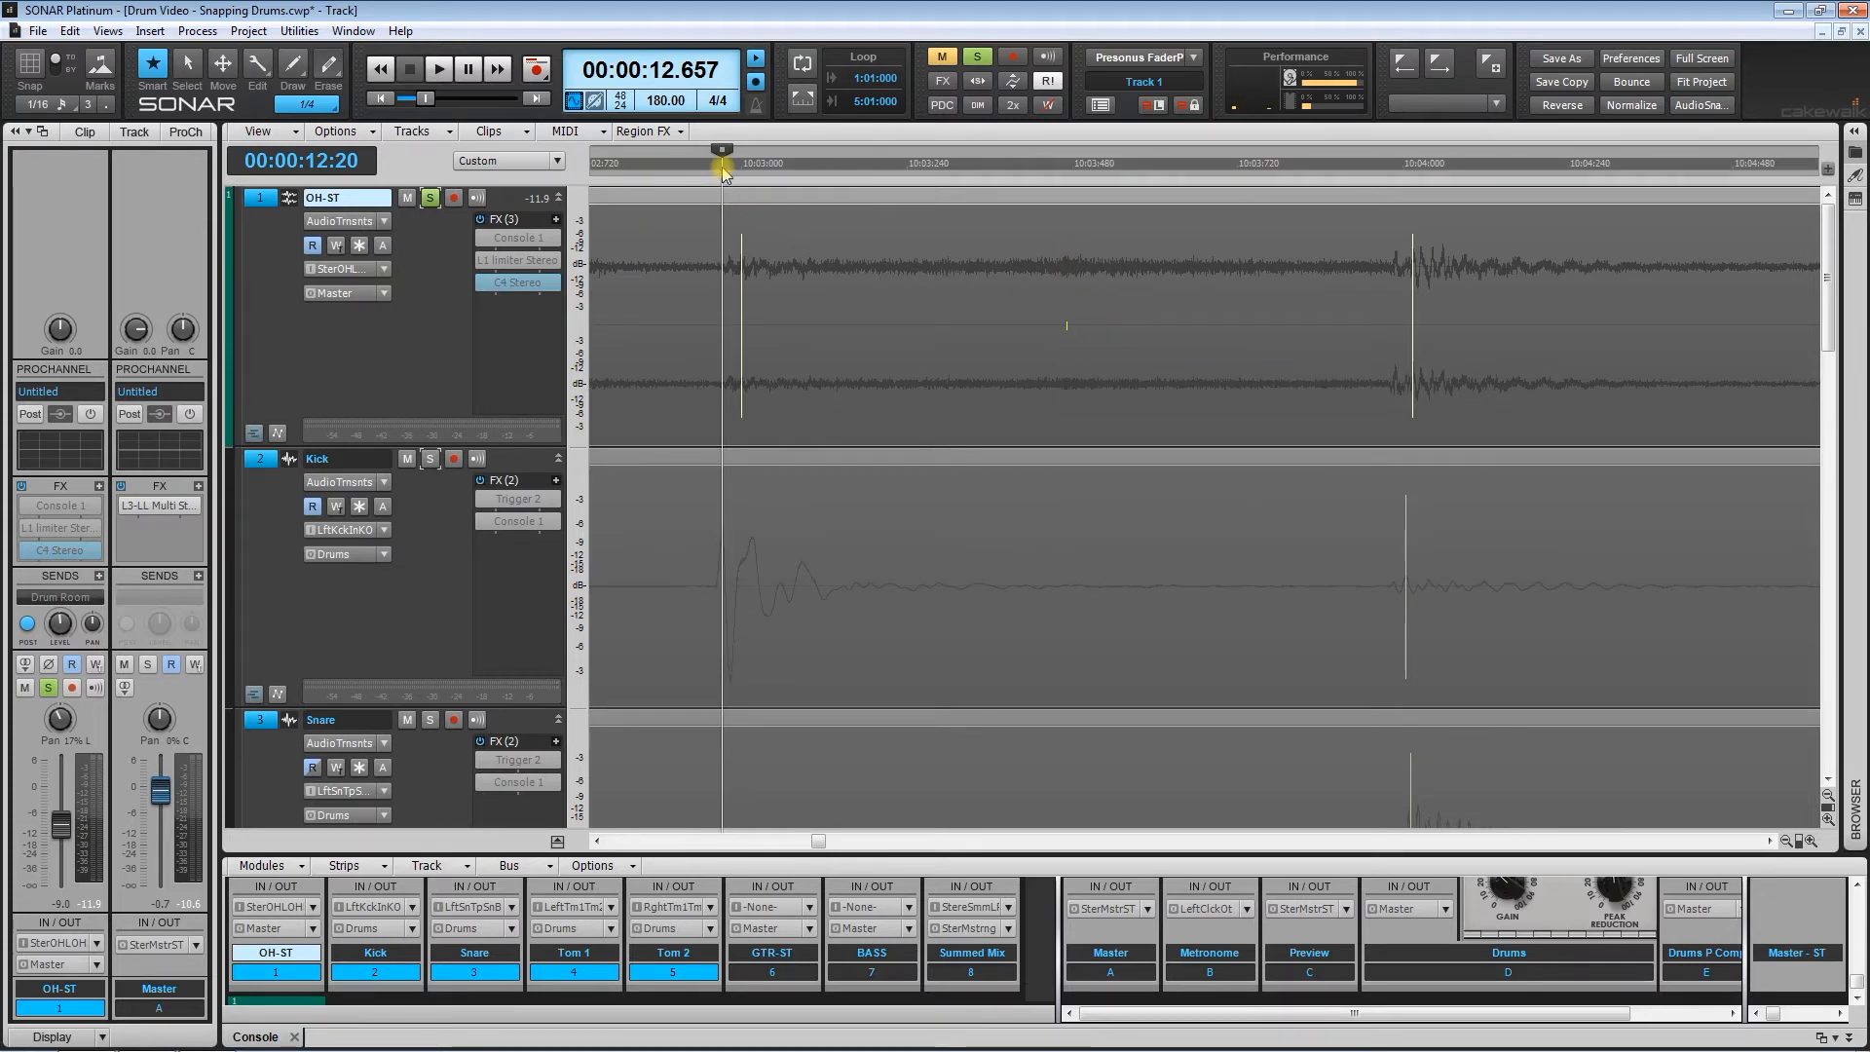
Step: Play the soloed OH-ST track from 00:00:12:20, stop it, and disable the stray transient marker shortly after 11:01
key("space")
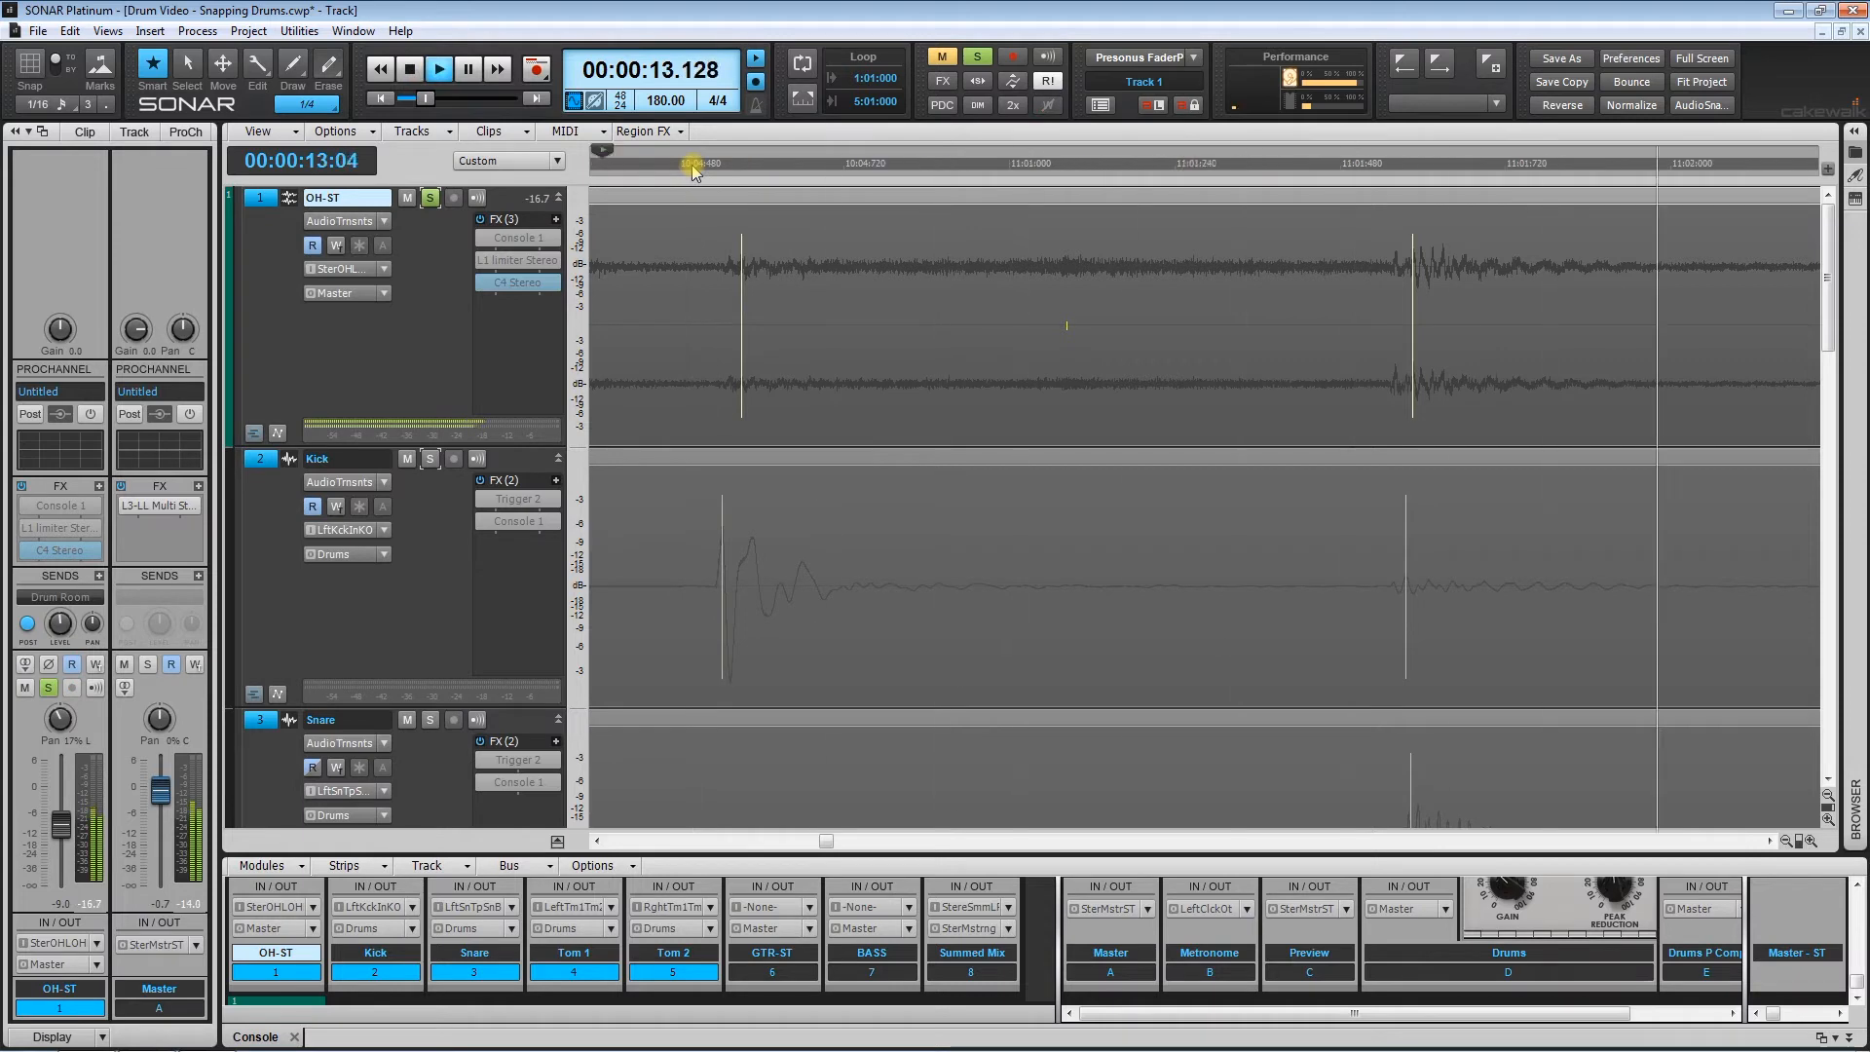
key("space")
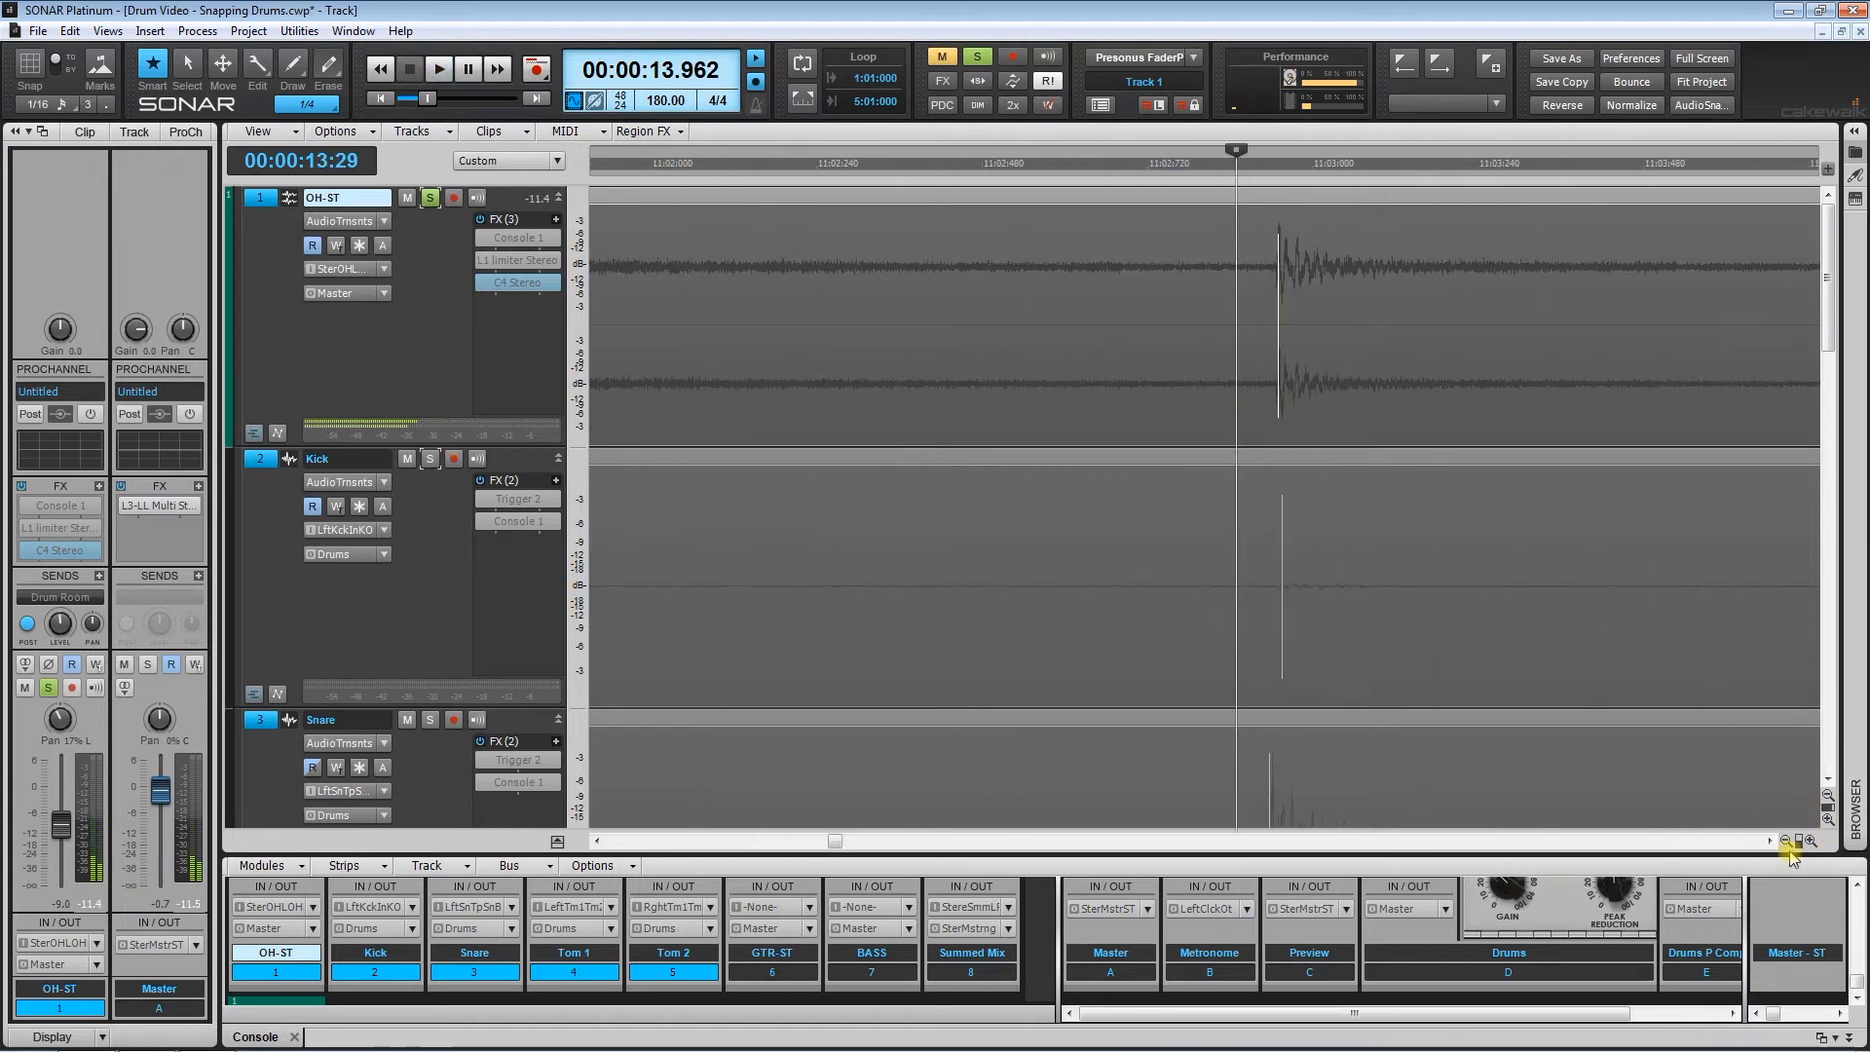
left_click(1795, 843)
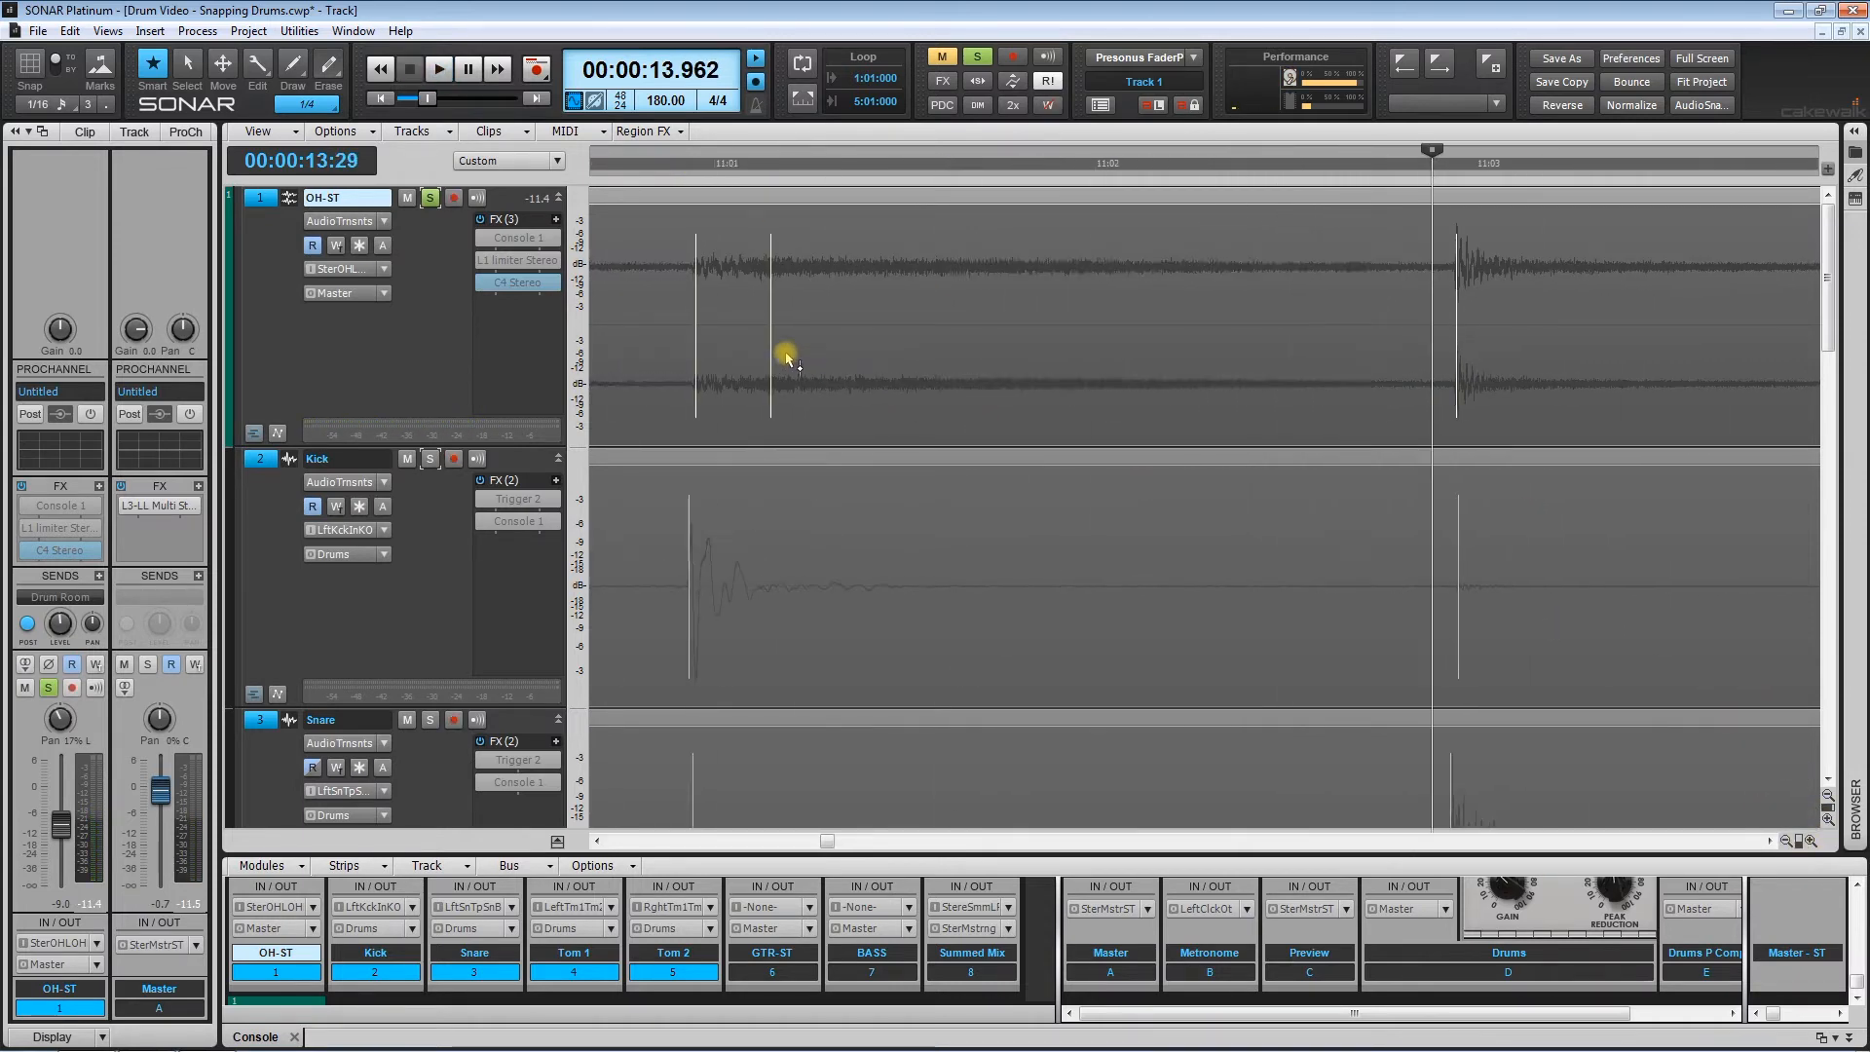
right_click(843, 323)
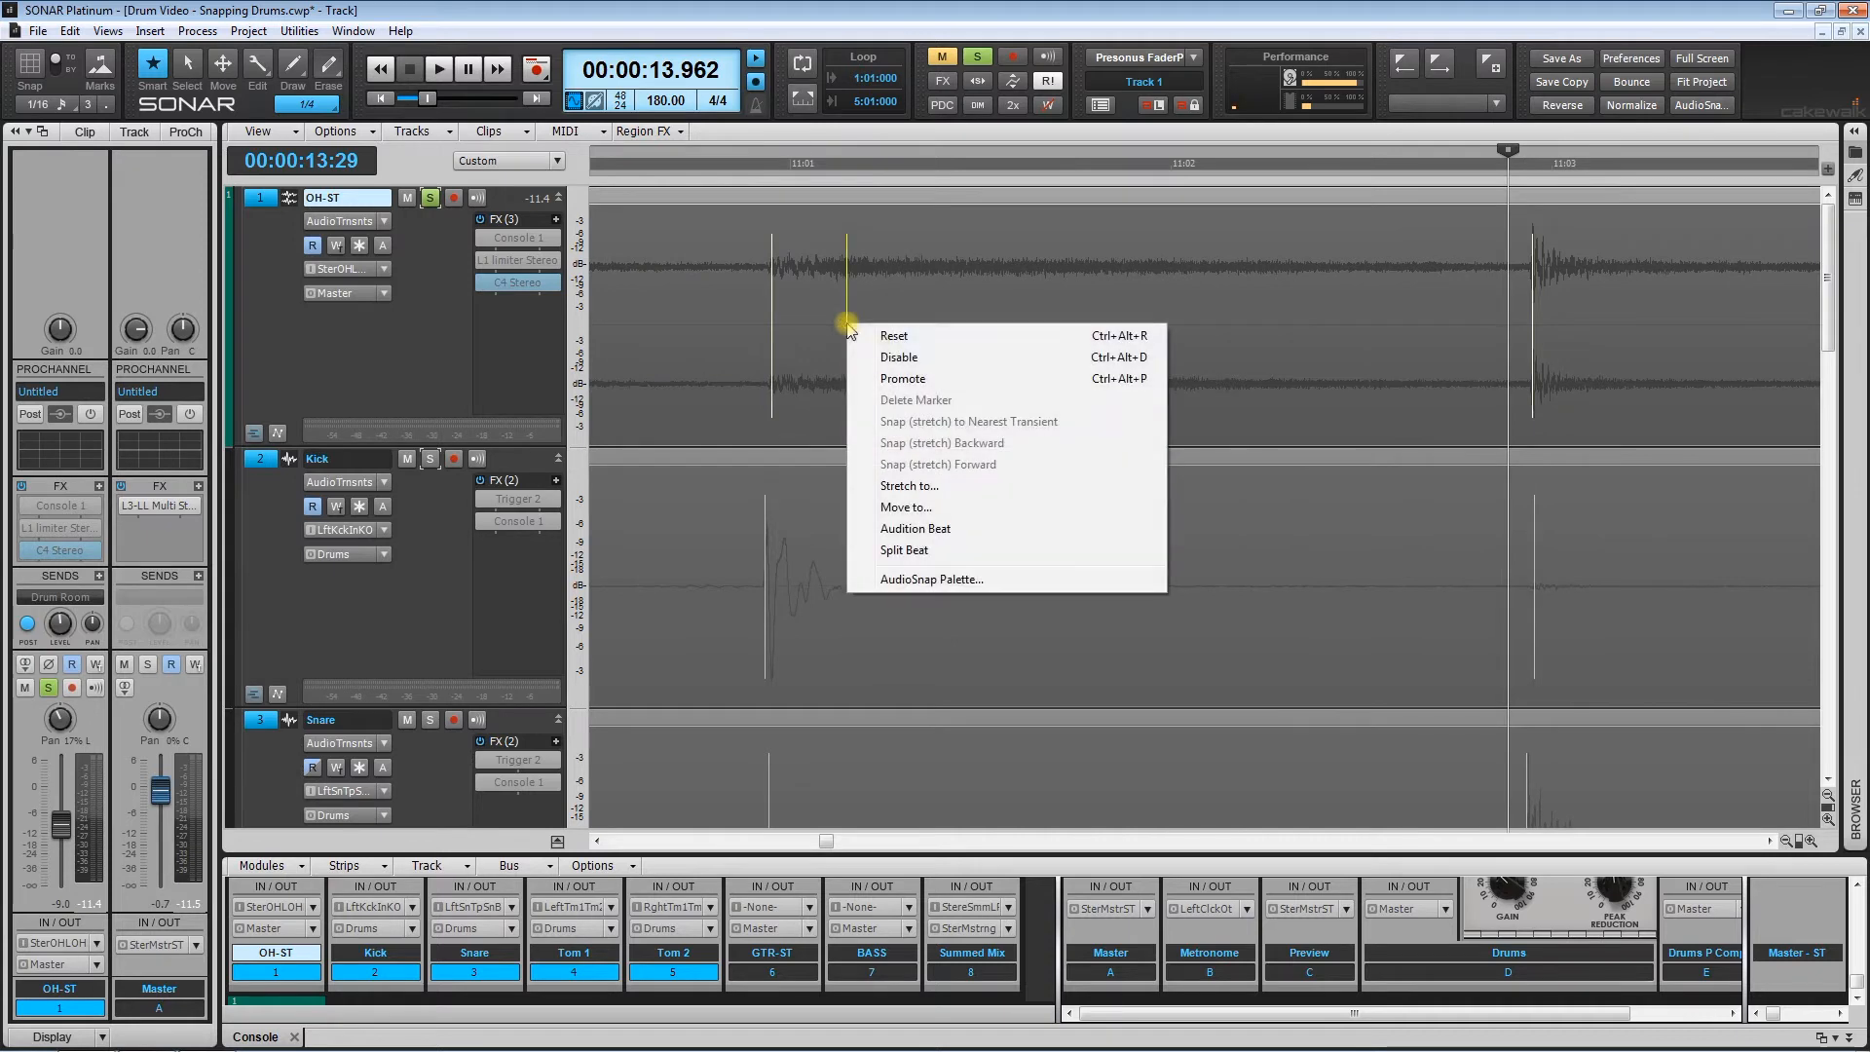
left_click(920, 361)
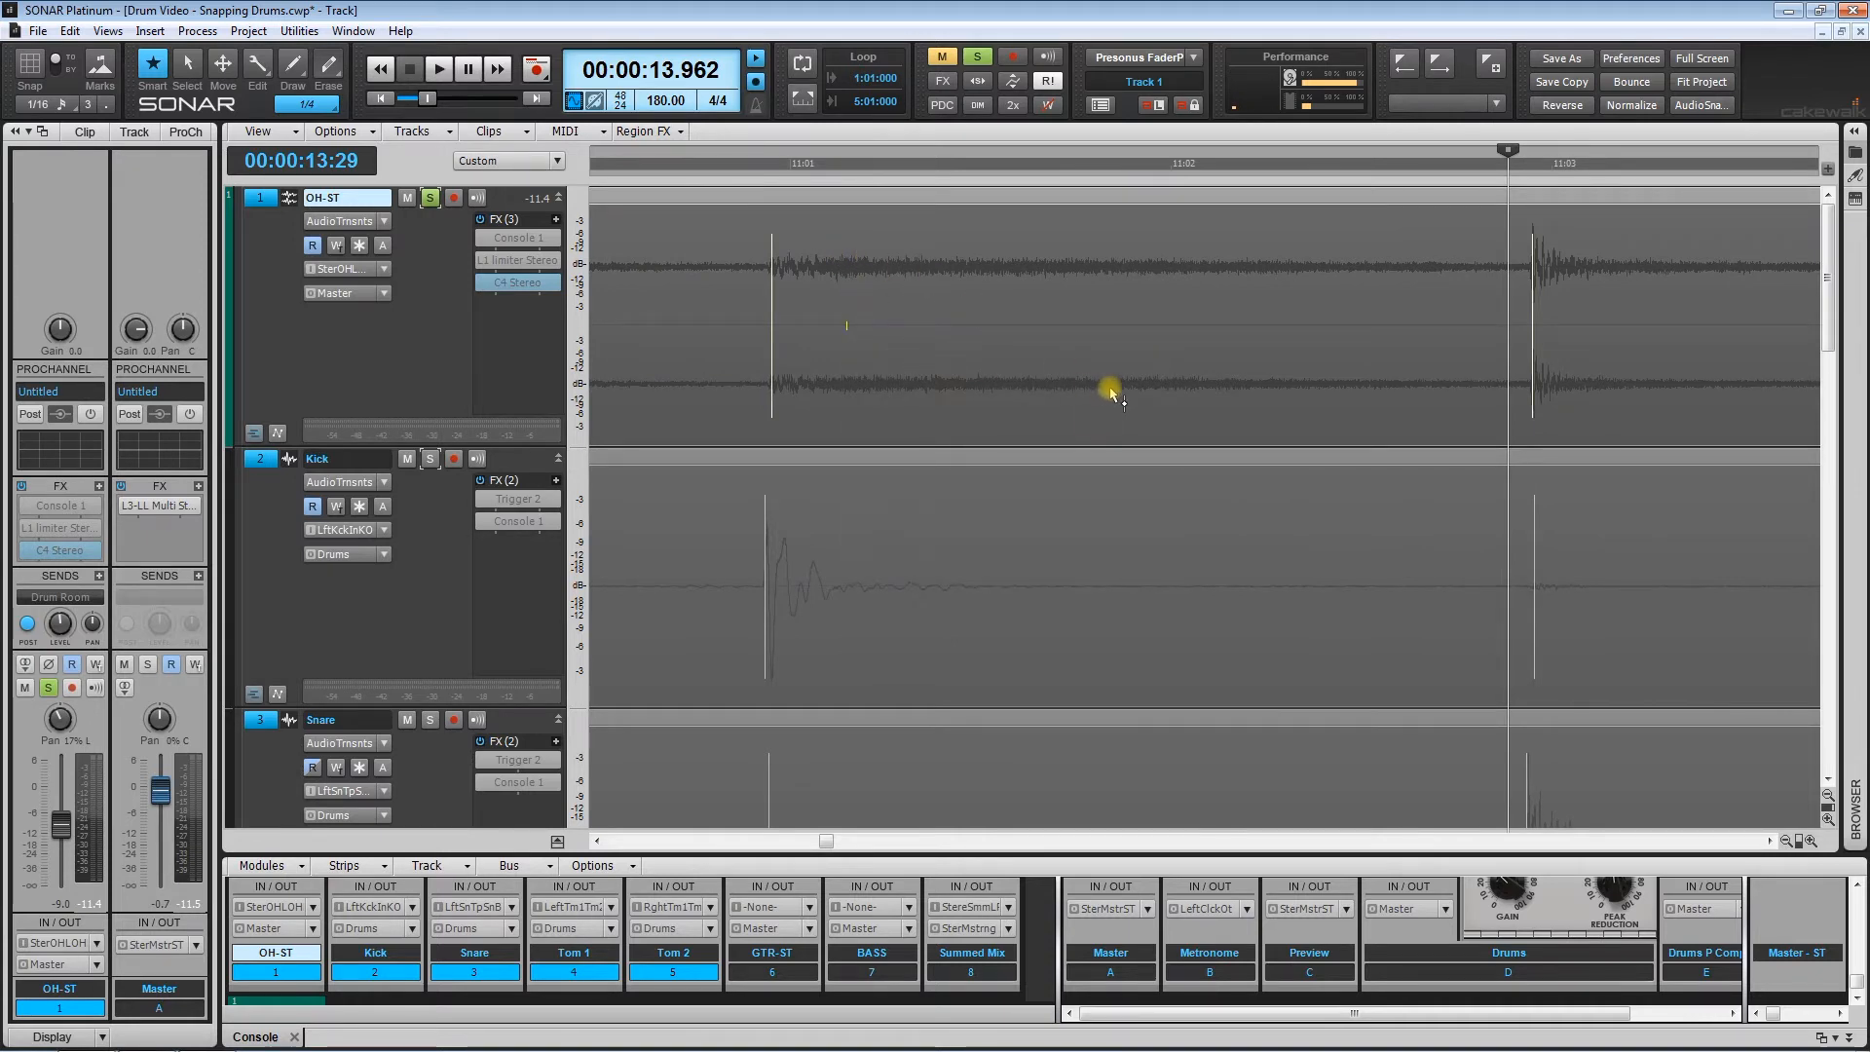
Step: Disable the stray OH-ST transient marker between 12:01 and 12:02
left_click(1770, 841)
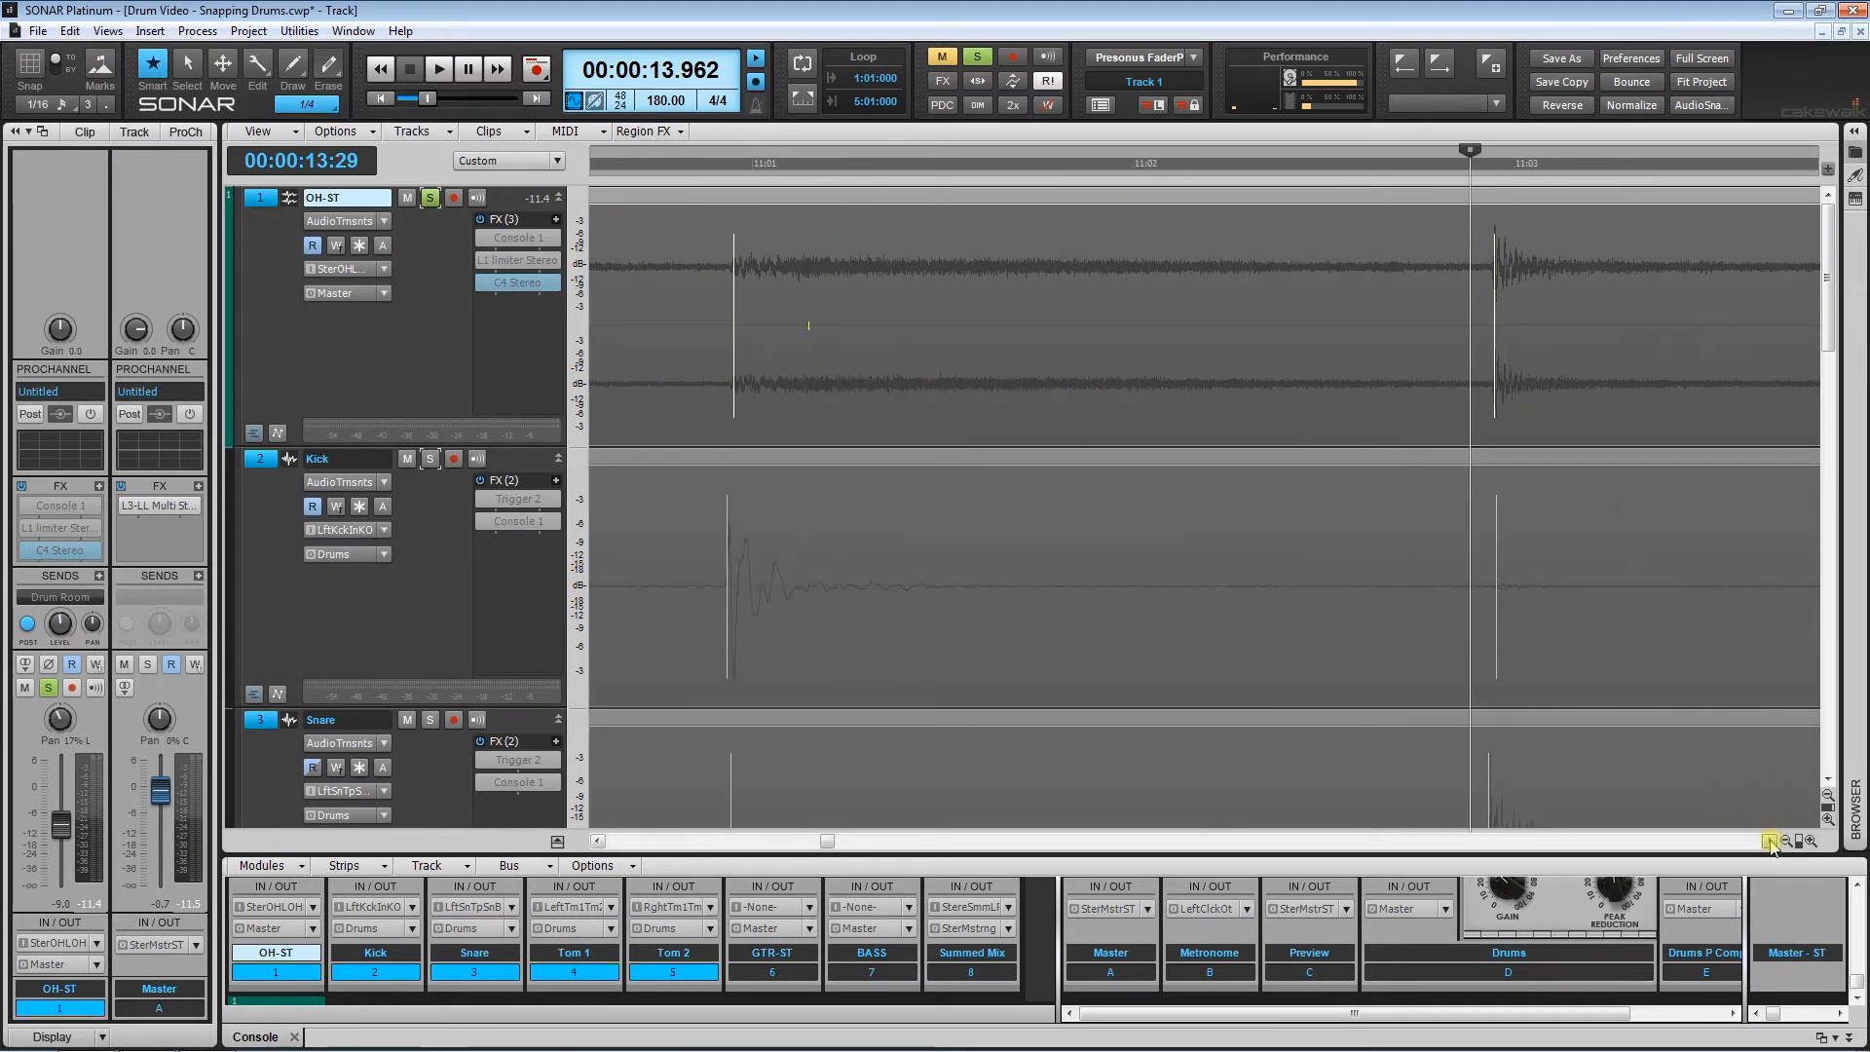
left_click(1770, 842)
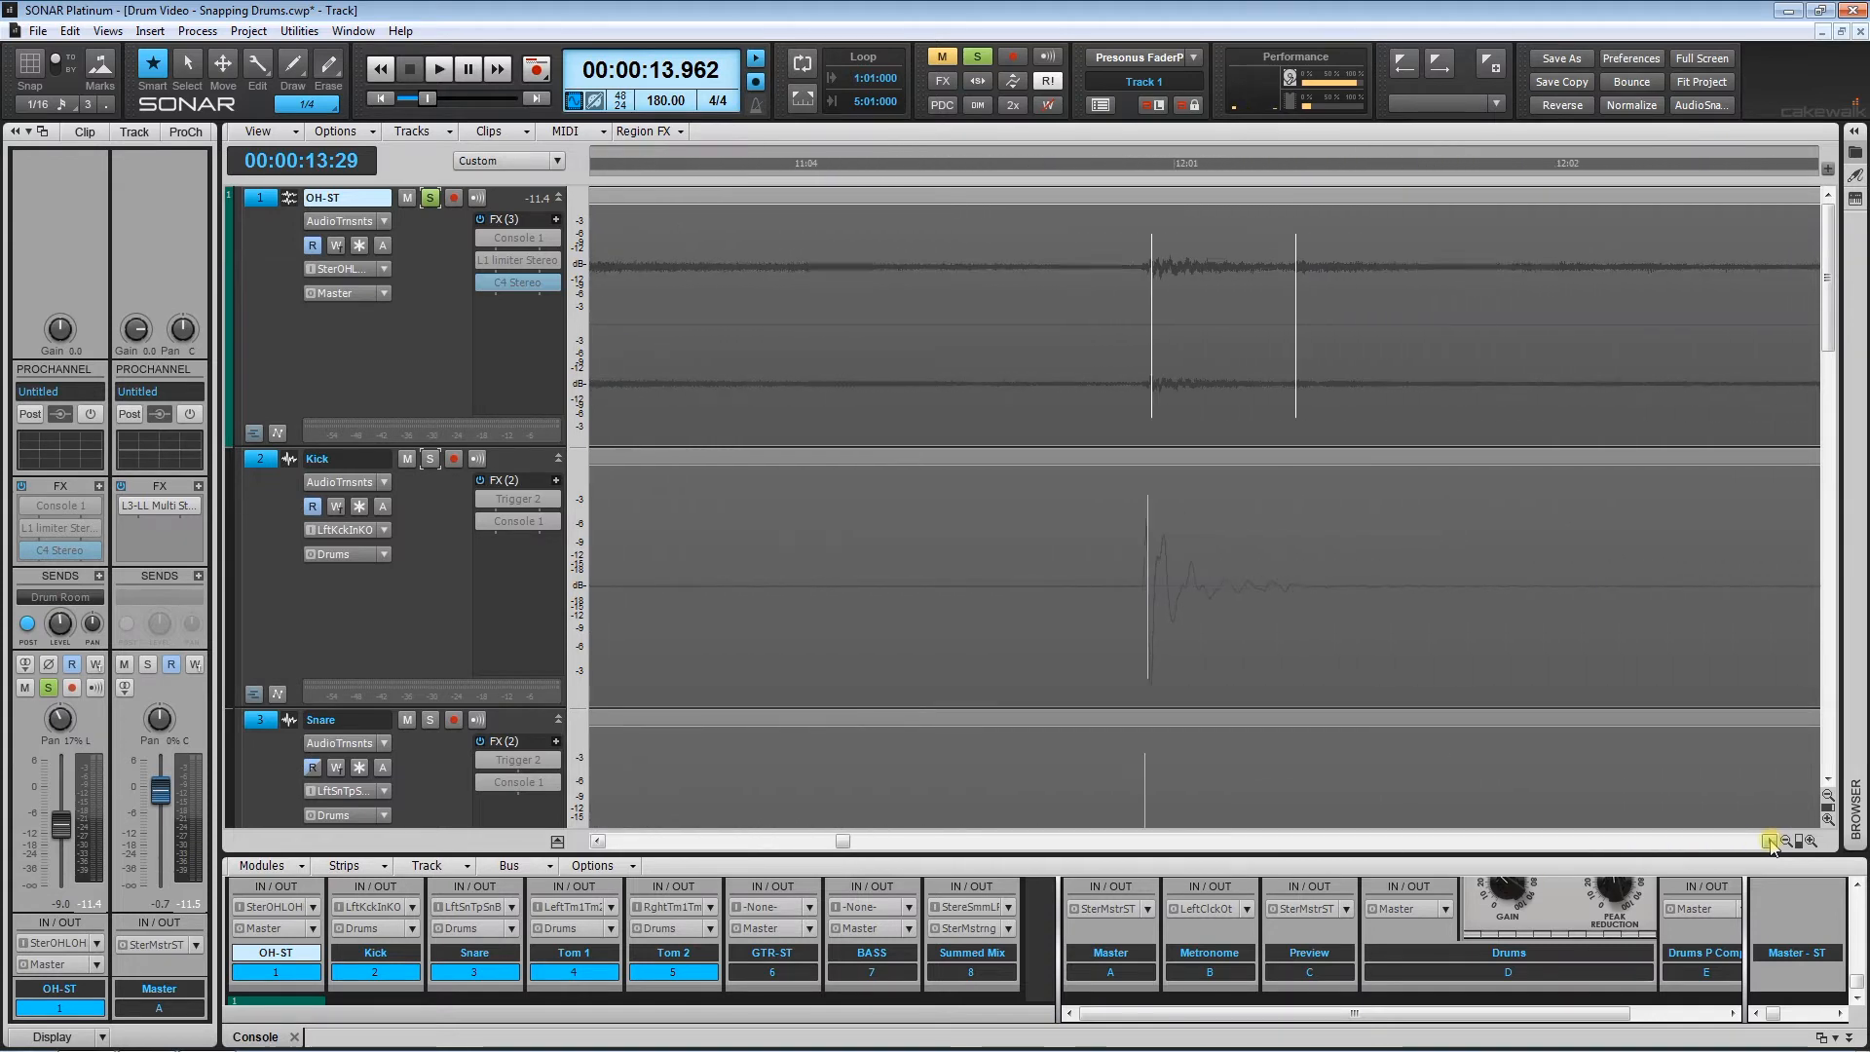
right_click(1069, 341)
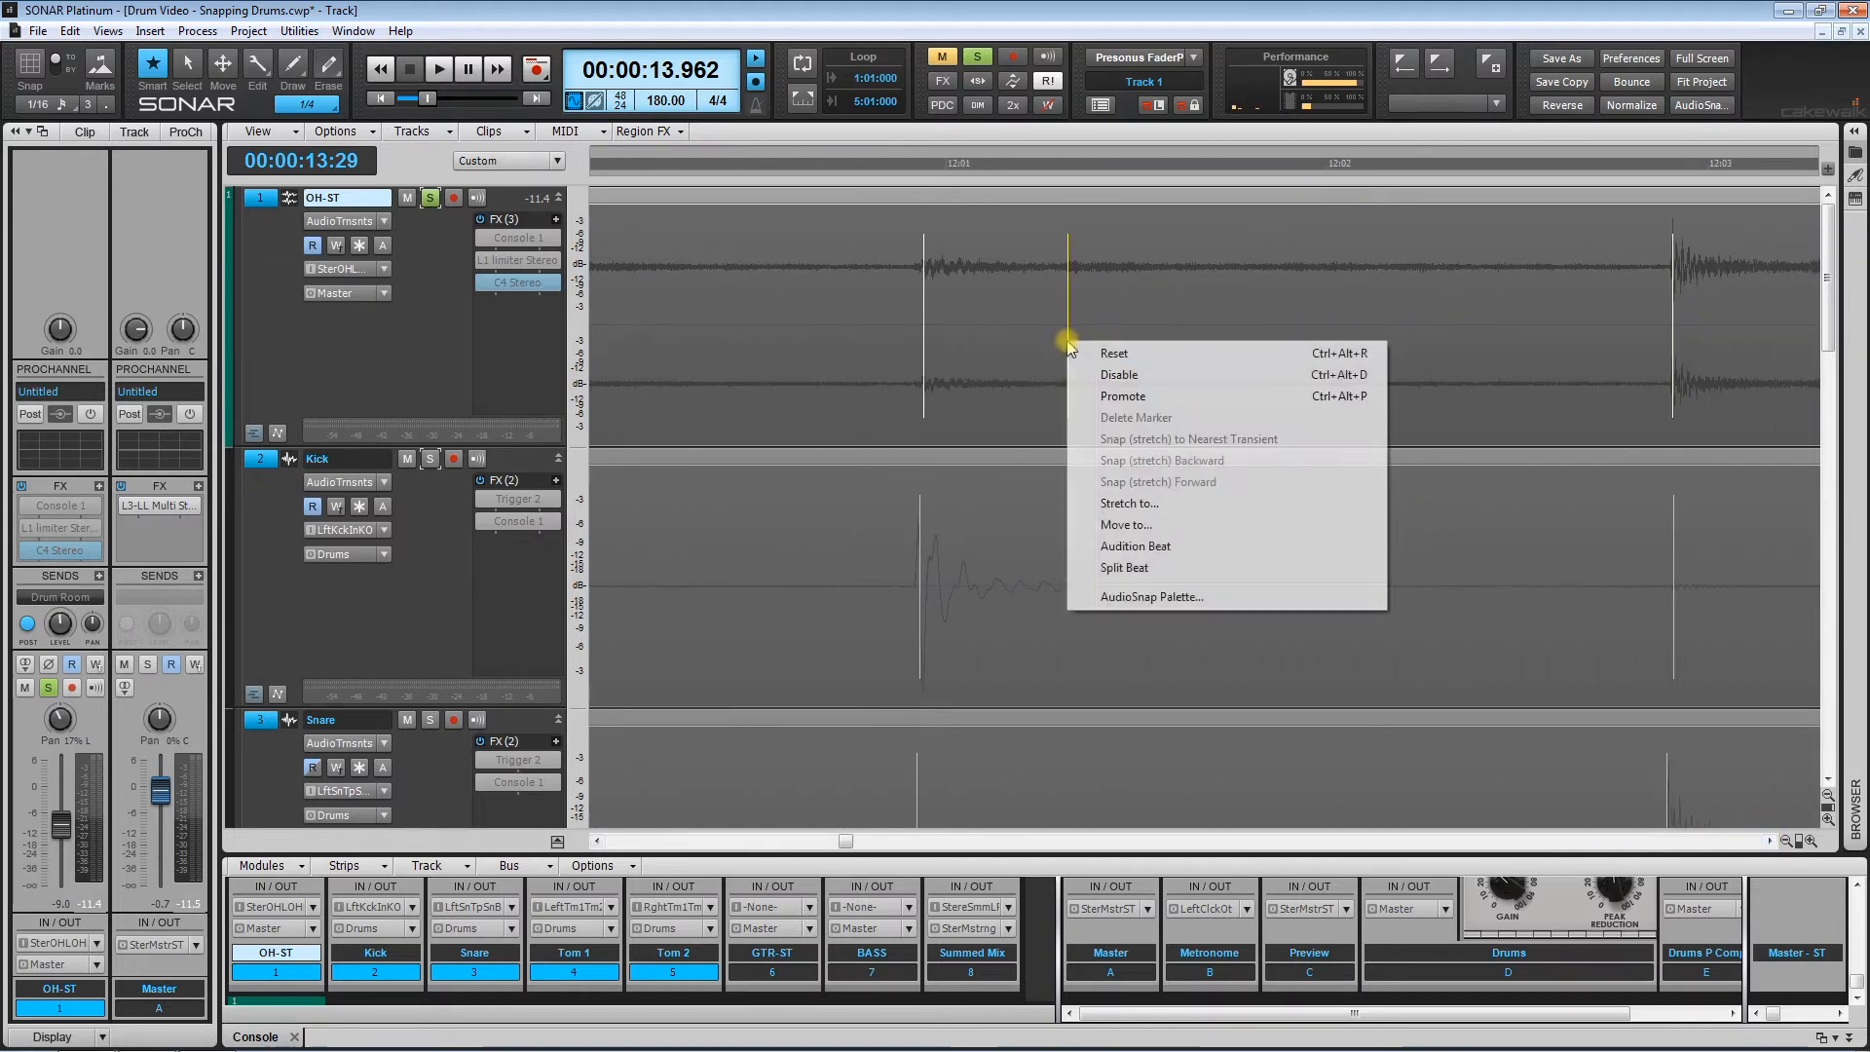
left_click(1117, 375)
Step: Examine the OH-ST transient markers from measure 13 to 26, placing the playhead at 00:00:16:19, 00:00:17:09 and 00:00:24:00
left_click(1770, 841)
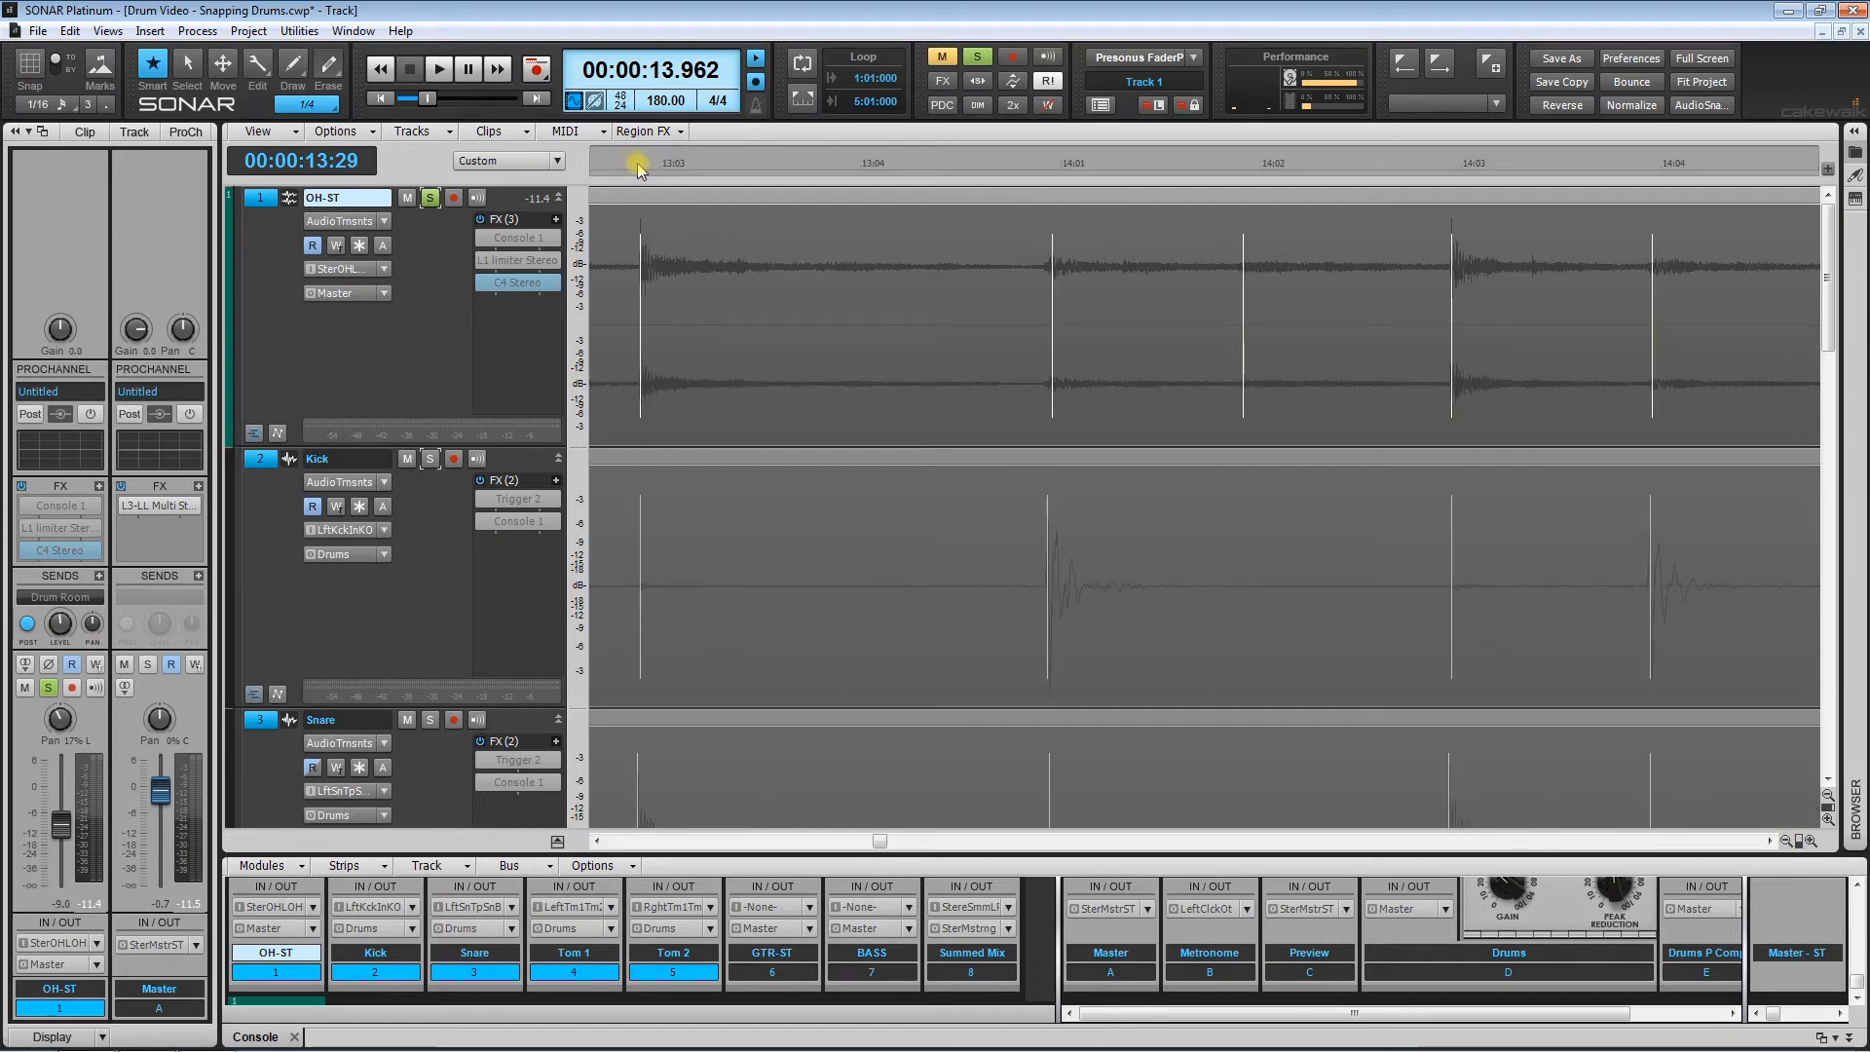
left_click(637, 162)
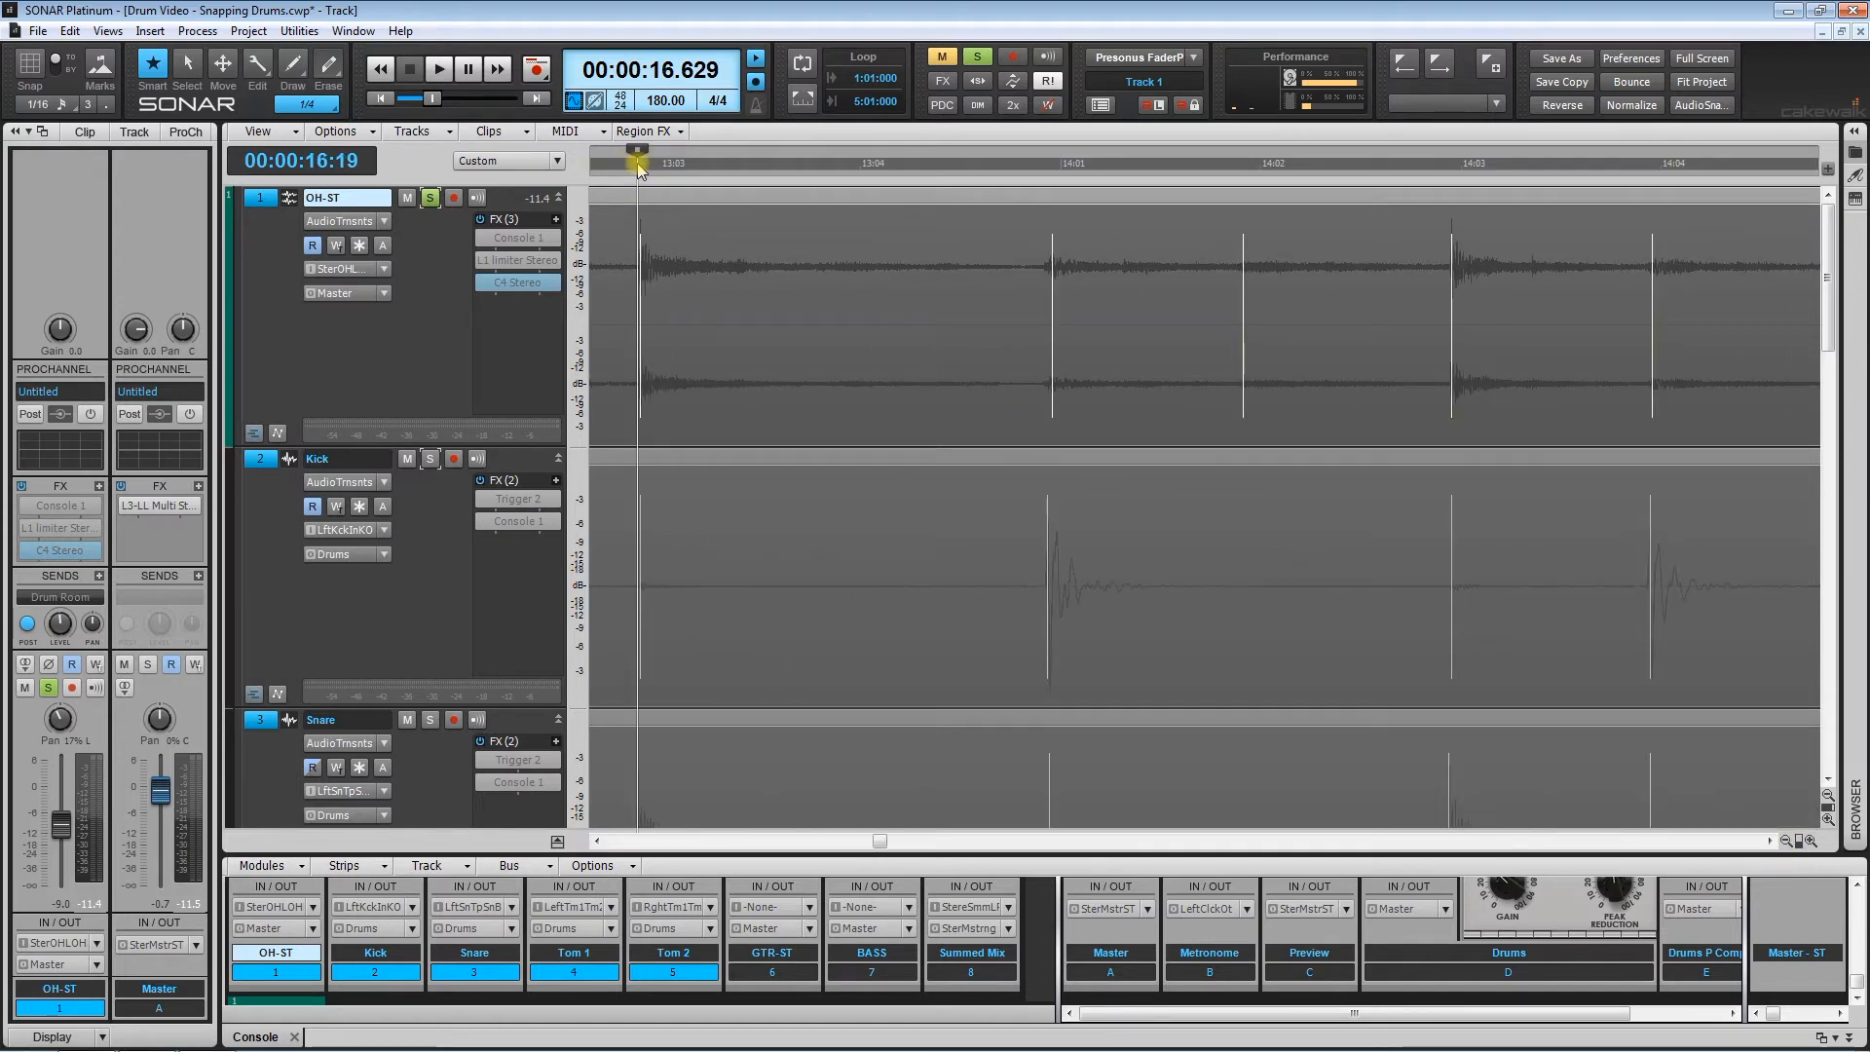
left_click(1050, 173)
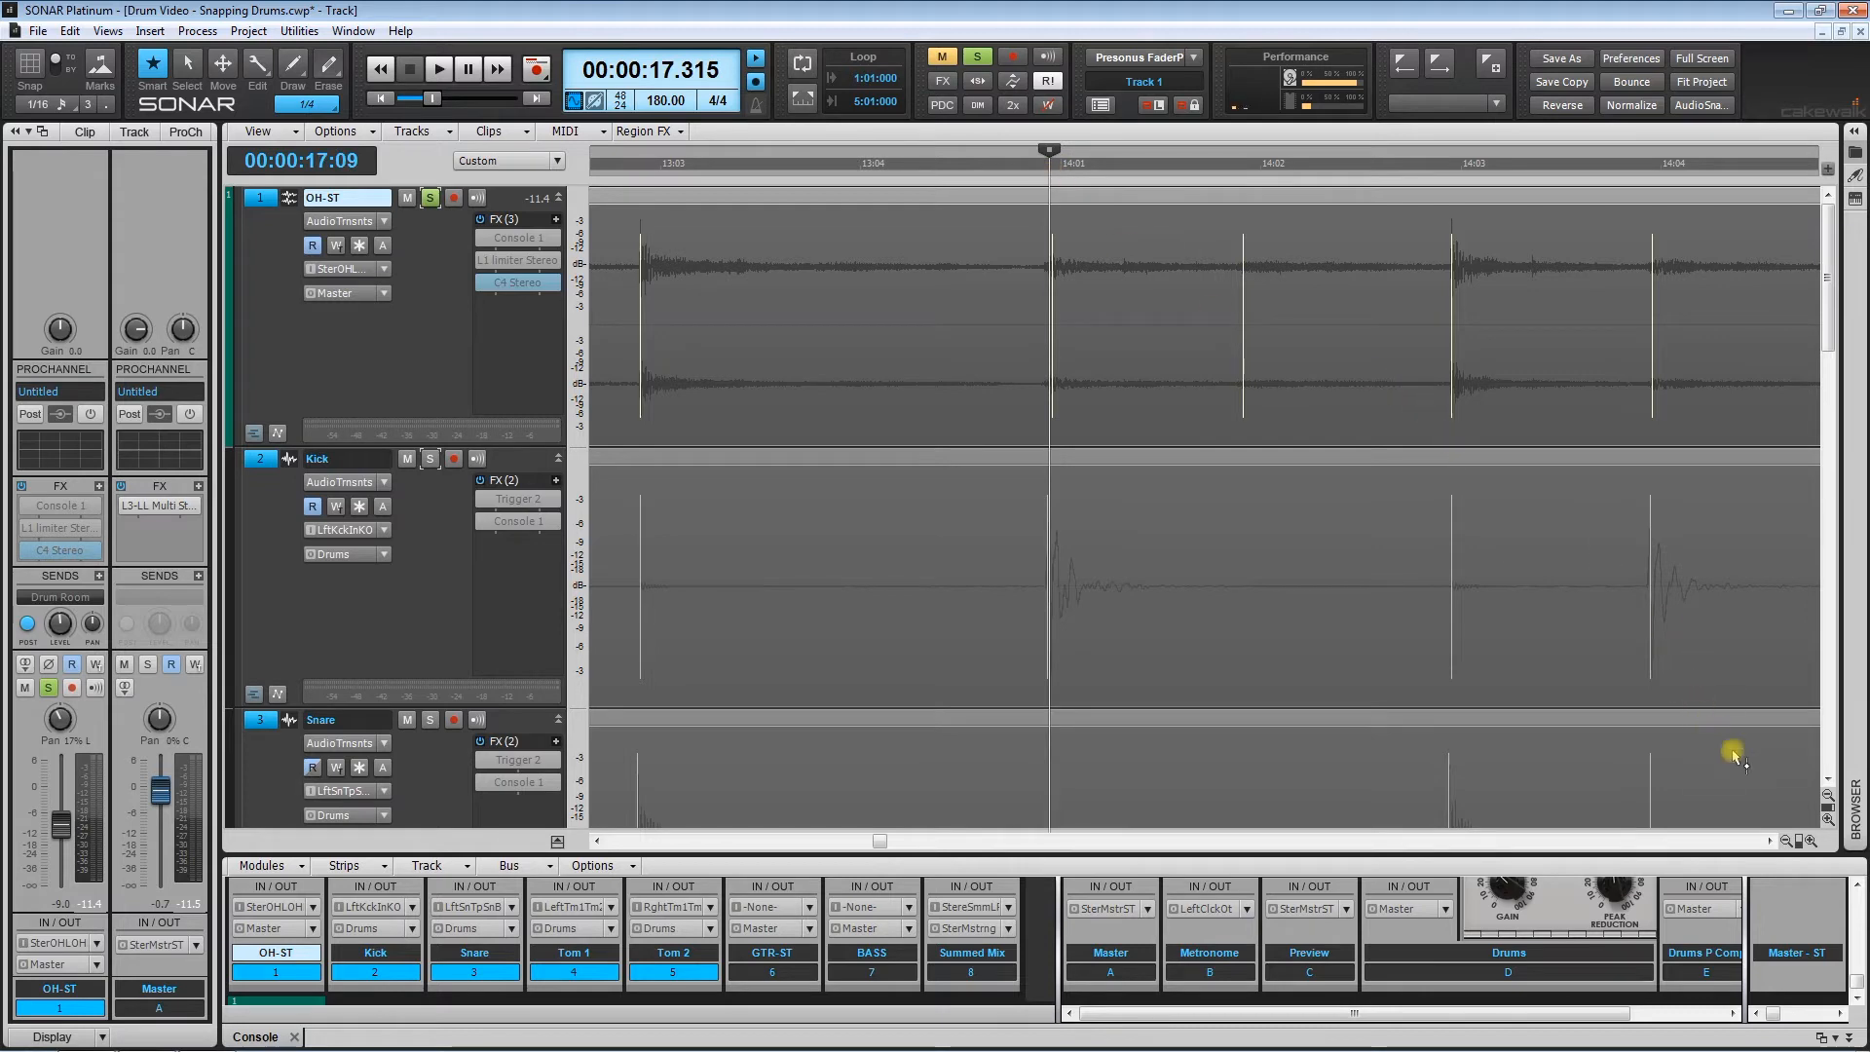
left_click_drag(1799, 840, 1673, 826)
left_click(1542, 170)
left_click_drag(1800, 842, 1693, 824)
left_click(1770, 841)
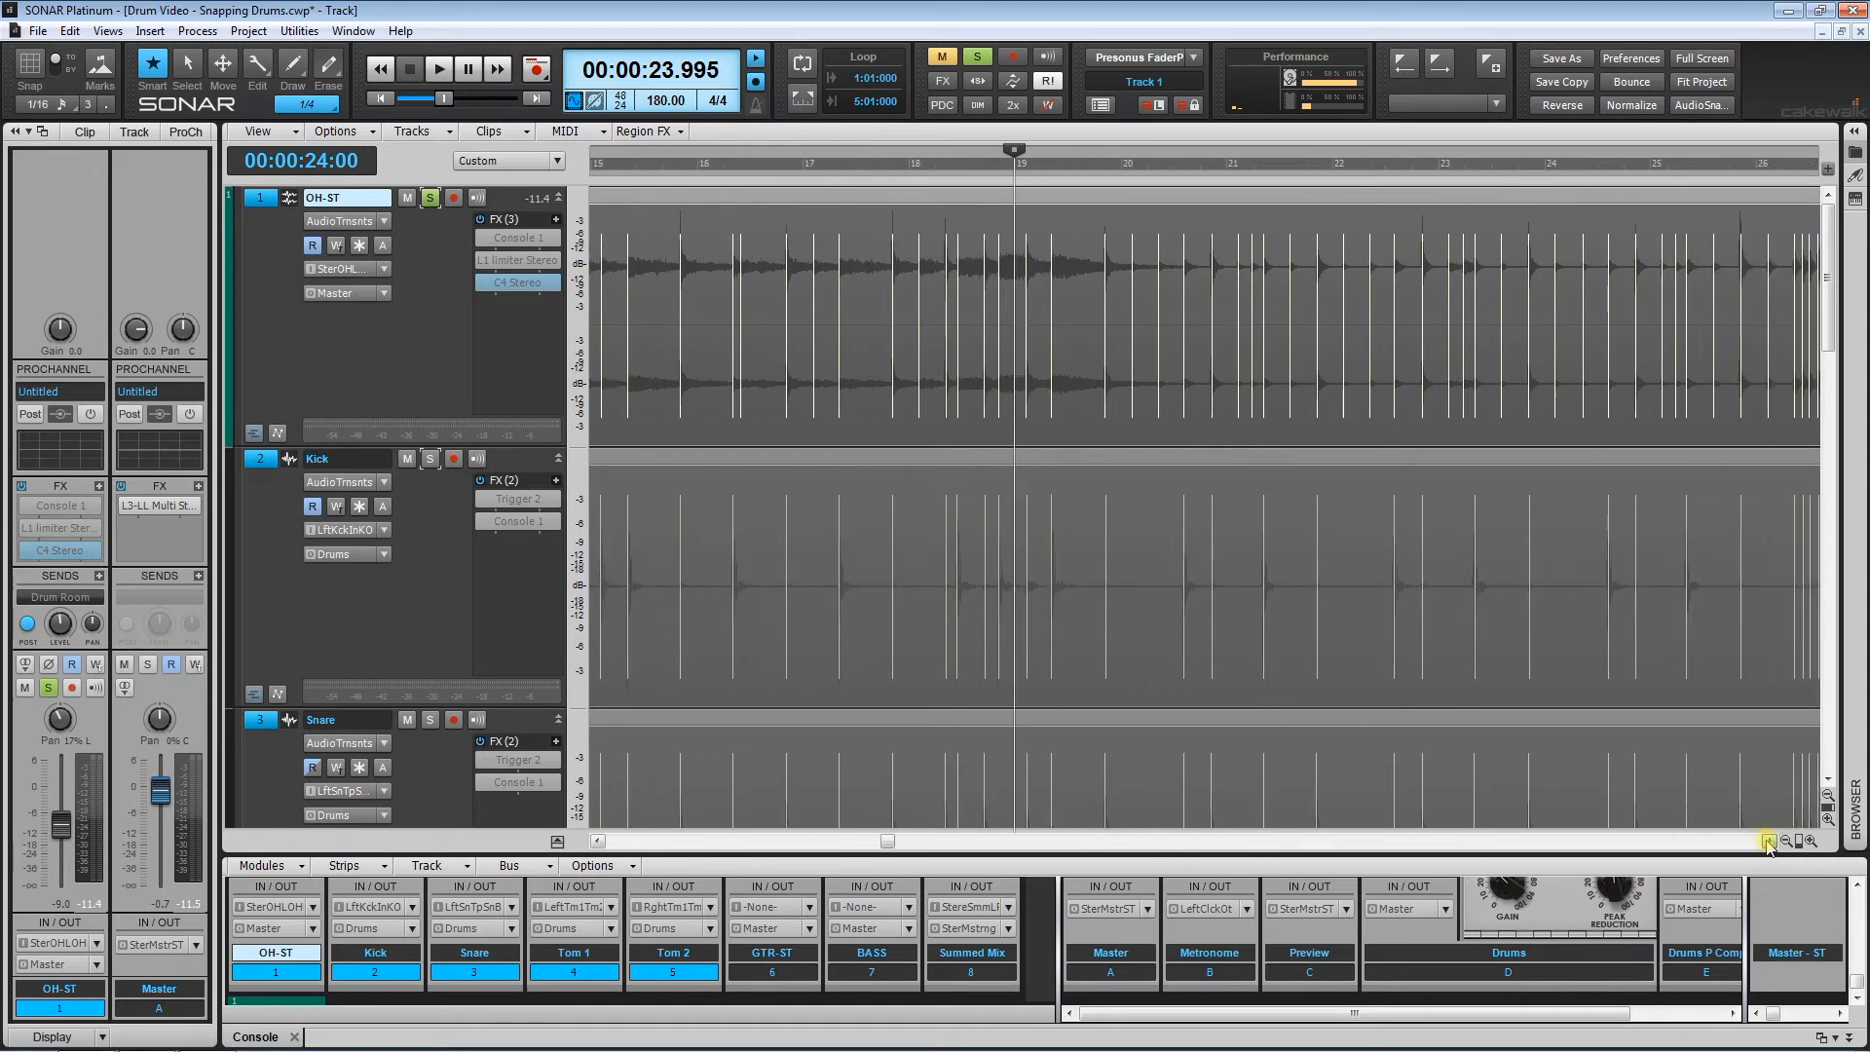
Step: Play the soloed OH-ST track from just before measure 19 and stop playback past measure 22
left_click(727, 161)
key("space")
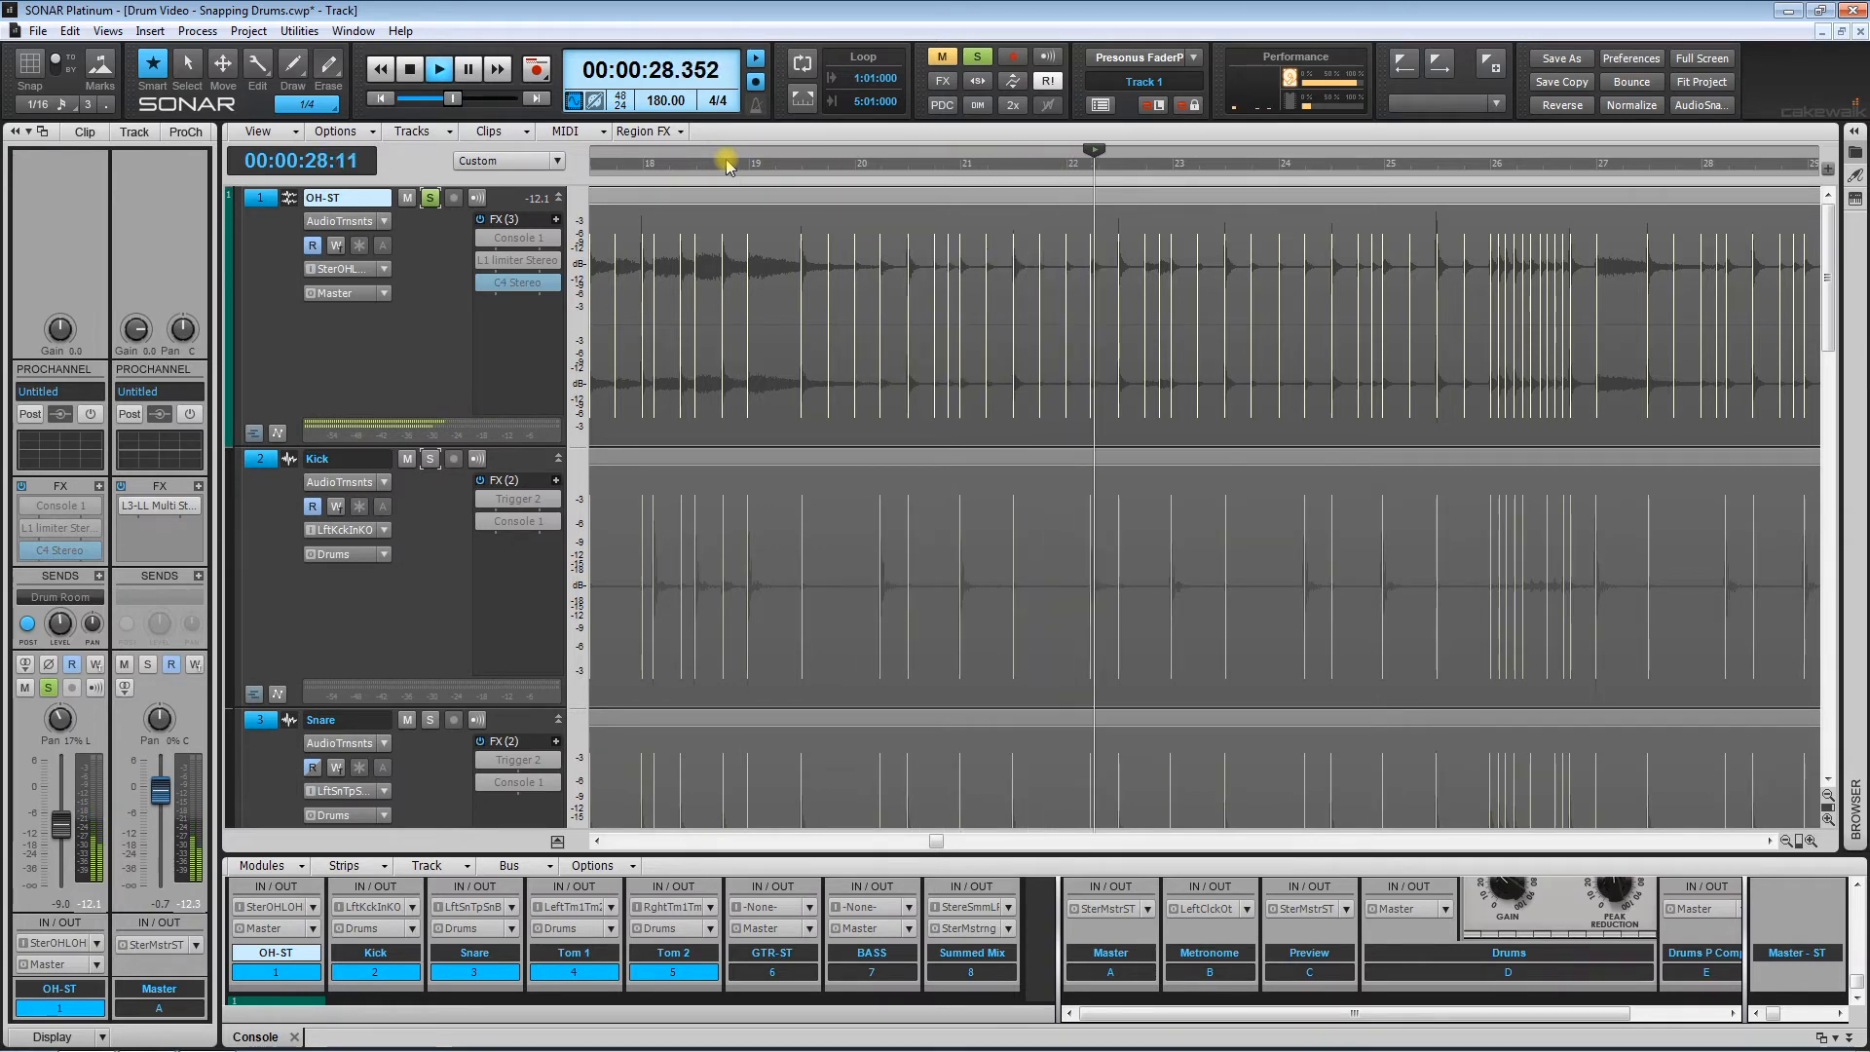
key("space")
Step: Place the playhead at 00:00:24:19 and examine the OH-ST transient markers in measures 19 to 21 up close
left_click(745, 166)
left_click(799, 165)
left_click_drag(1799, 840, 1707, 821)
left_click(1769, 841)
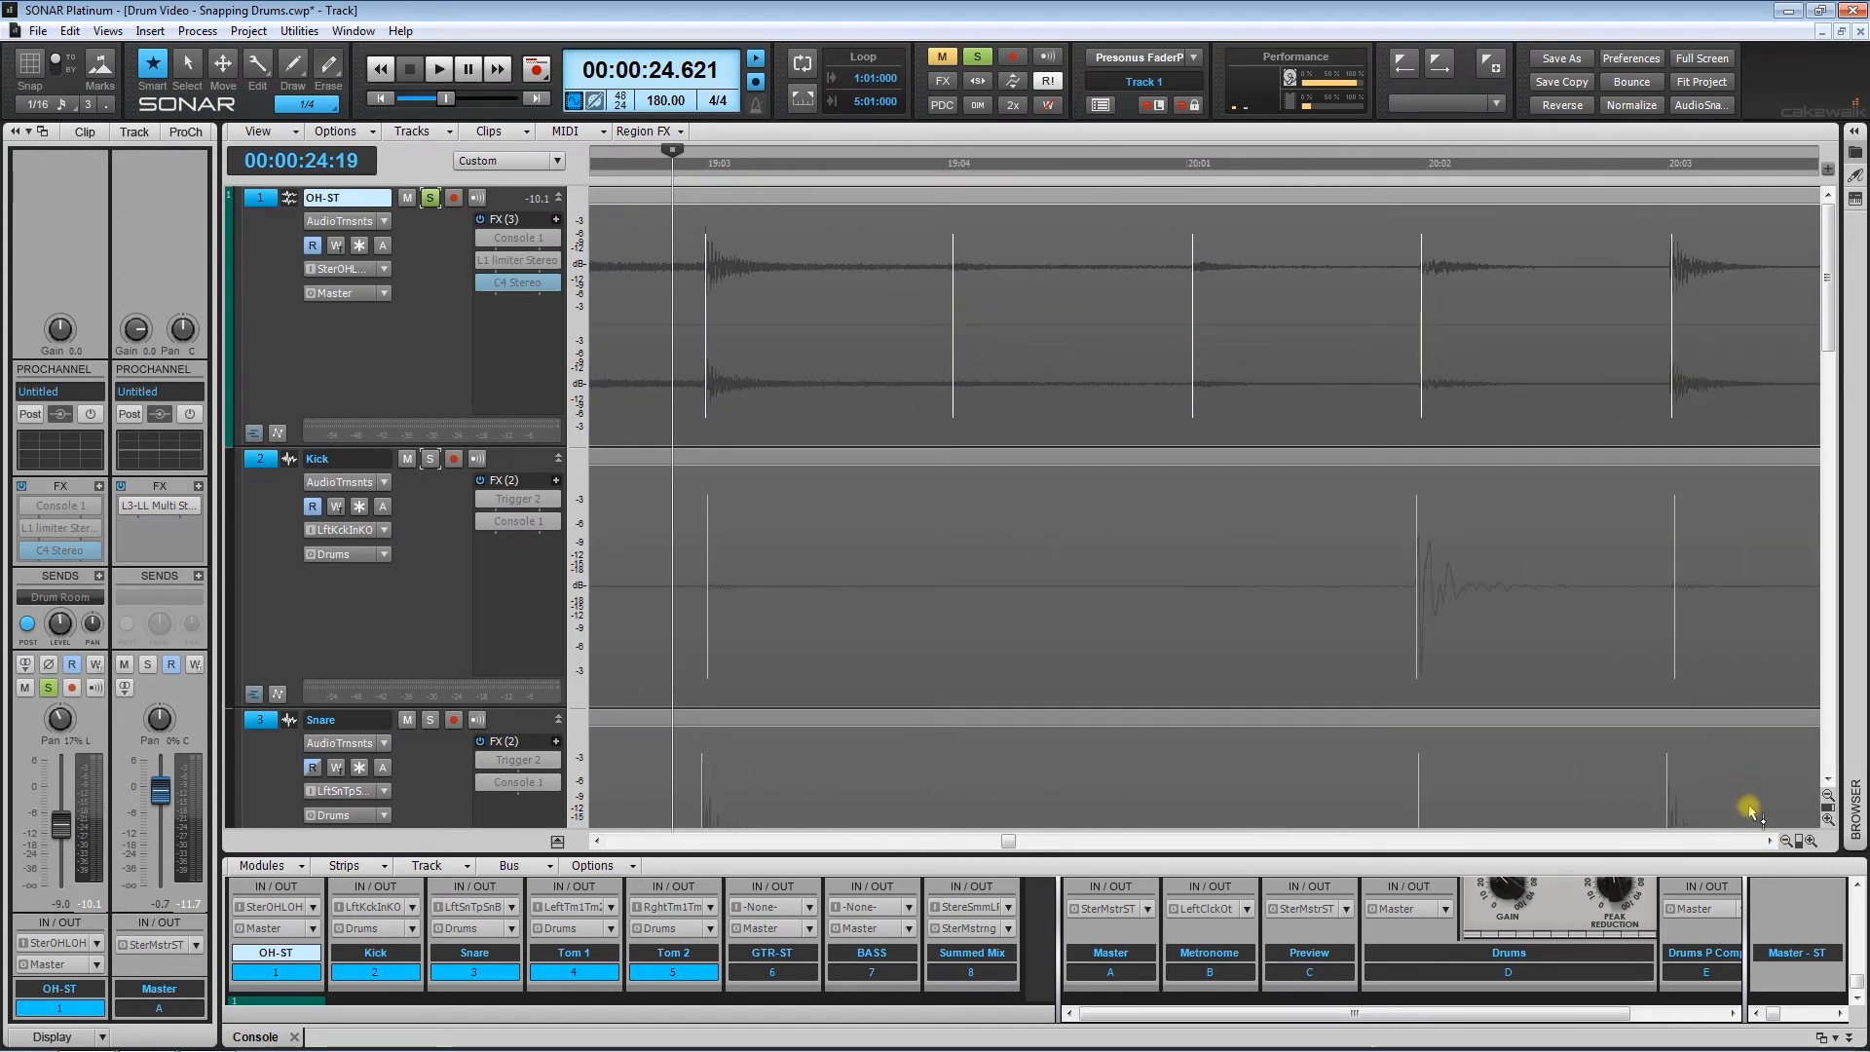
left_click(1769, 841)
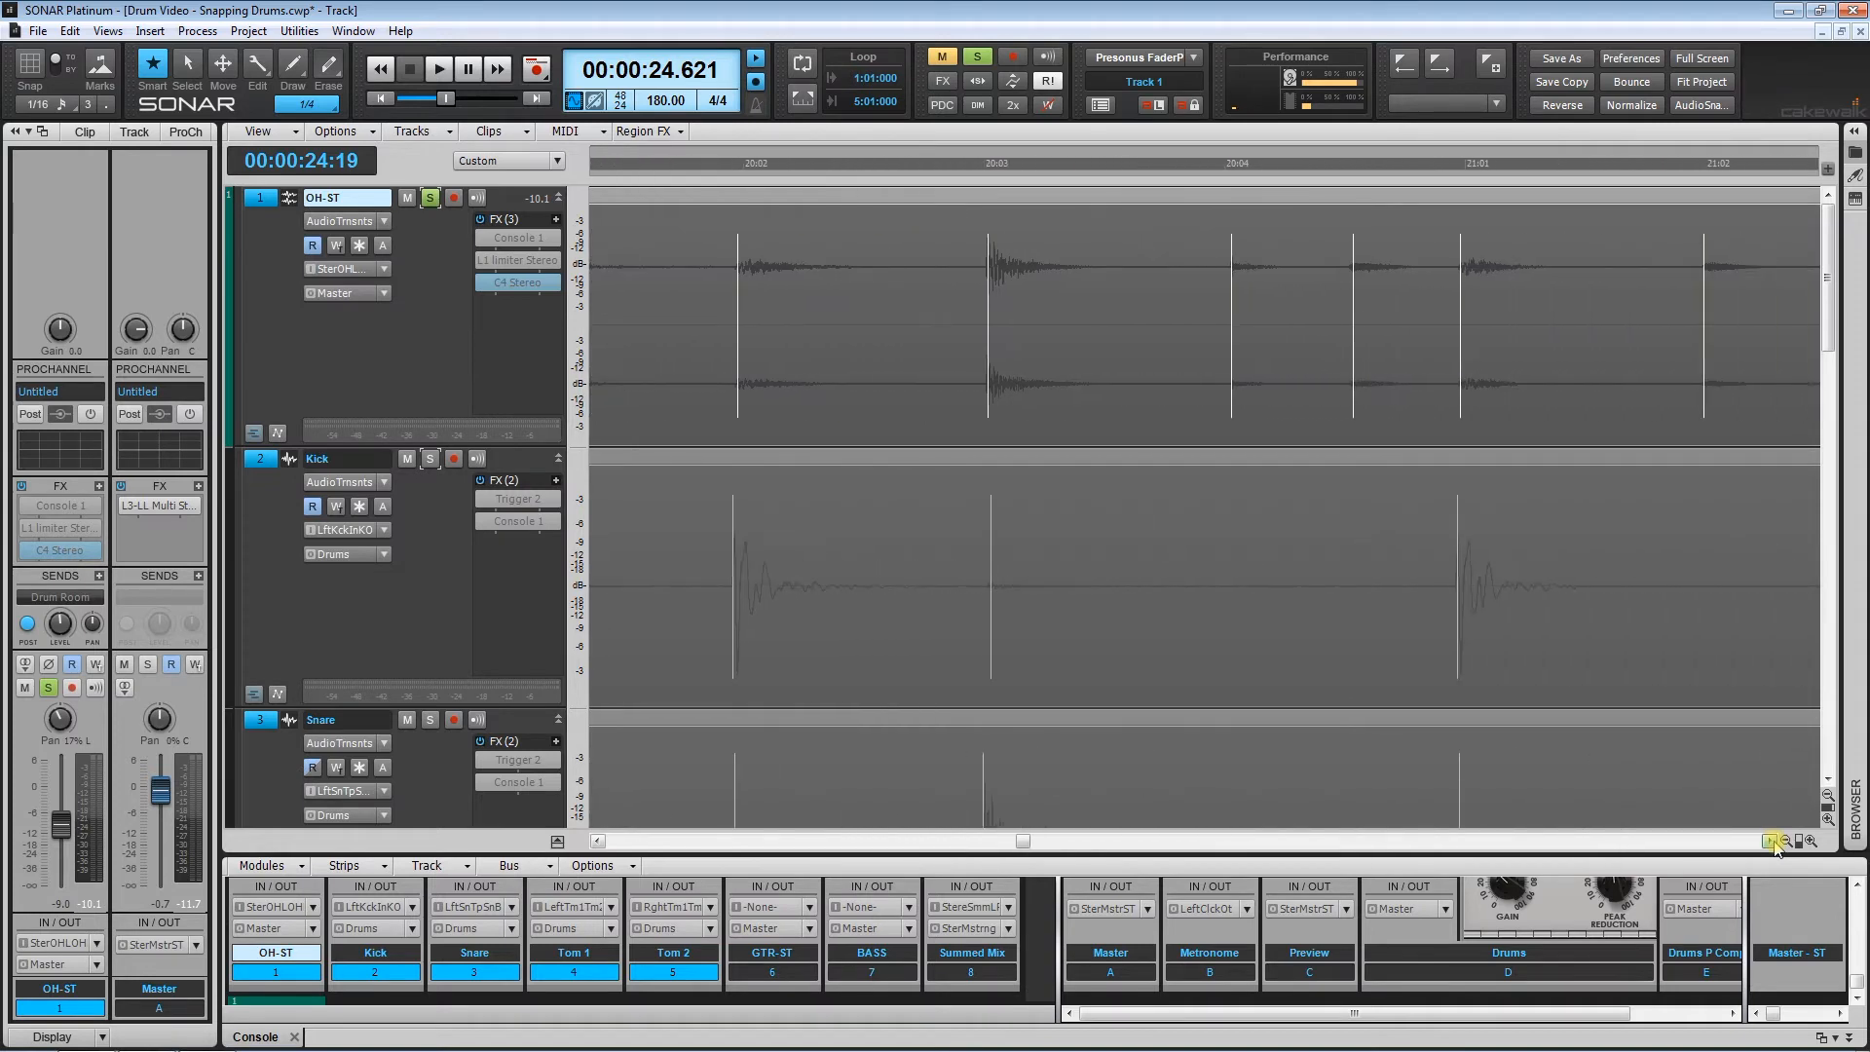
left_click(1769, 841)
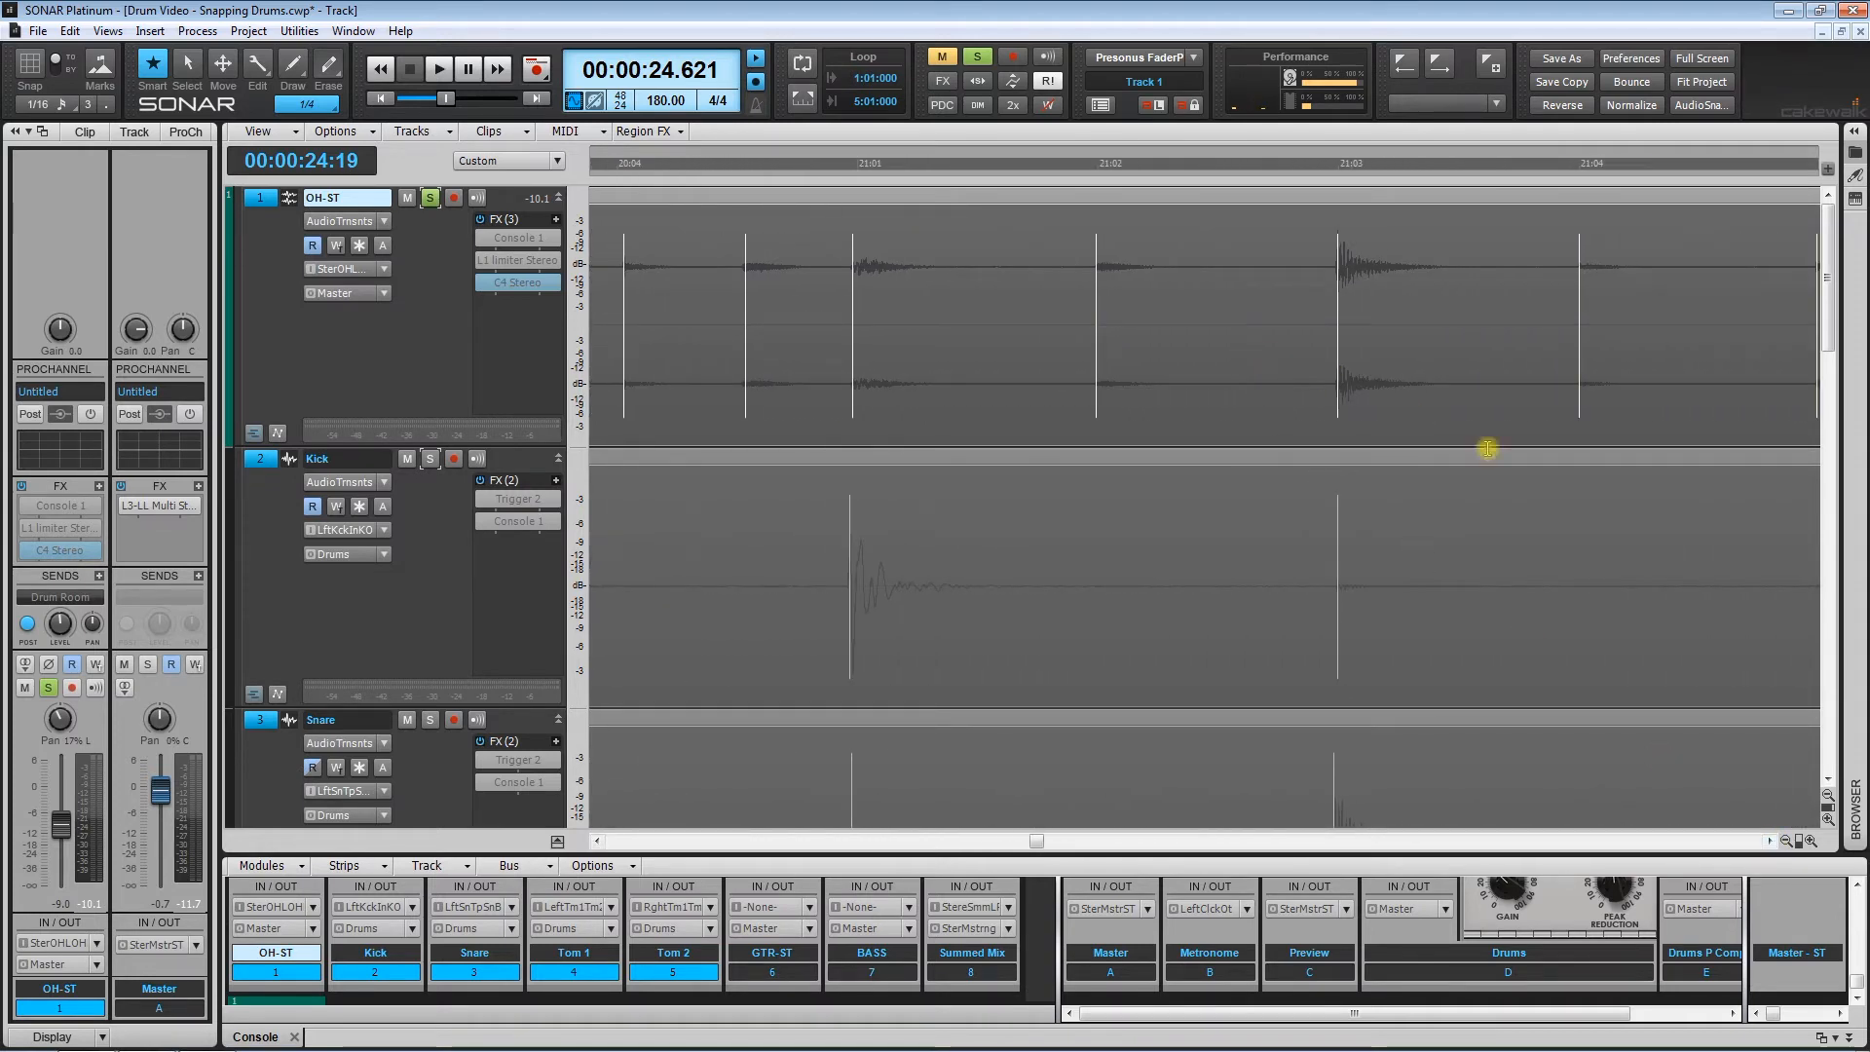
left_click_drag(1797, 840, 1694, 825)
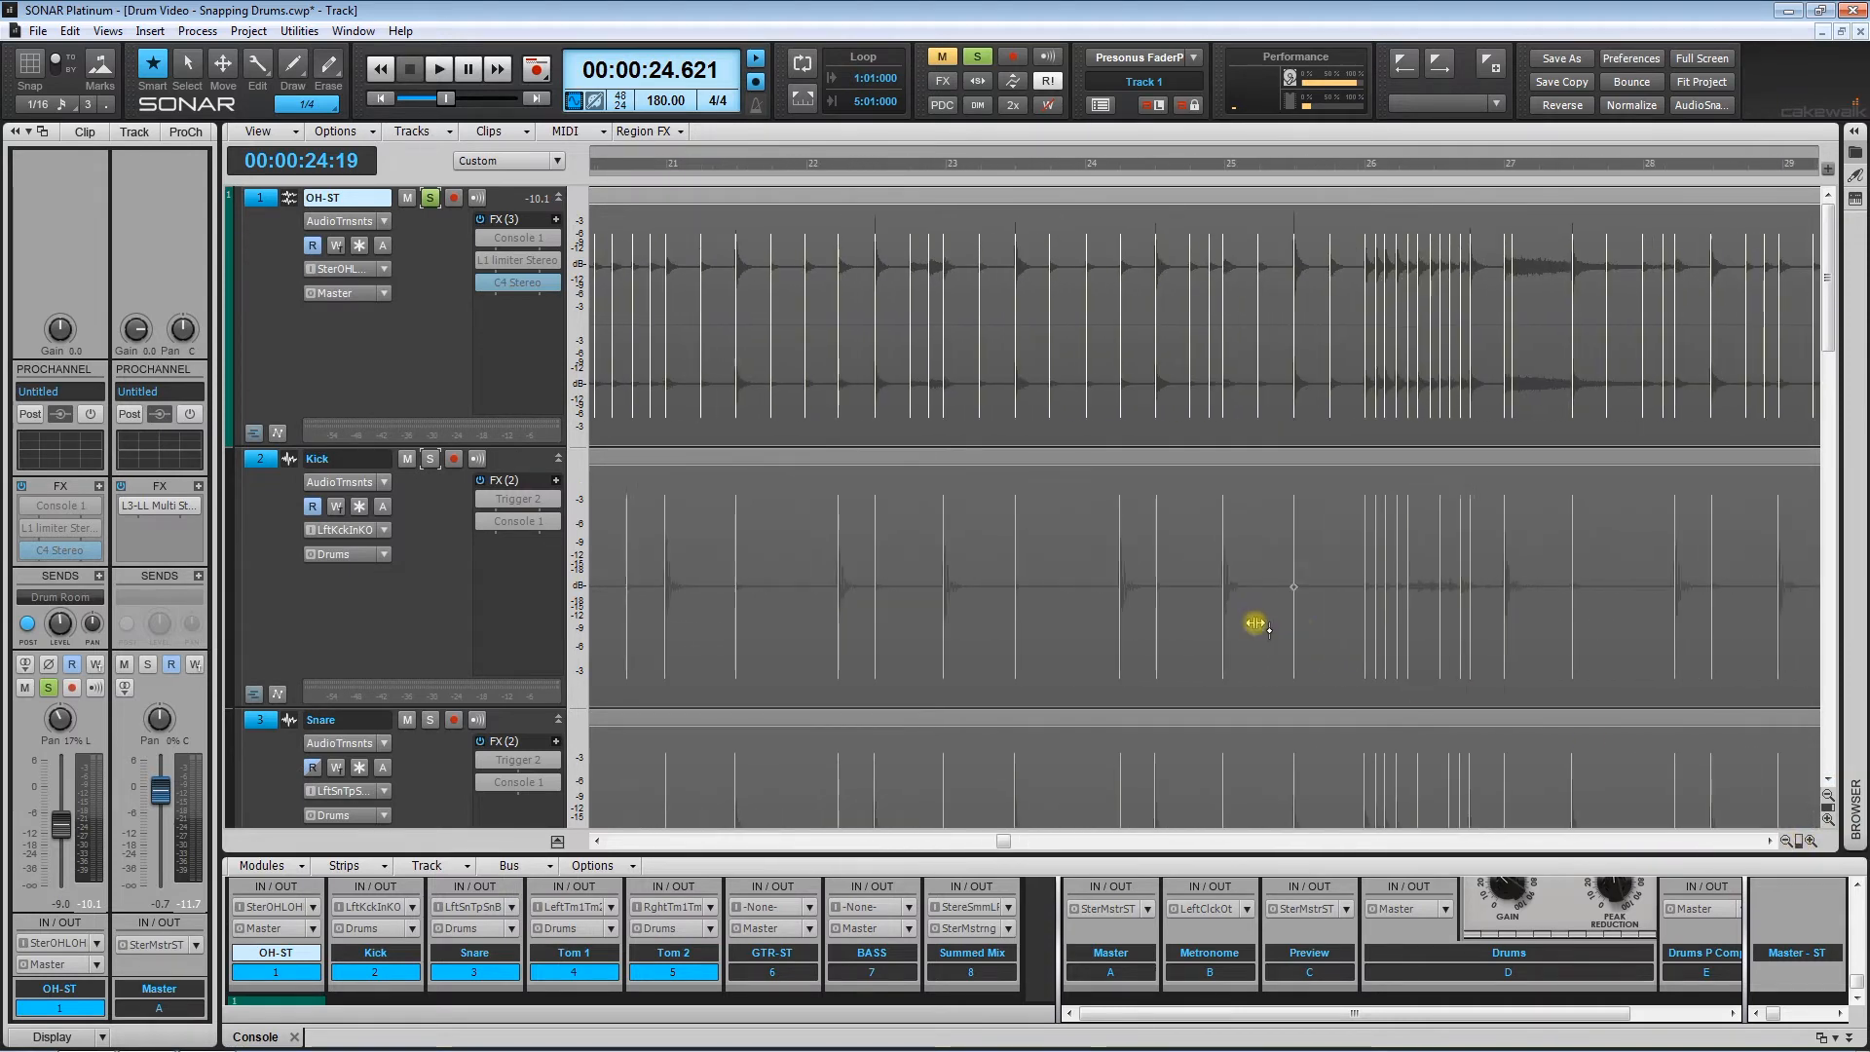
Step: Place the playhead at 00:00:23:29, just before measure 19, and solo the Kick track instead of OH-ST
scroll(1252, 623, "left", 3)
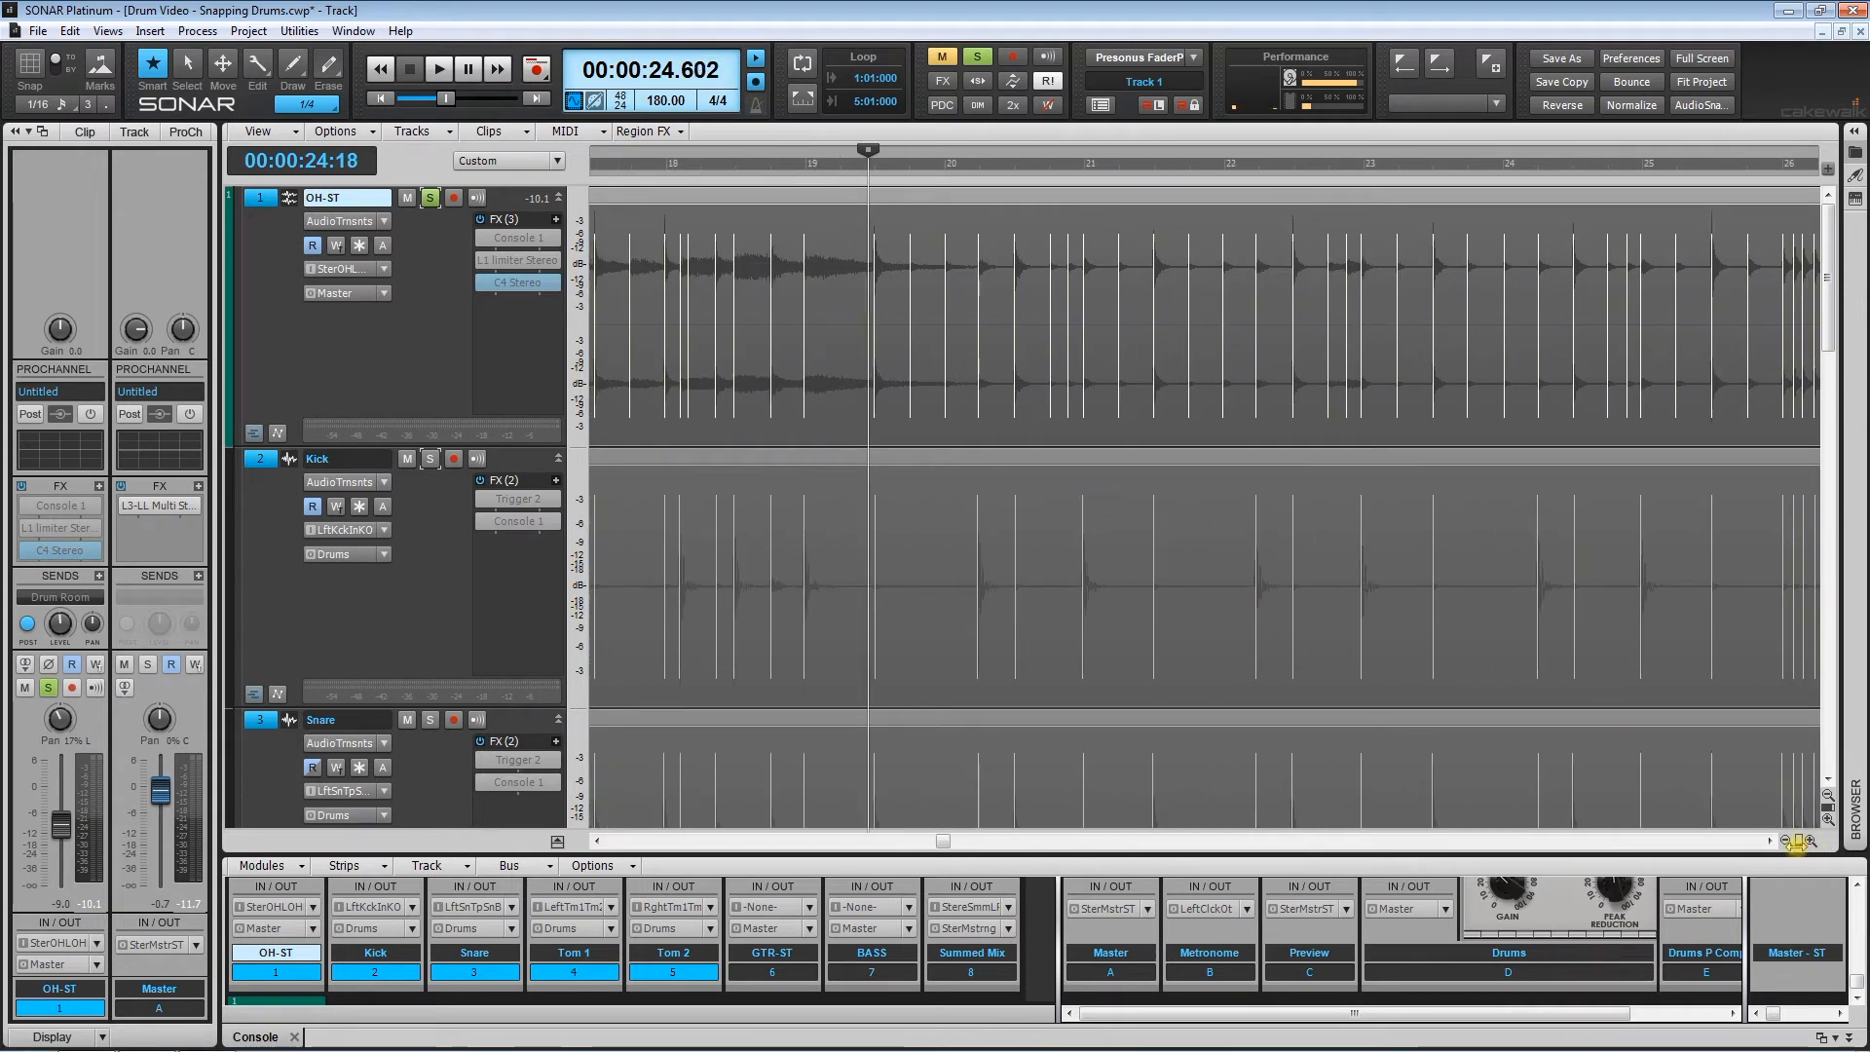
left_click_drag(1797, 844, 1718, 824)
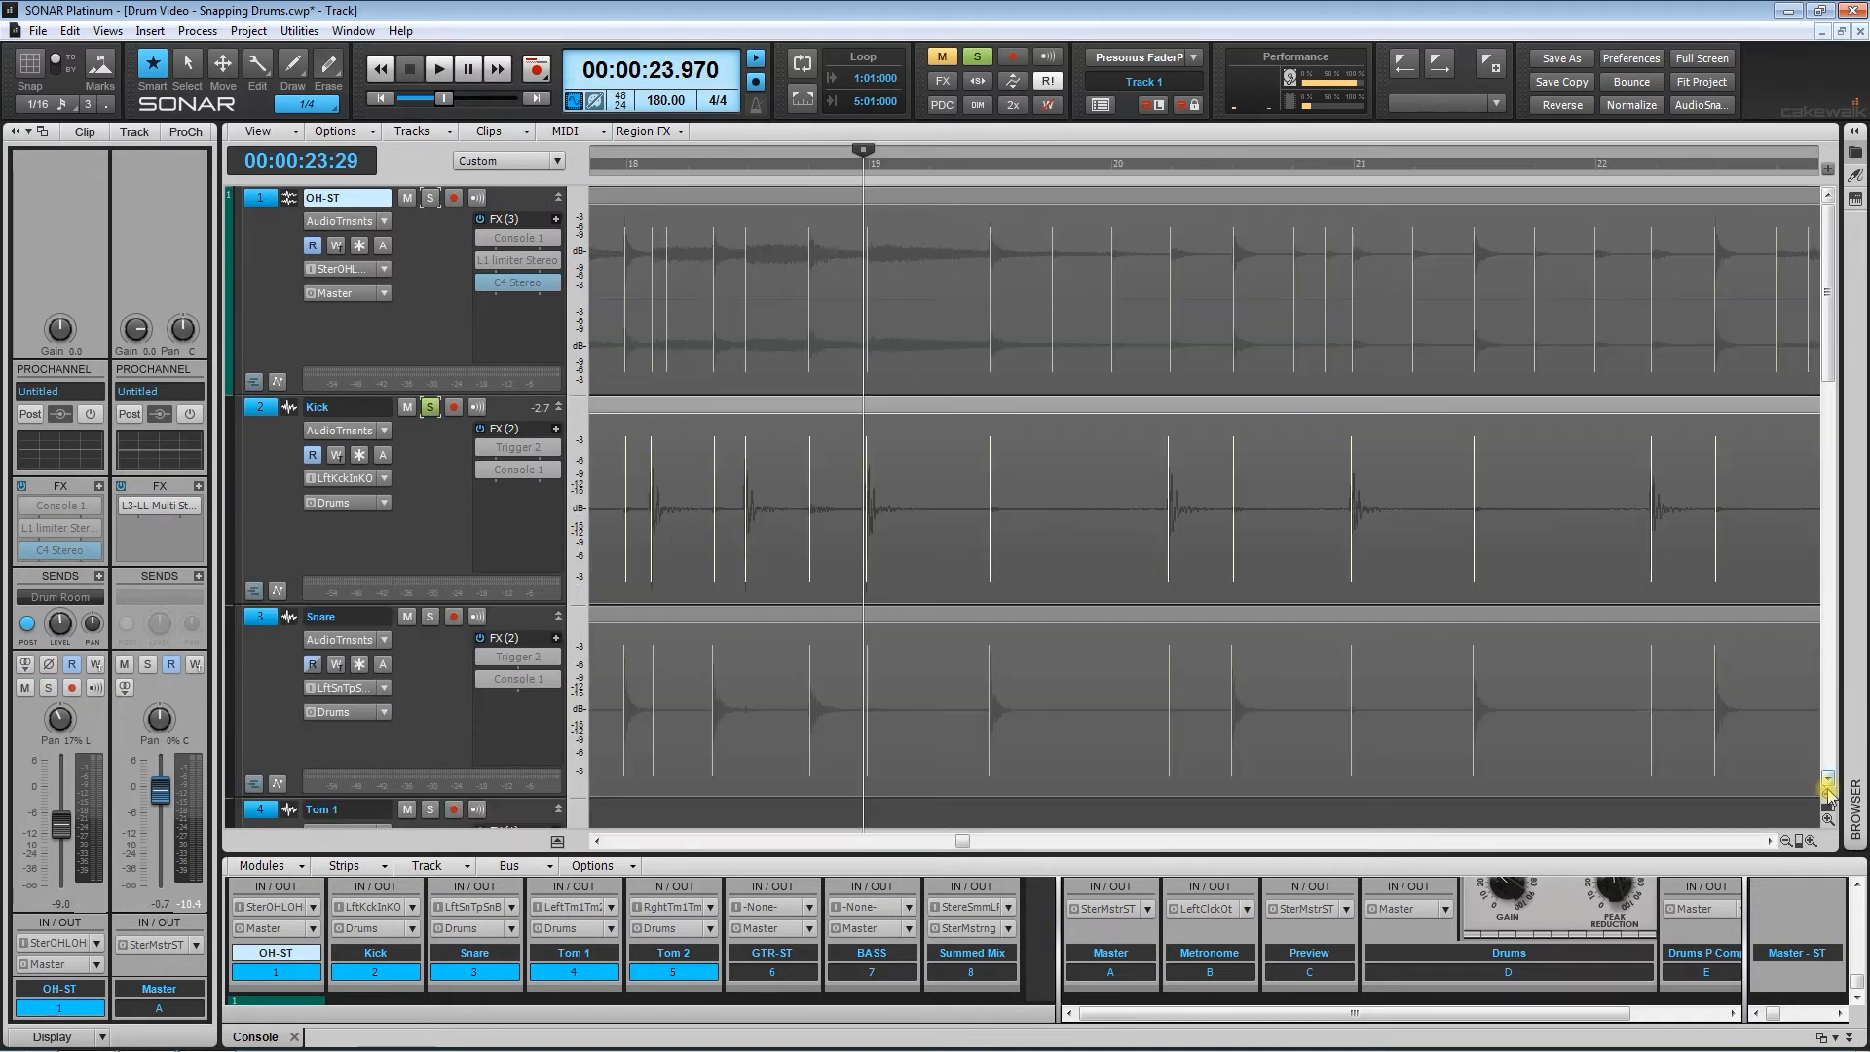
Step: Reduce the track heights to show all five drum tracks and turn on snap to grid
left_click_drag(1830, 794, 1831, 801)
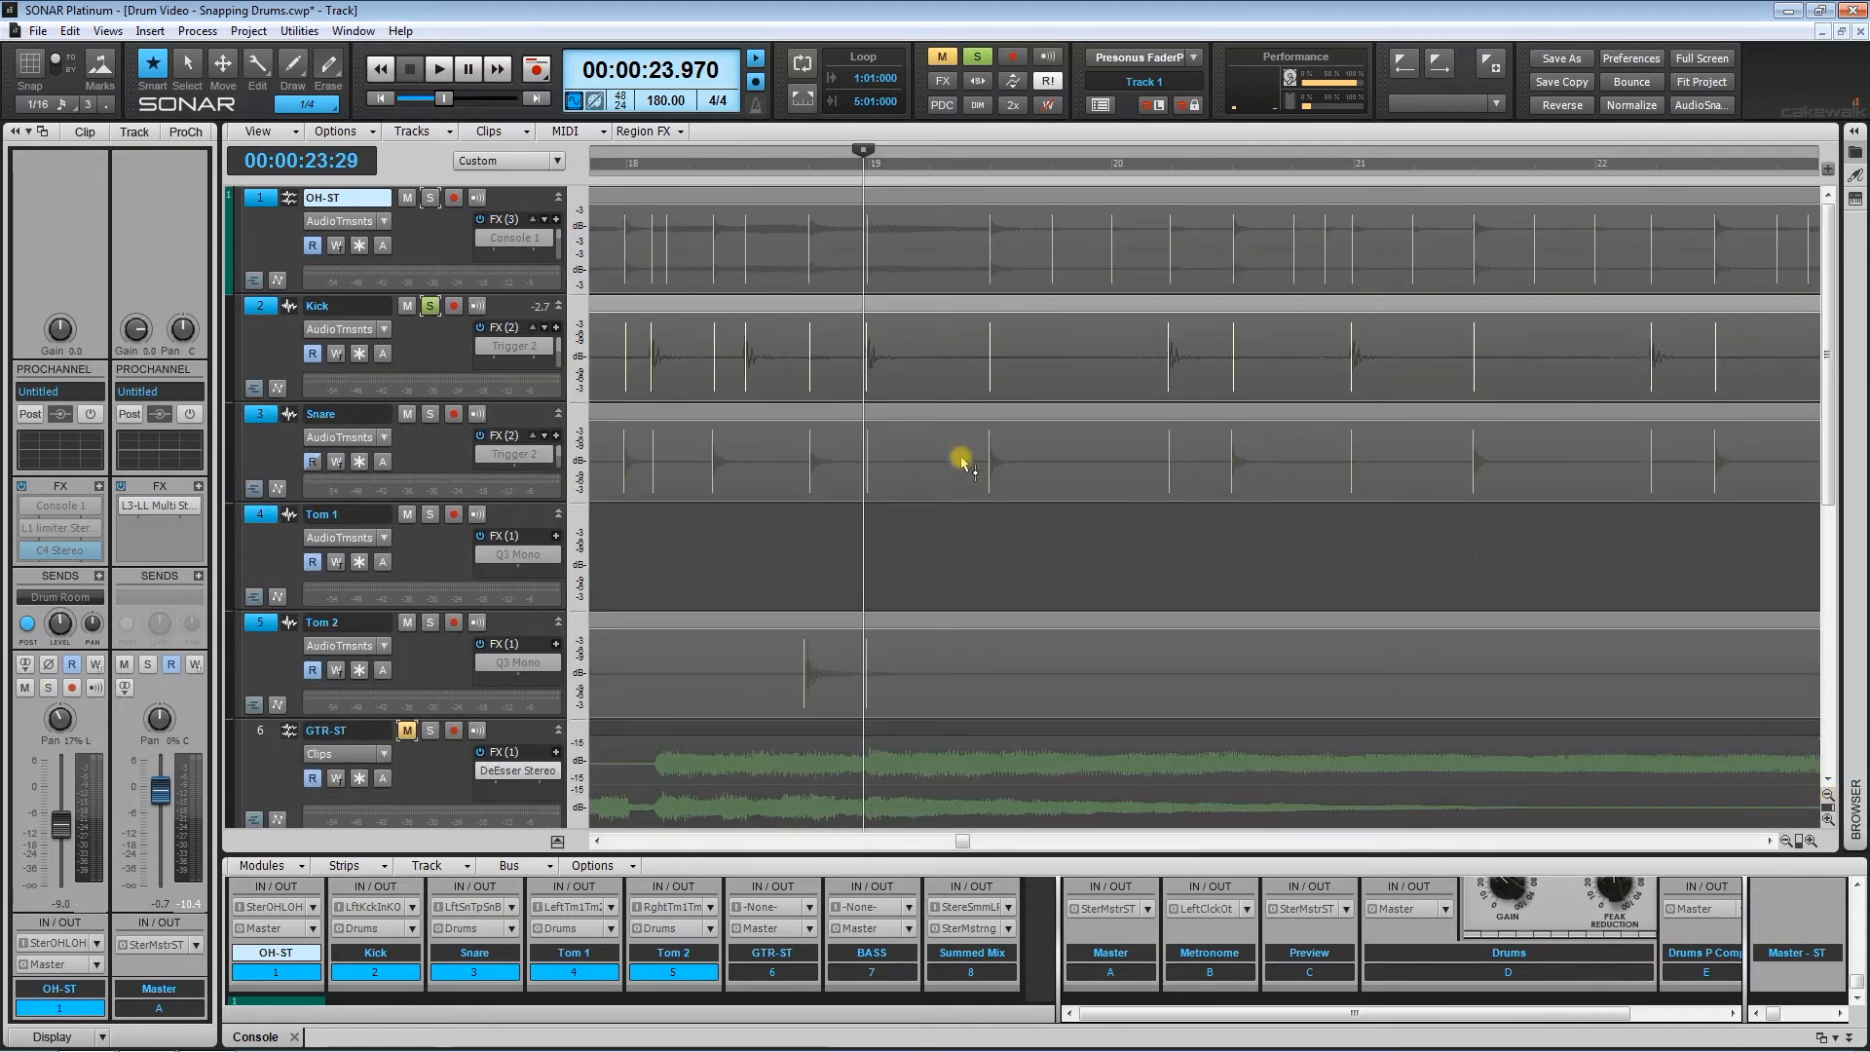
left_click(30, 66)
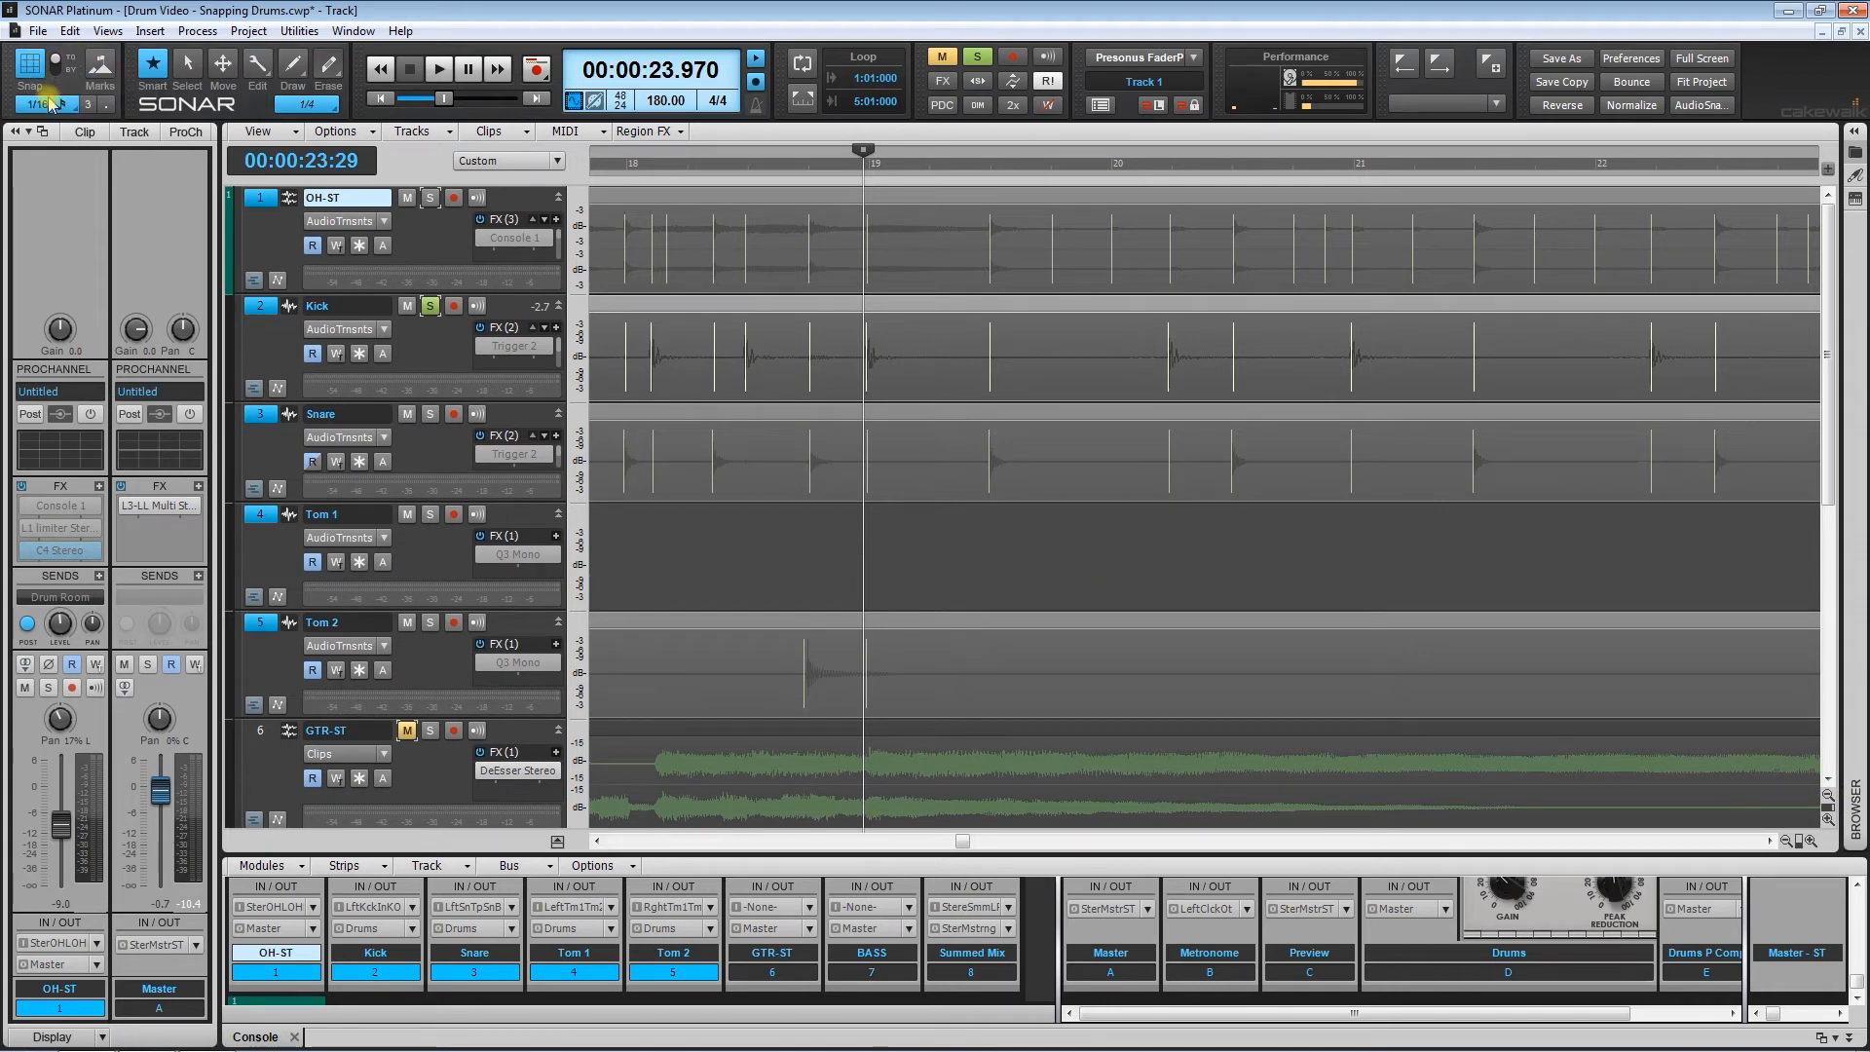
Step: Set the snap-to-grid resolution to 1/16 notes
left_click(48, 107)
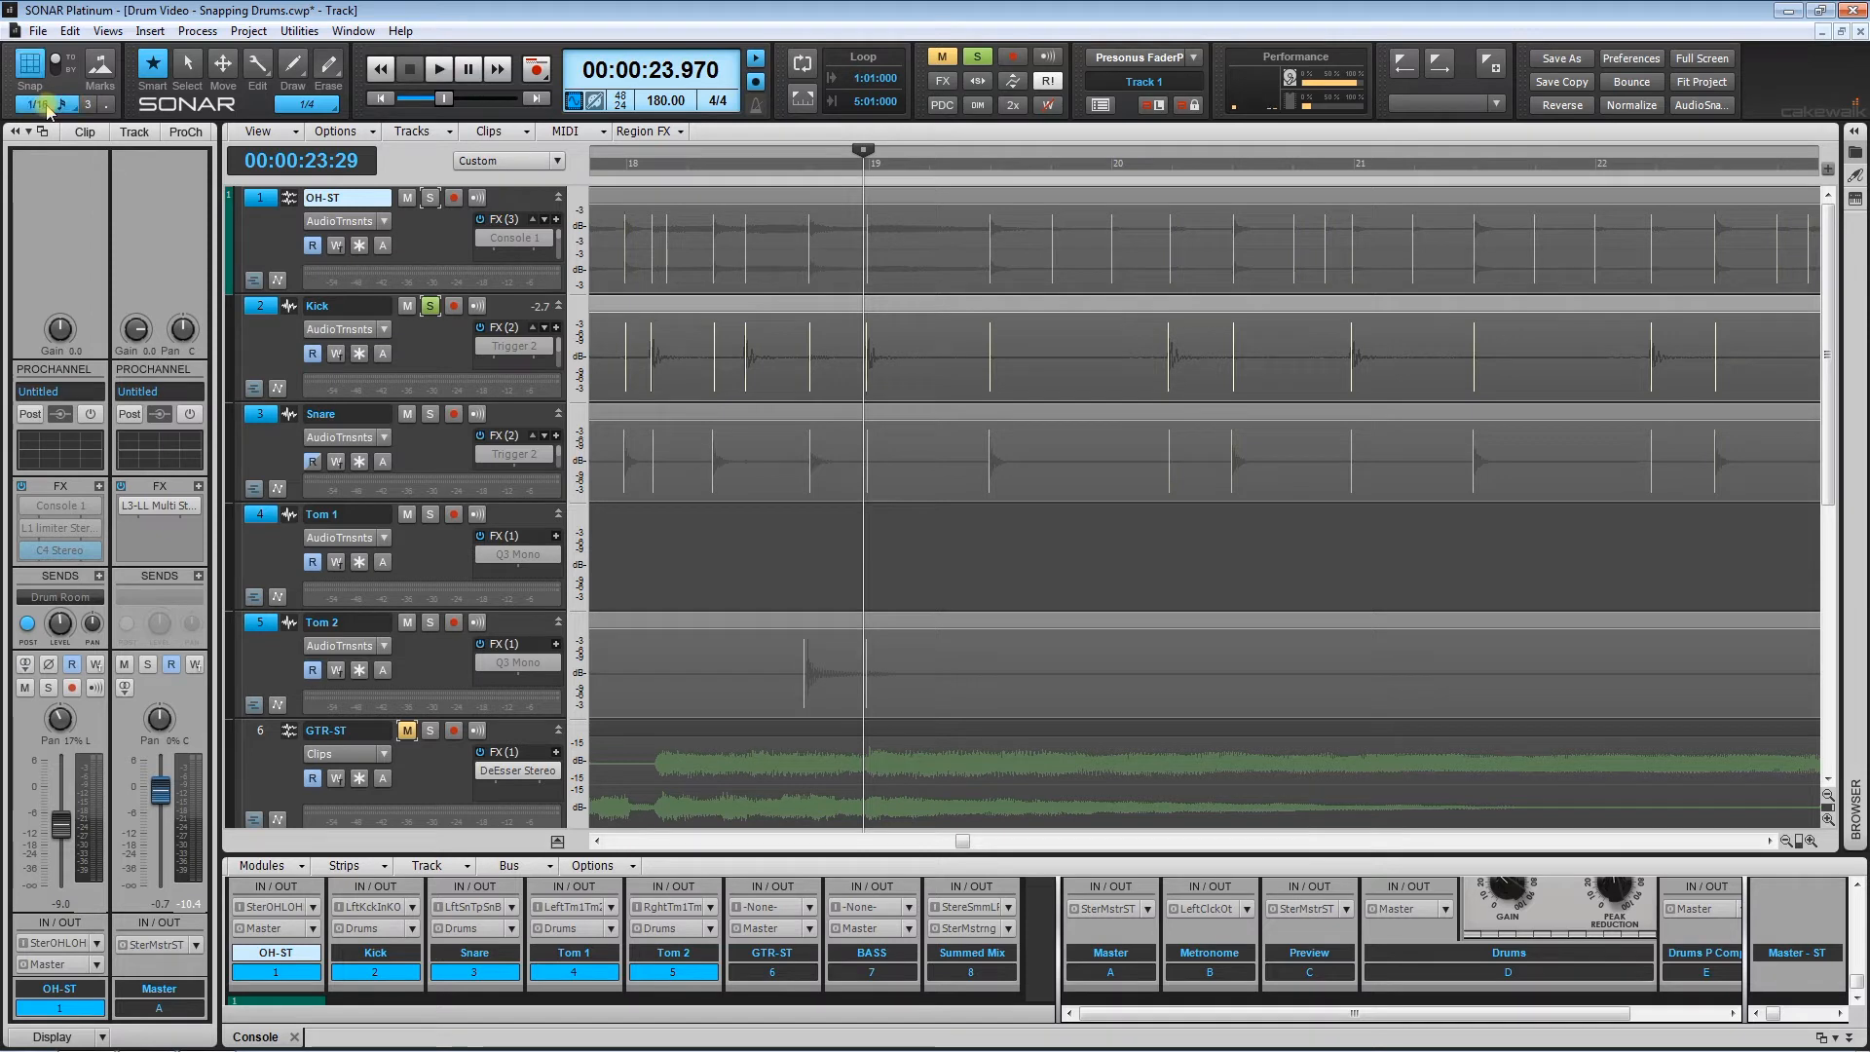
left_click(48, 107)
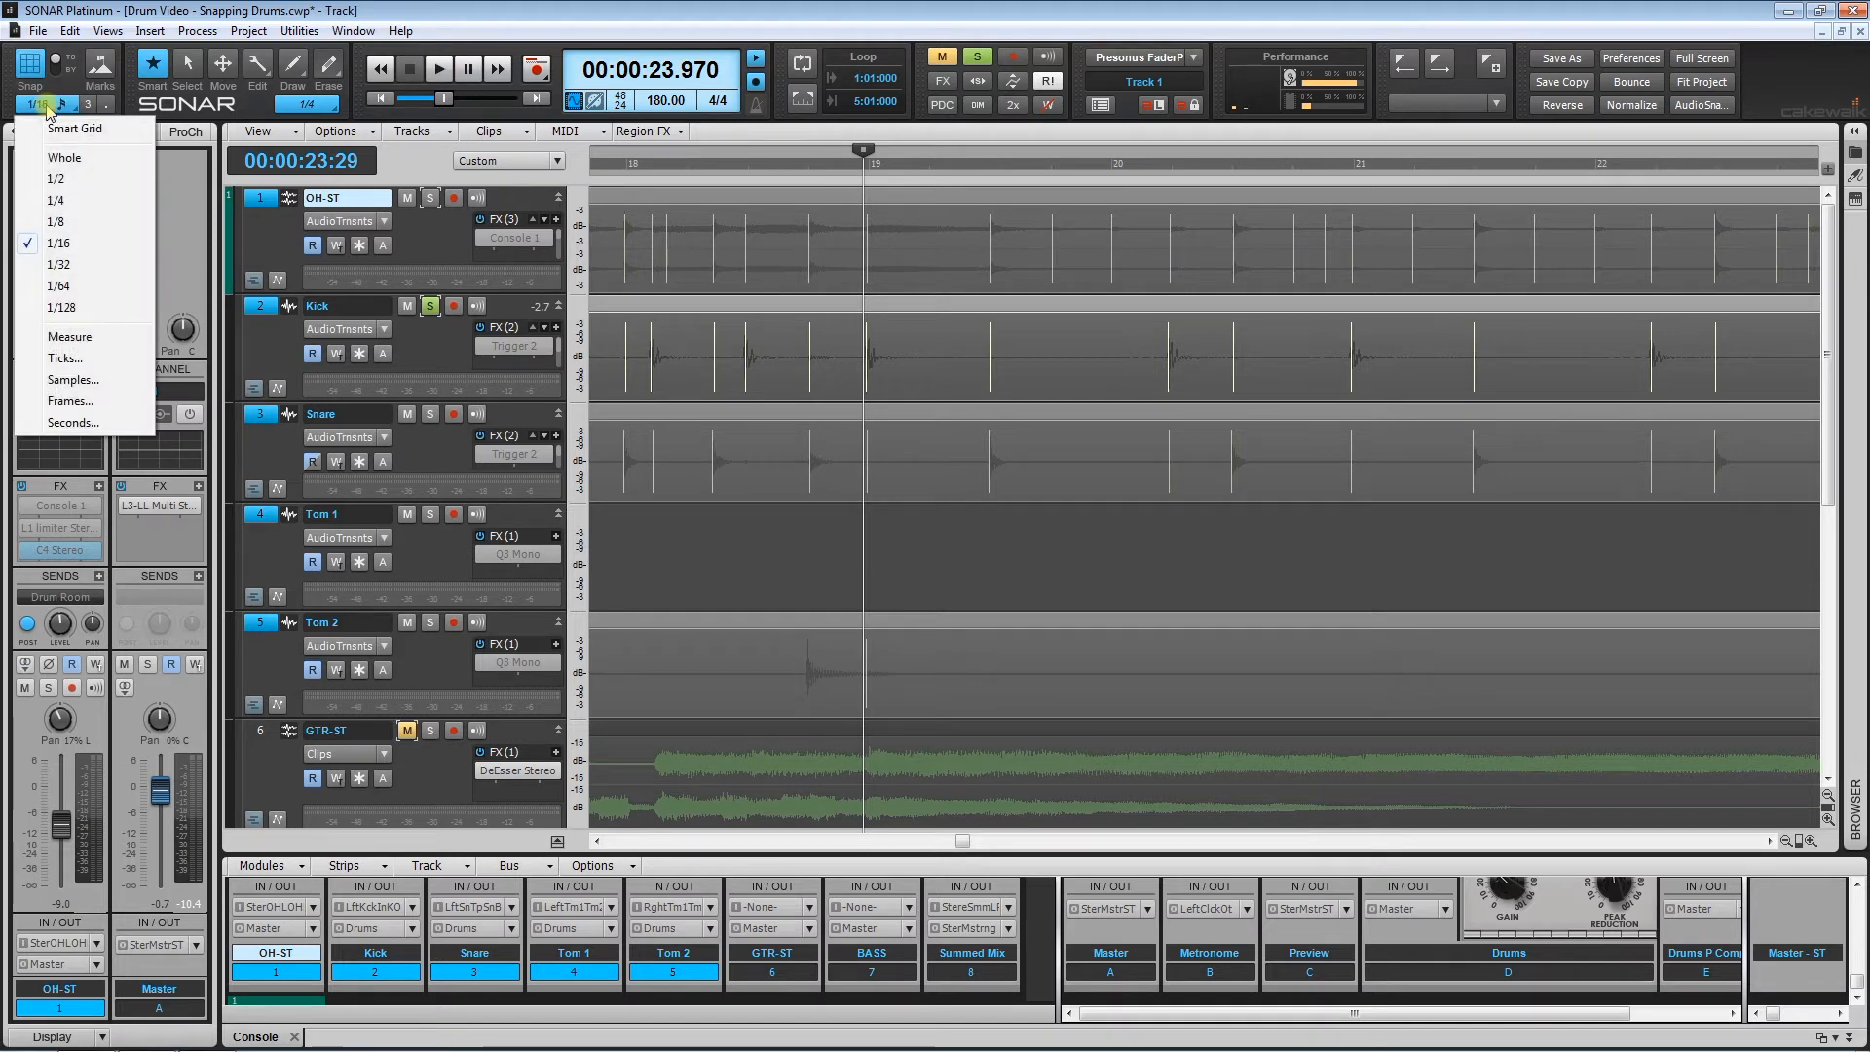
left_click(86, 245)
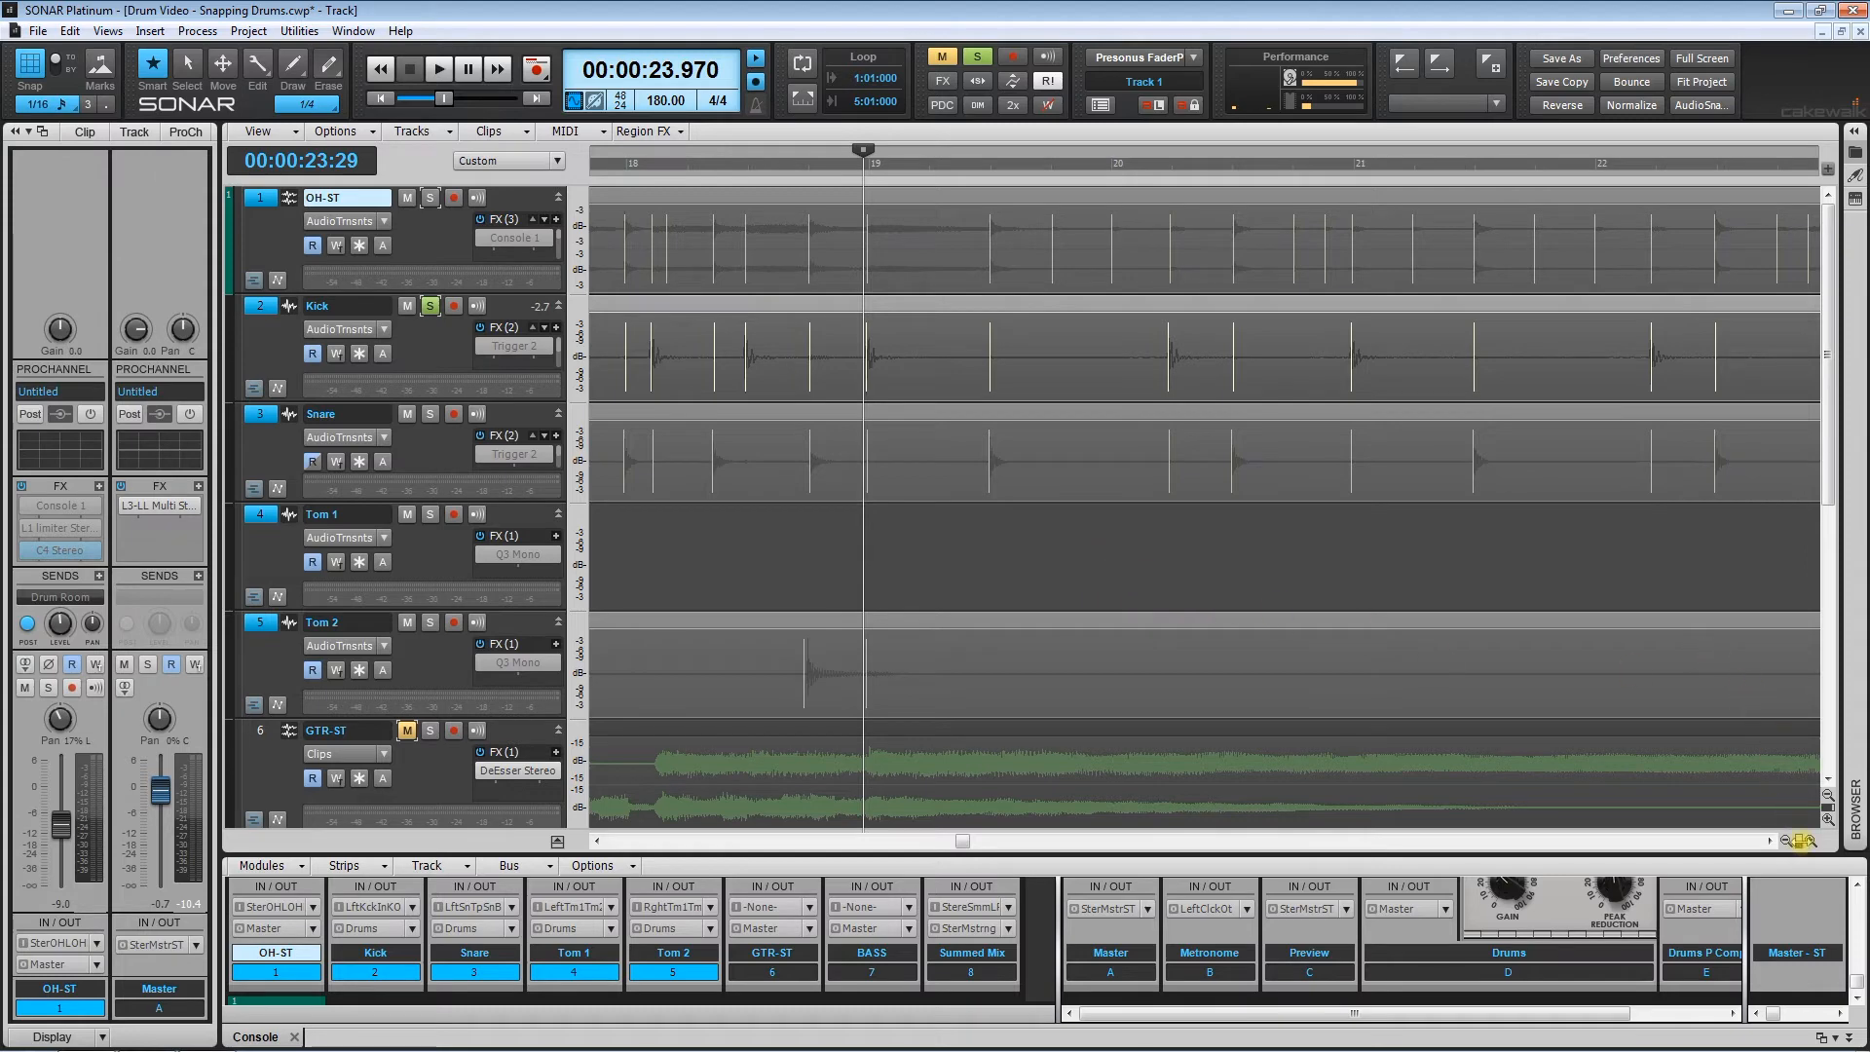
Step: Place the playhead at 00:00:24:00 and solo OH-ST, Snare, Tom 1 and Tom 2 in addition to Kick
left_click_drag(1798, 840, 1745, 780)
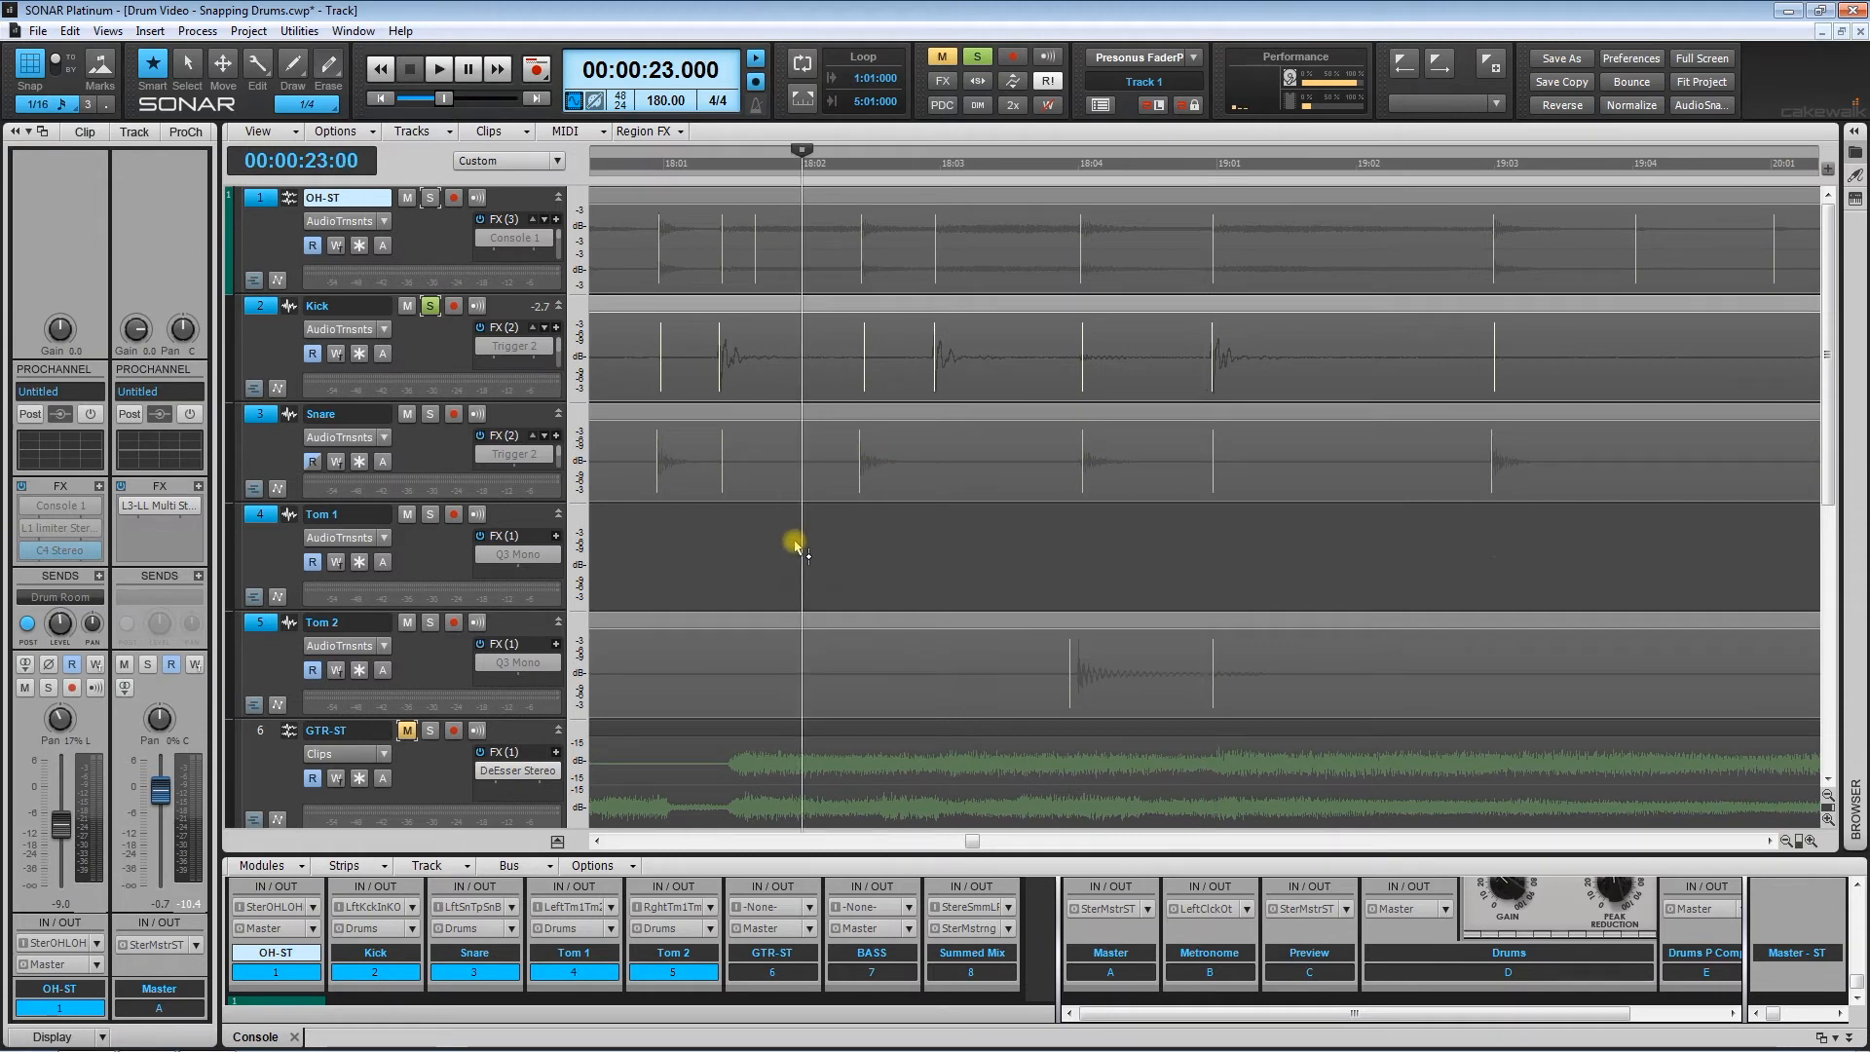
key("space")
key("space")
left_click(1208, 531)
left_click(430, 197)
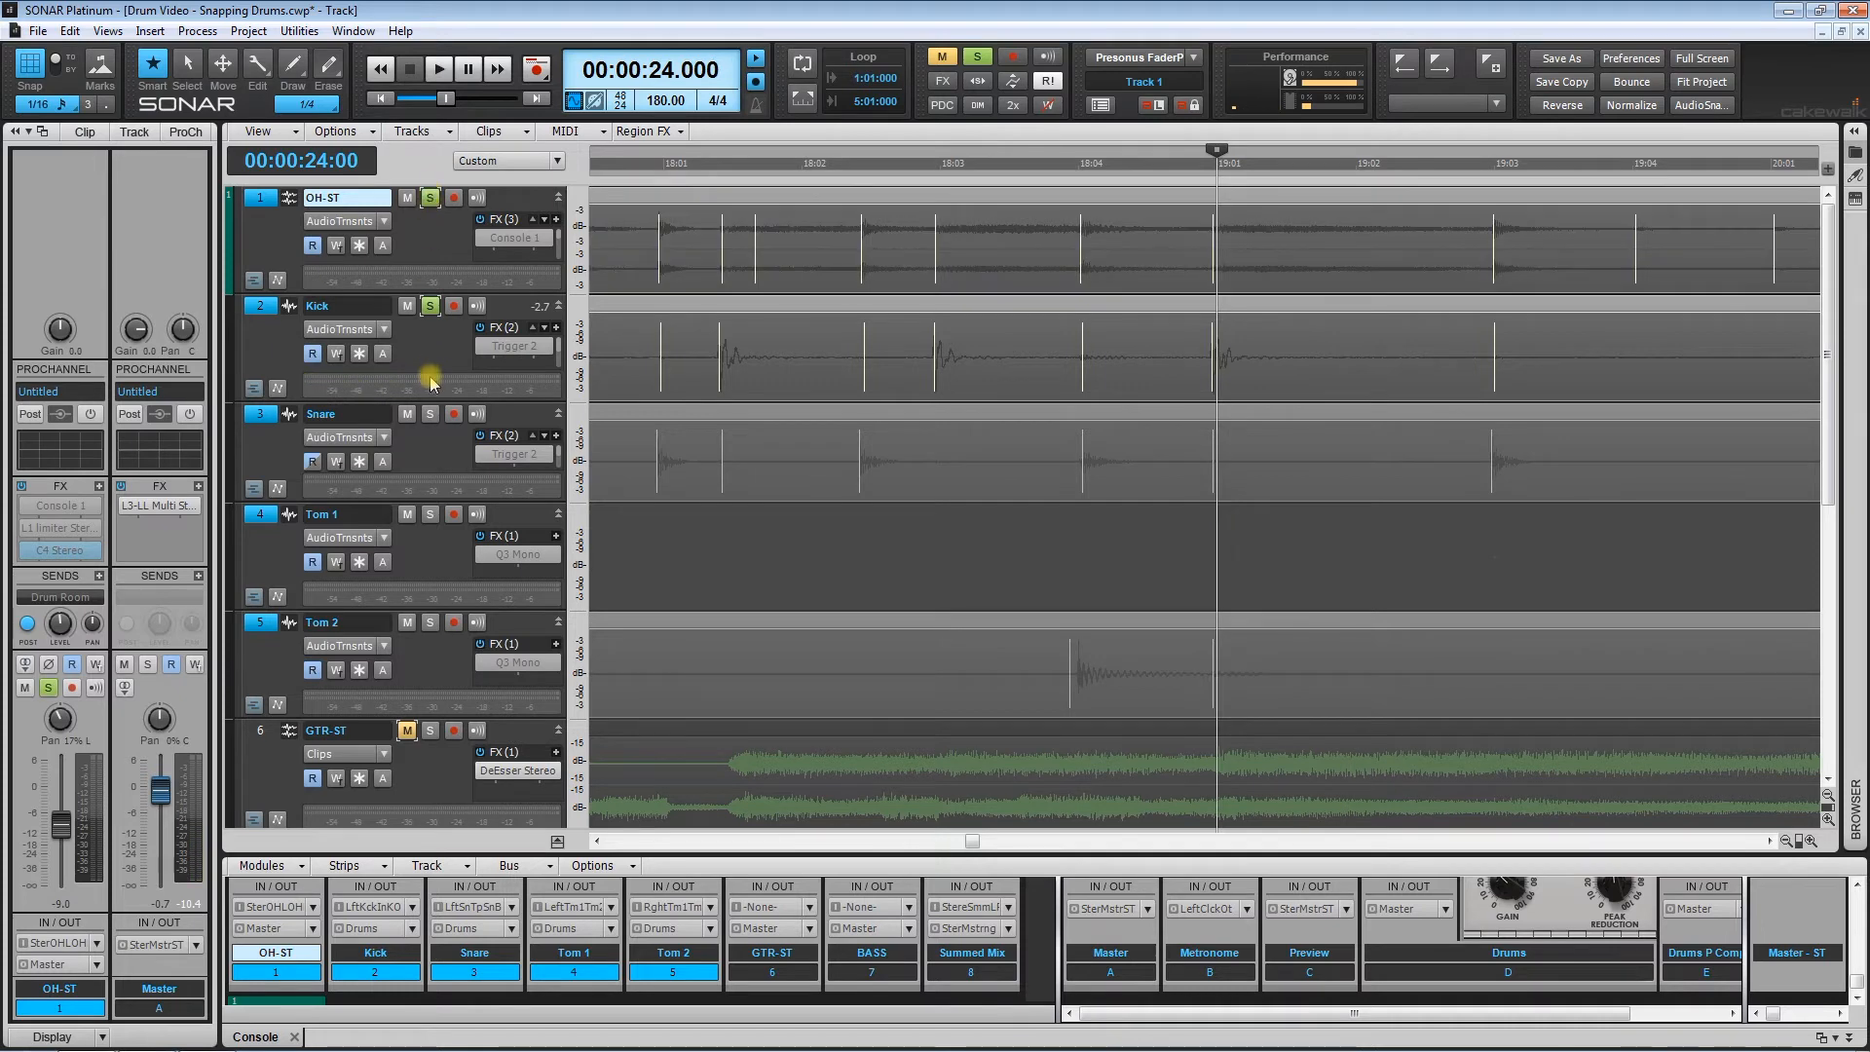
left_click(429, 414)
left_click(430, 514)
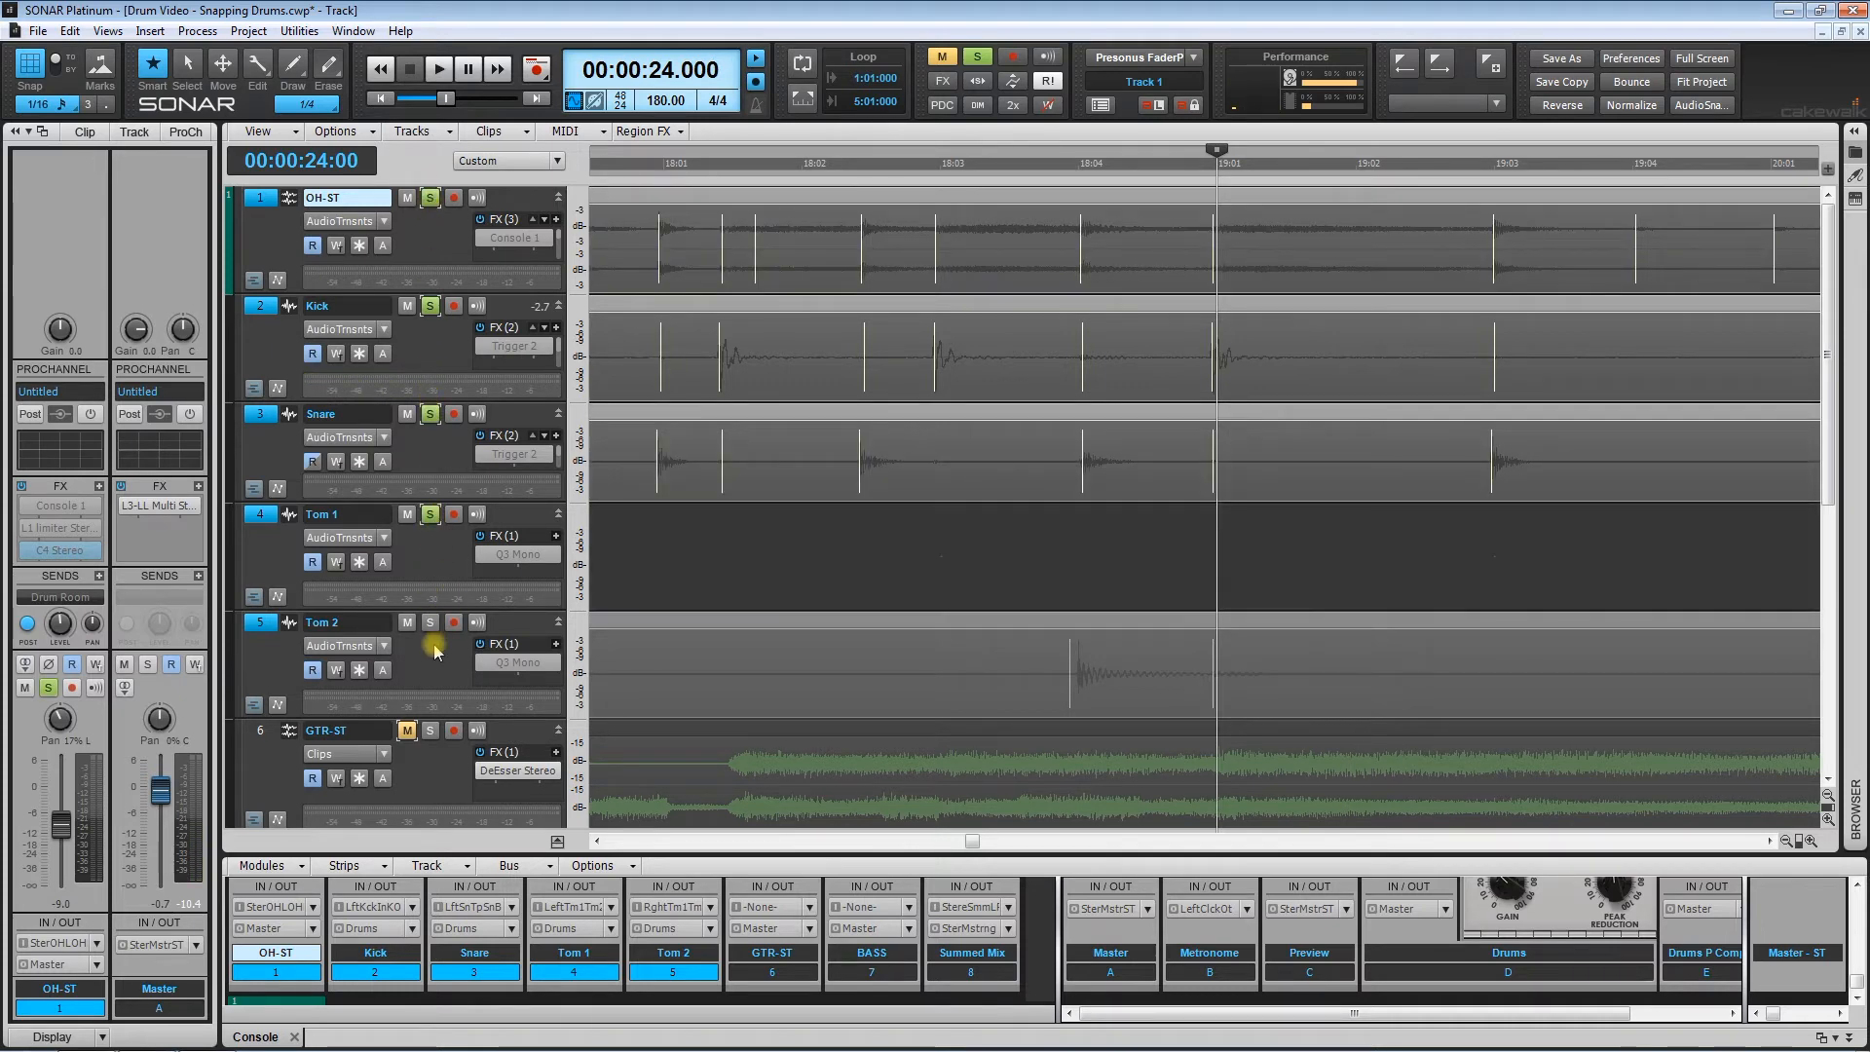
left_click(430, 623)
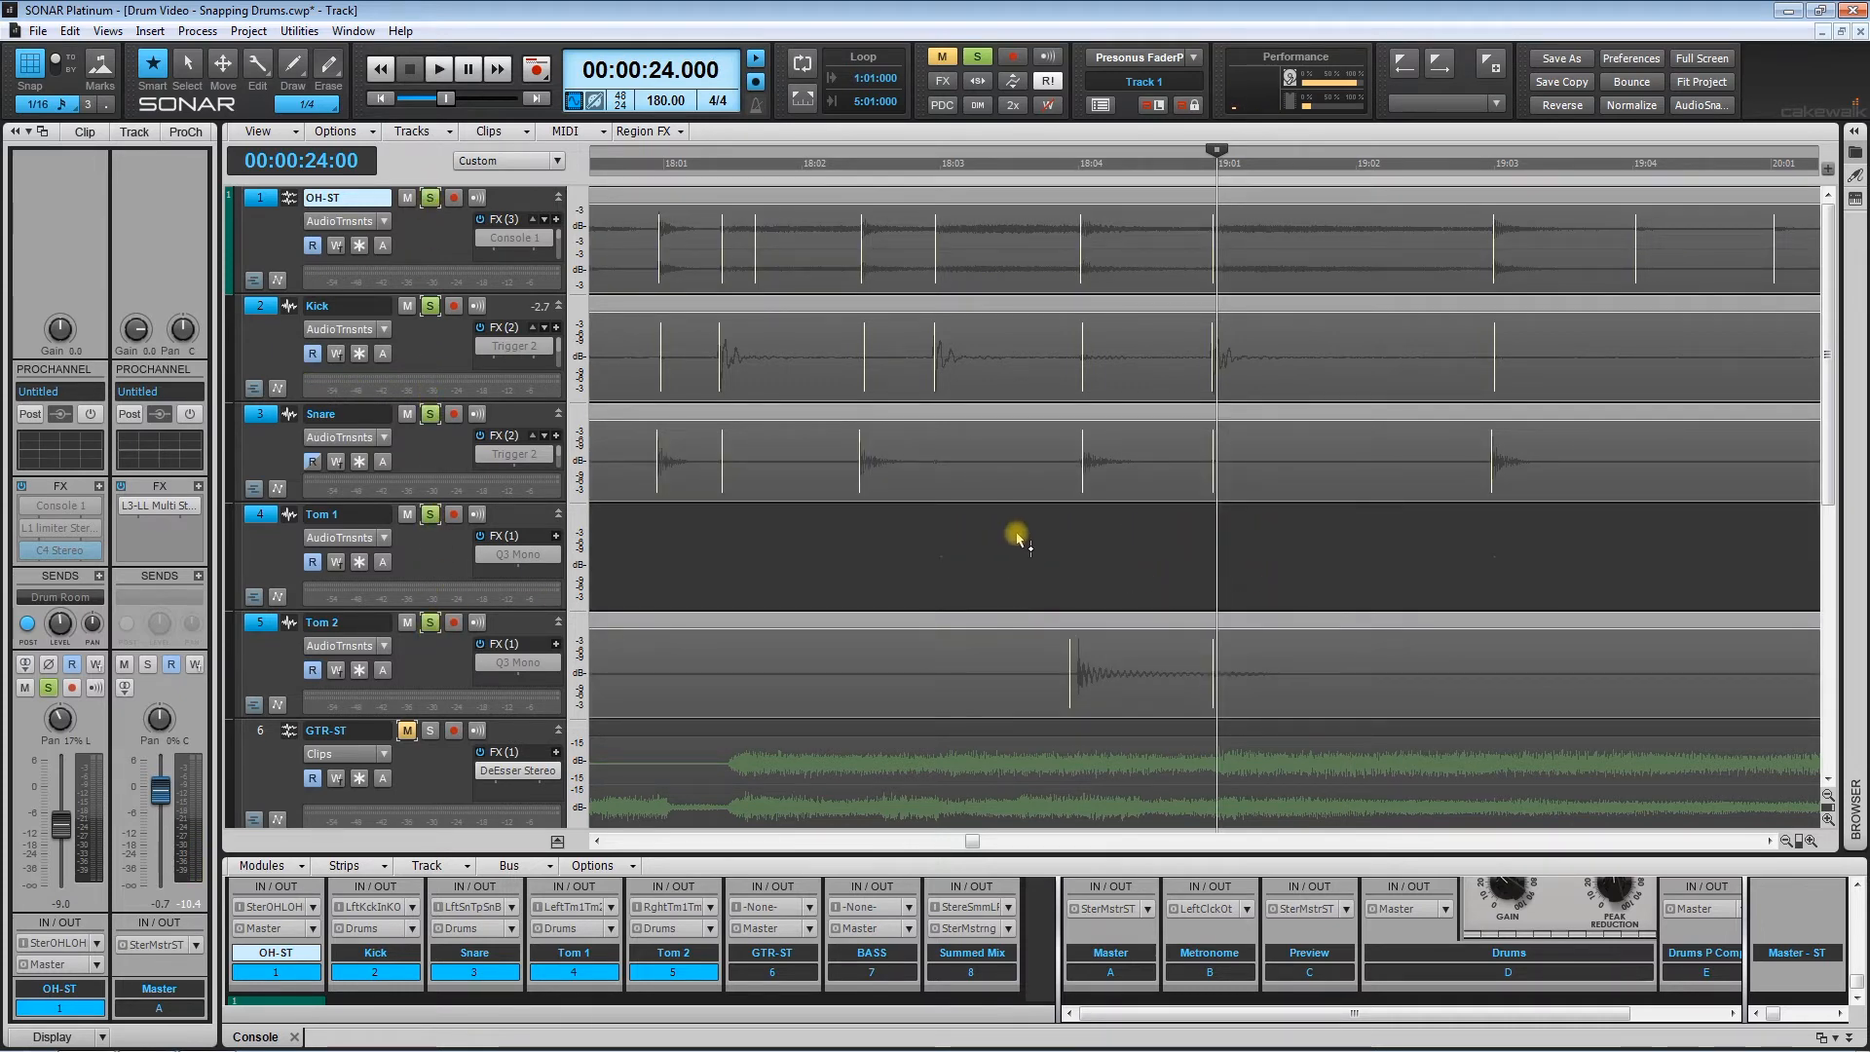
Step: Select the transient markers at the start of measure 19 on all drum tracks and move them together, snapping the Kick marker to 19:01:000
left_click(1079, 181)
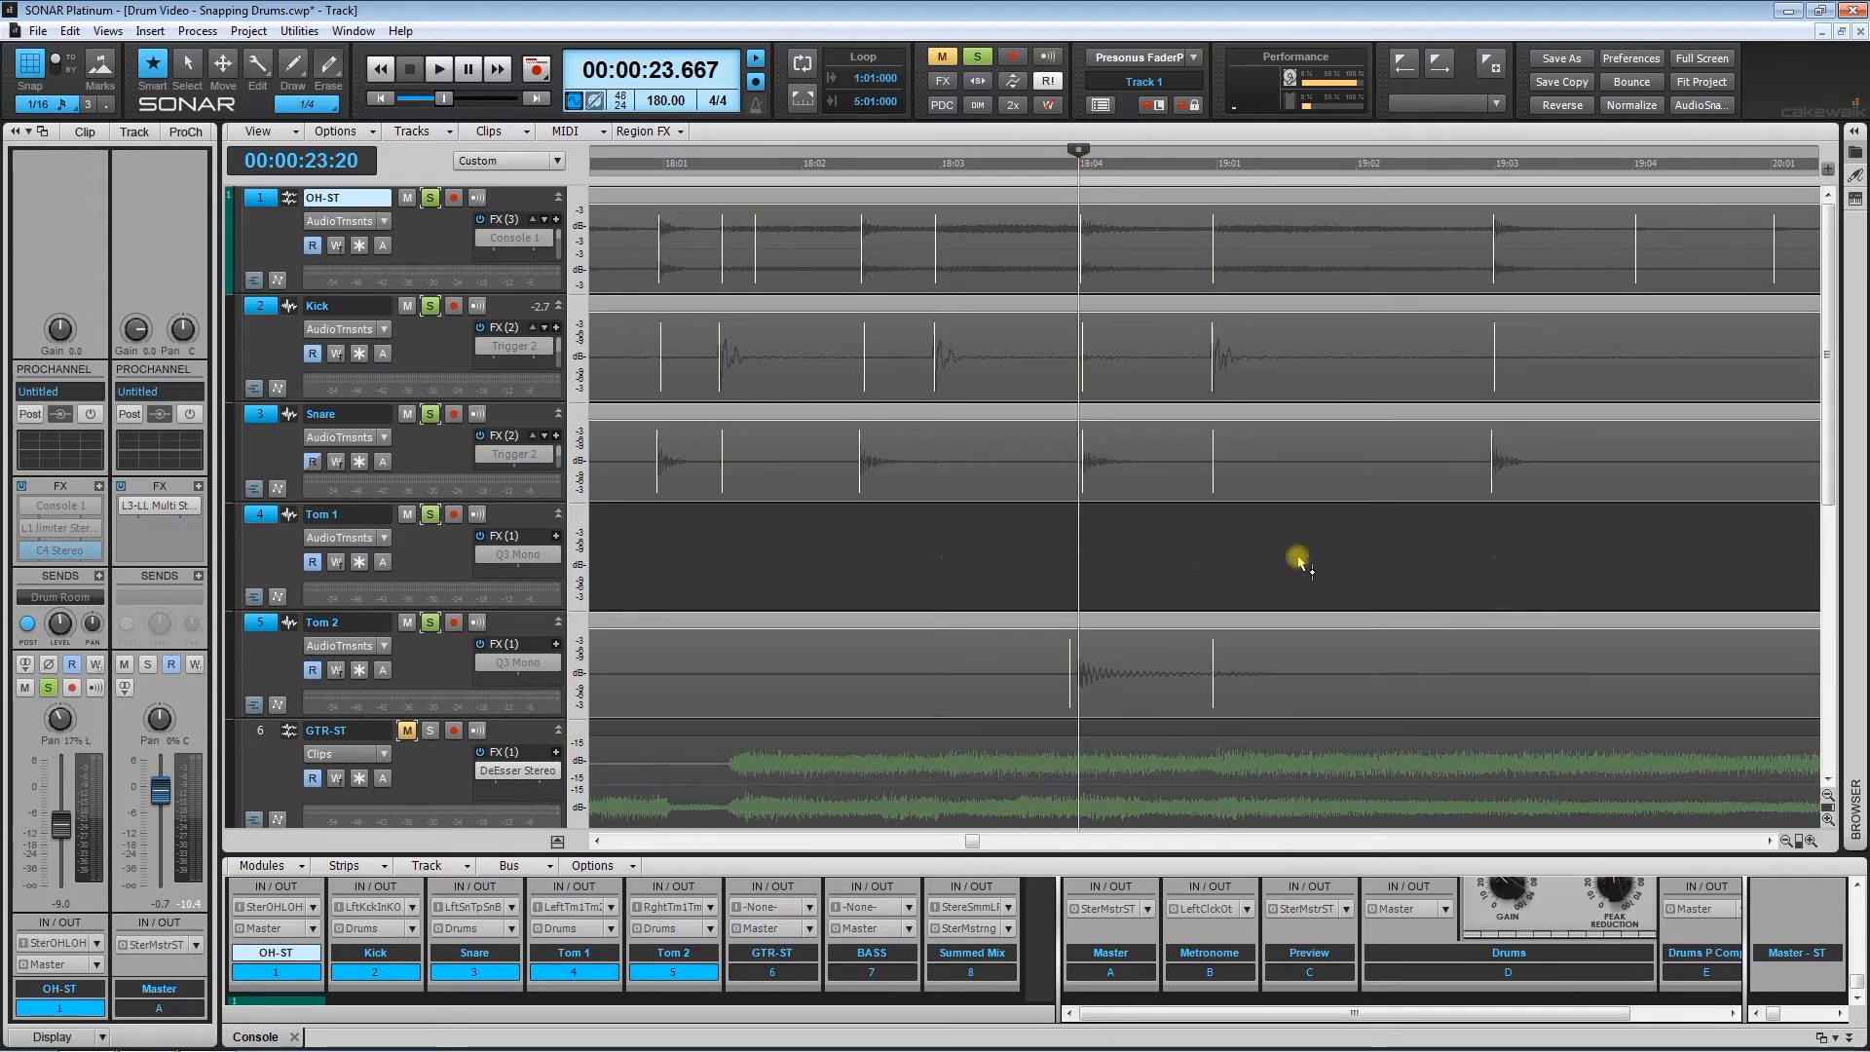
left_click(1213, 526)
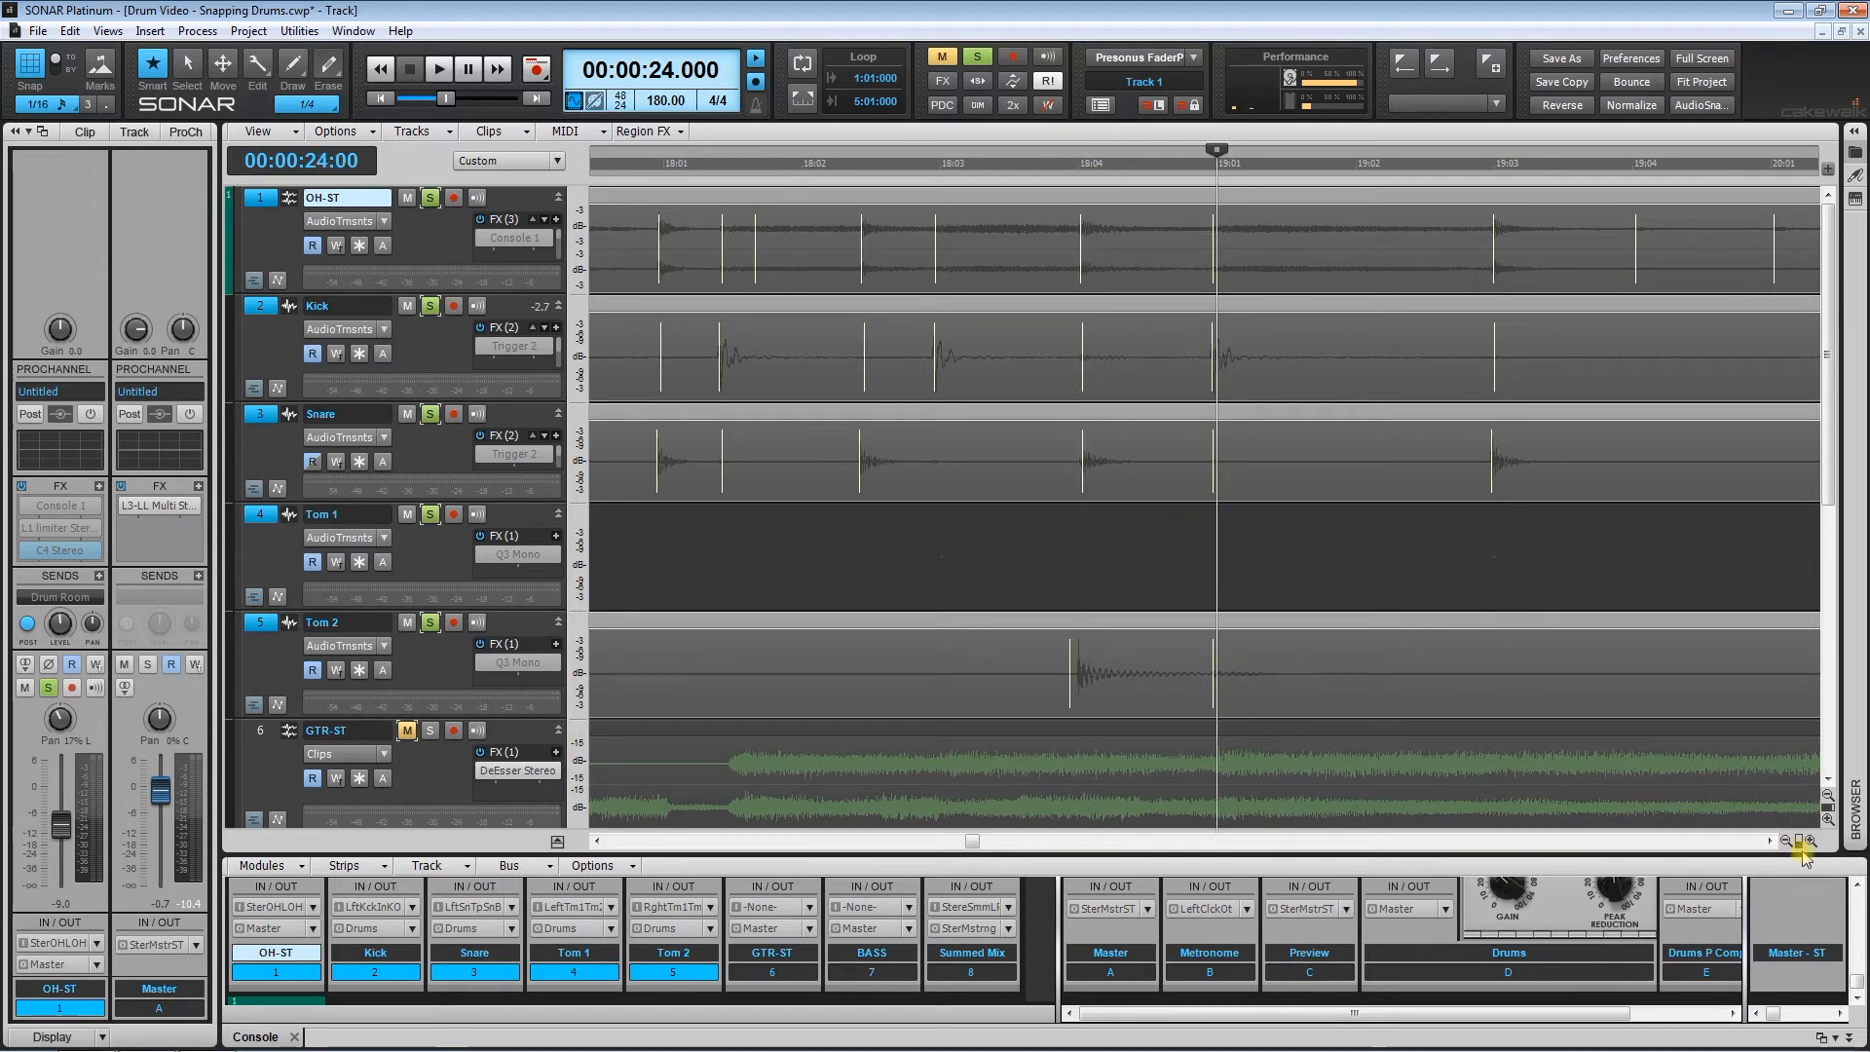
left_click_drag(1799, 840, 1729, 820)
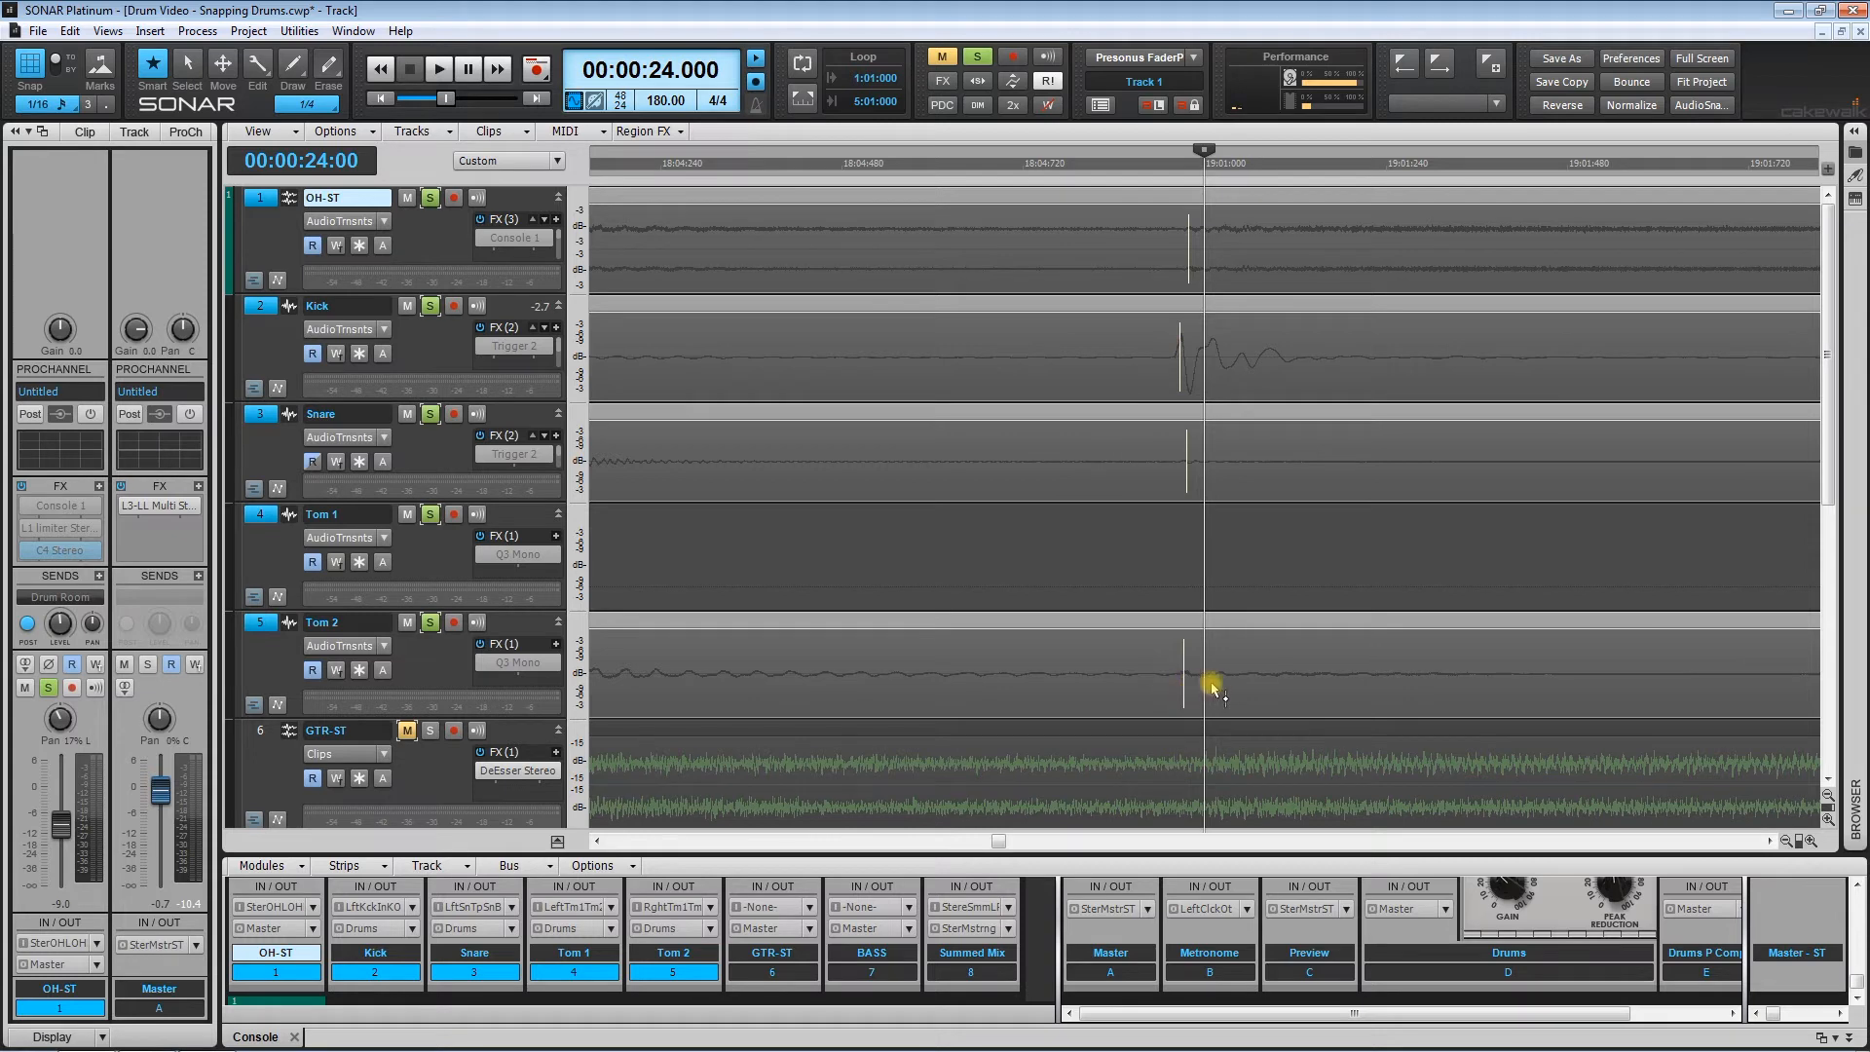
left_click_drag(1256, 689, 1151, 258)
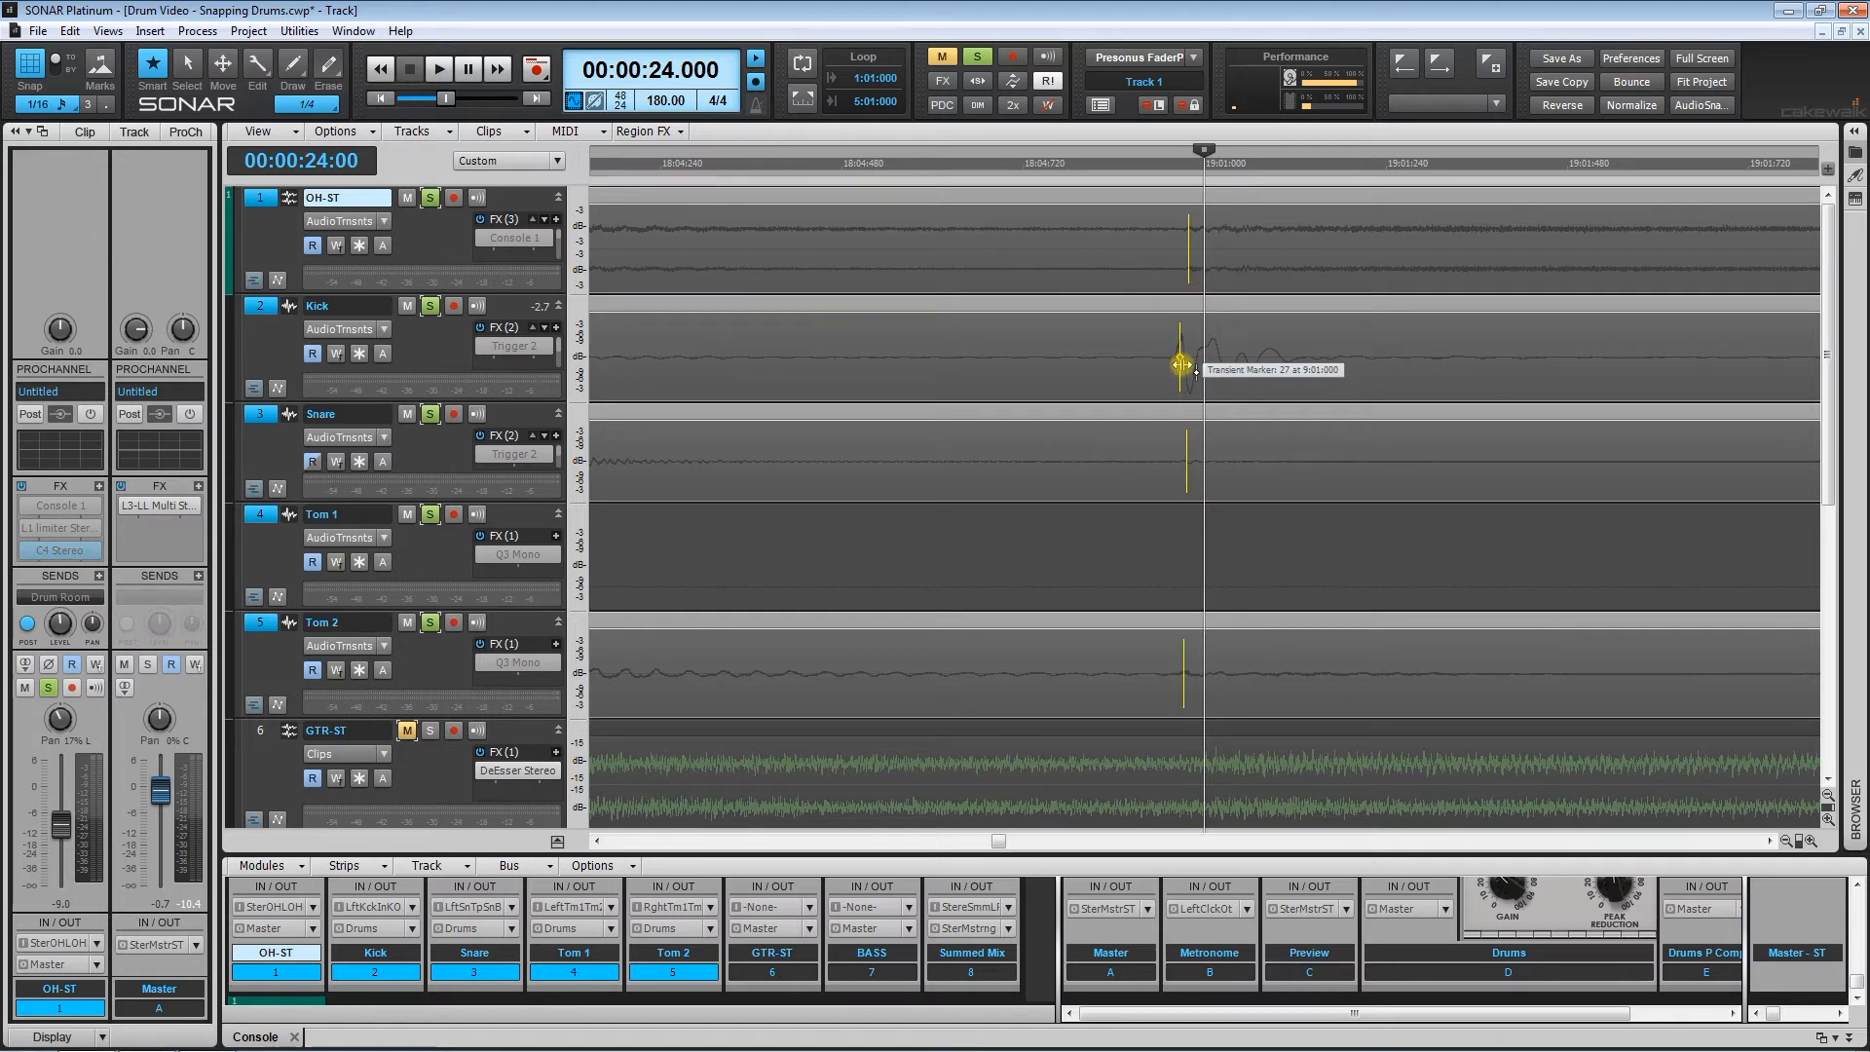
left_click_drag(1192, 380, 1200, 378)
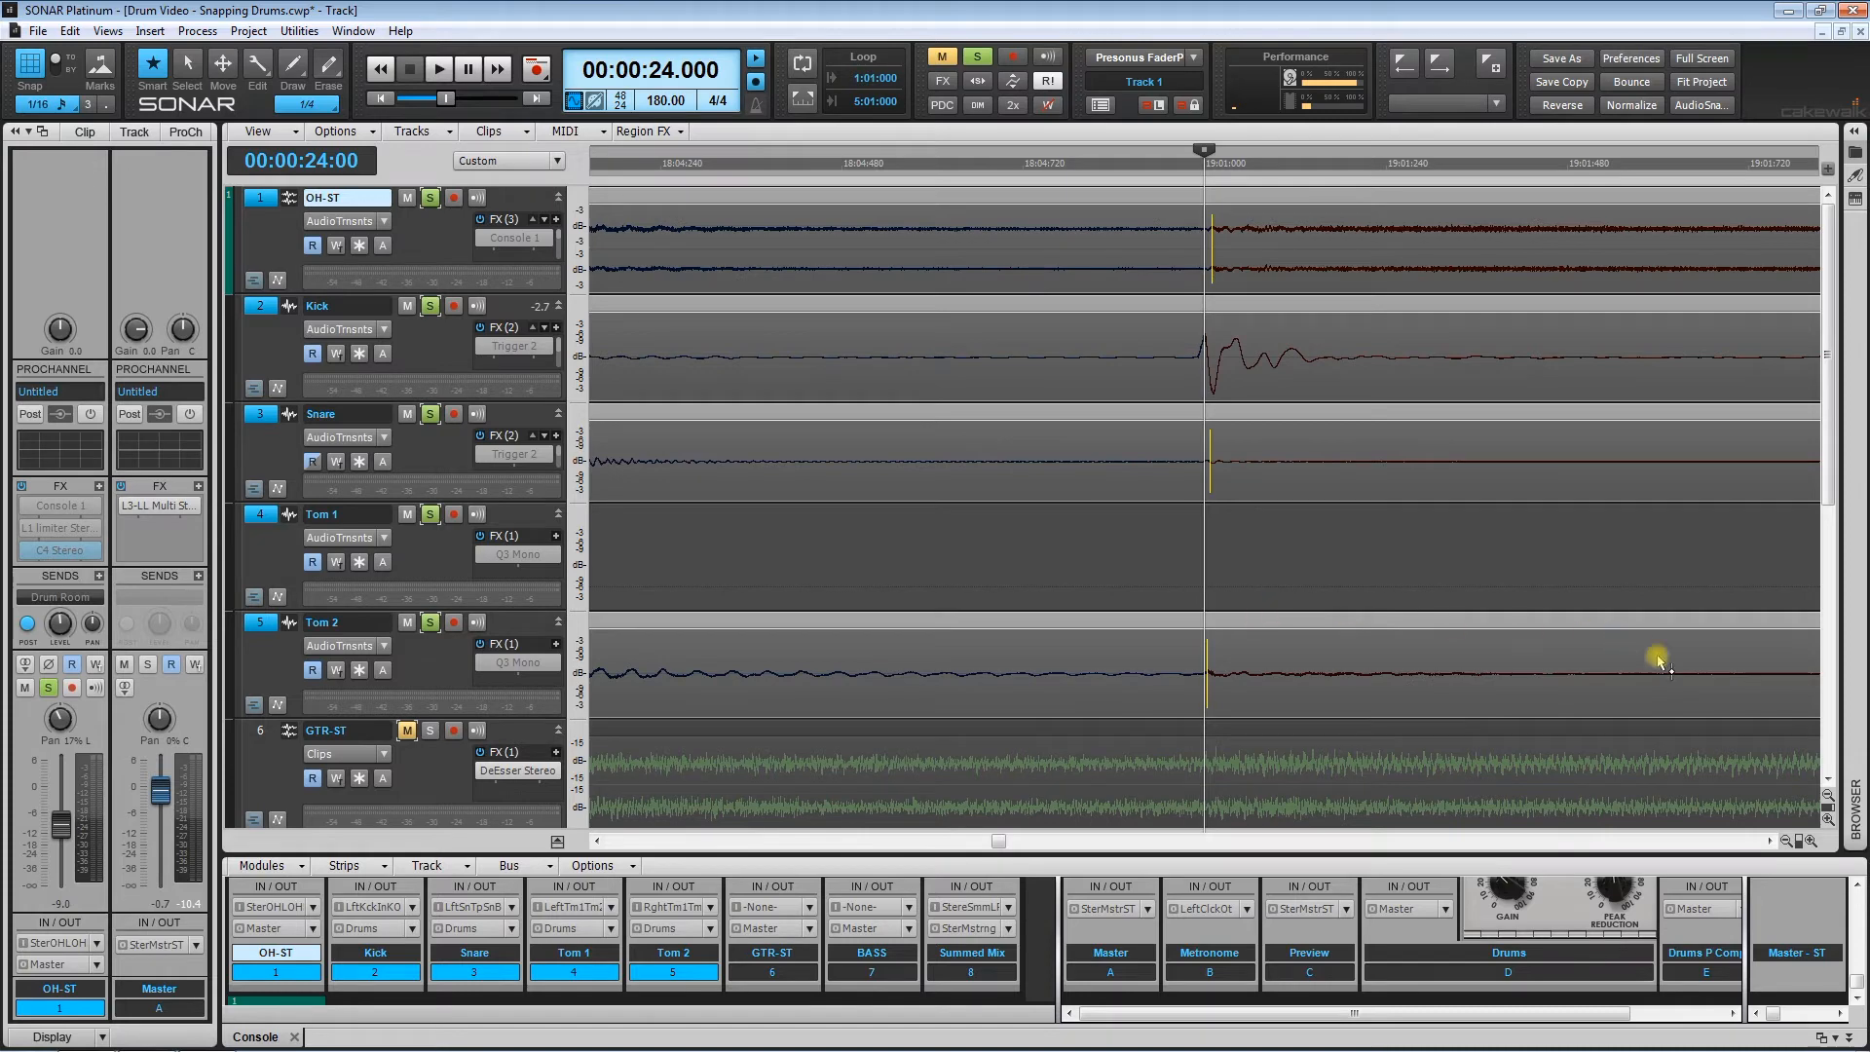
left_click_drag(1799, 841, 1746, 821)
left_click(1207, 530)
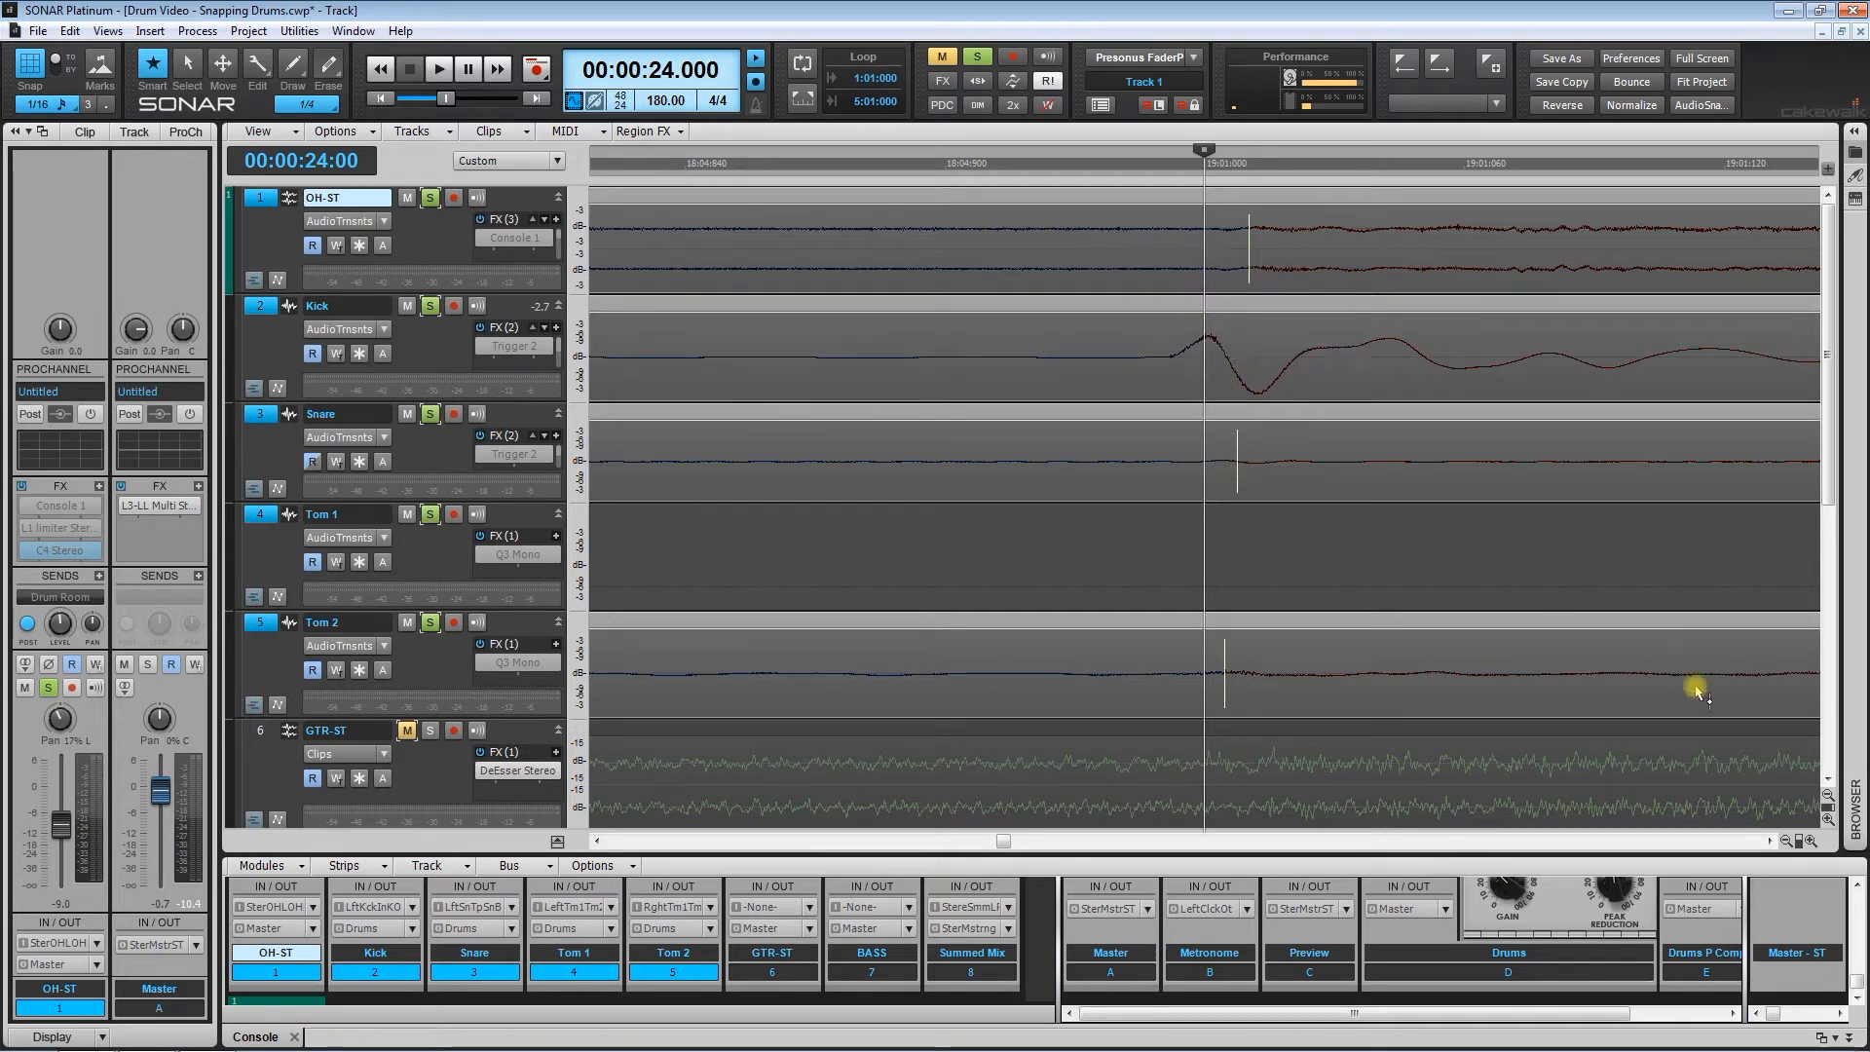
Step: Select the OH-ST, Kick and Snare transient markers near 19:03 and move them together so the Snare marker snaps to 19:03:000
left_click(1795, 841)
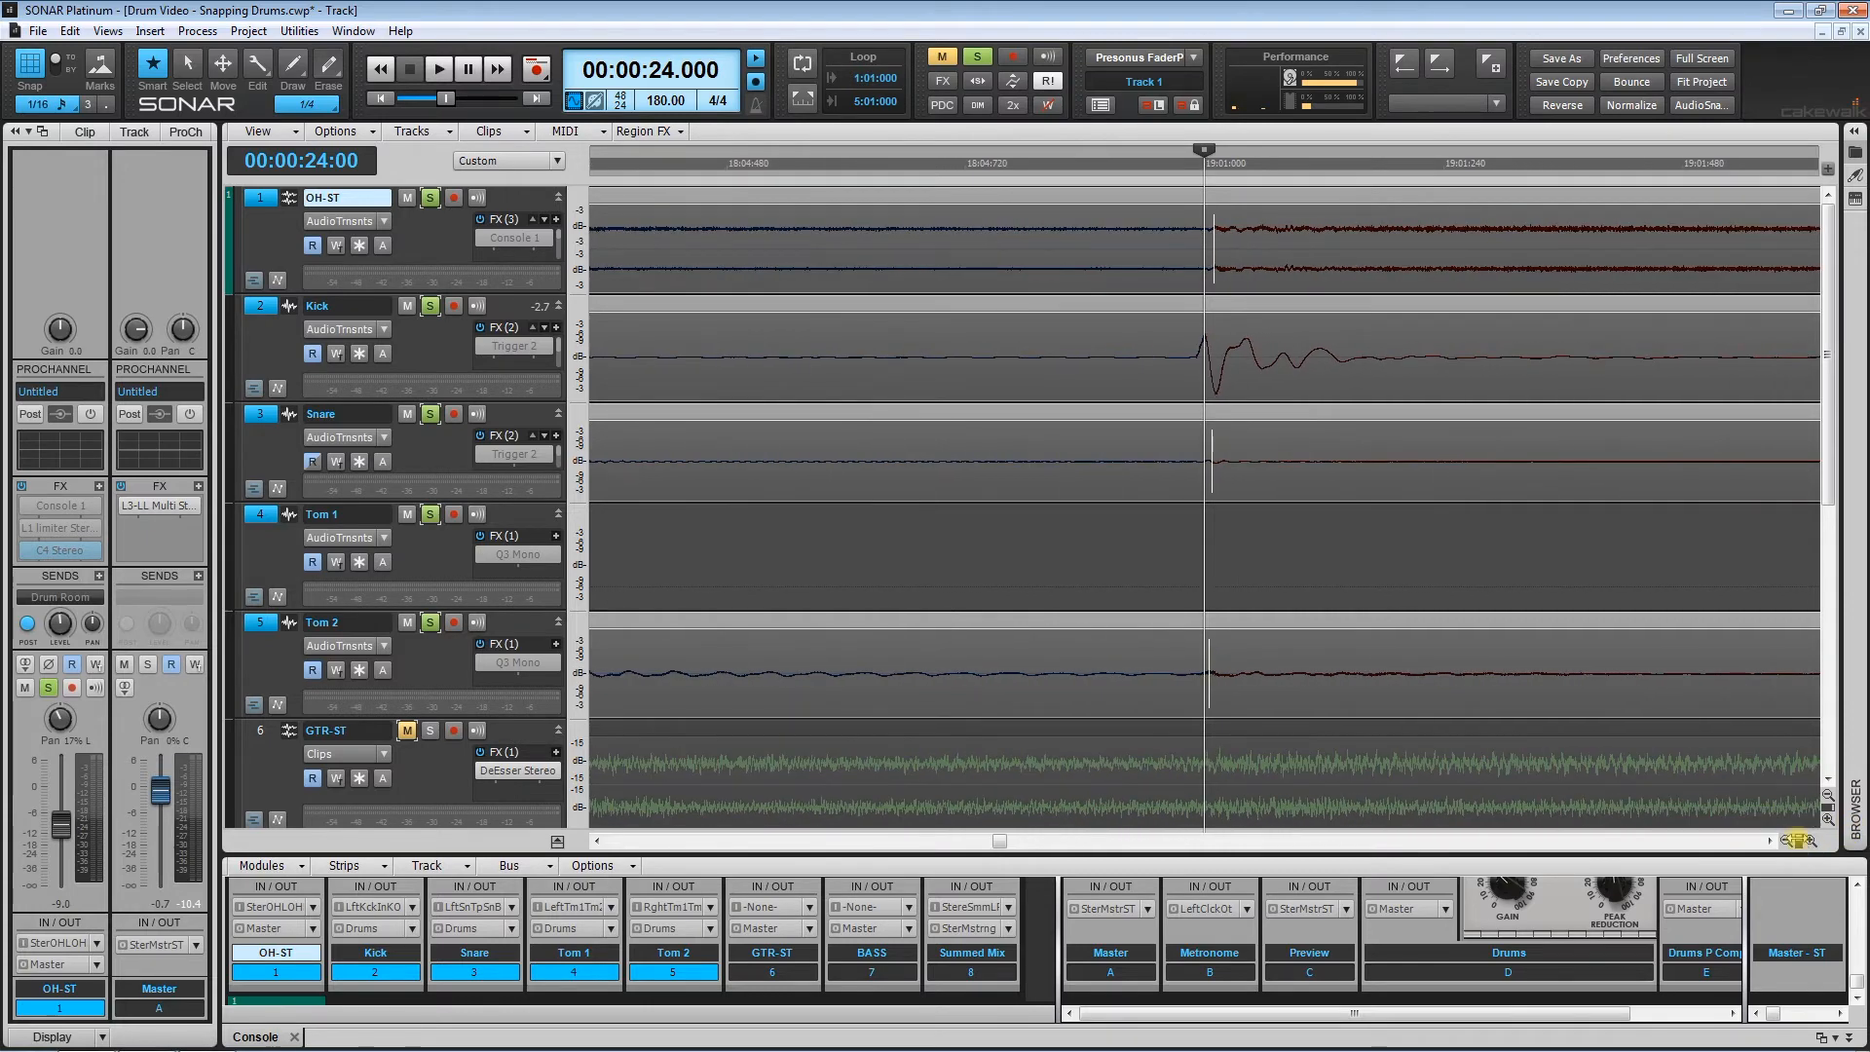
left_click(1770, 840)
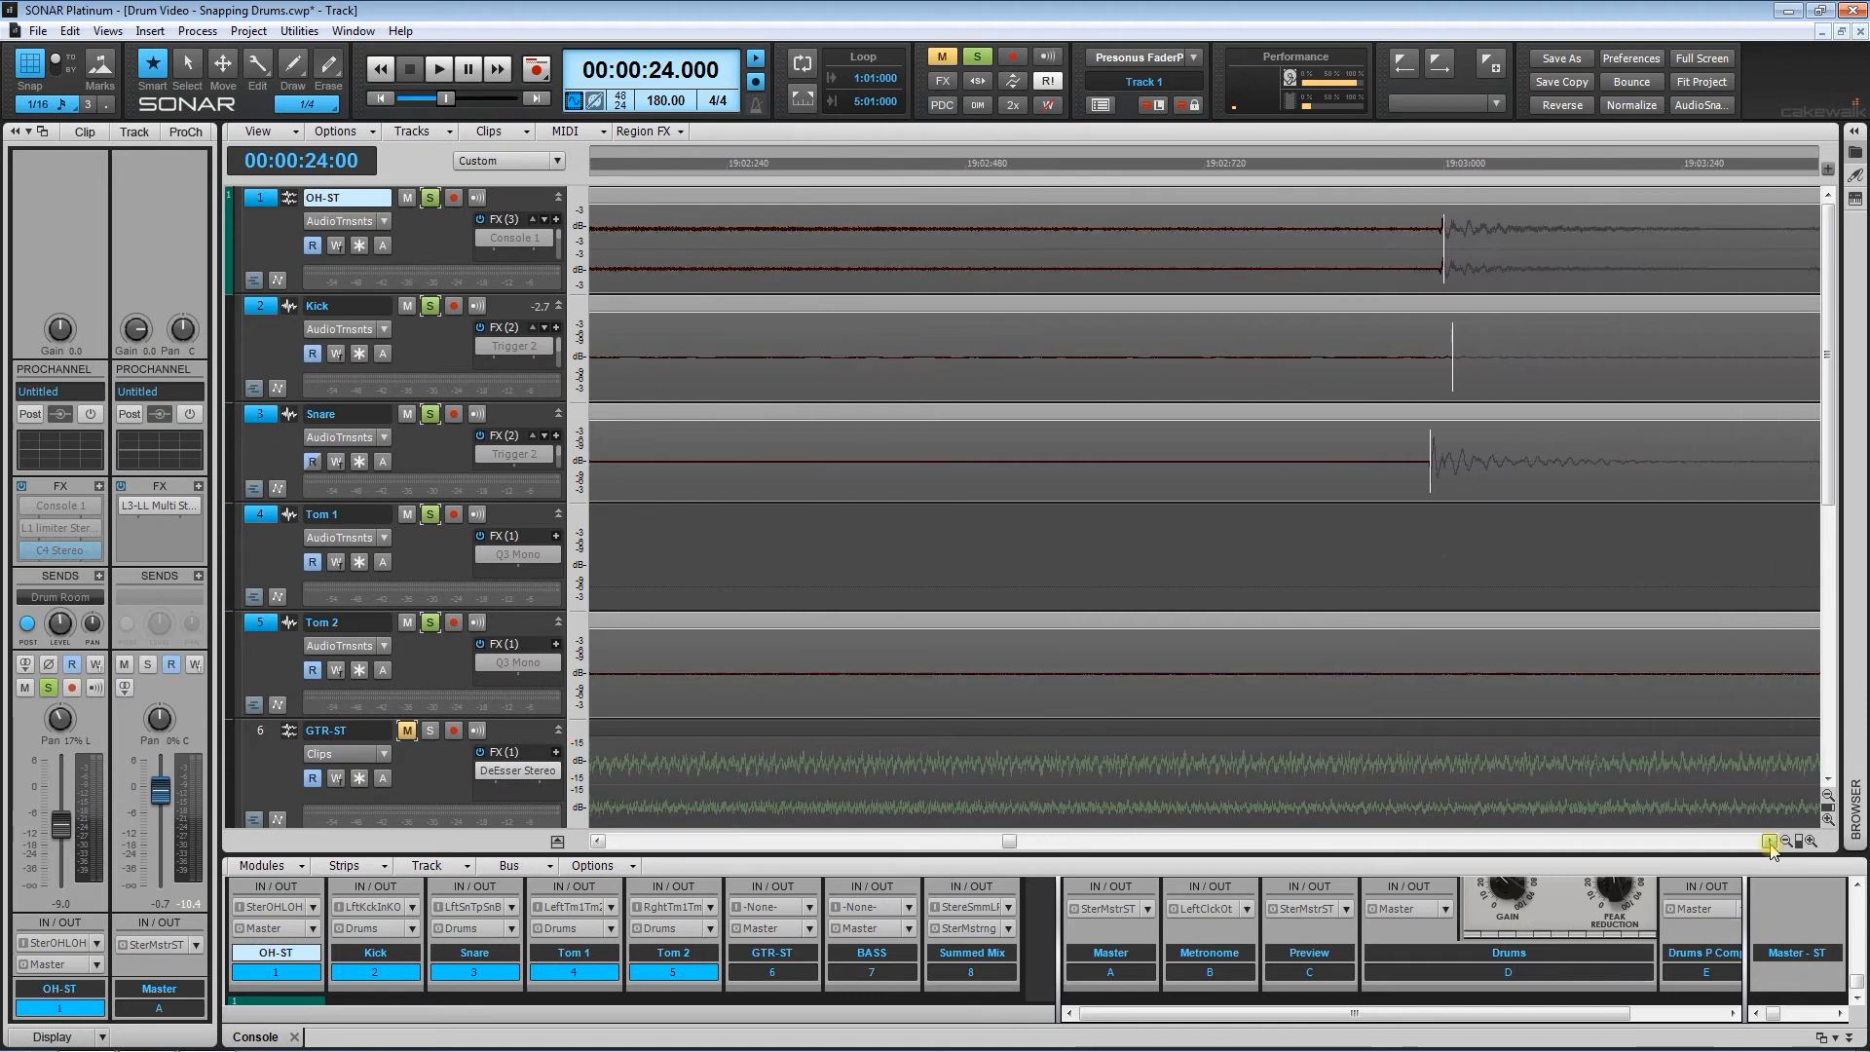
left_click_drag(1255, 538, 1135, 283)
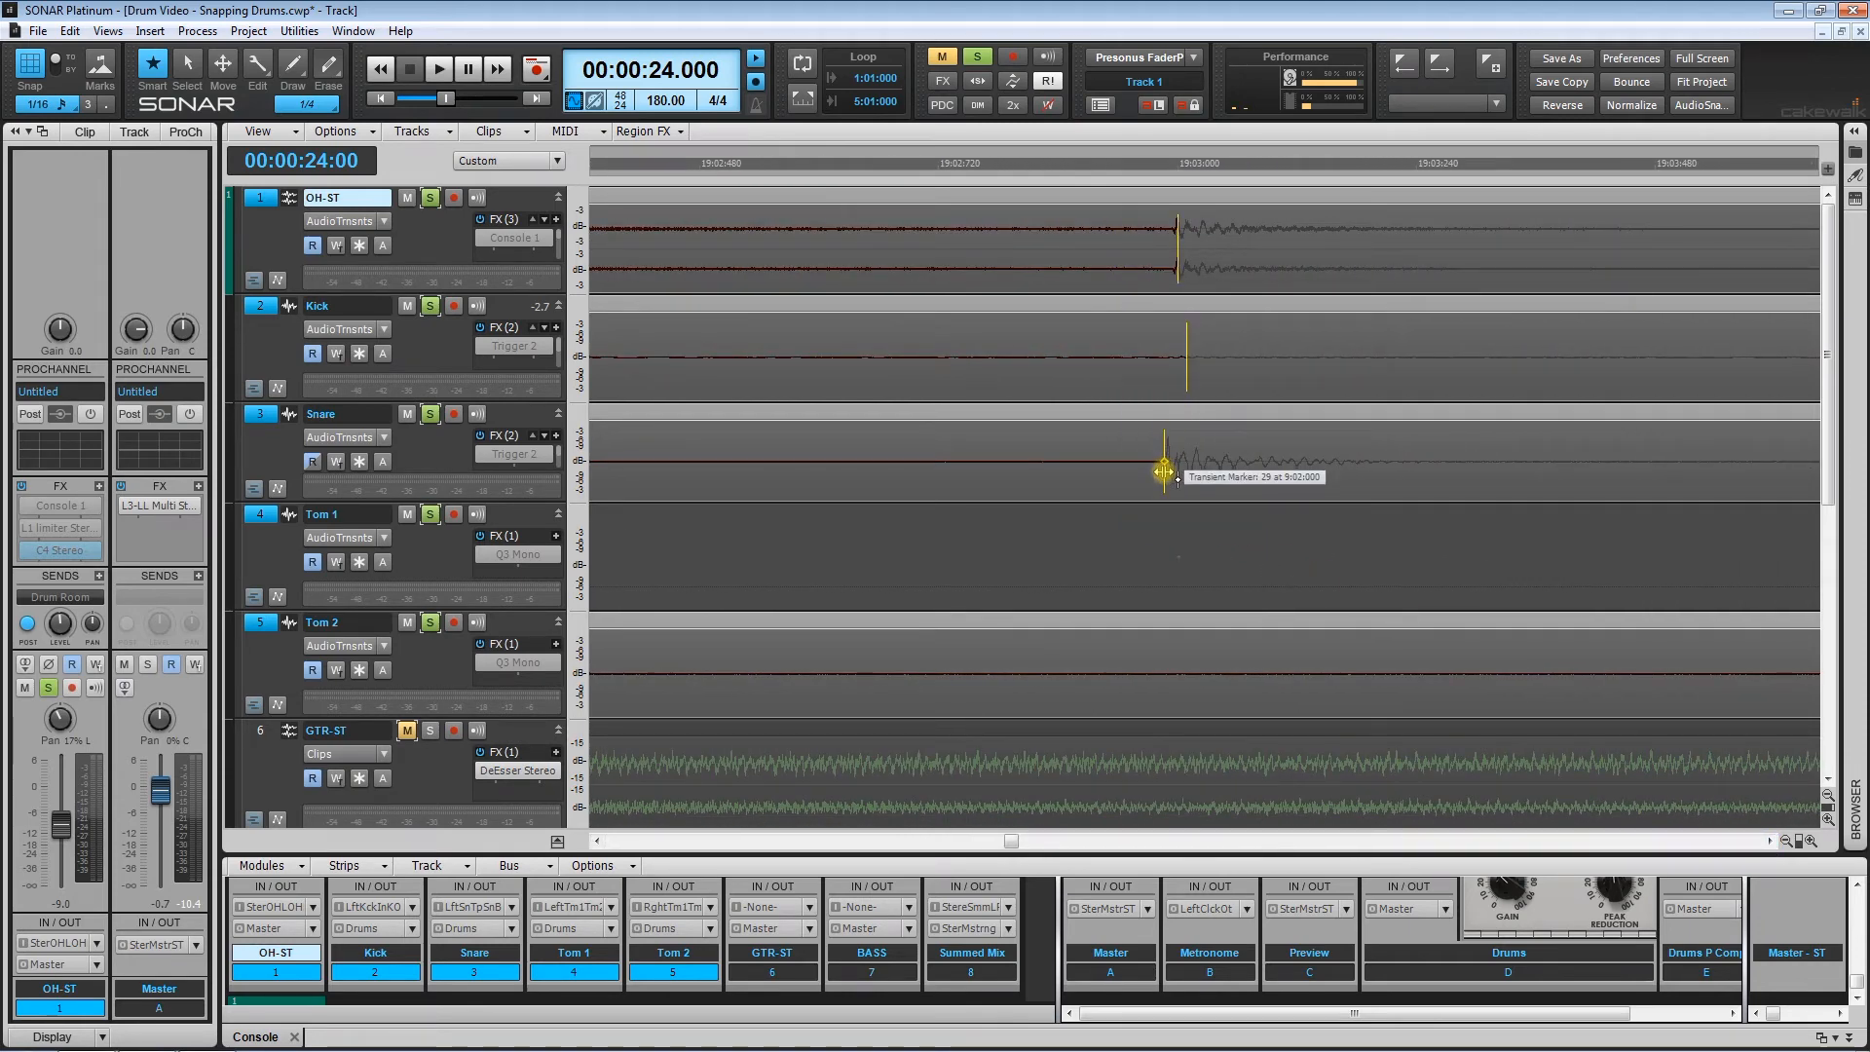
left_click_drag(1165, 471, 1179, 470)
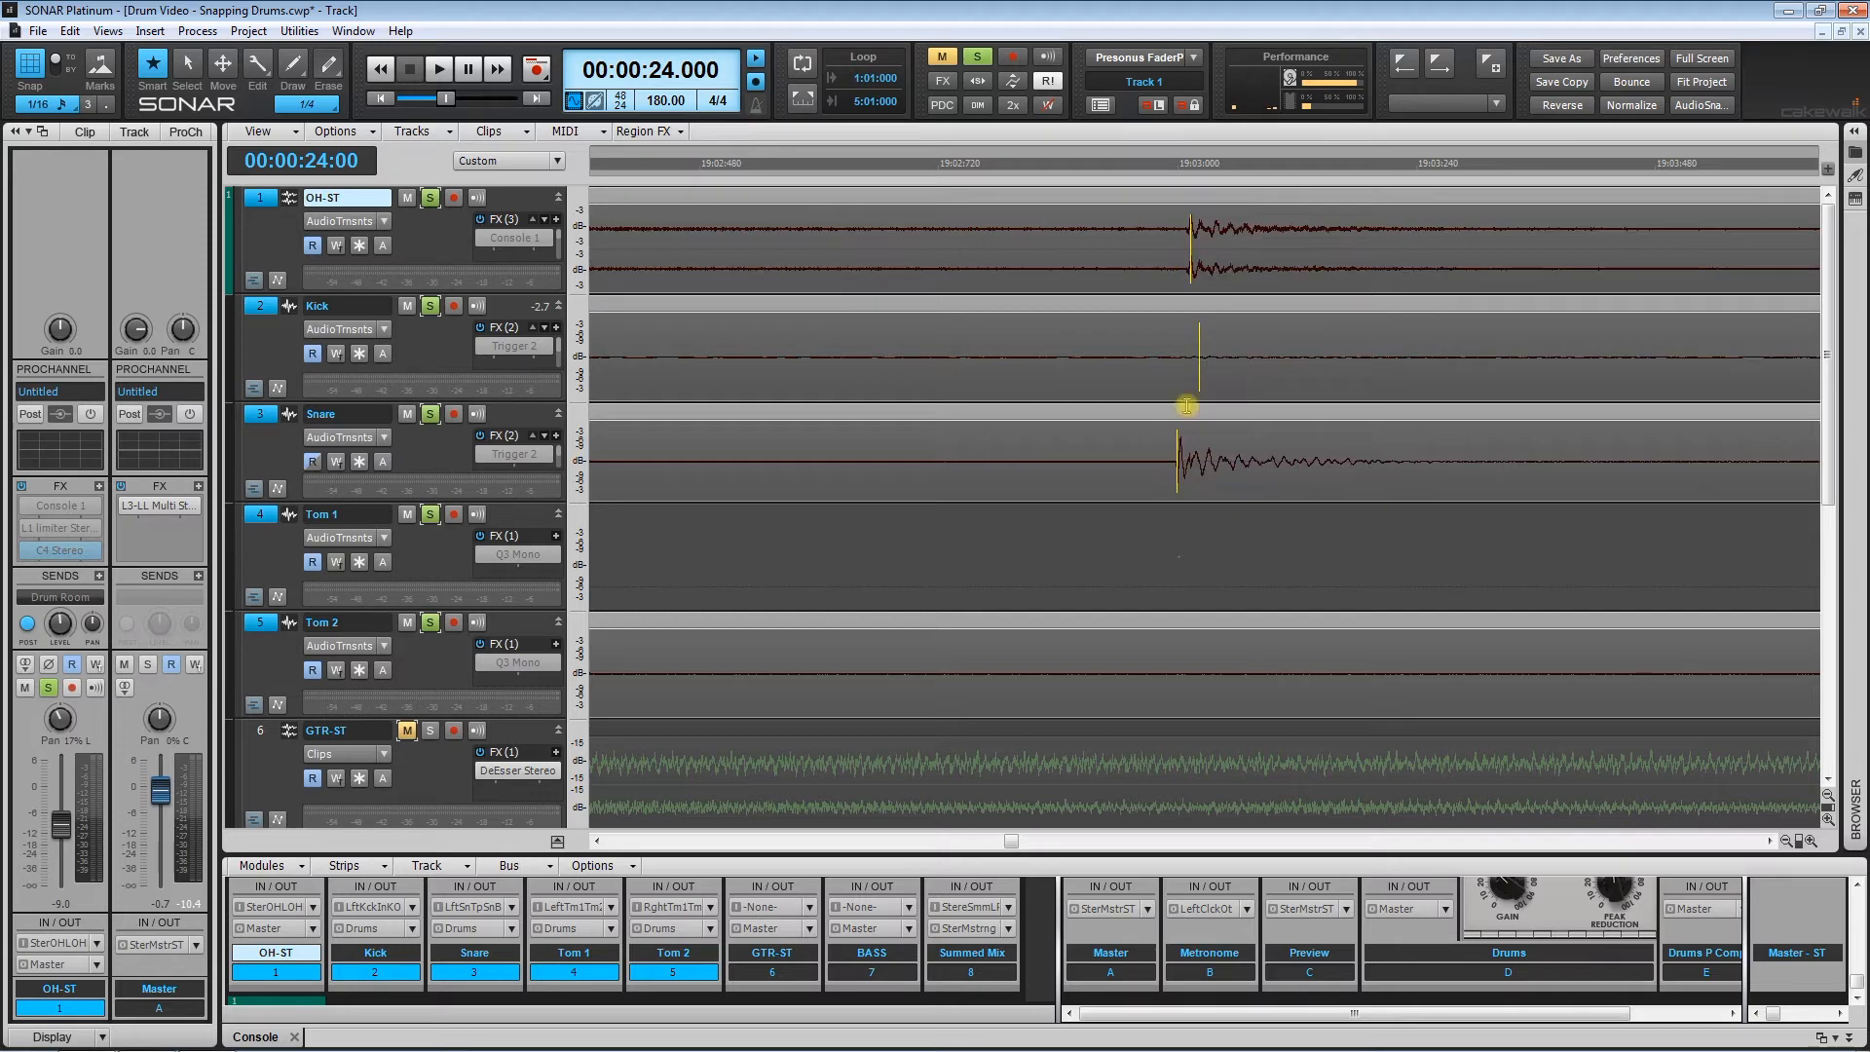
left_click(1175, 164)
left_click_drag(1799, 840, 1745, 819)
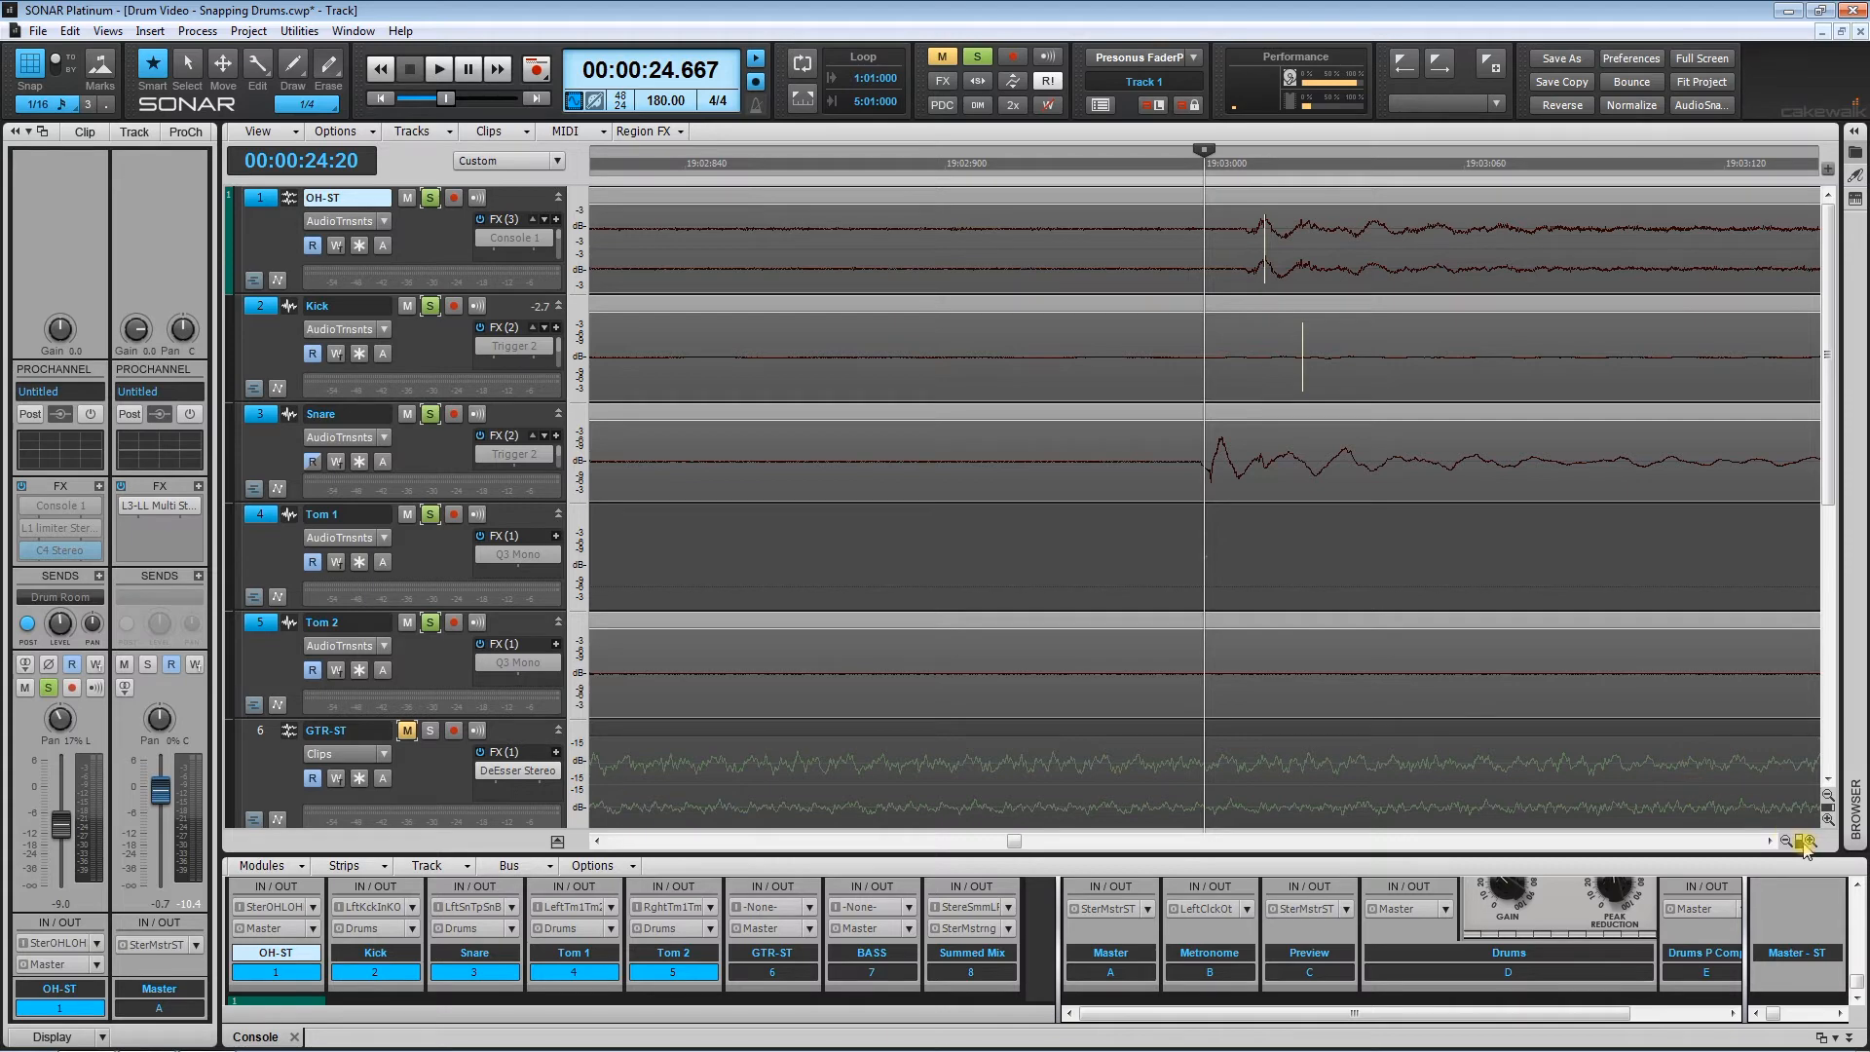
Step: Select the OH-ST, Kick and Snare transient markers near 18:04 and move them together so the Snare marker snaps to 18:04:000
left_click_drag(1801, 844, 1702, 823)
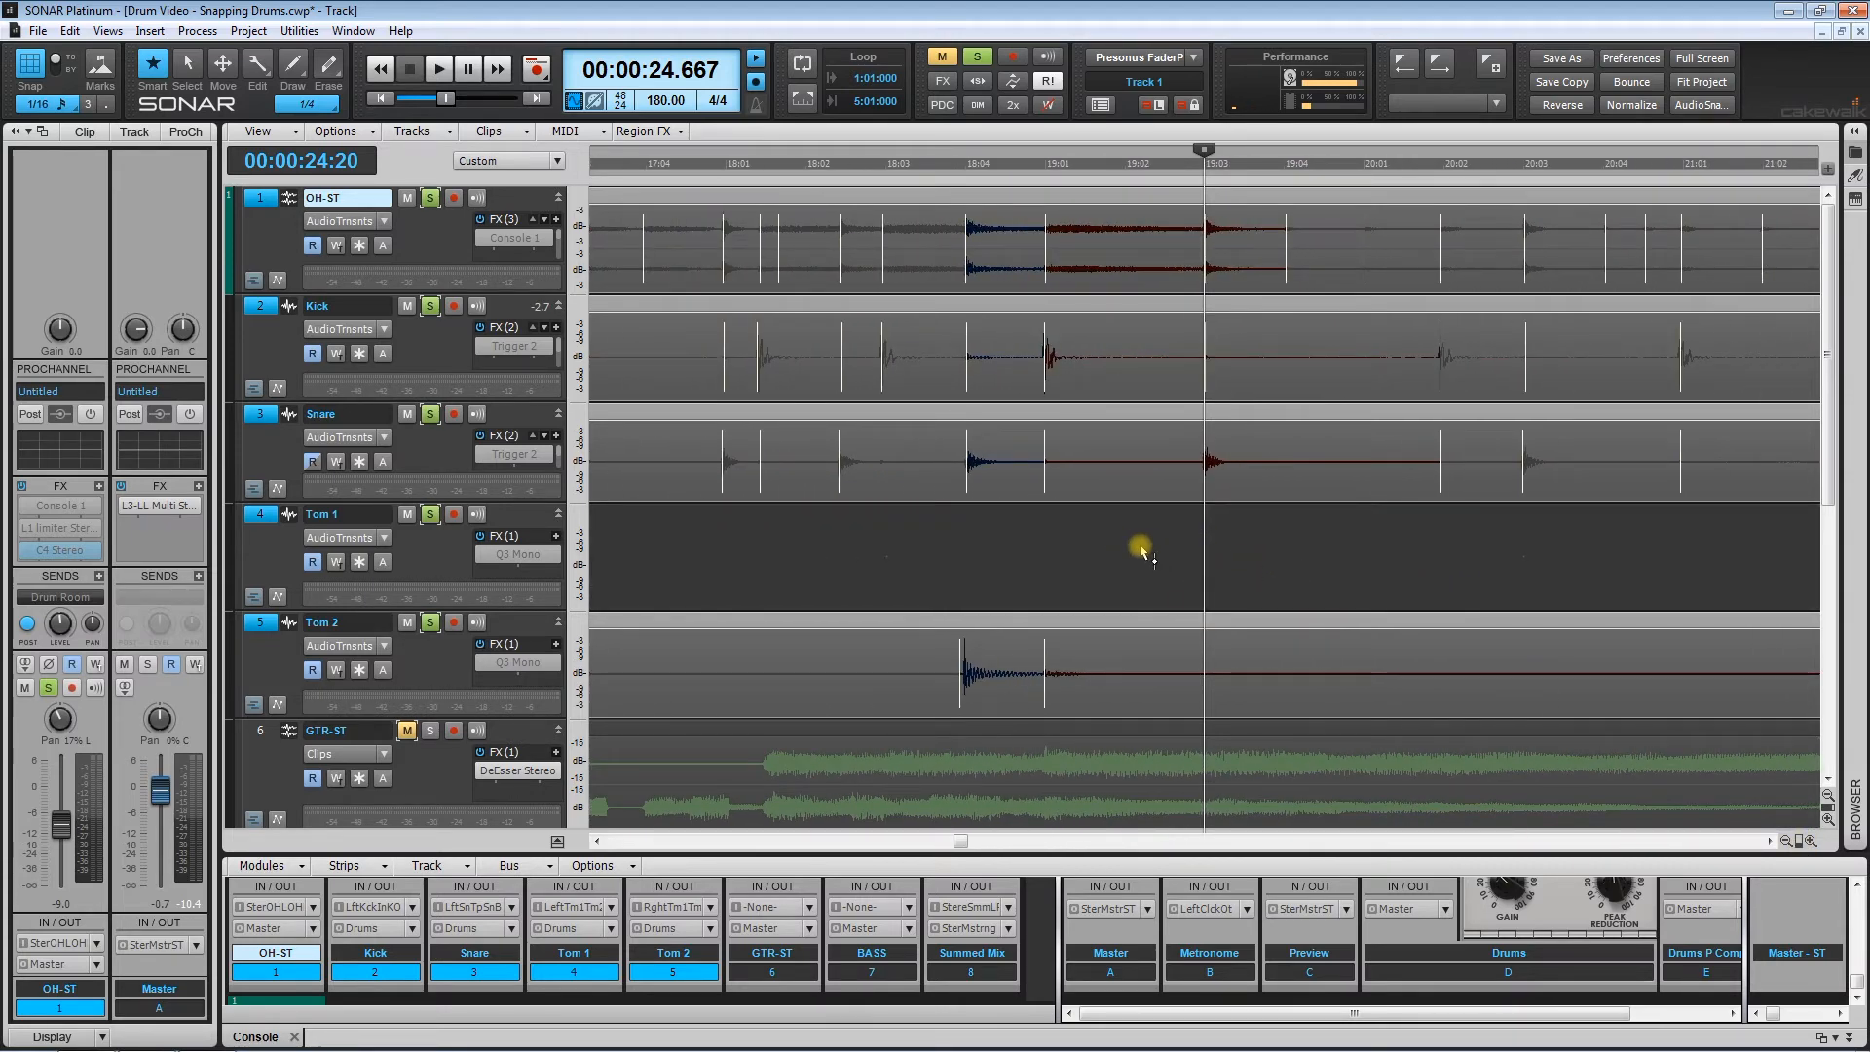
left_click(960, 531)
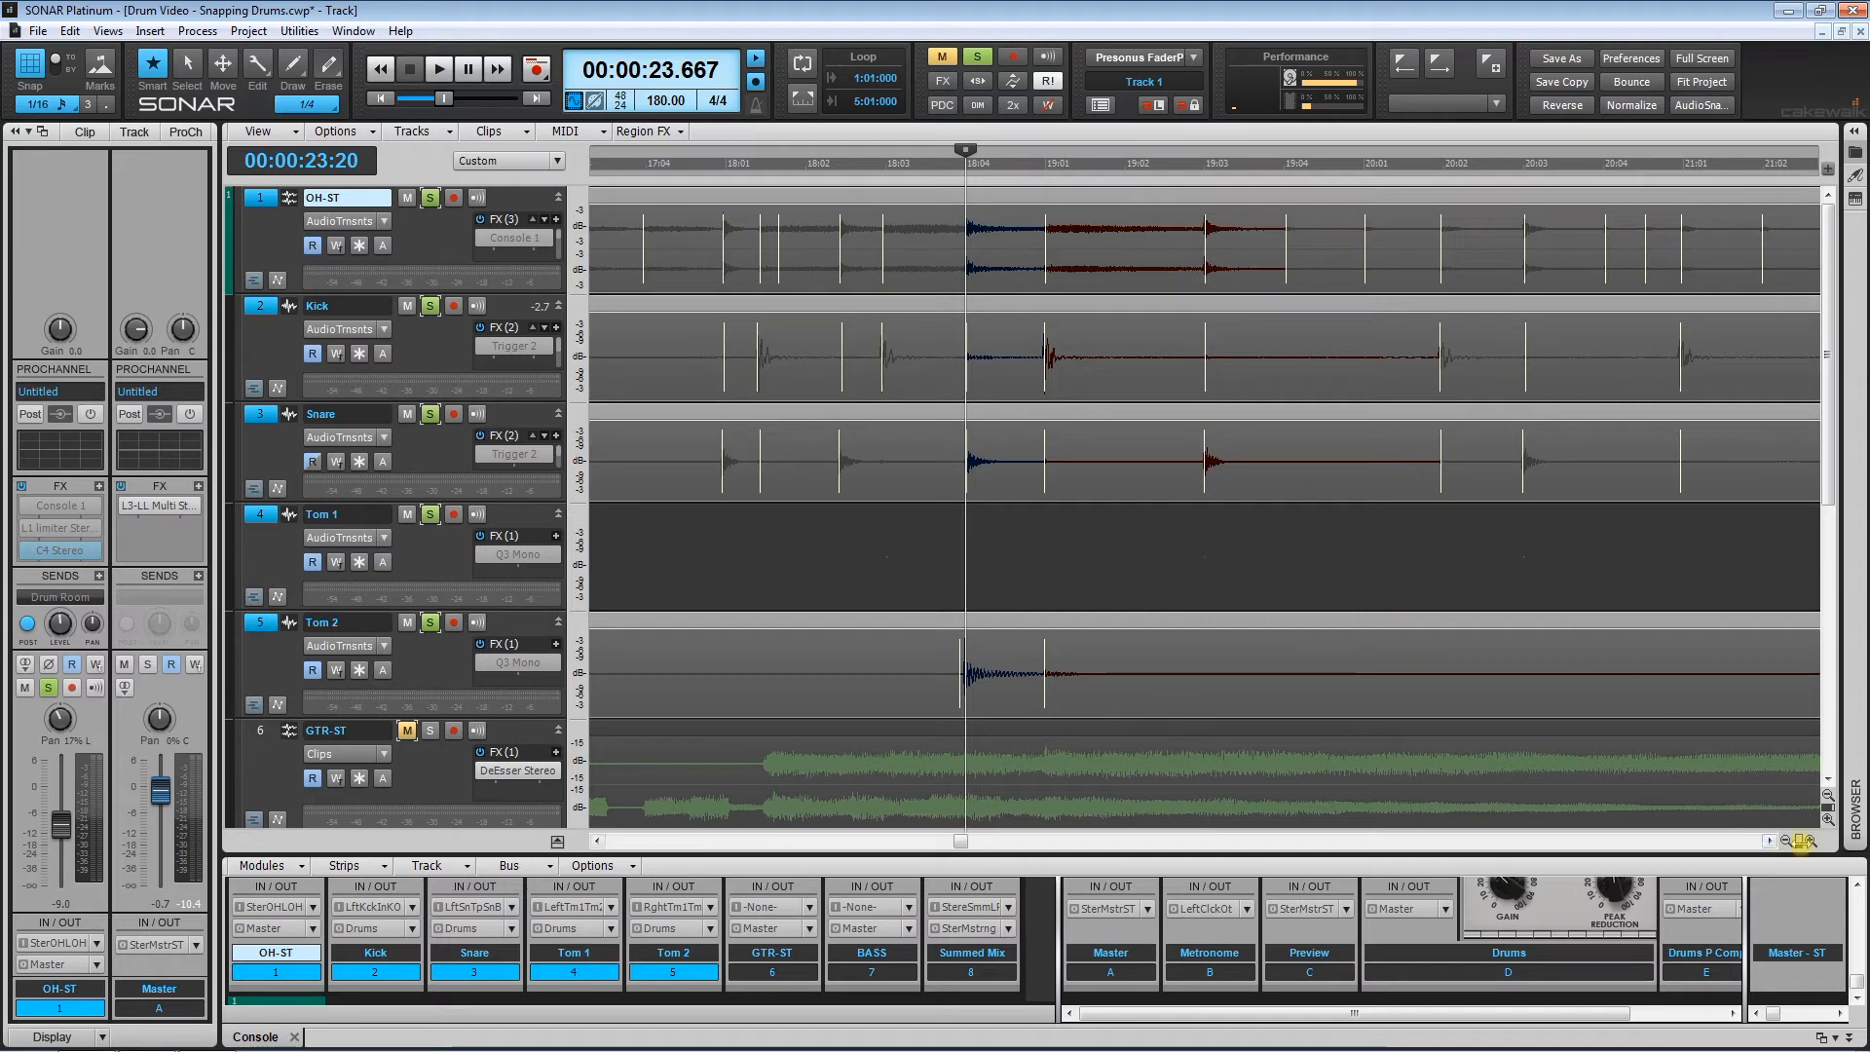
left_click_drag(1804, 844, 1738, 817)
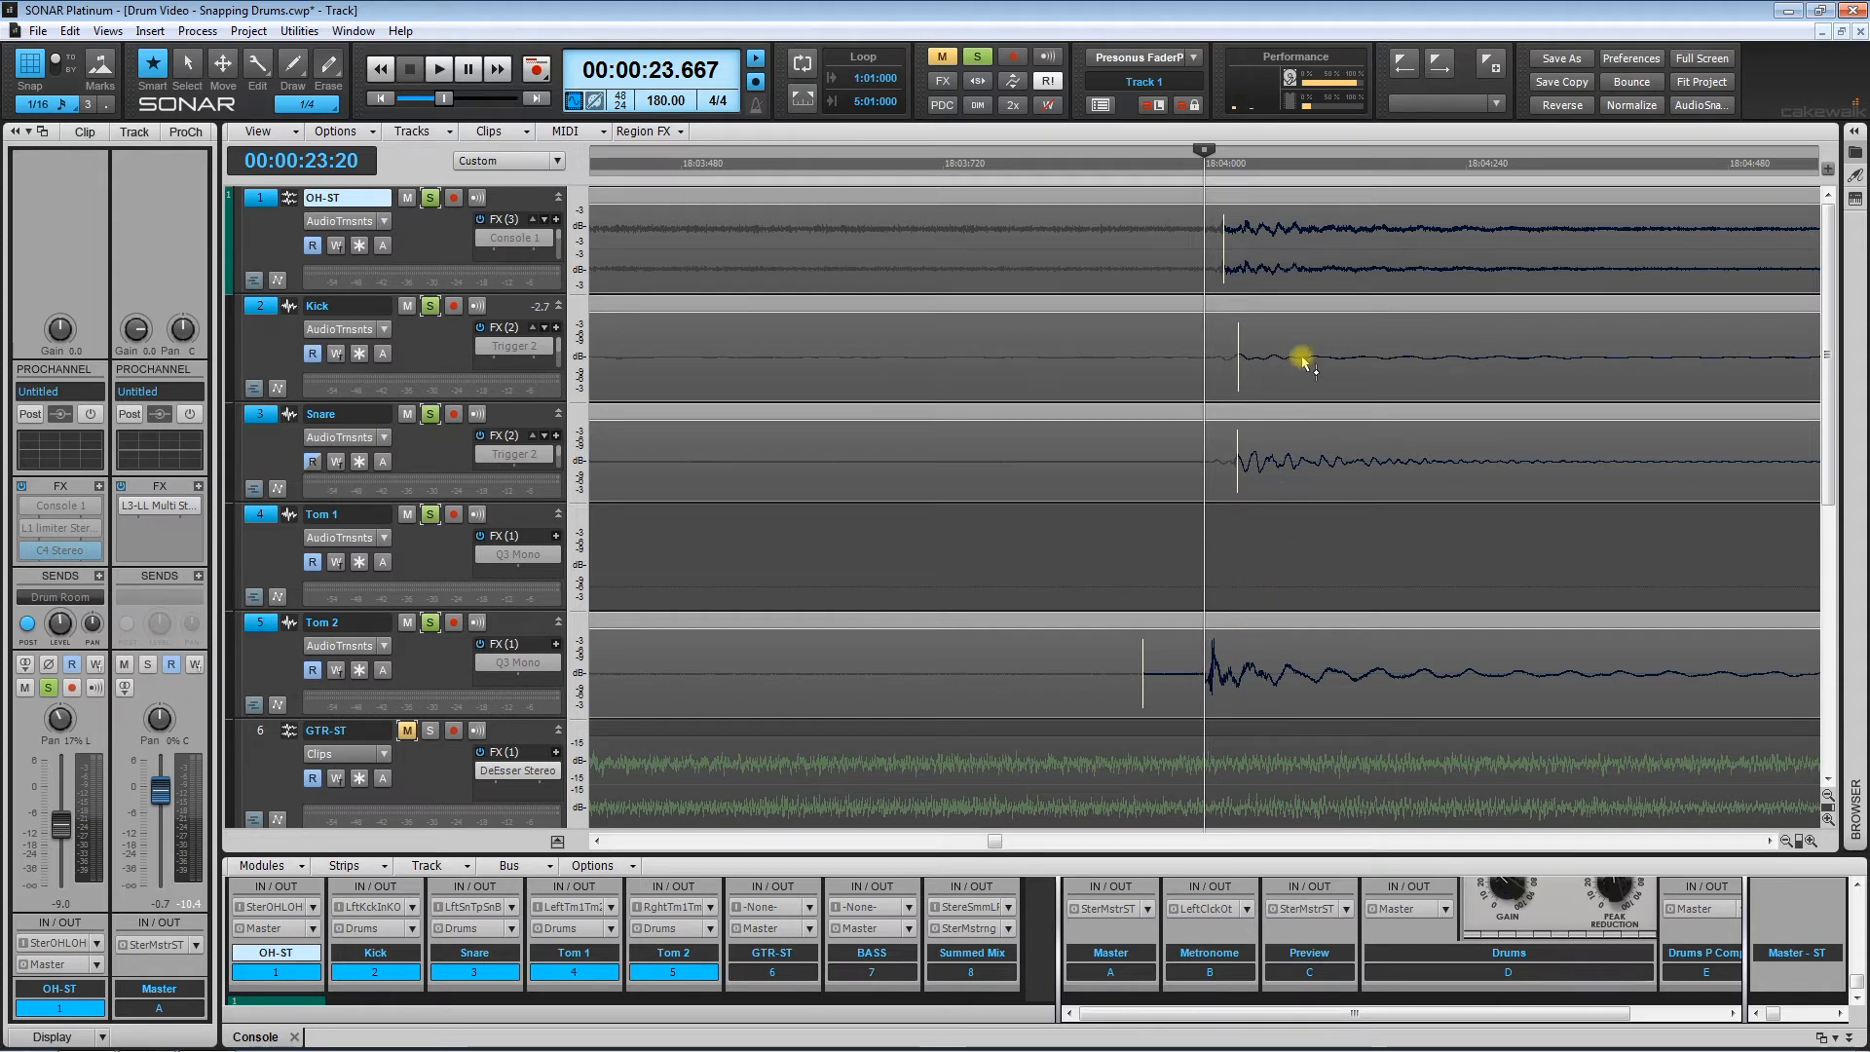
left_click(1377, 174)
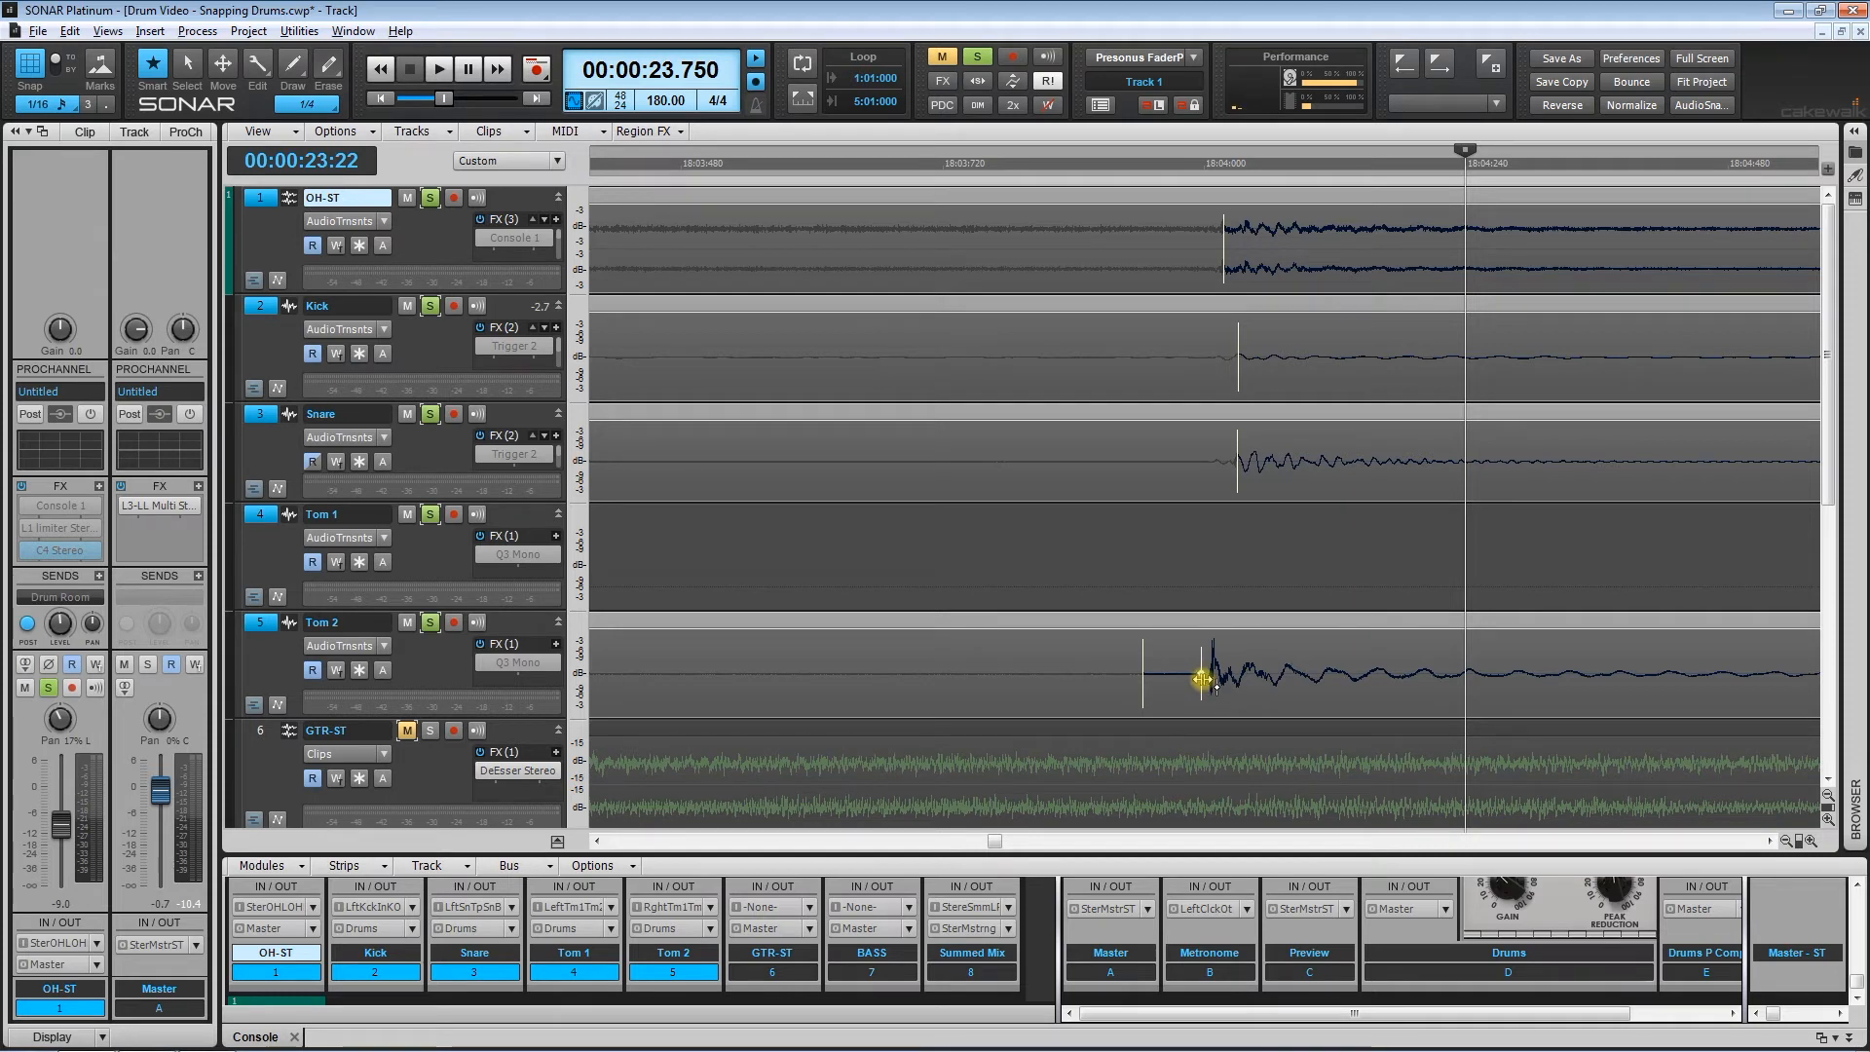
left_click(1239, 473)
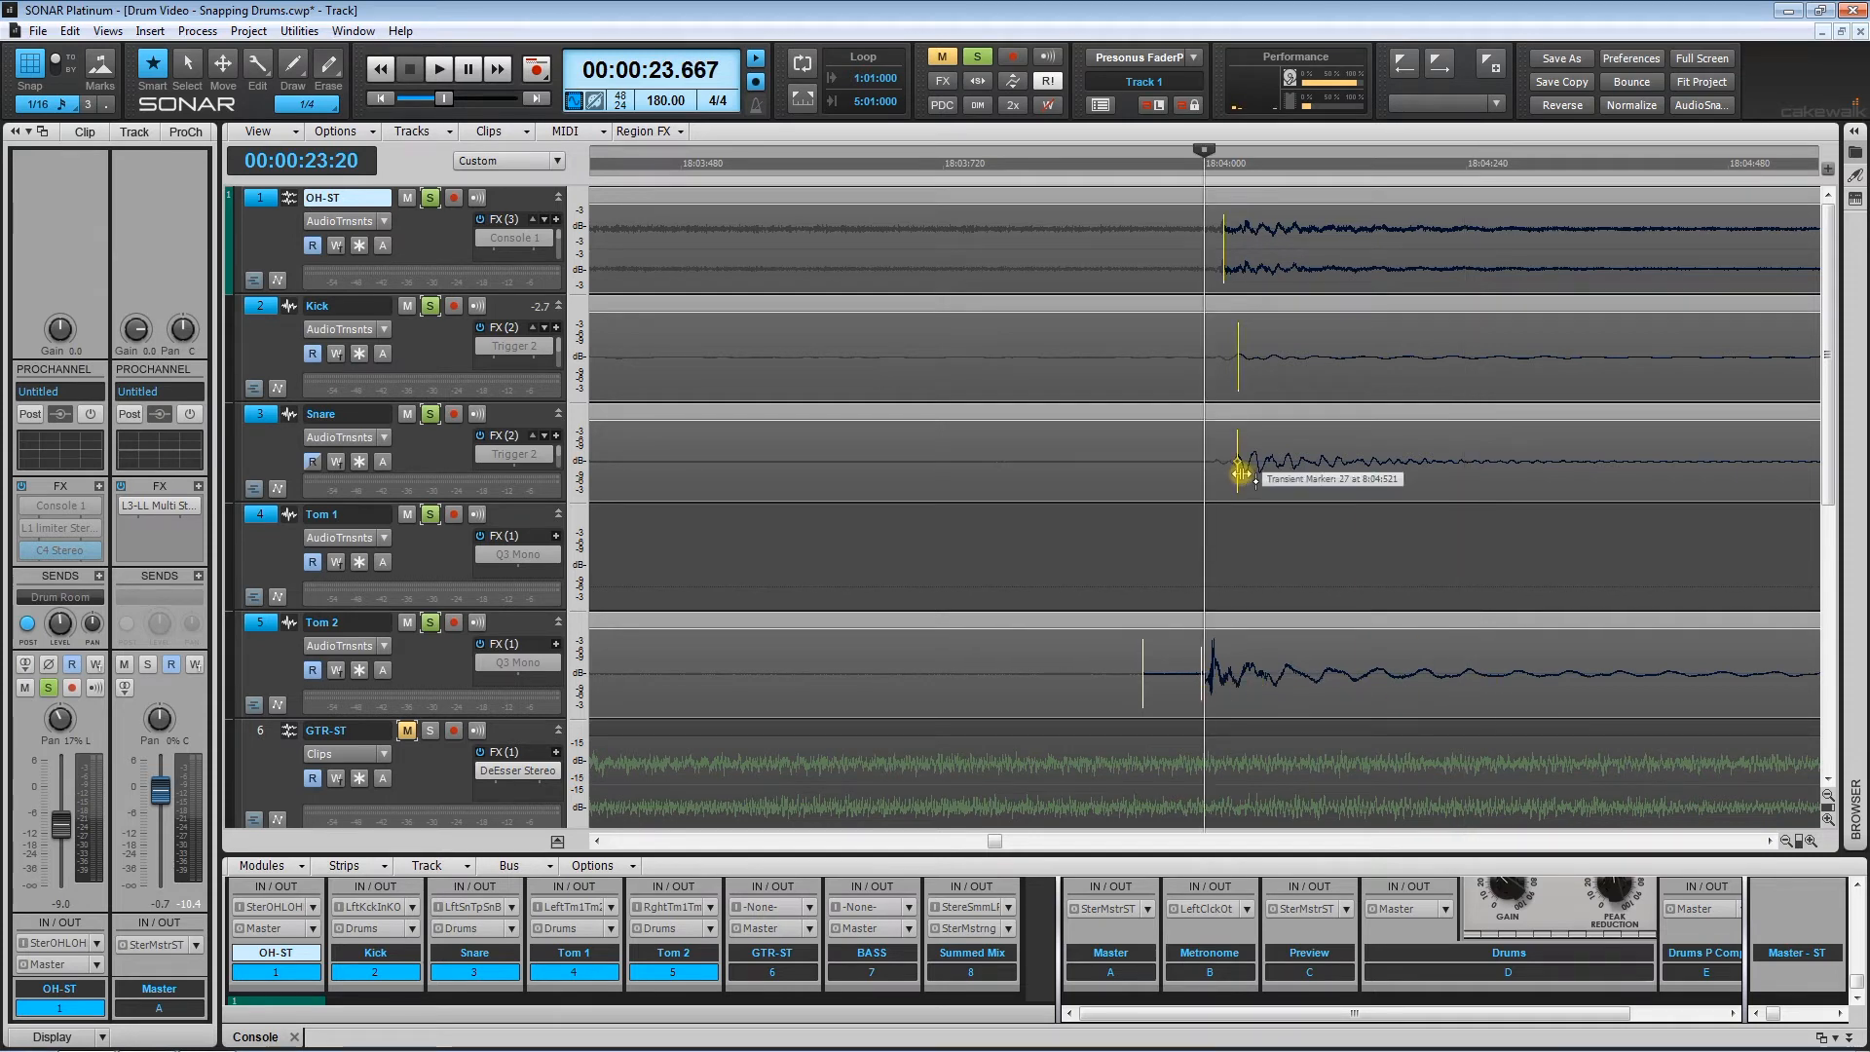
left_click_drag(1275, 526, 1175, 235)
left_click_drag(1239, 458, 1208, 477)
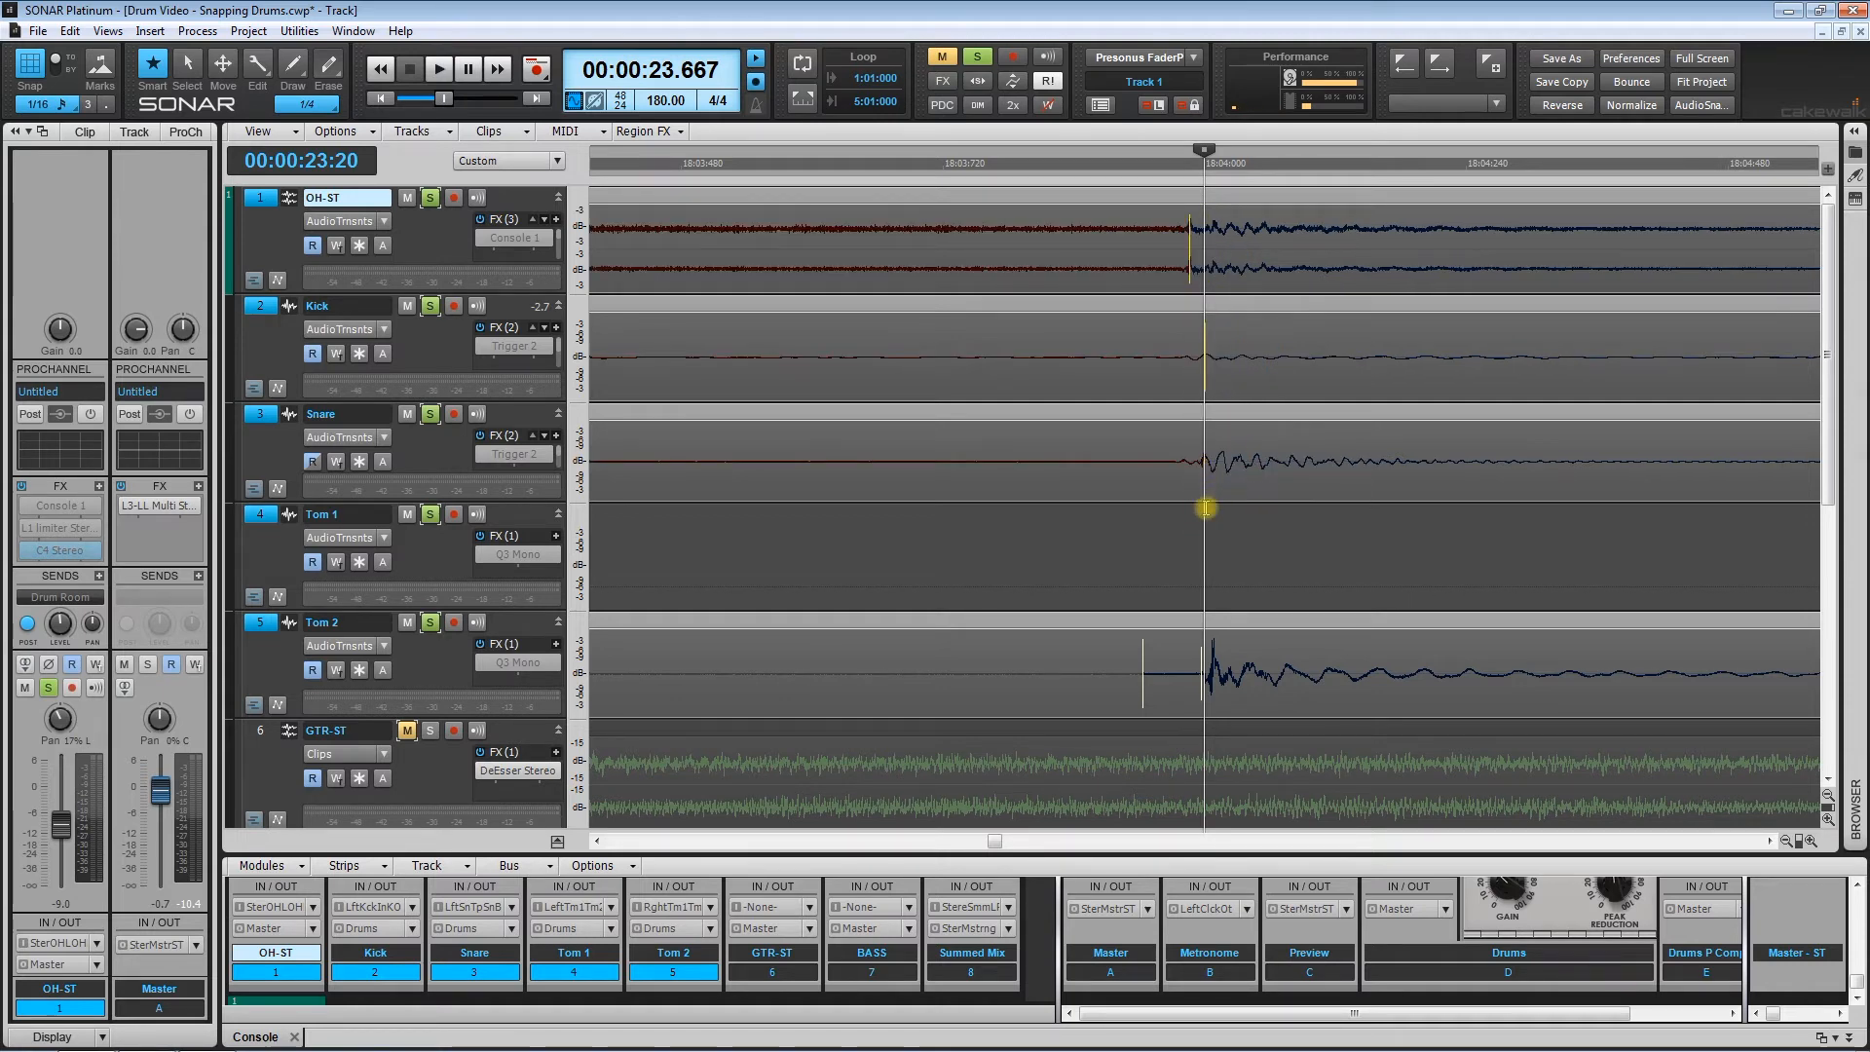
left_click(1206, 507)
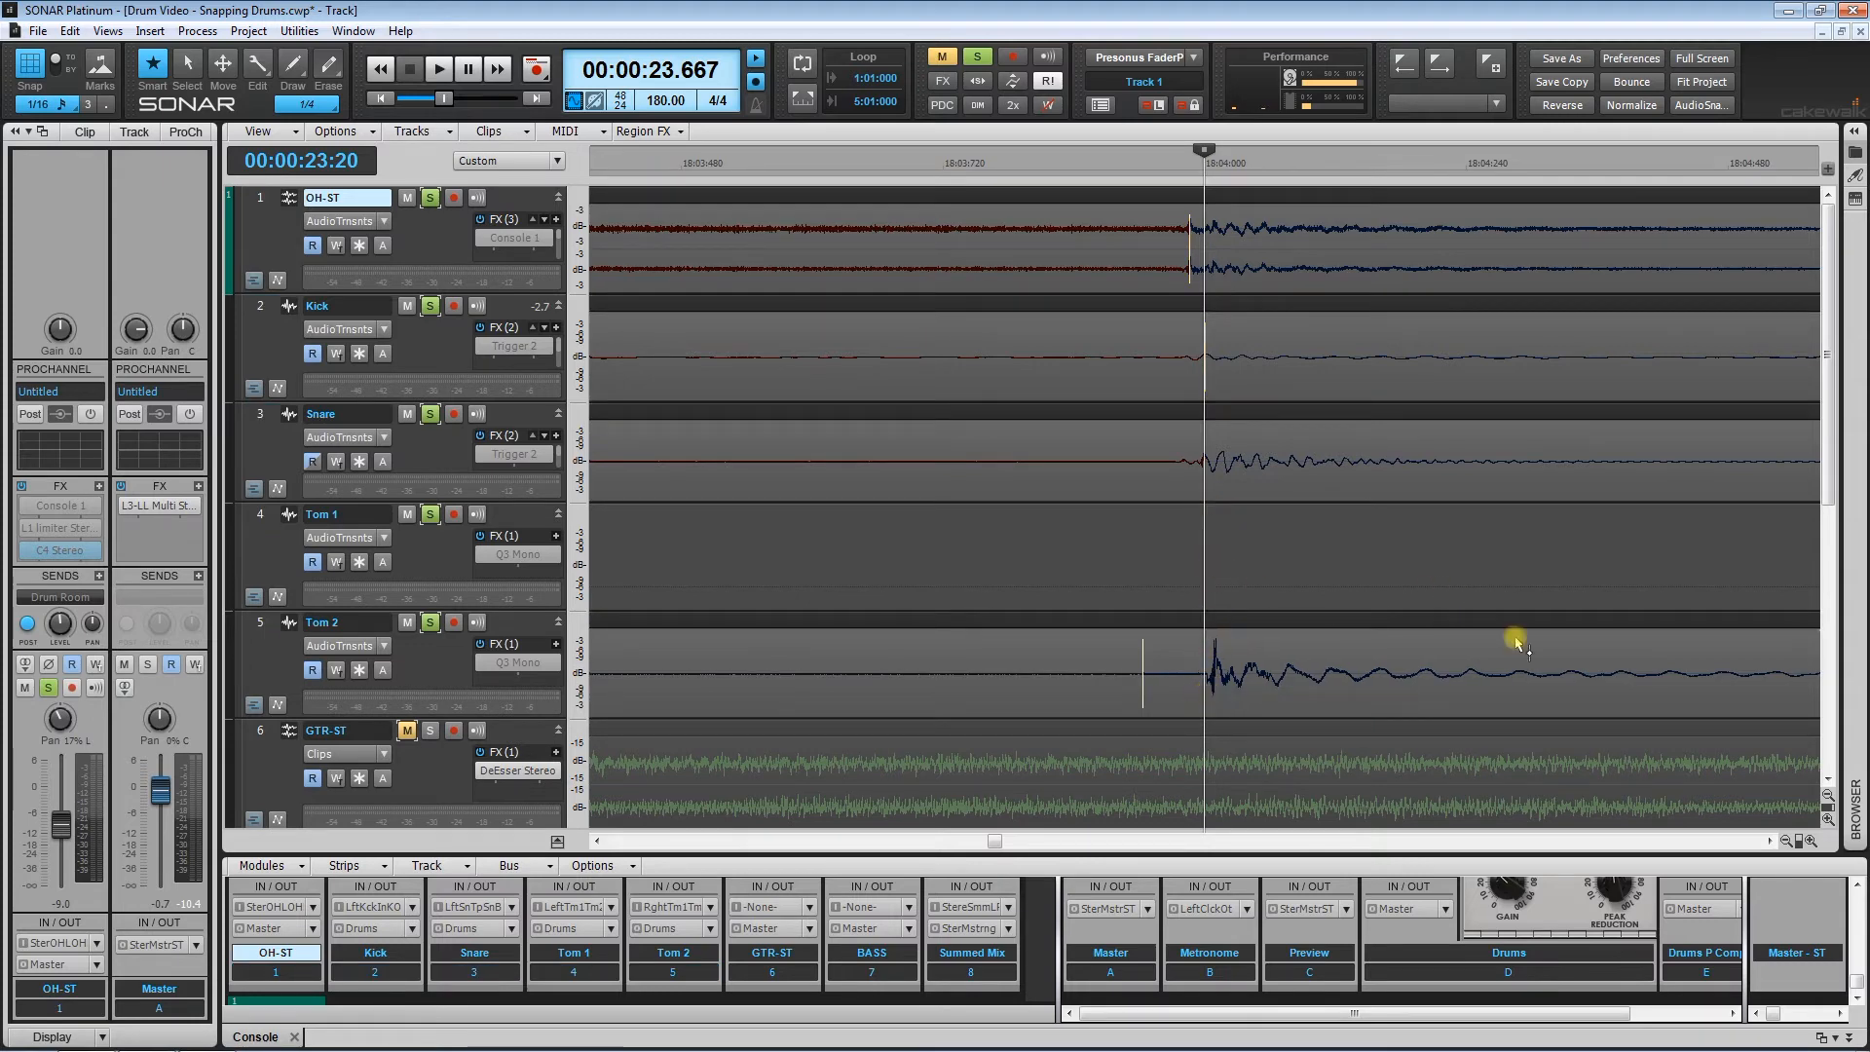
Step: Play the soloed drum tracks from measure 18 through the snapped hits, and return the playhead to 00:00:23:20
left_click(1791, 840)
left_click(1791, 840)
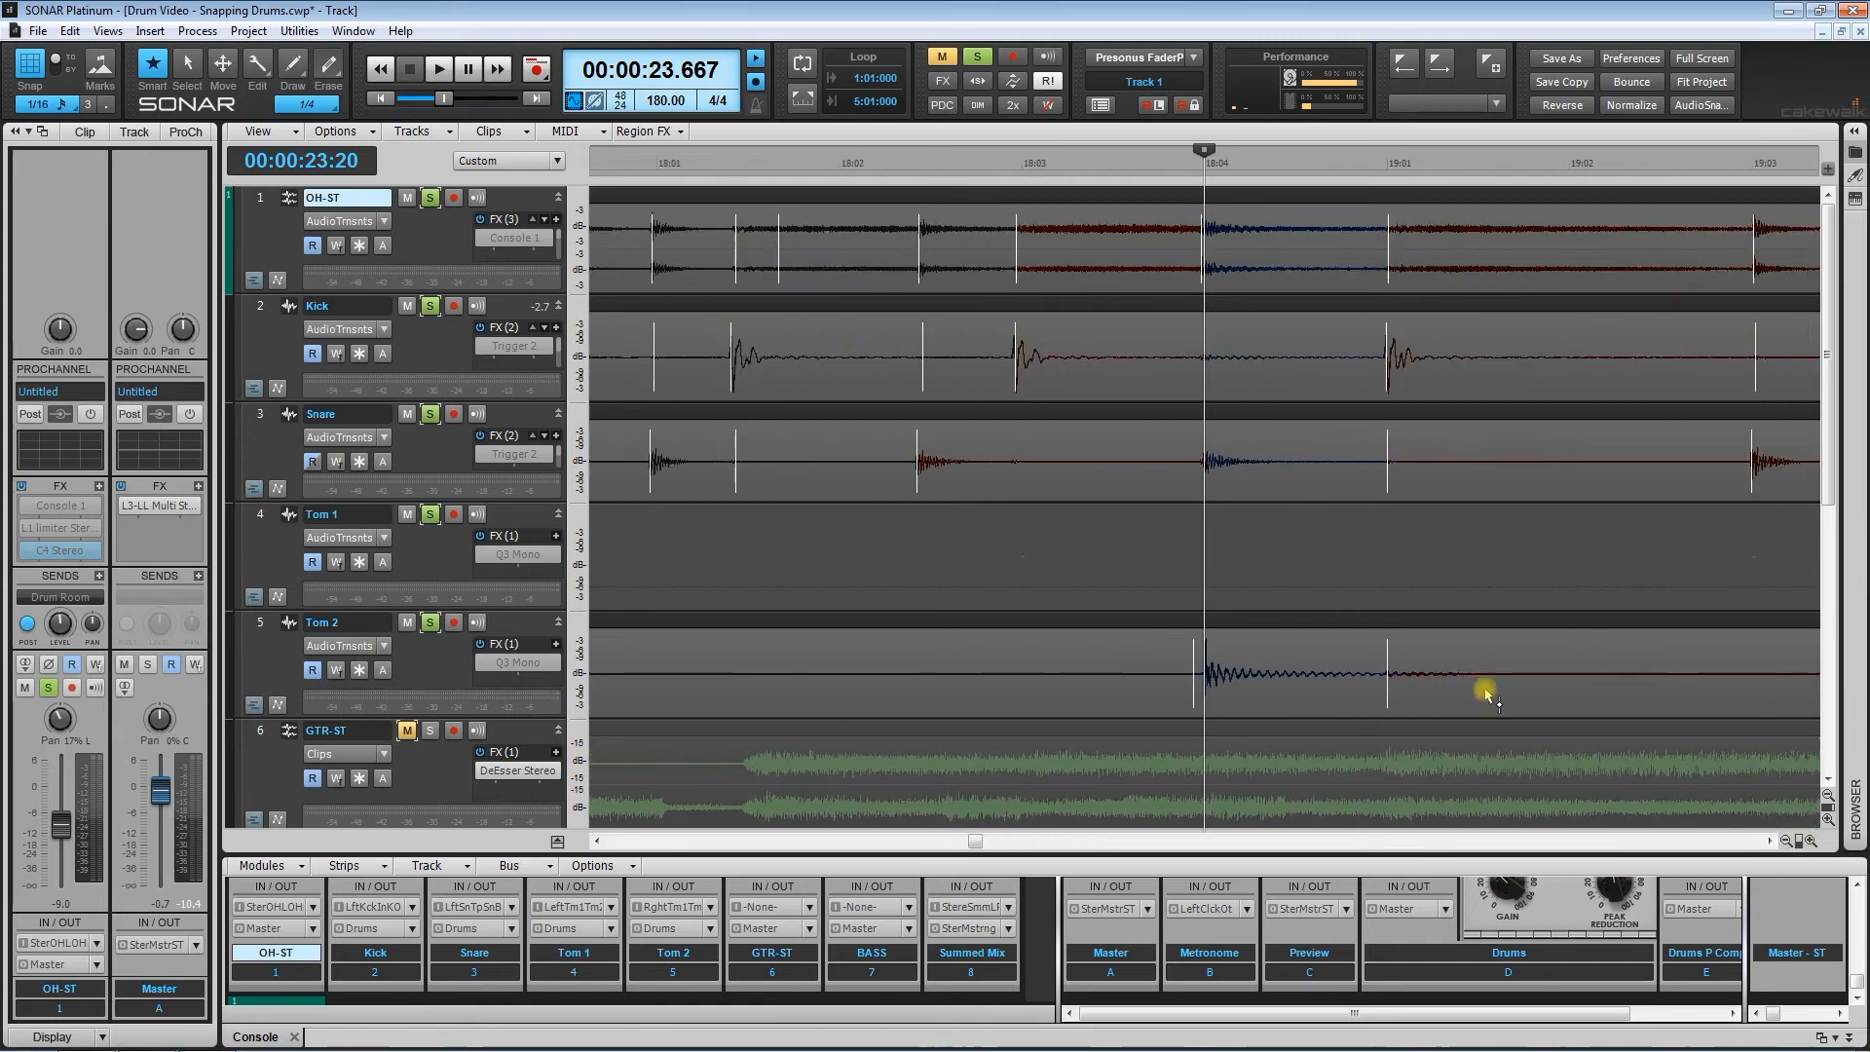
left_click(881, 540)
key("space")
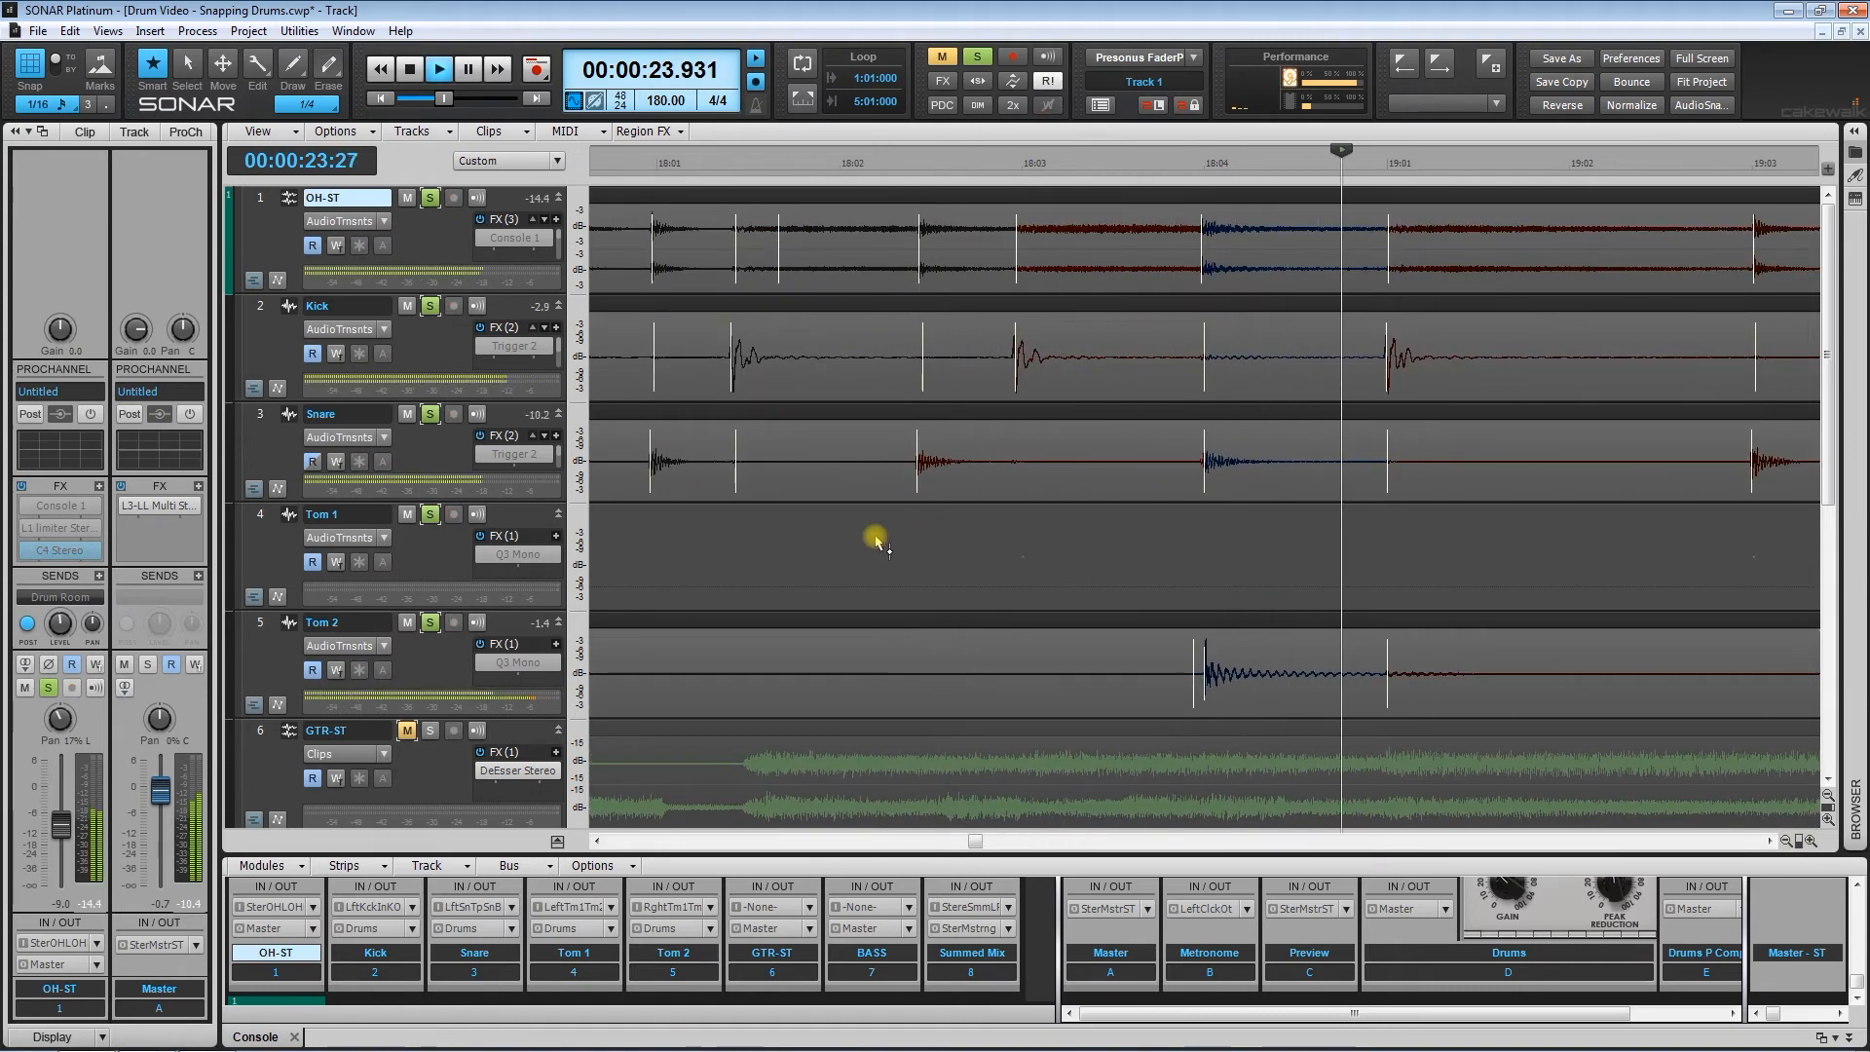
left_click(1210, 541)
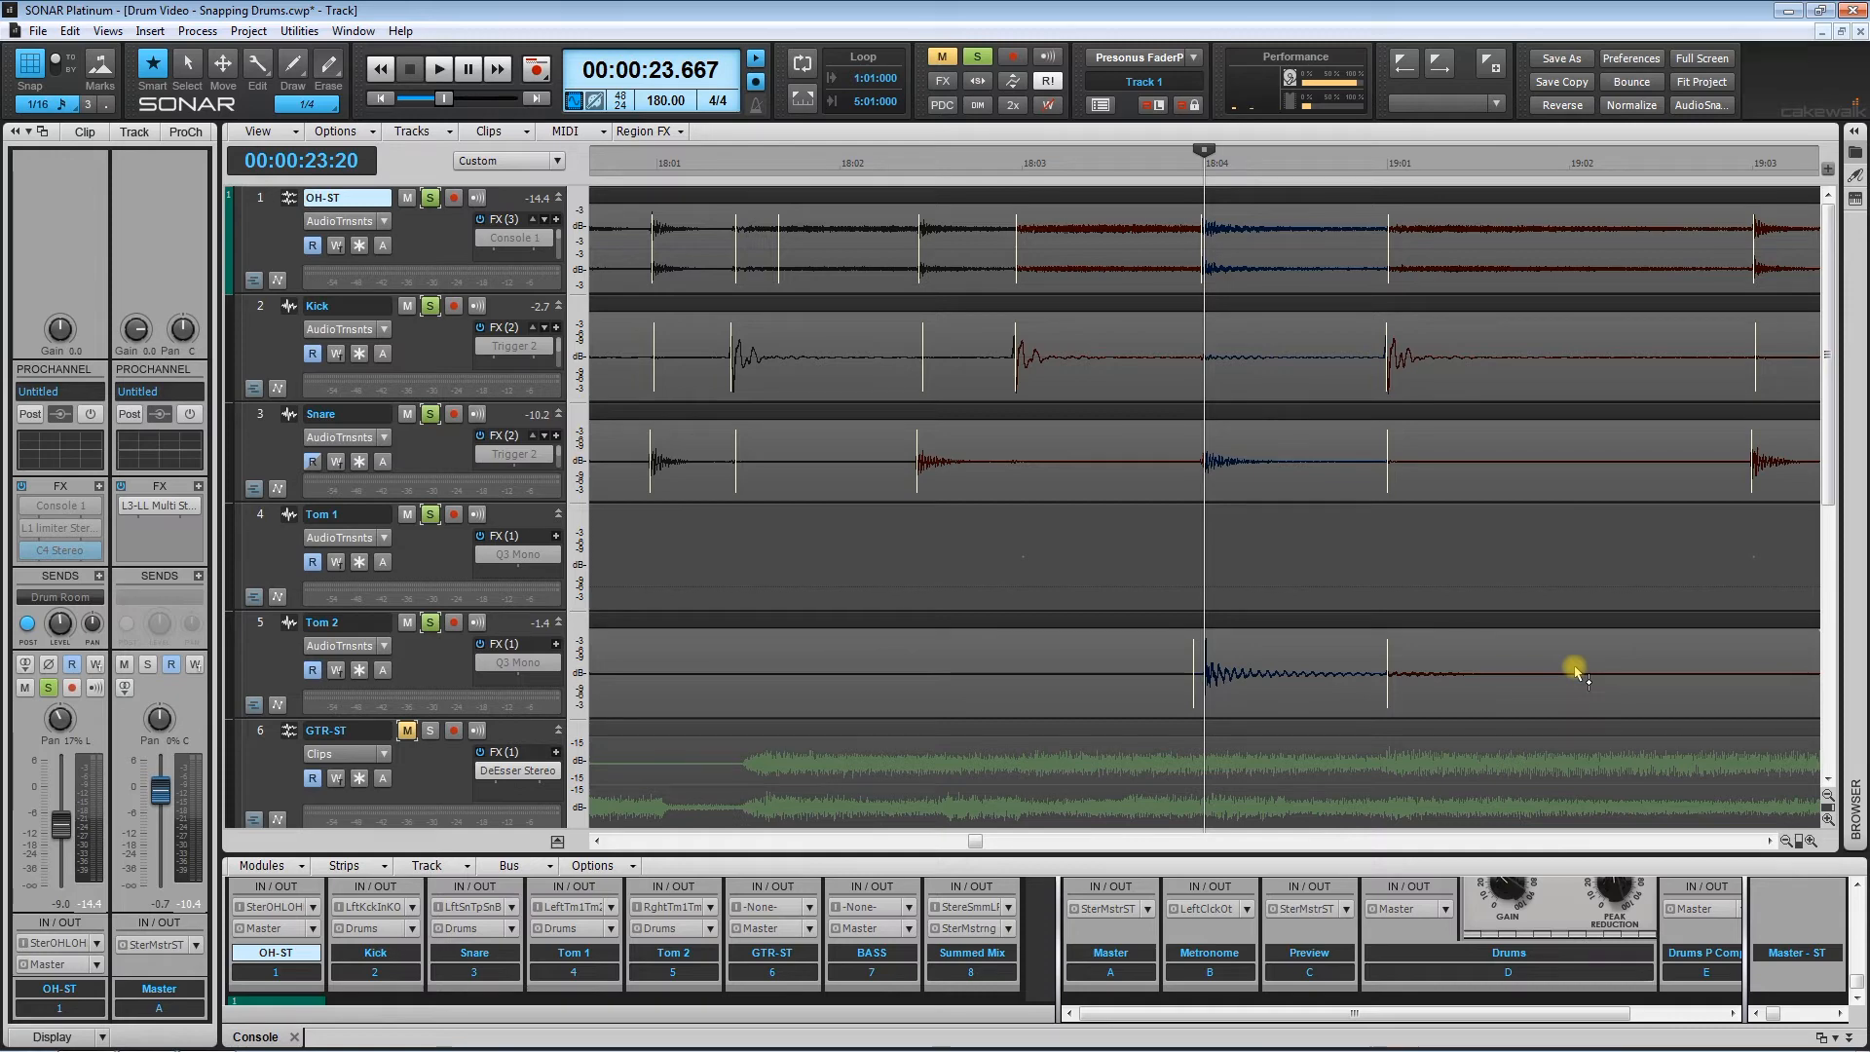
Step: Select the Kick clip and the Snare clip one at a time, and place the playhead at 00:00:24:05
left_click(1799, 841)
scroll(941, 575, "right", 3)
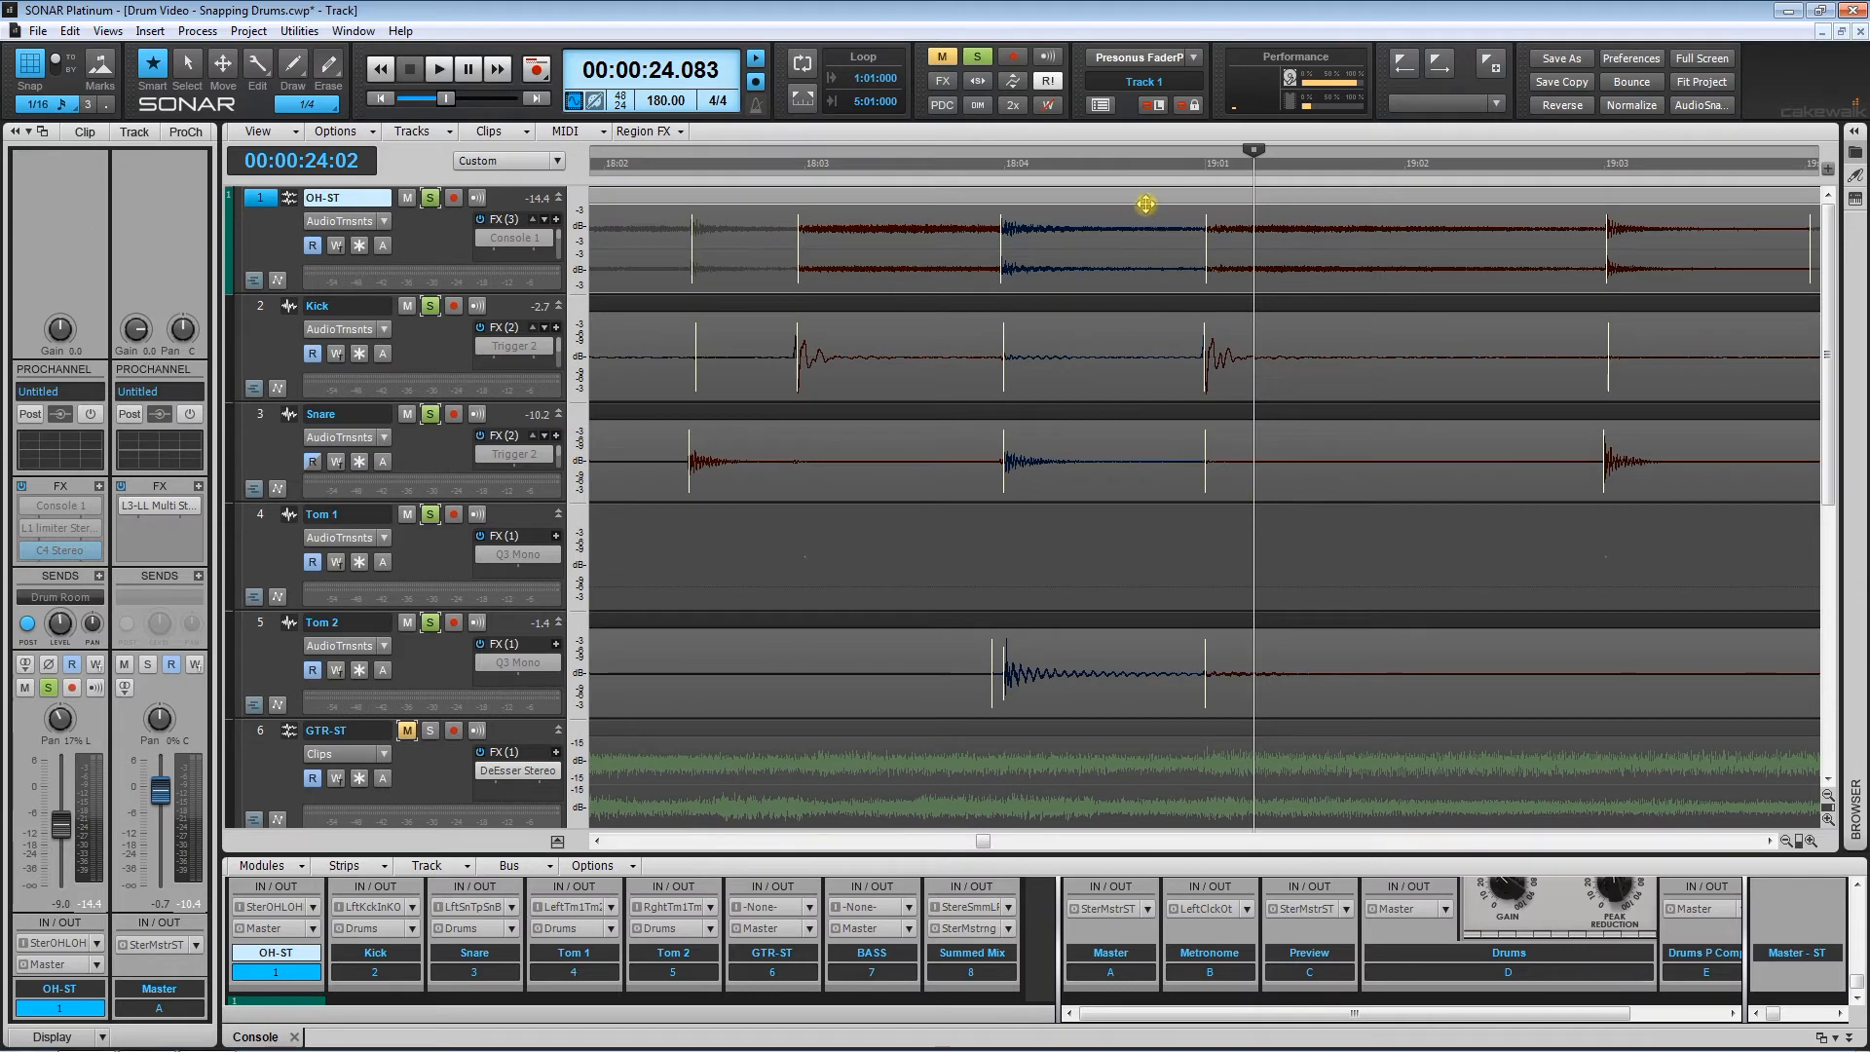
left_click(1152, 299)
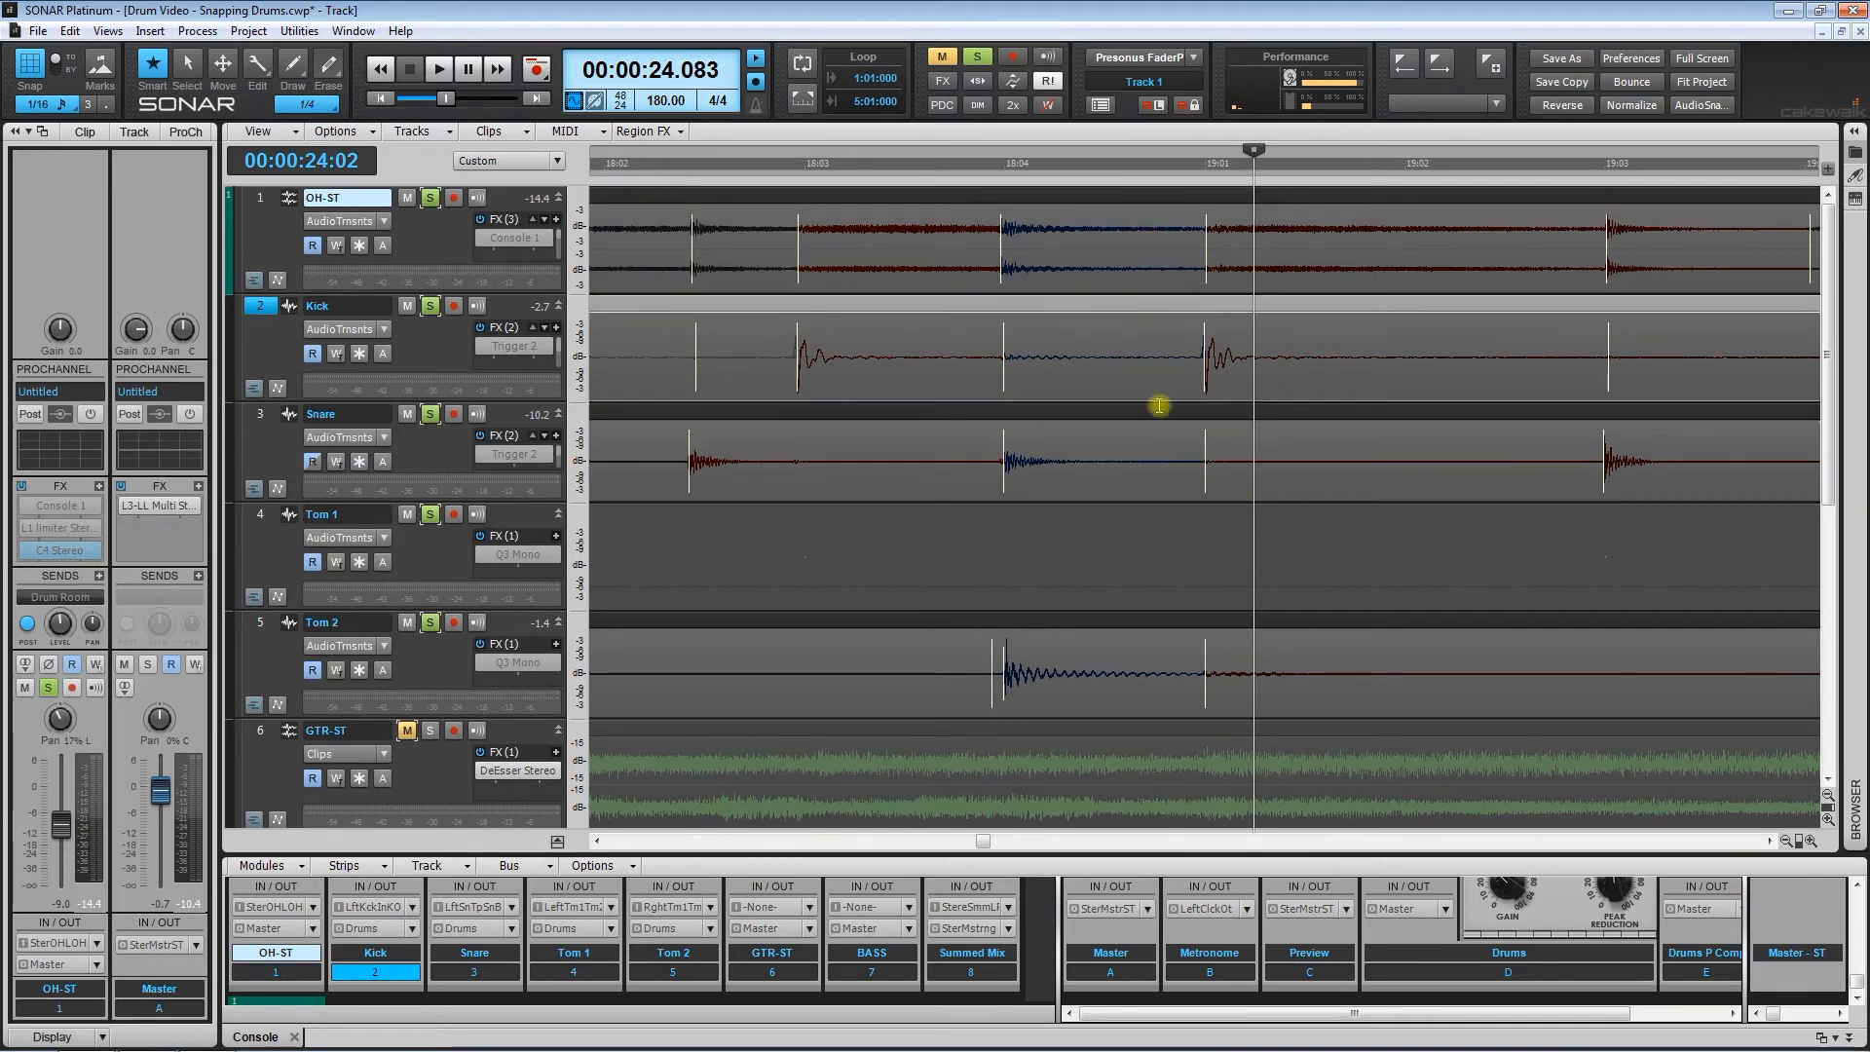
left_click(1159, 405)
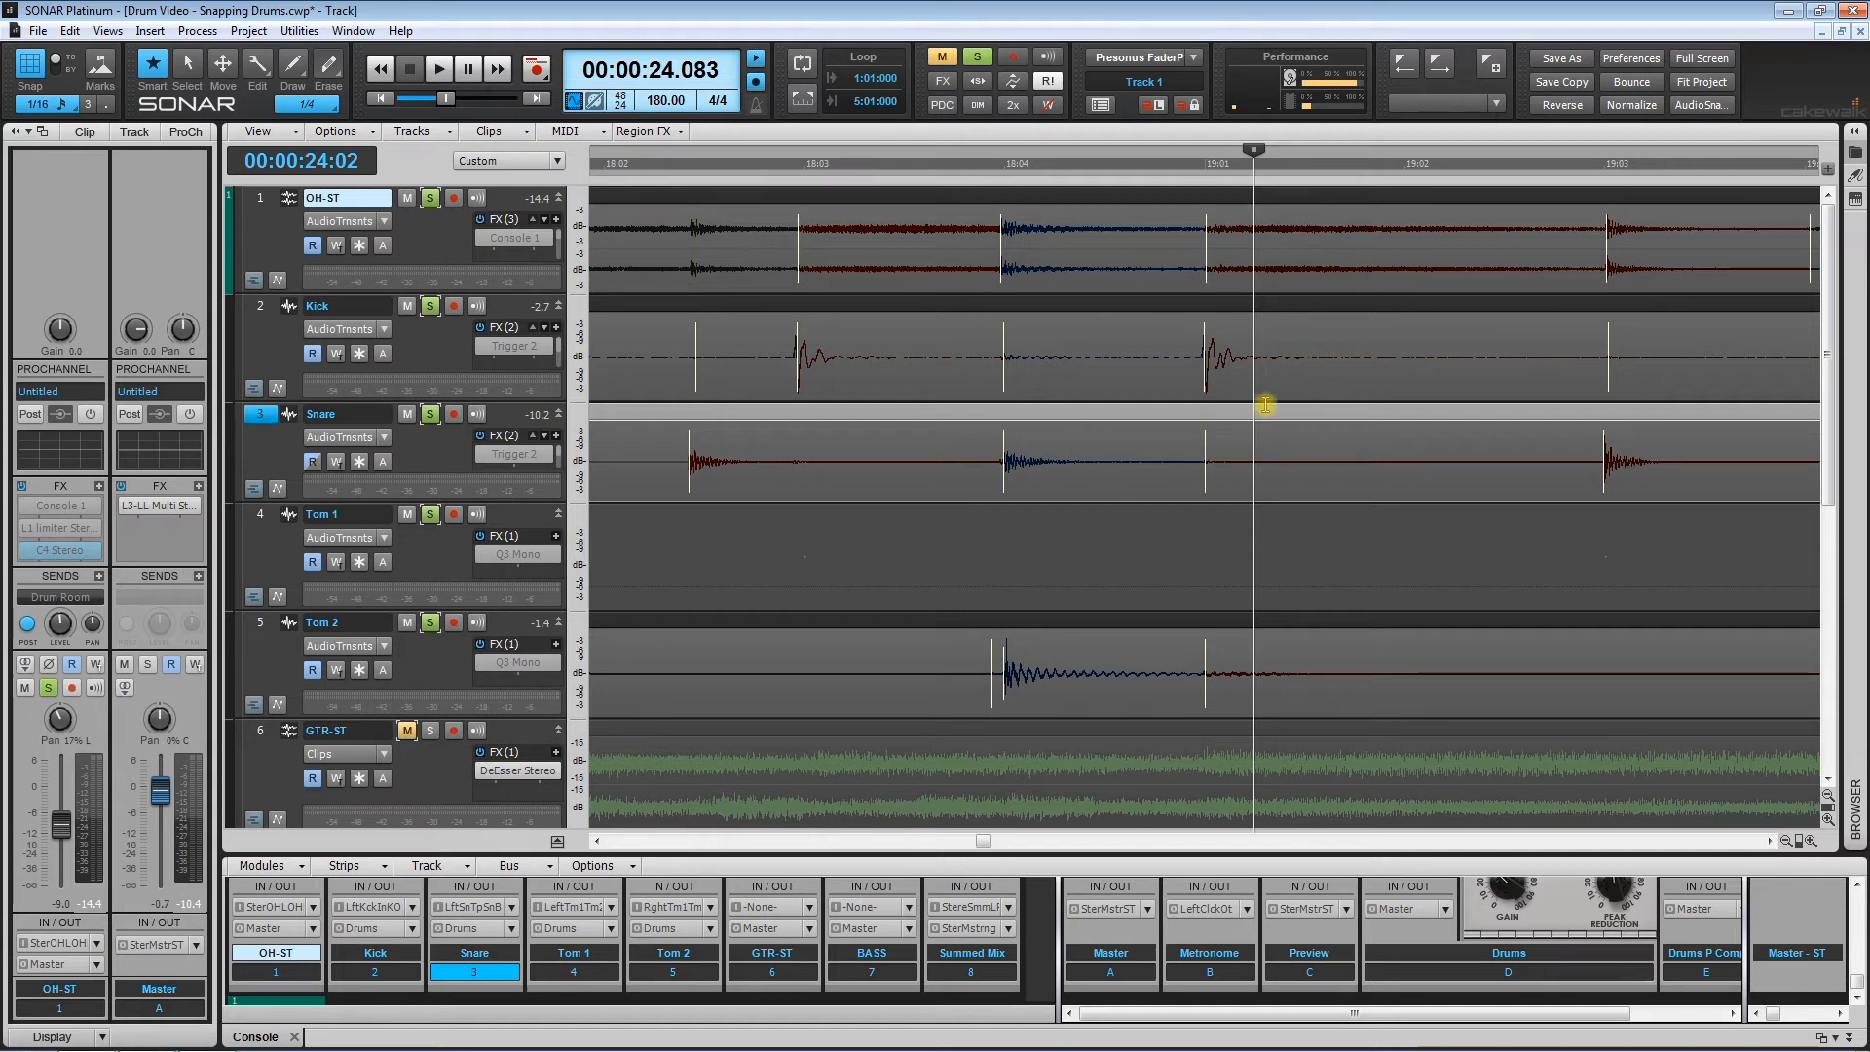
left_click(1297, 534)
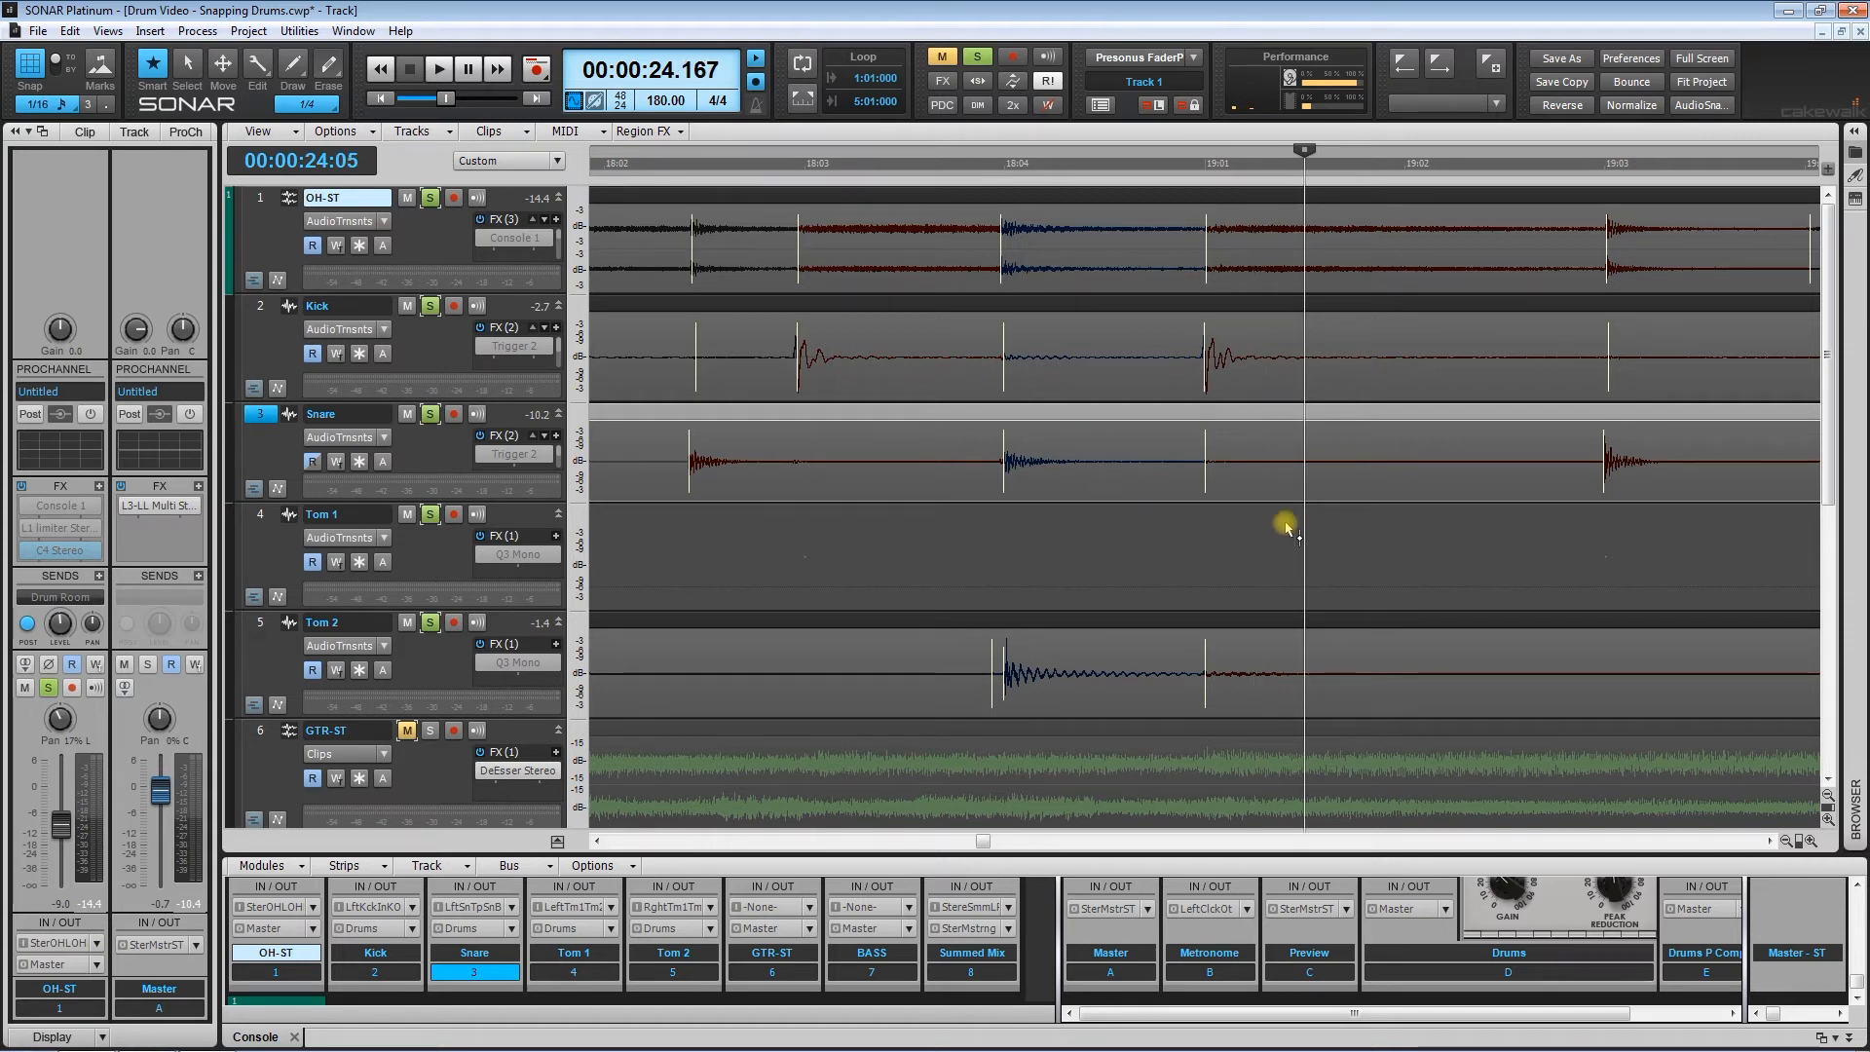
Step: Place the playhead at 00:00:24:00 and select only the OH-ST clip
left_click(1072, 197)
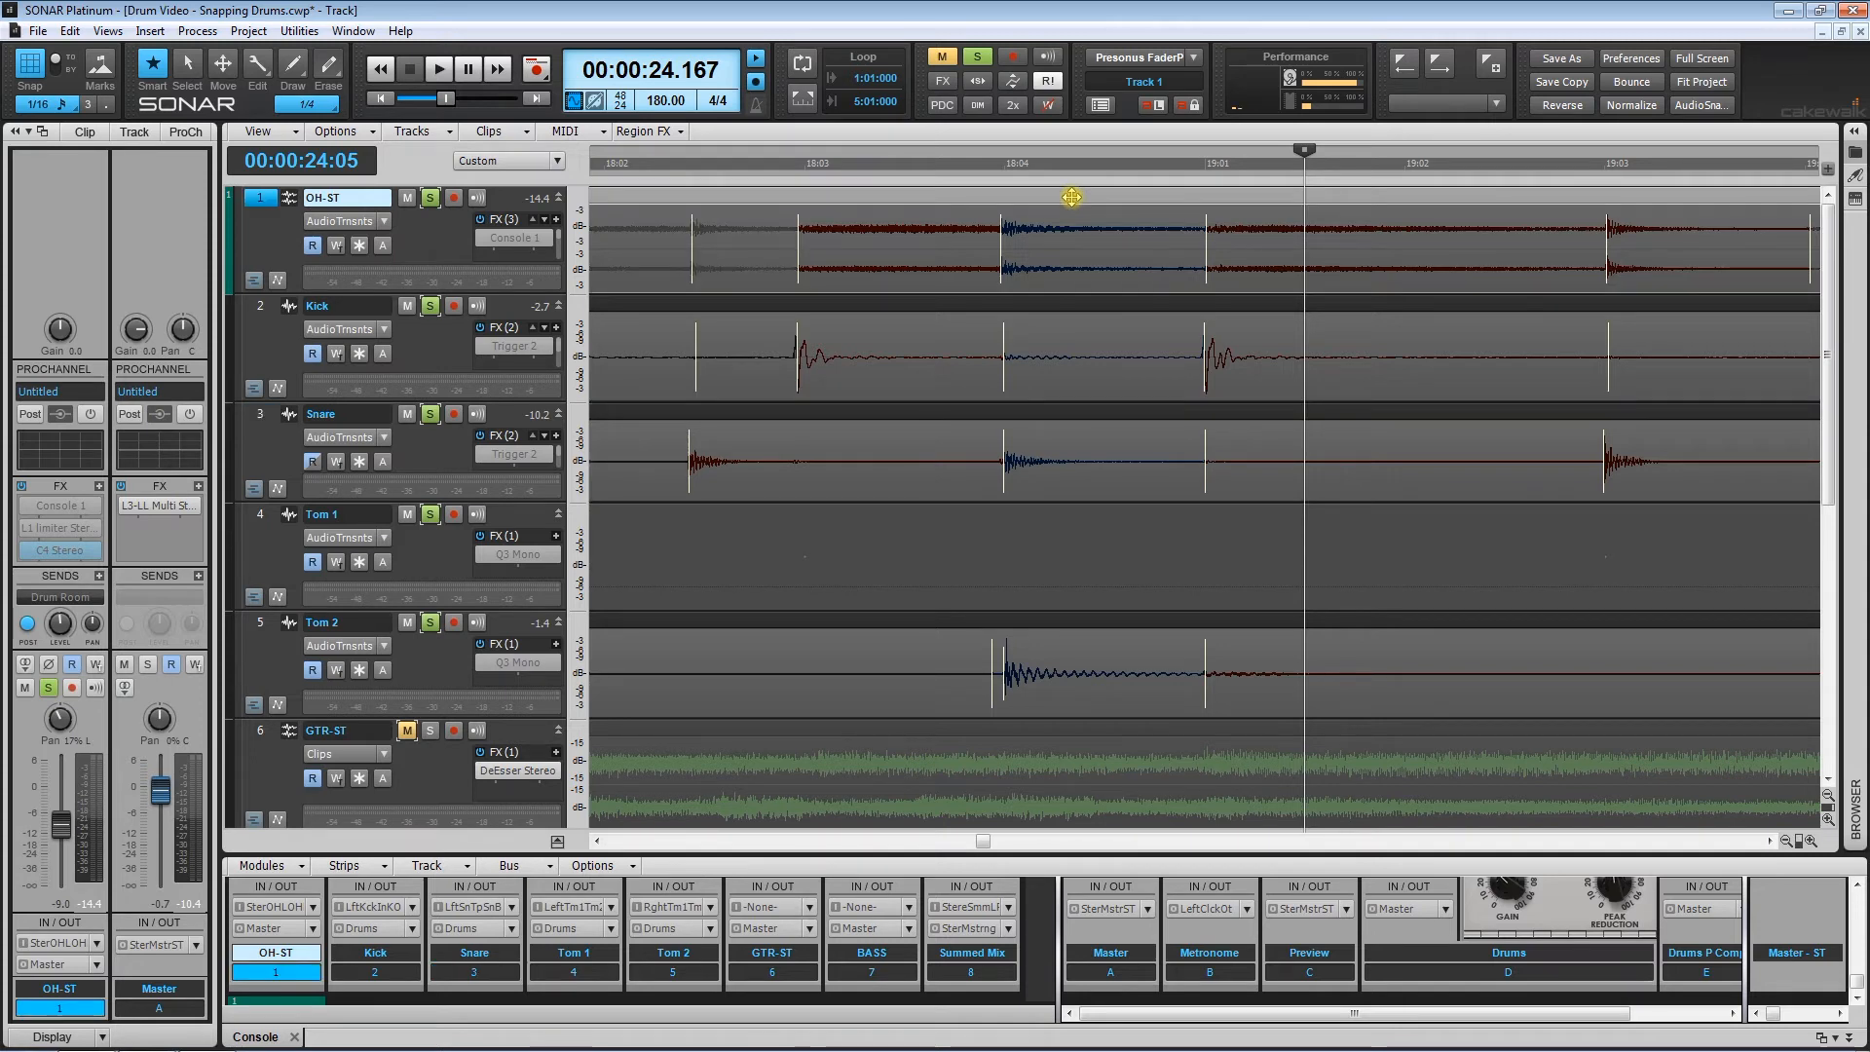
left_click(1204, 526)
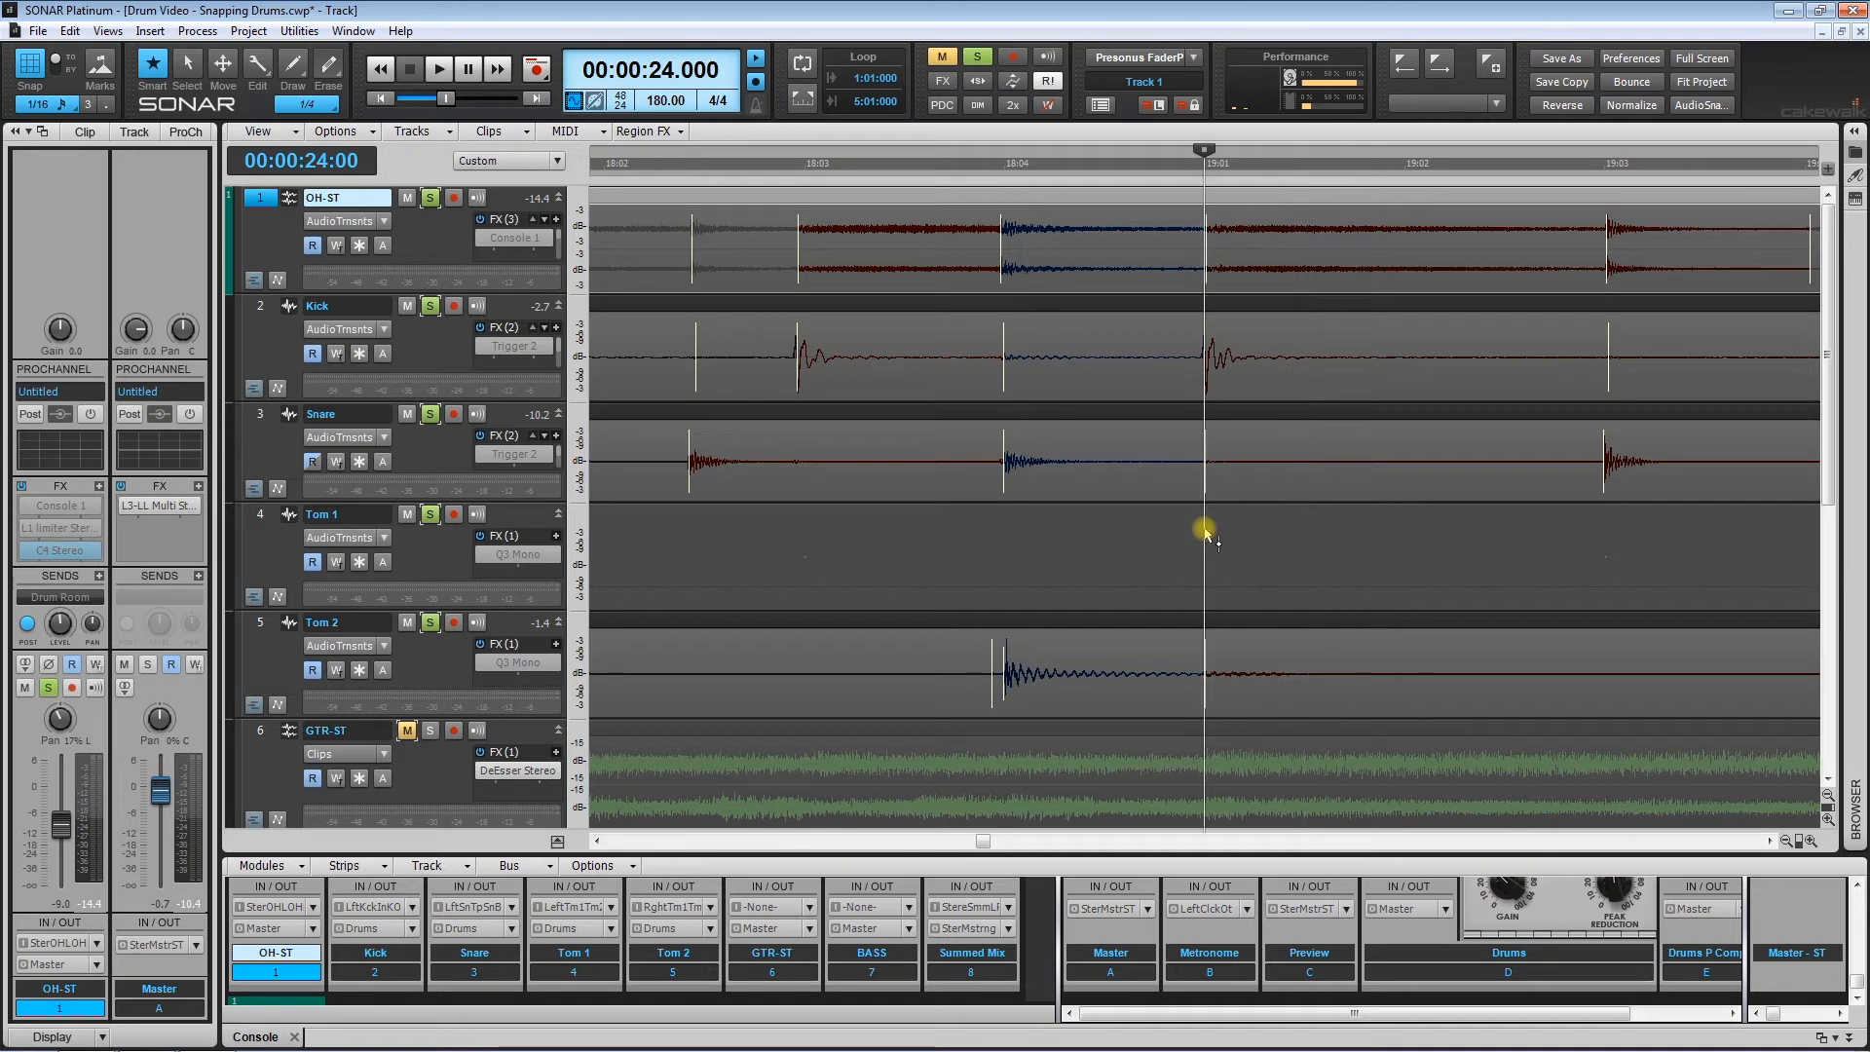
left_click(1156, 305)
left_click(1142, 198)
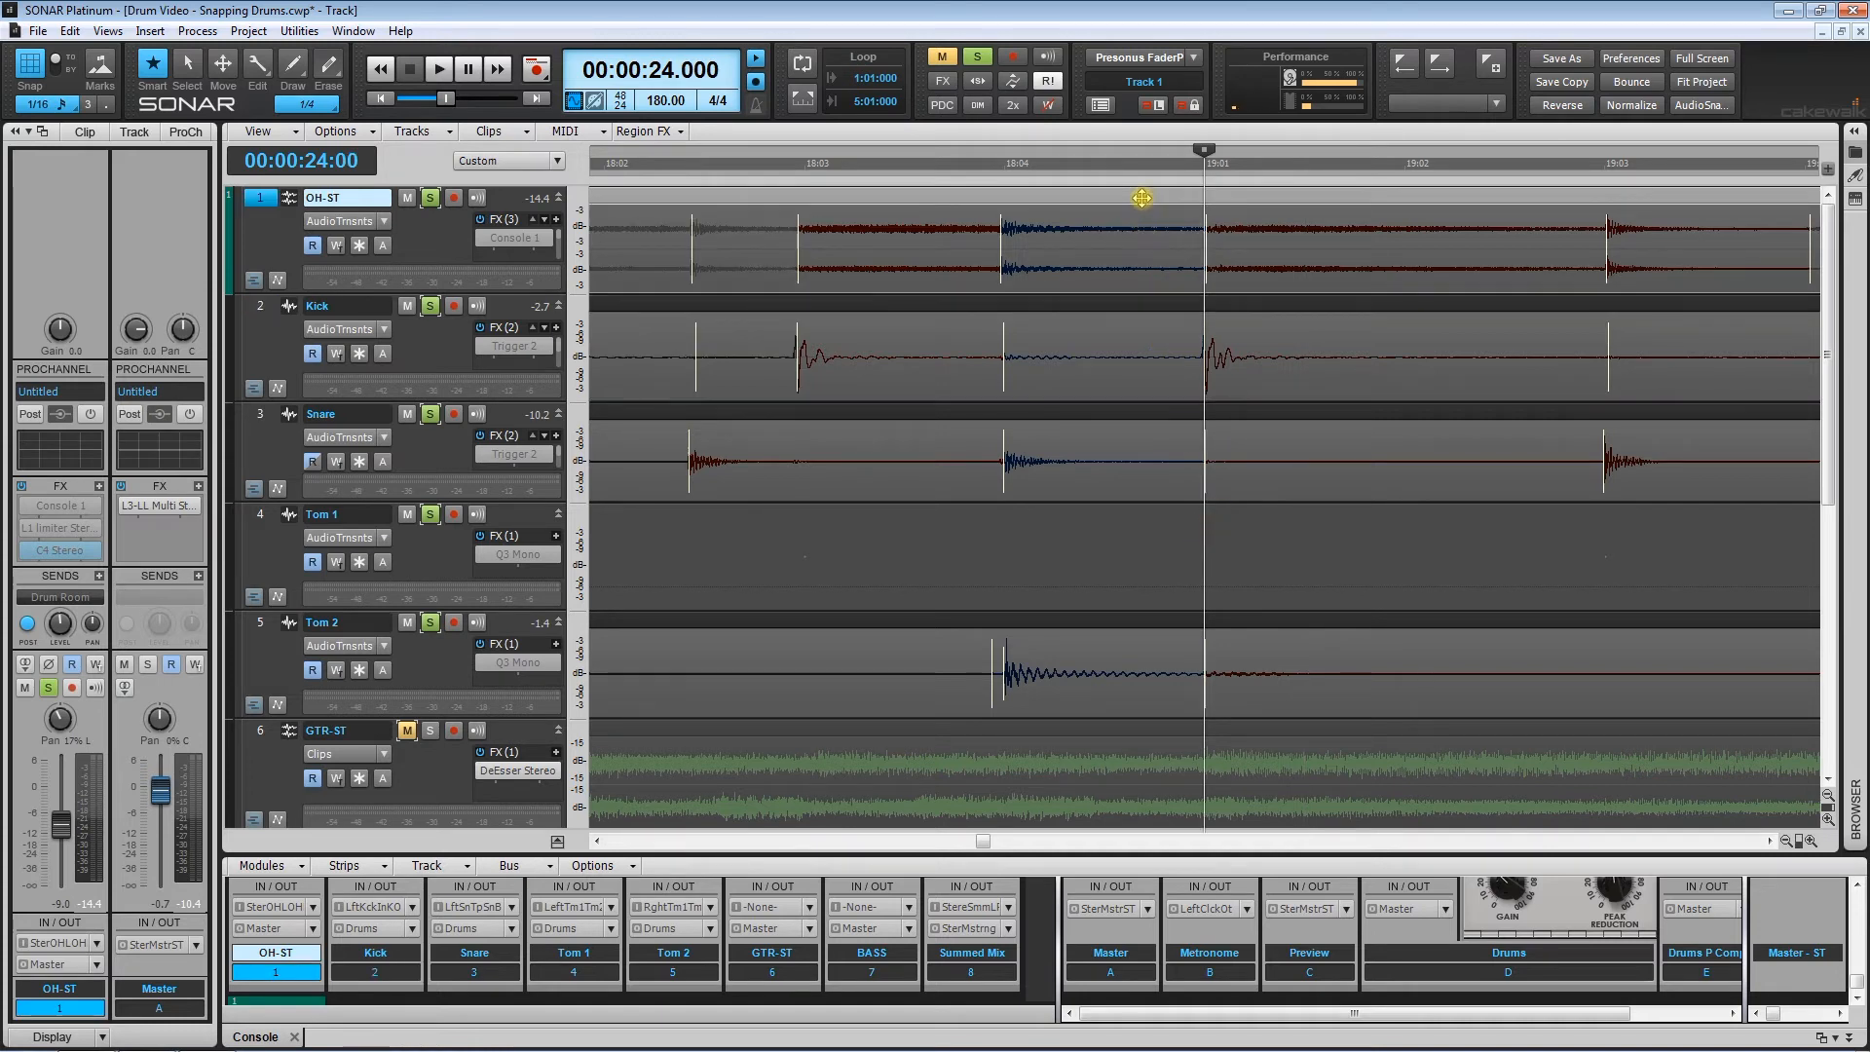
Step: Quantize the OH-ST clip's AudioSnap beats to 1/16 at 100 percent strength
left_click(1804, 841)
left_click_drag(1800, 840, 1677, 826)
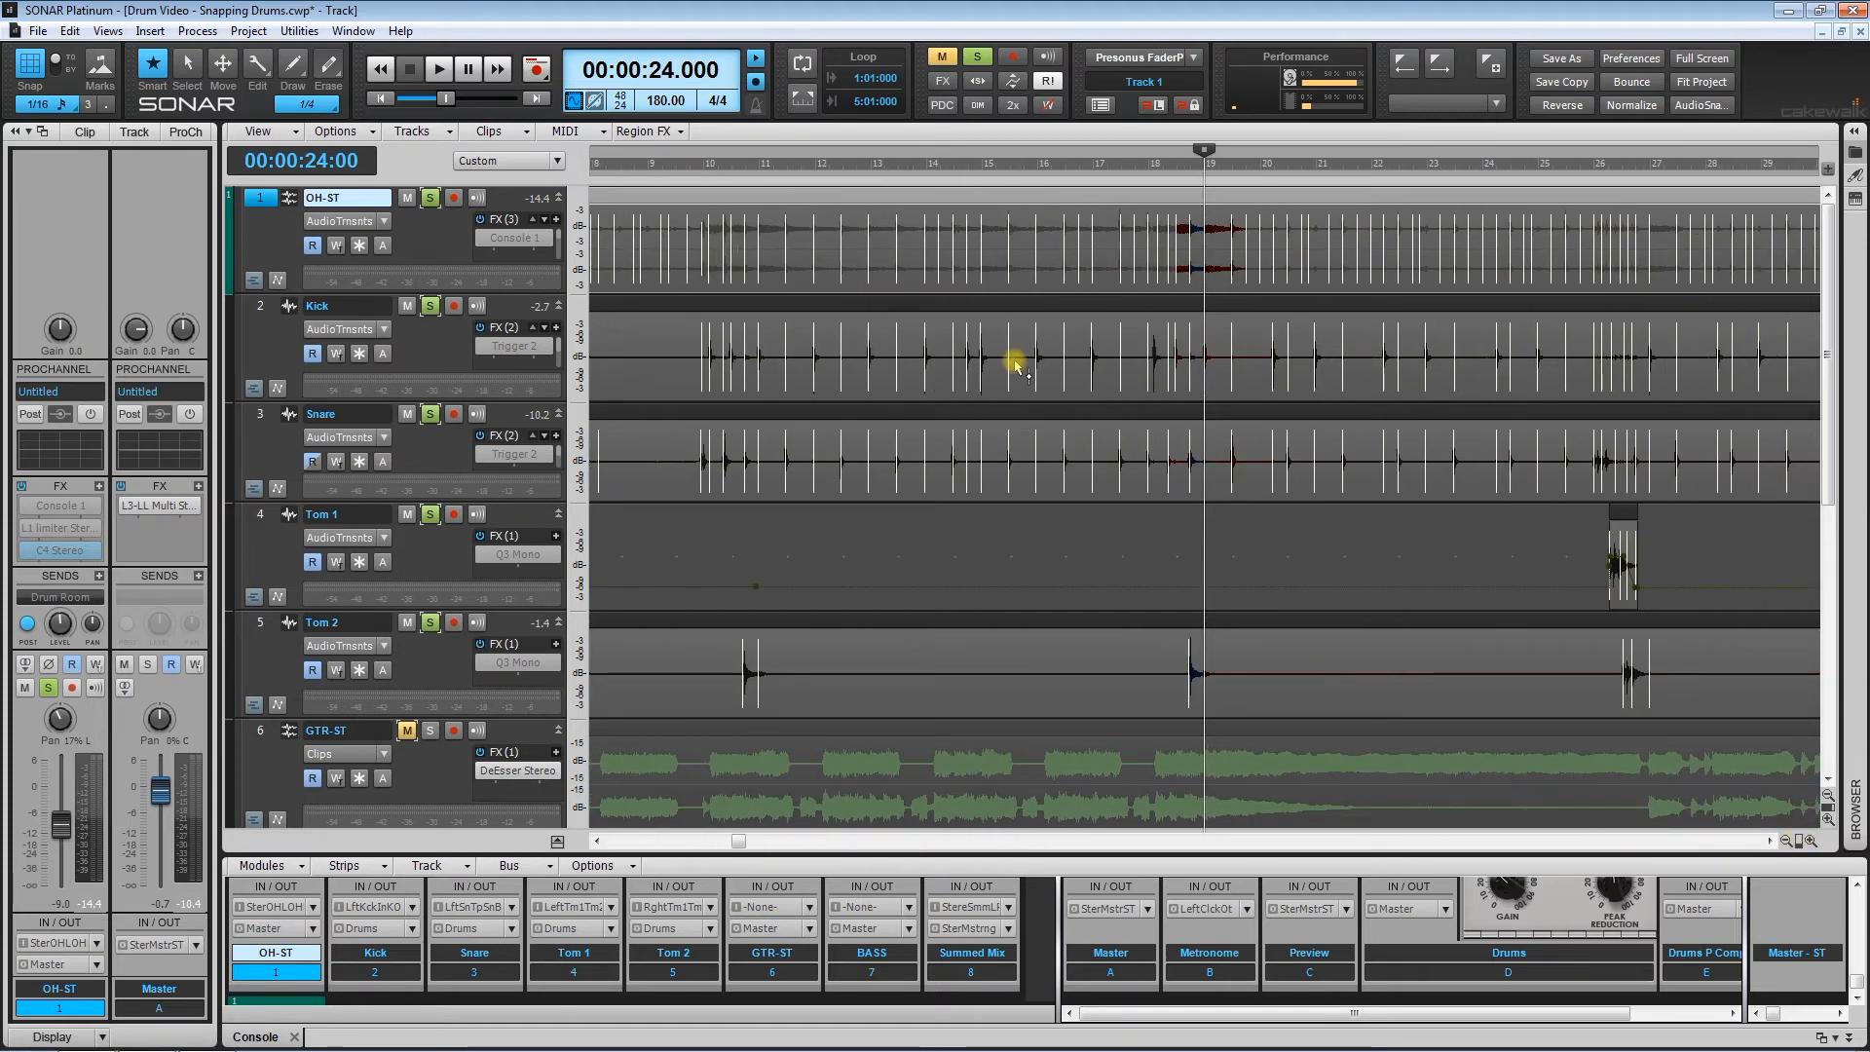
left_click(197, 31)
left_click(210, 71)
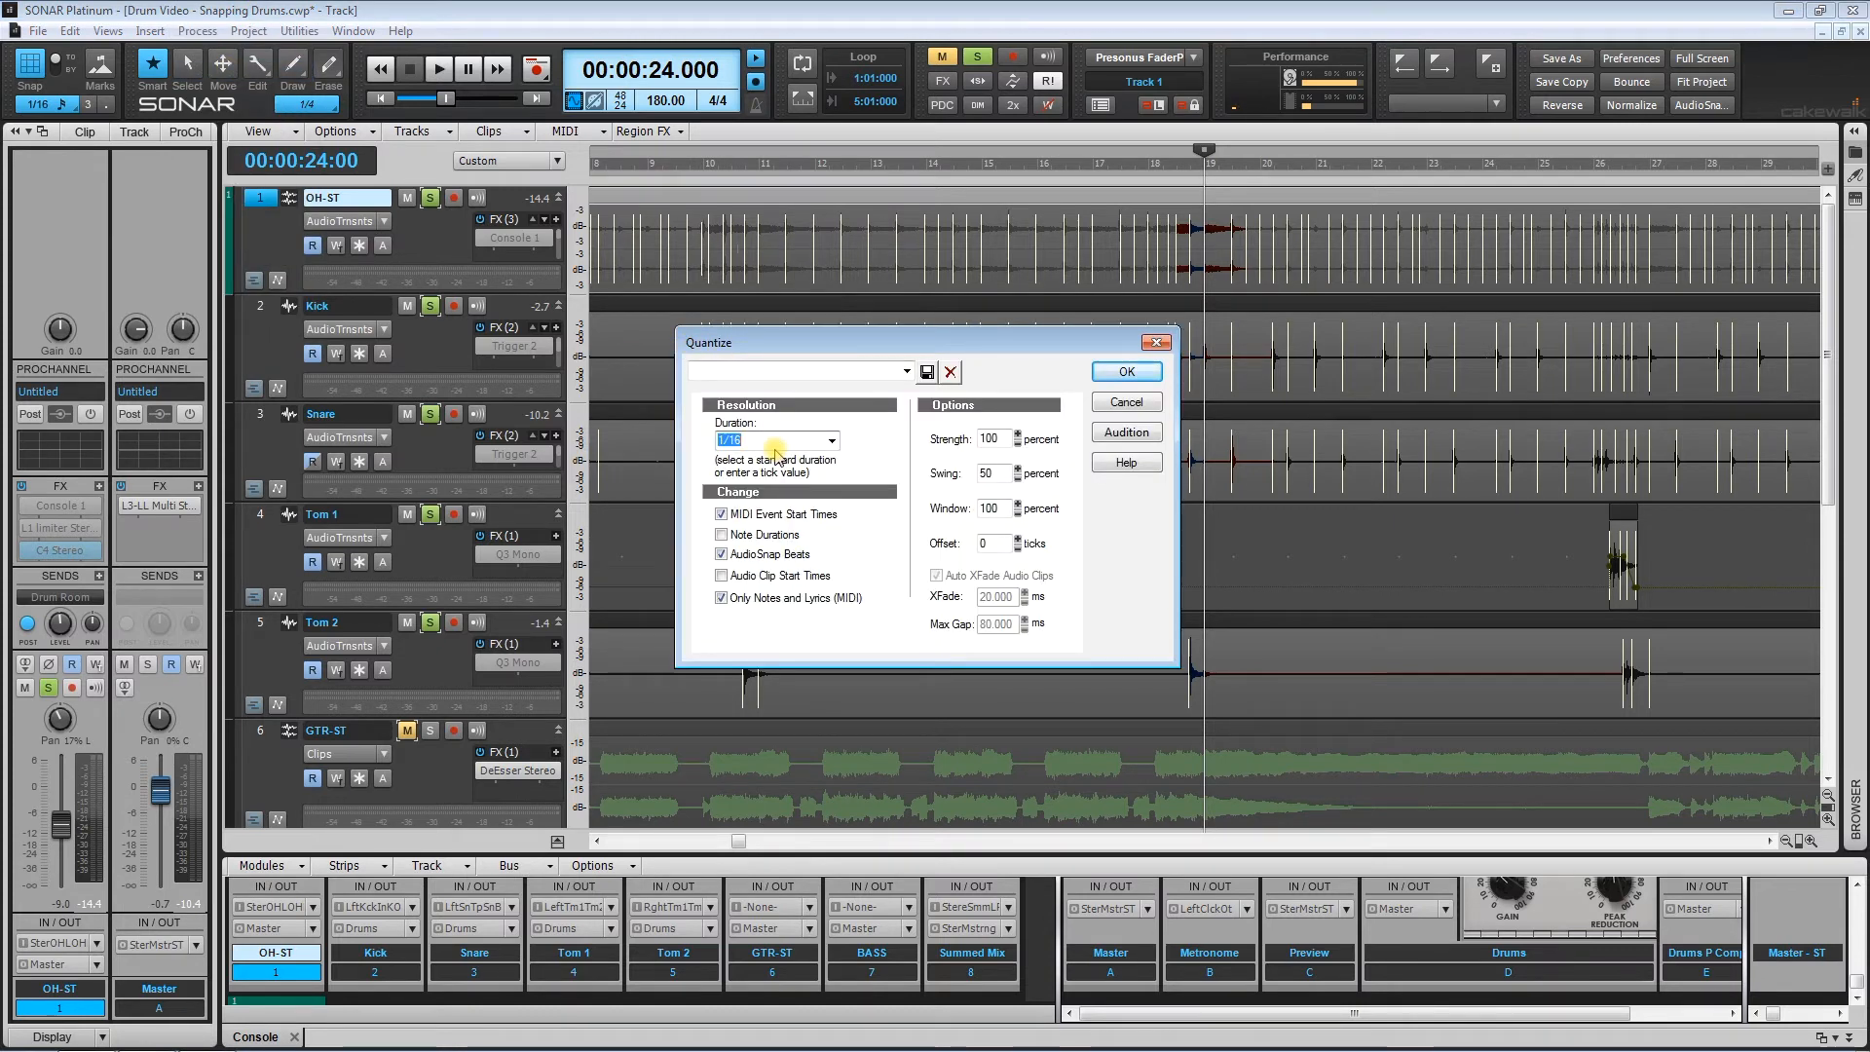
left_click(1128, 373)
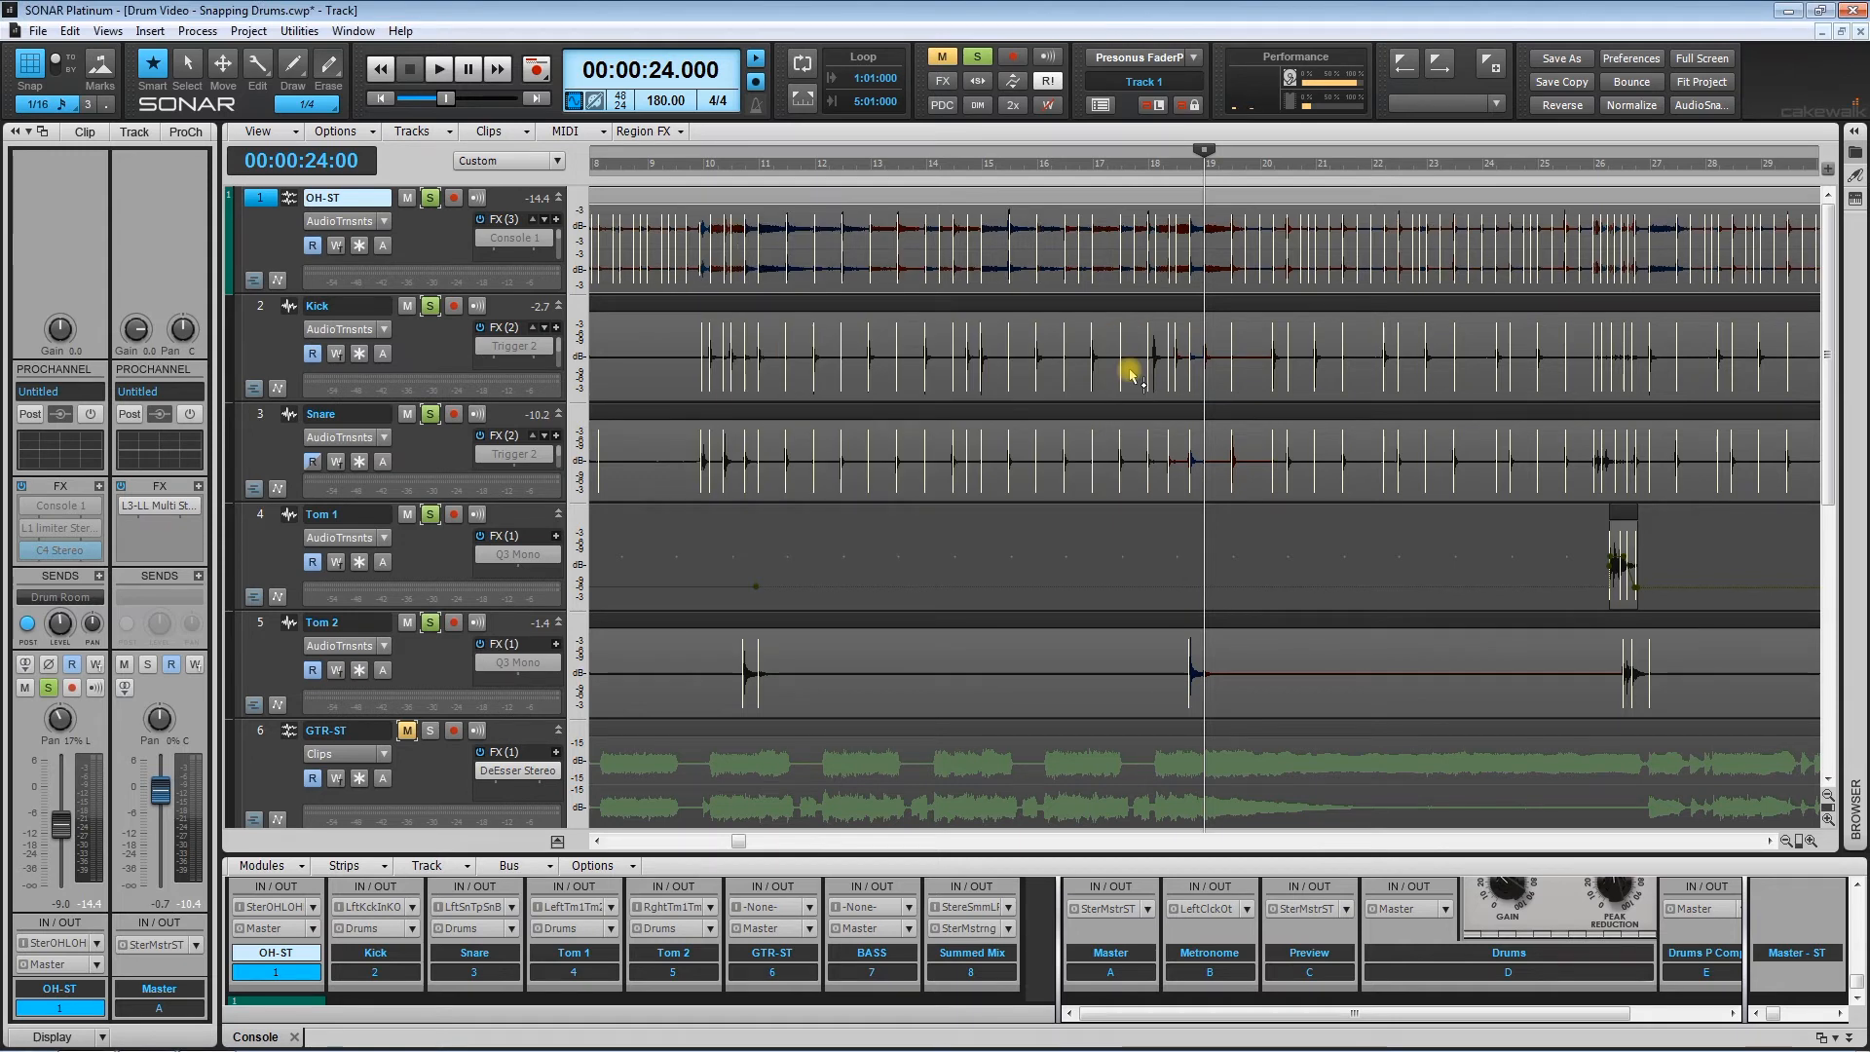
Step: Select the Kick clip and quantize it with the same 1/16 settings
left_click(1160, 304)
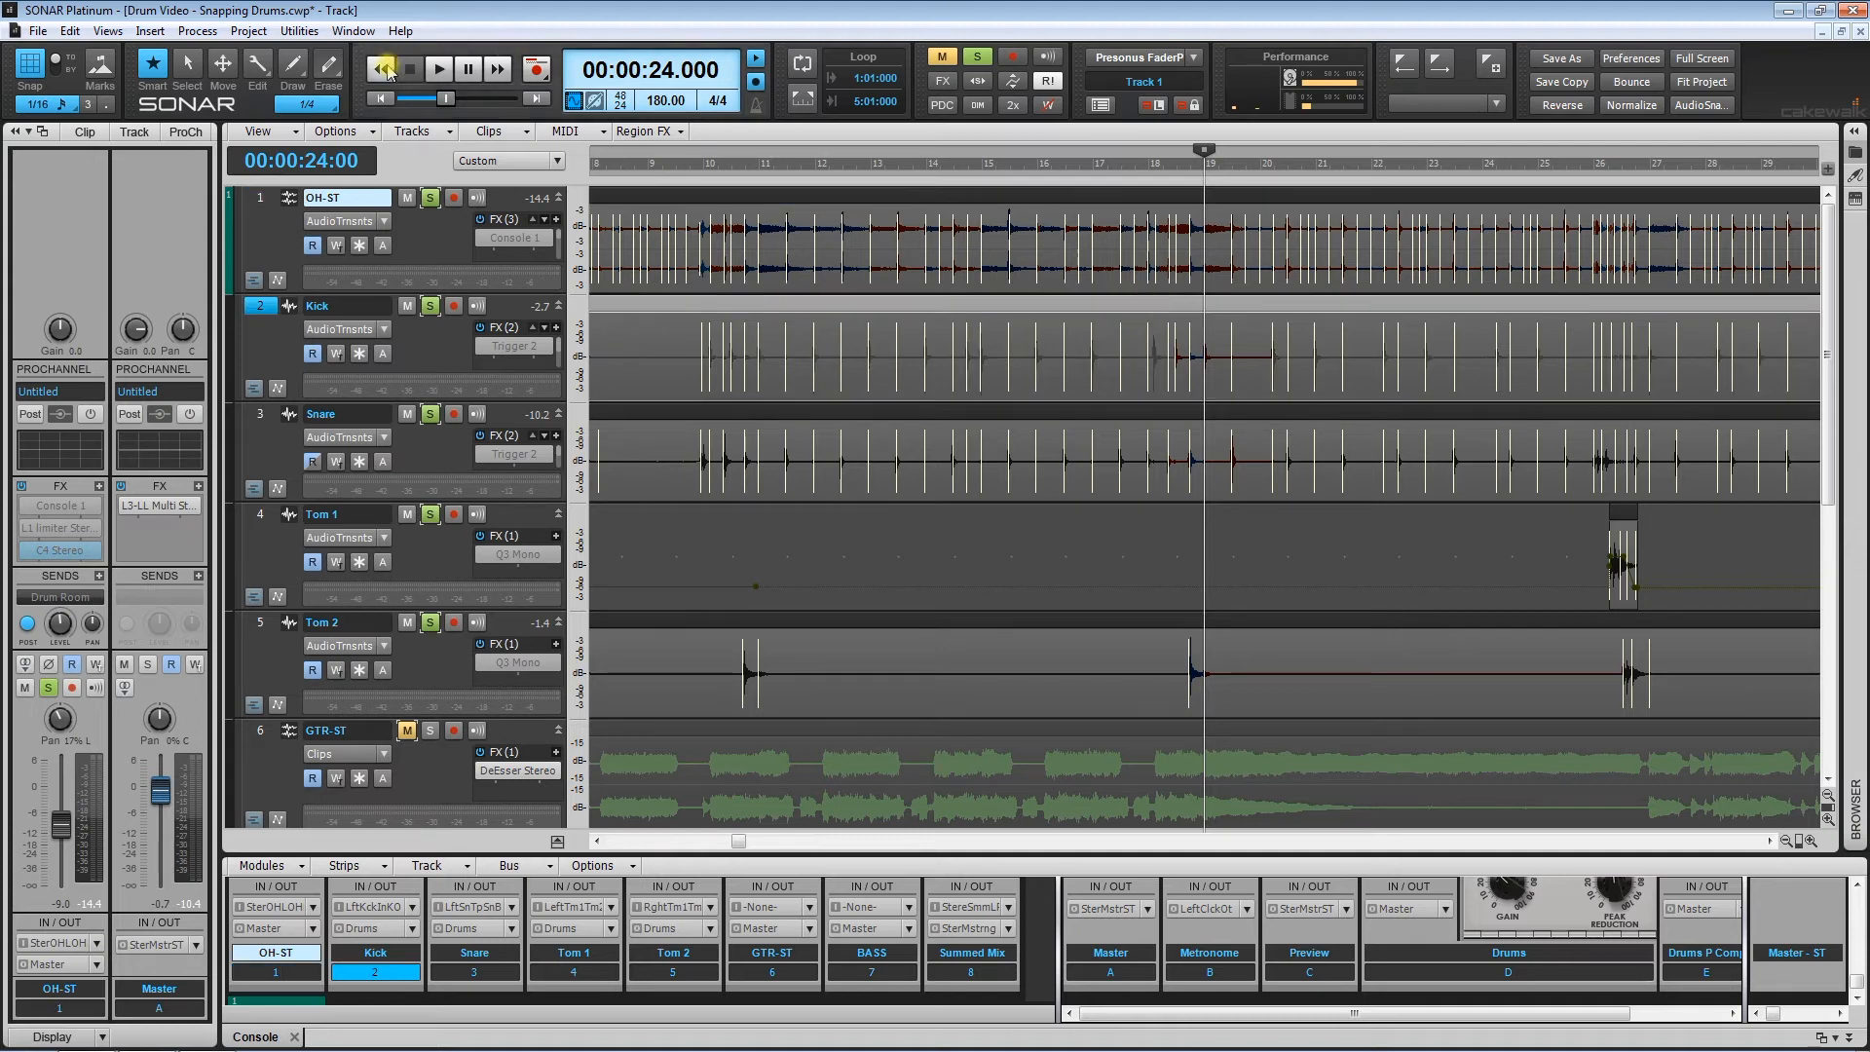
left_click(199, 31)
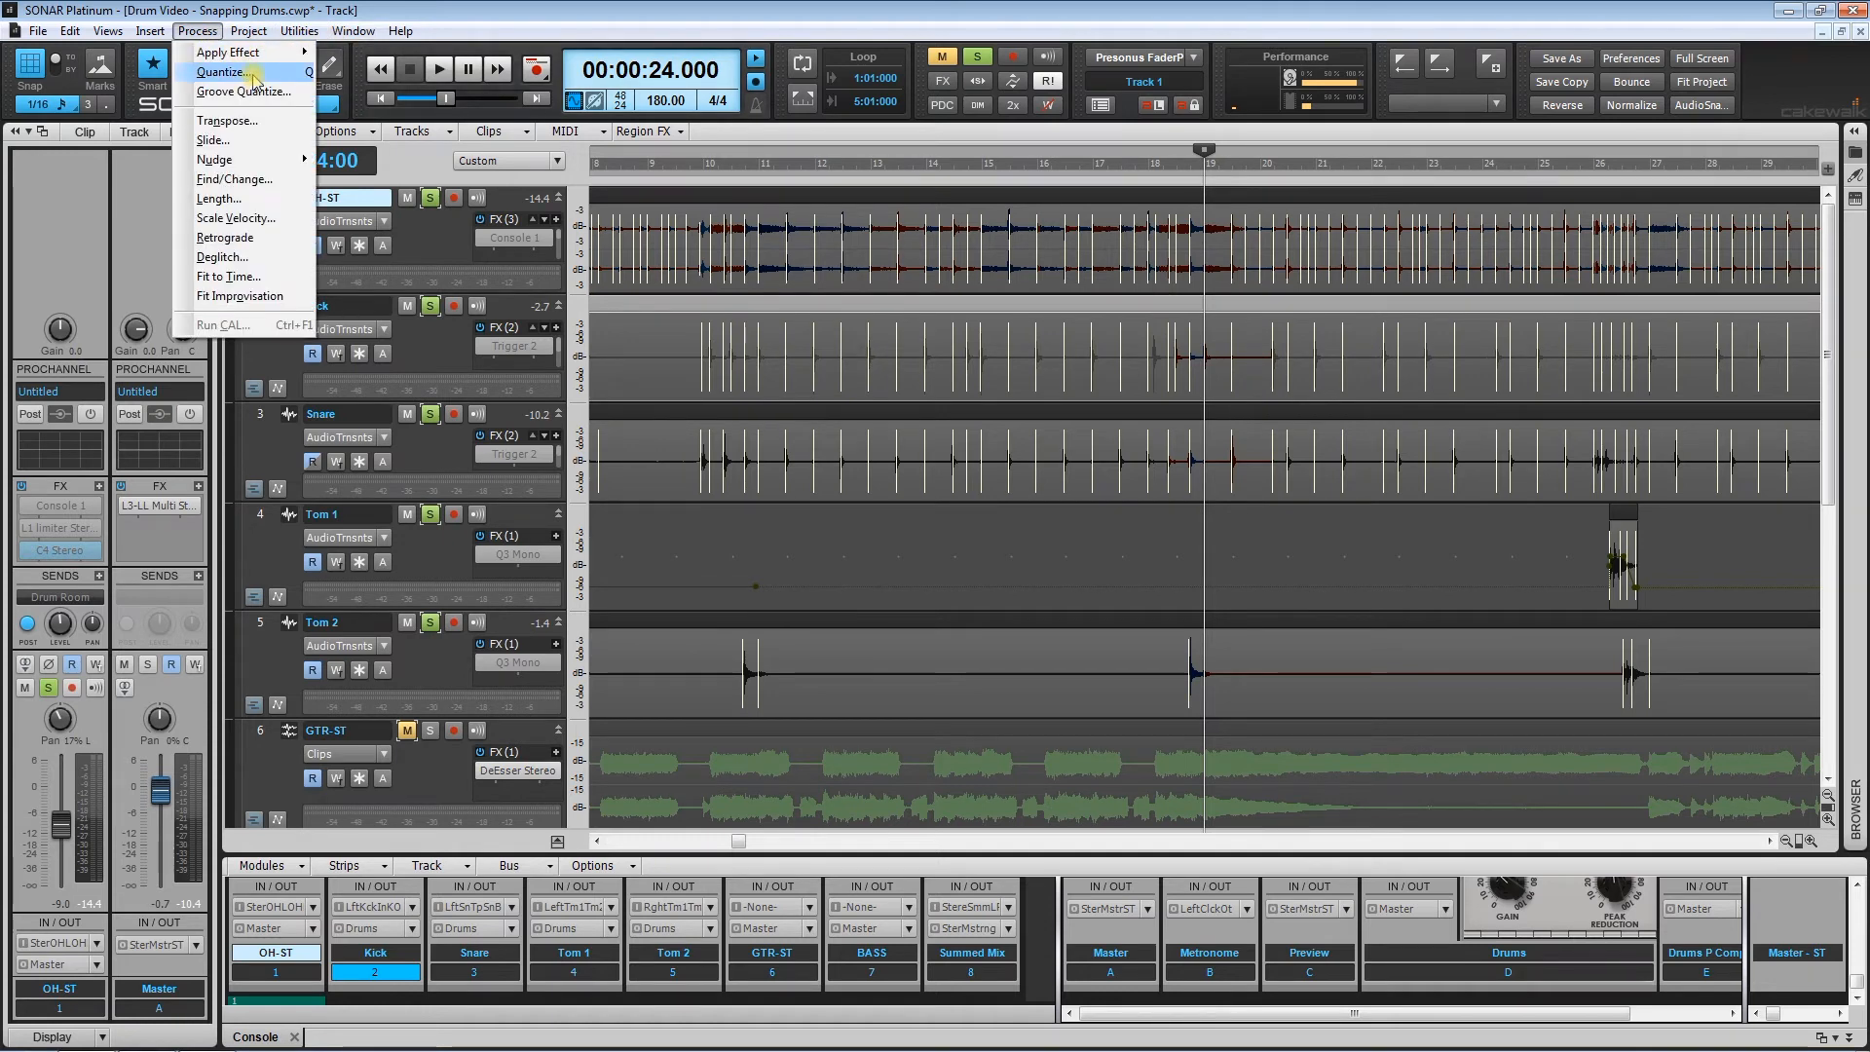
left_click(232, 72)
left_click(1121, 372)
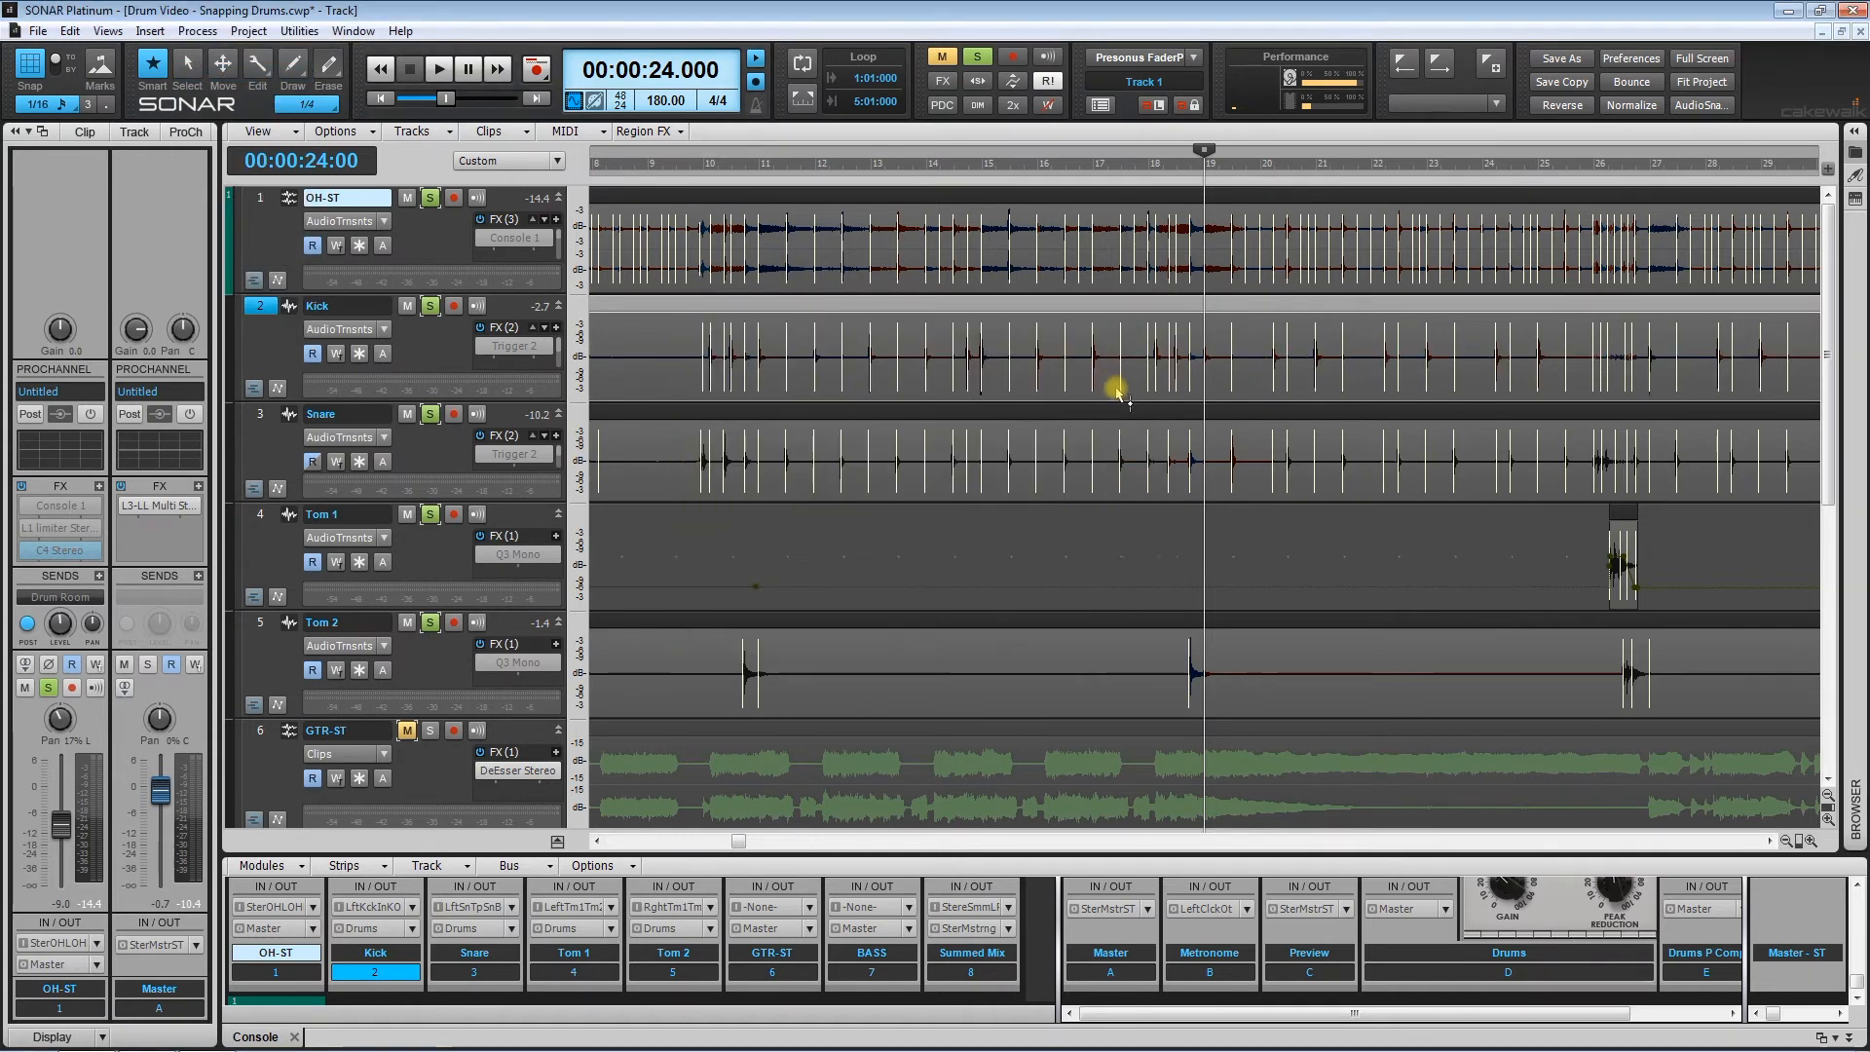
Step: Select the Snare clip and quantize its AudioSnap beats to 1/16 at 100 percent strength
left_click(1116, 409)
left_click(198, 32)
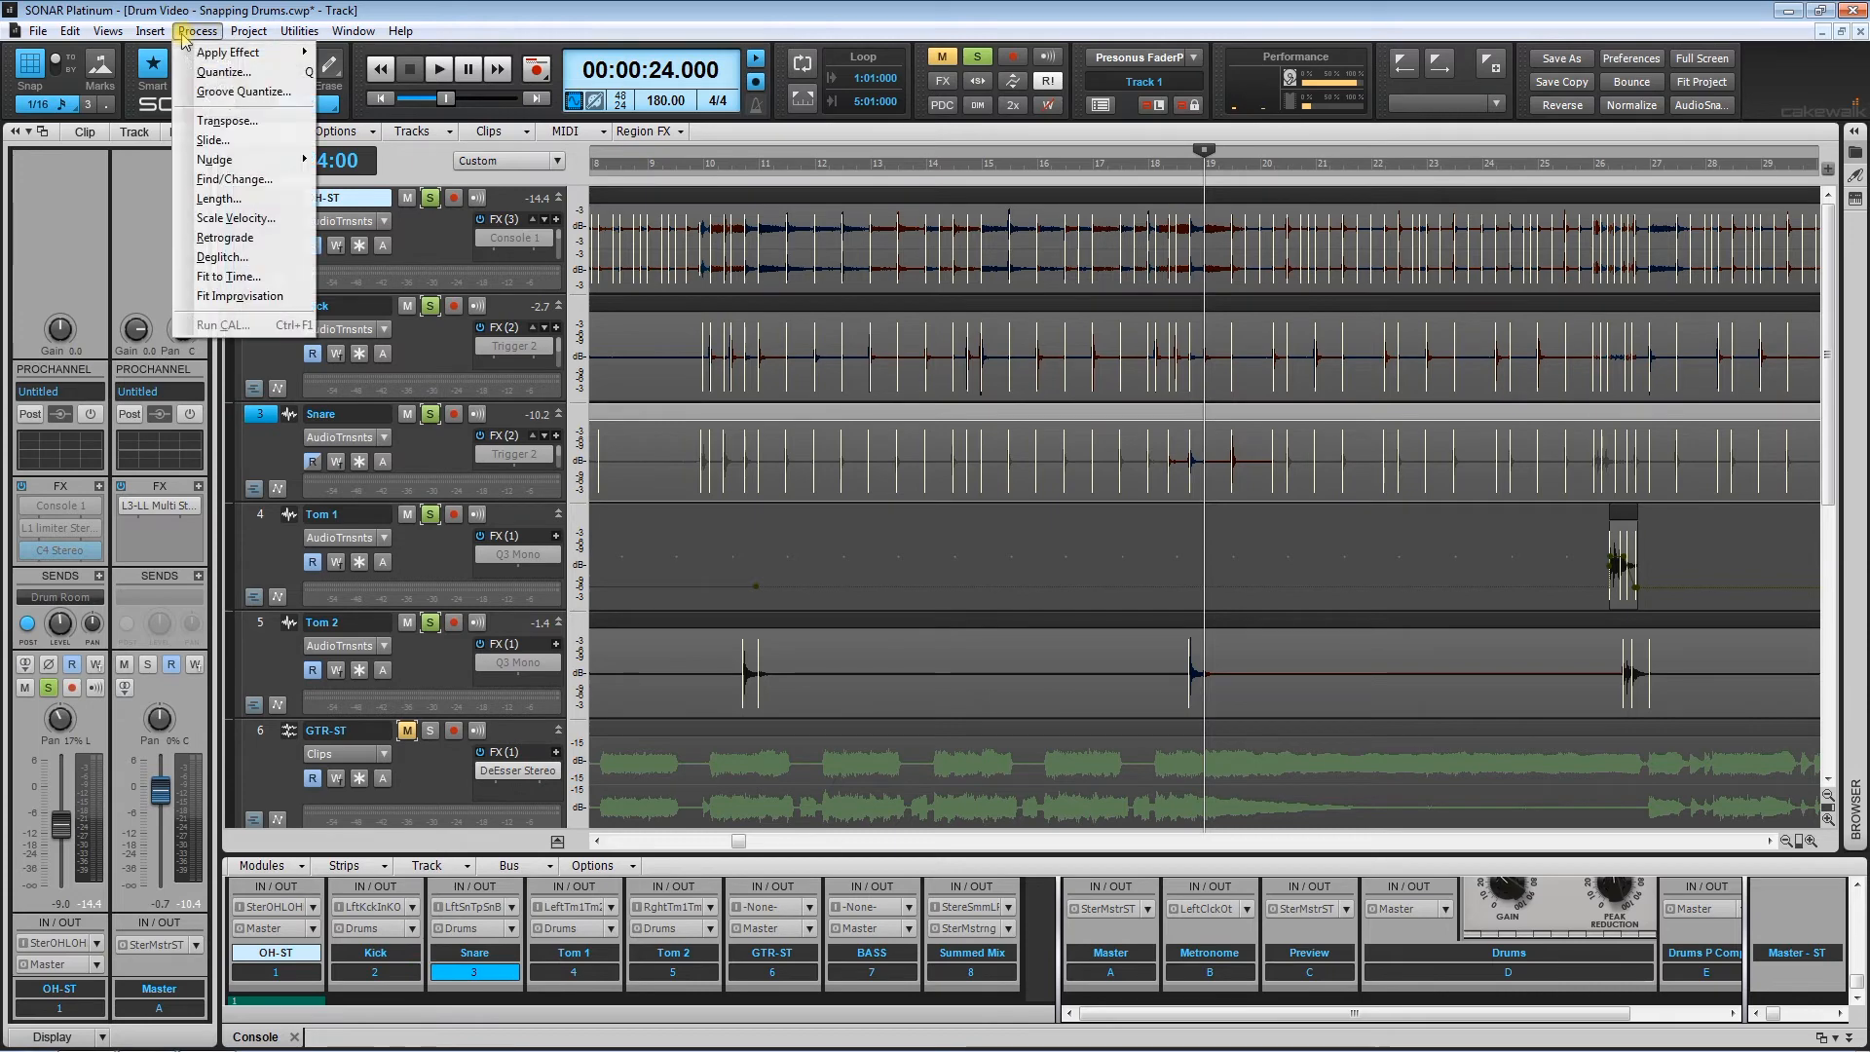
left_click(232, 72)
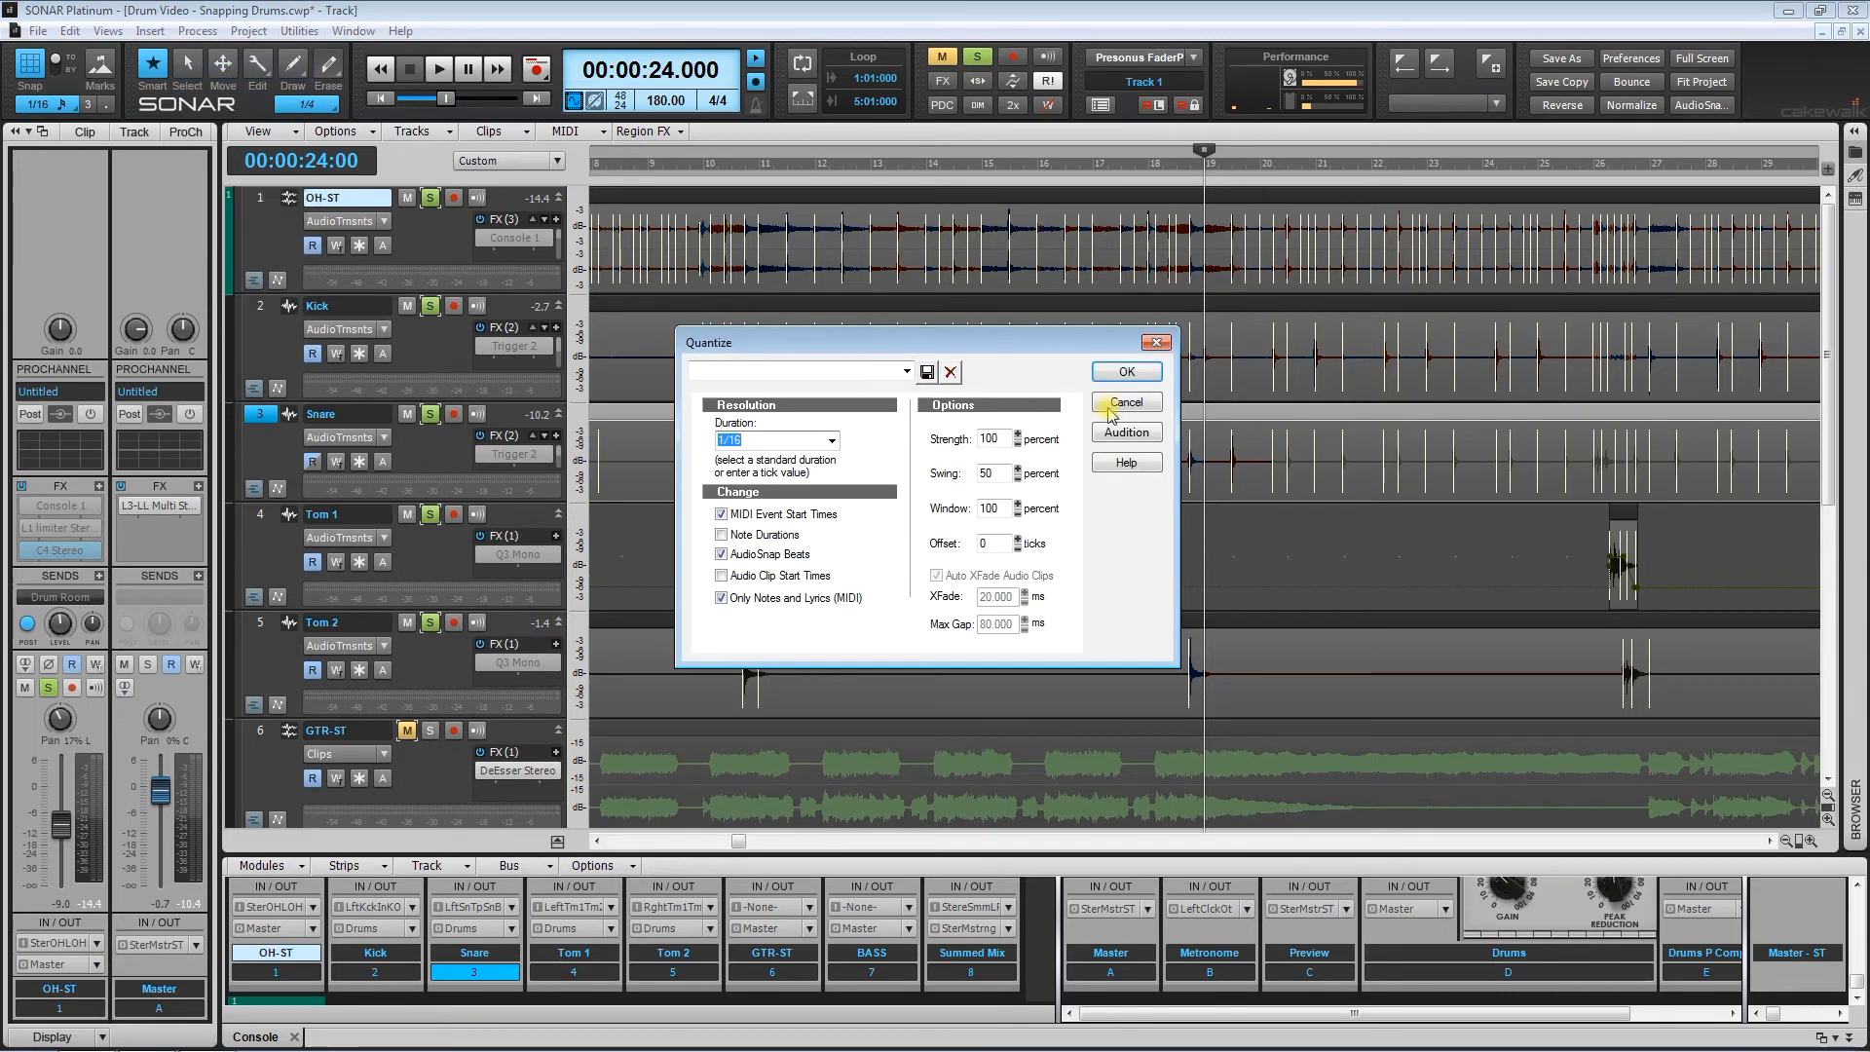
left_click(1127, 375)
Step: Select the Tom 2 clip and quantize it with the same 1/16 settings
left_click(1283, 624)
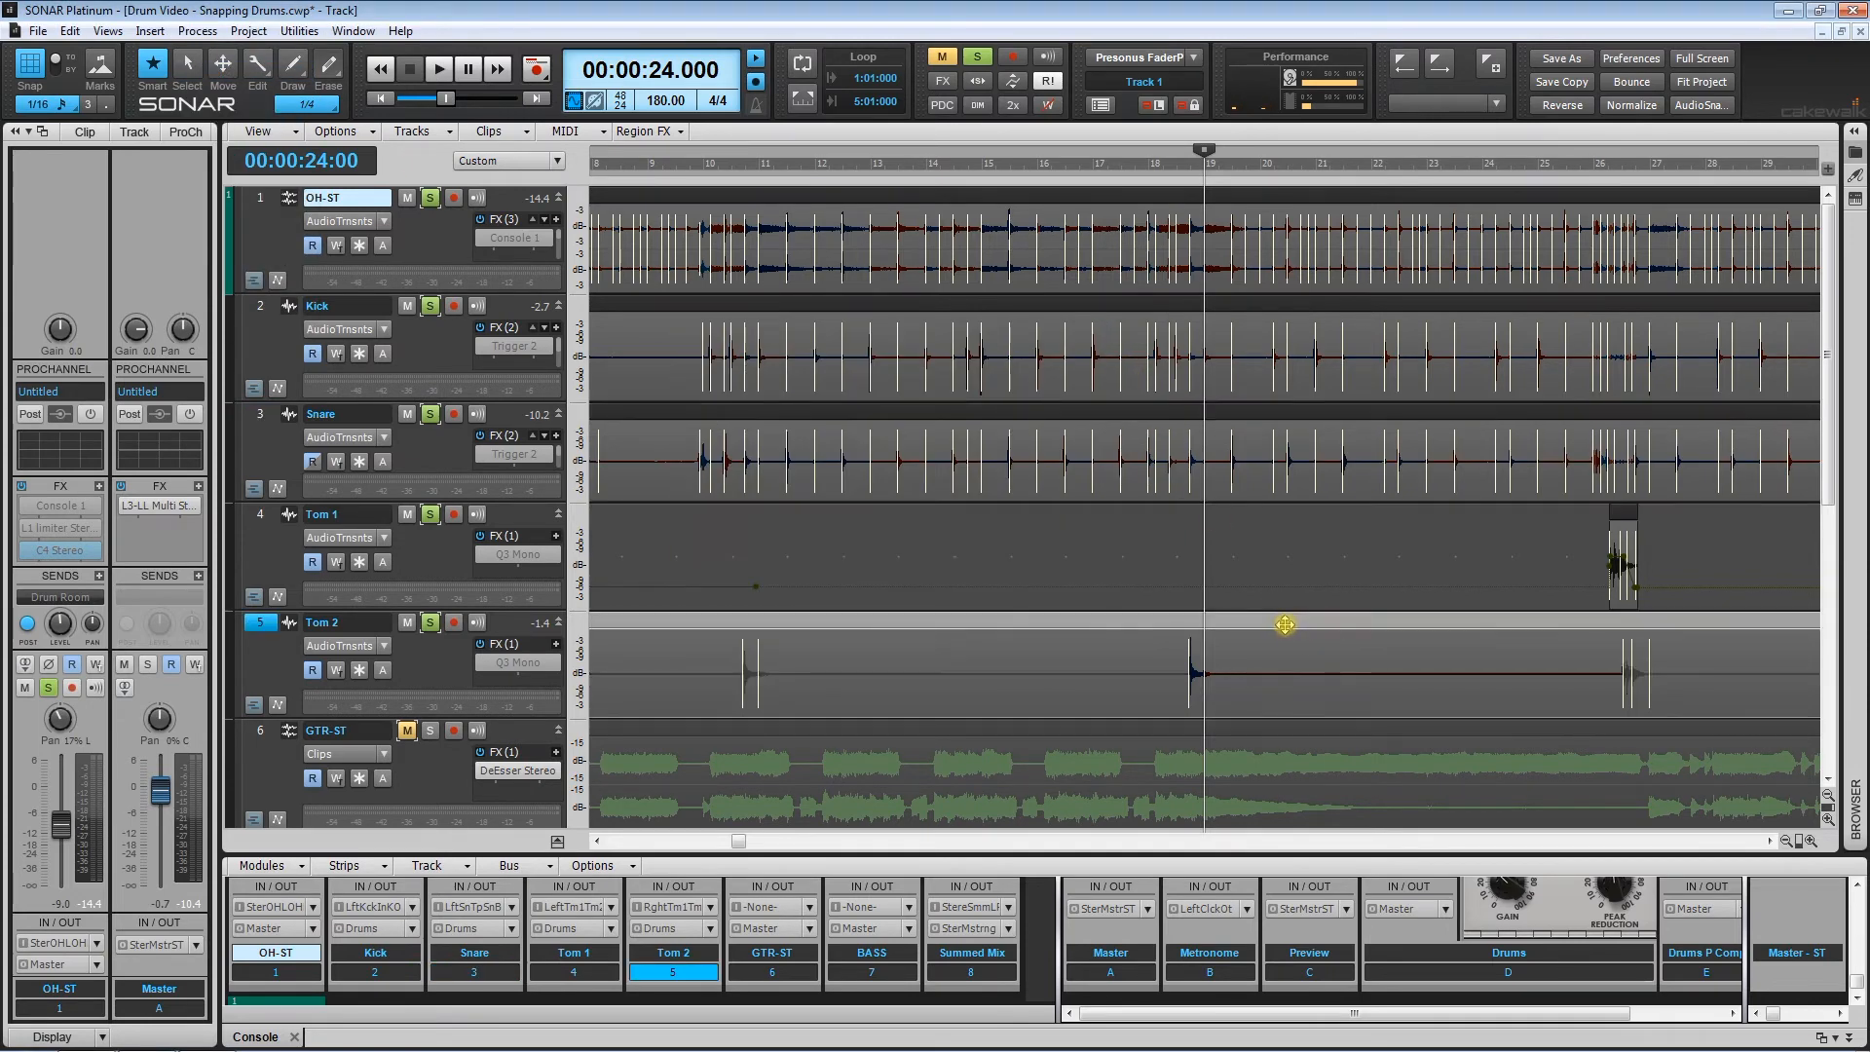
left_click(199, 31)
left_click(231, 73)
left_click(1126, 371)
Step: Place the playhead near the measure 18 drum fill, ending at 00:00:22:05 ahead of the fill
left_click(1189, 565)
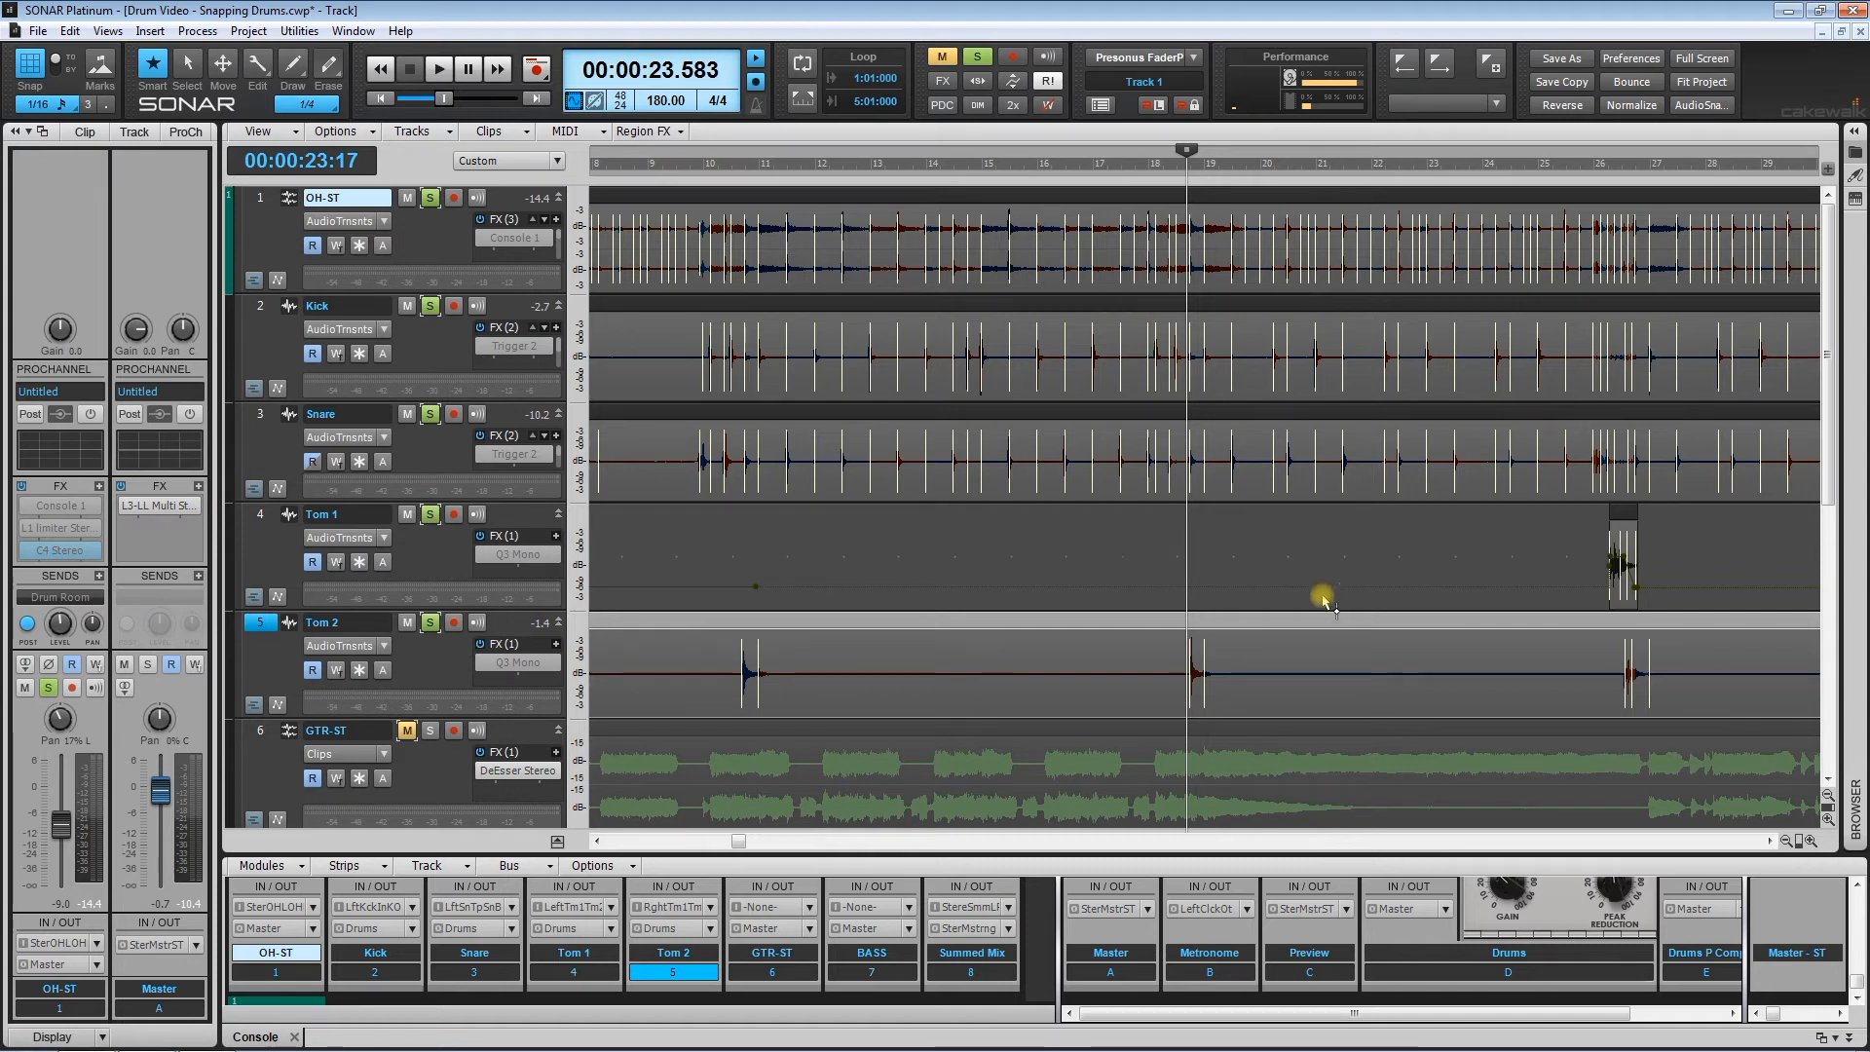
left_click(1226, 544)
left_click(1203, 540)
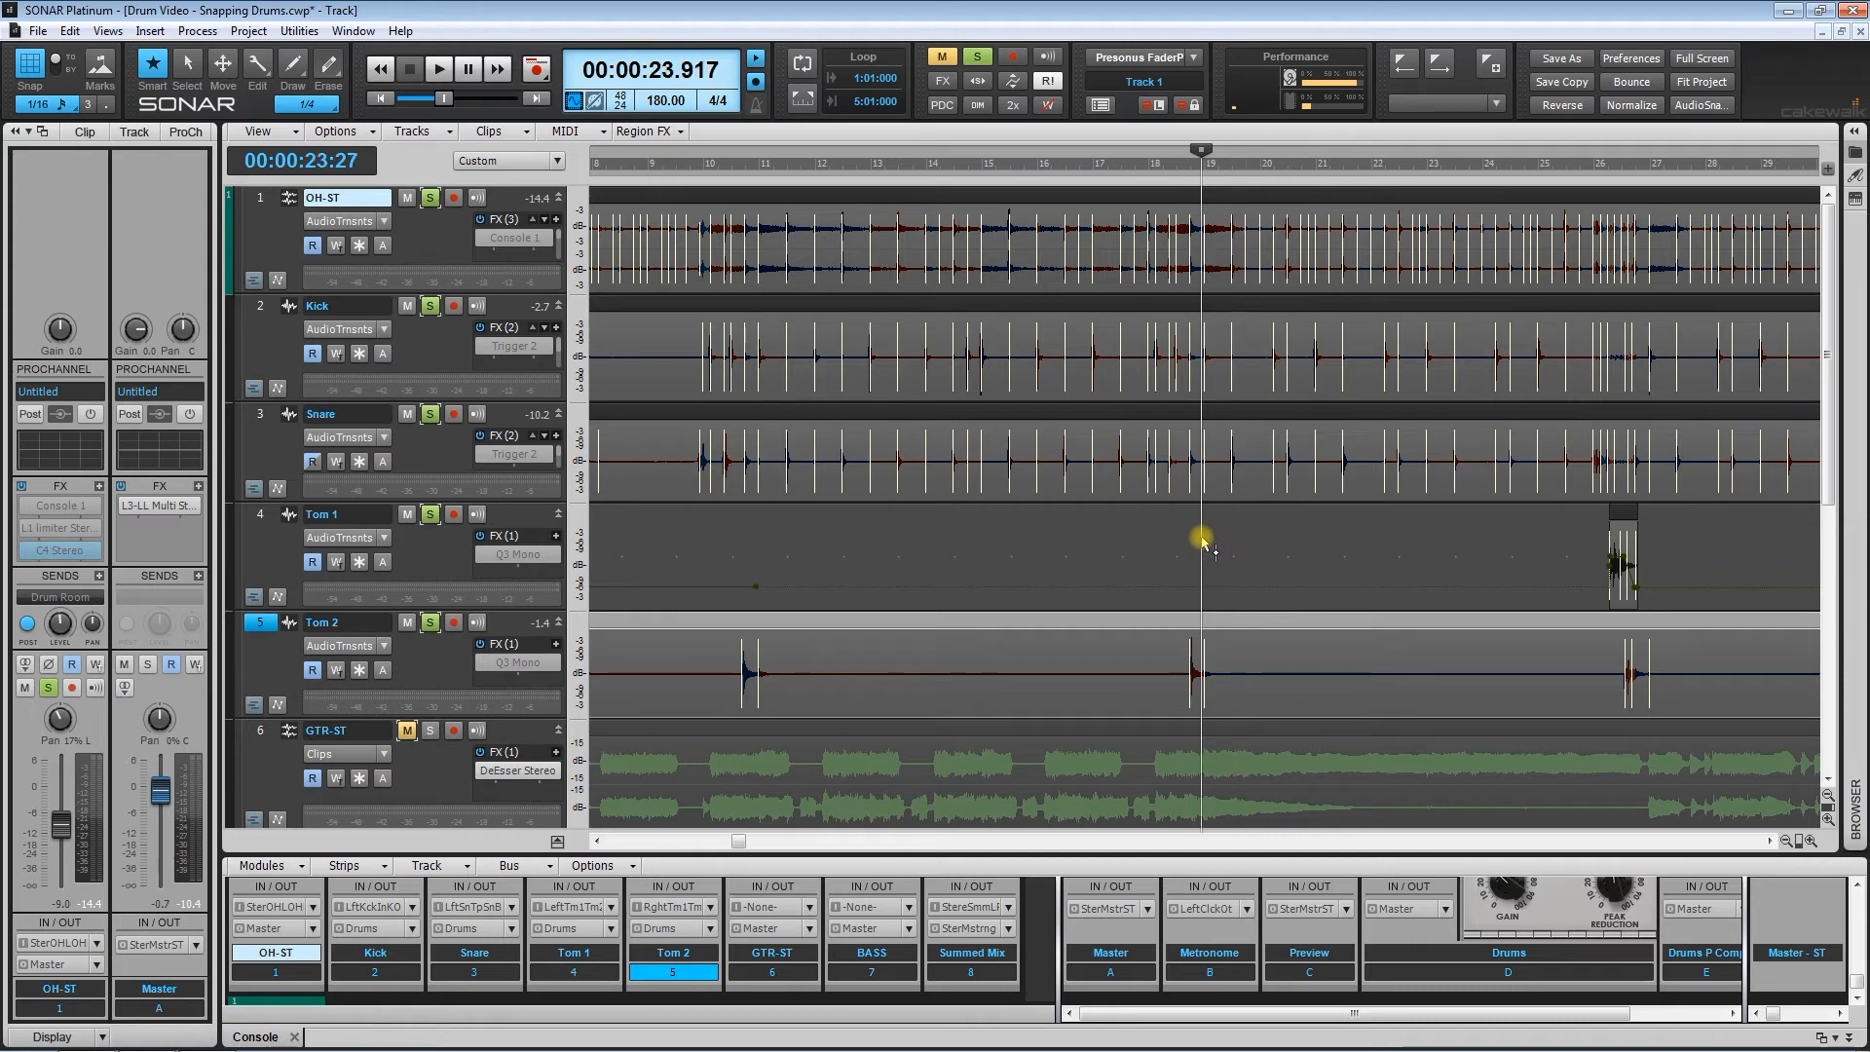
left_click_drag(1799, 842, 1693, 822)
left_click(1156, 557)
left_click(1038, 537)
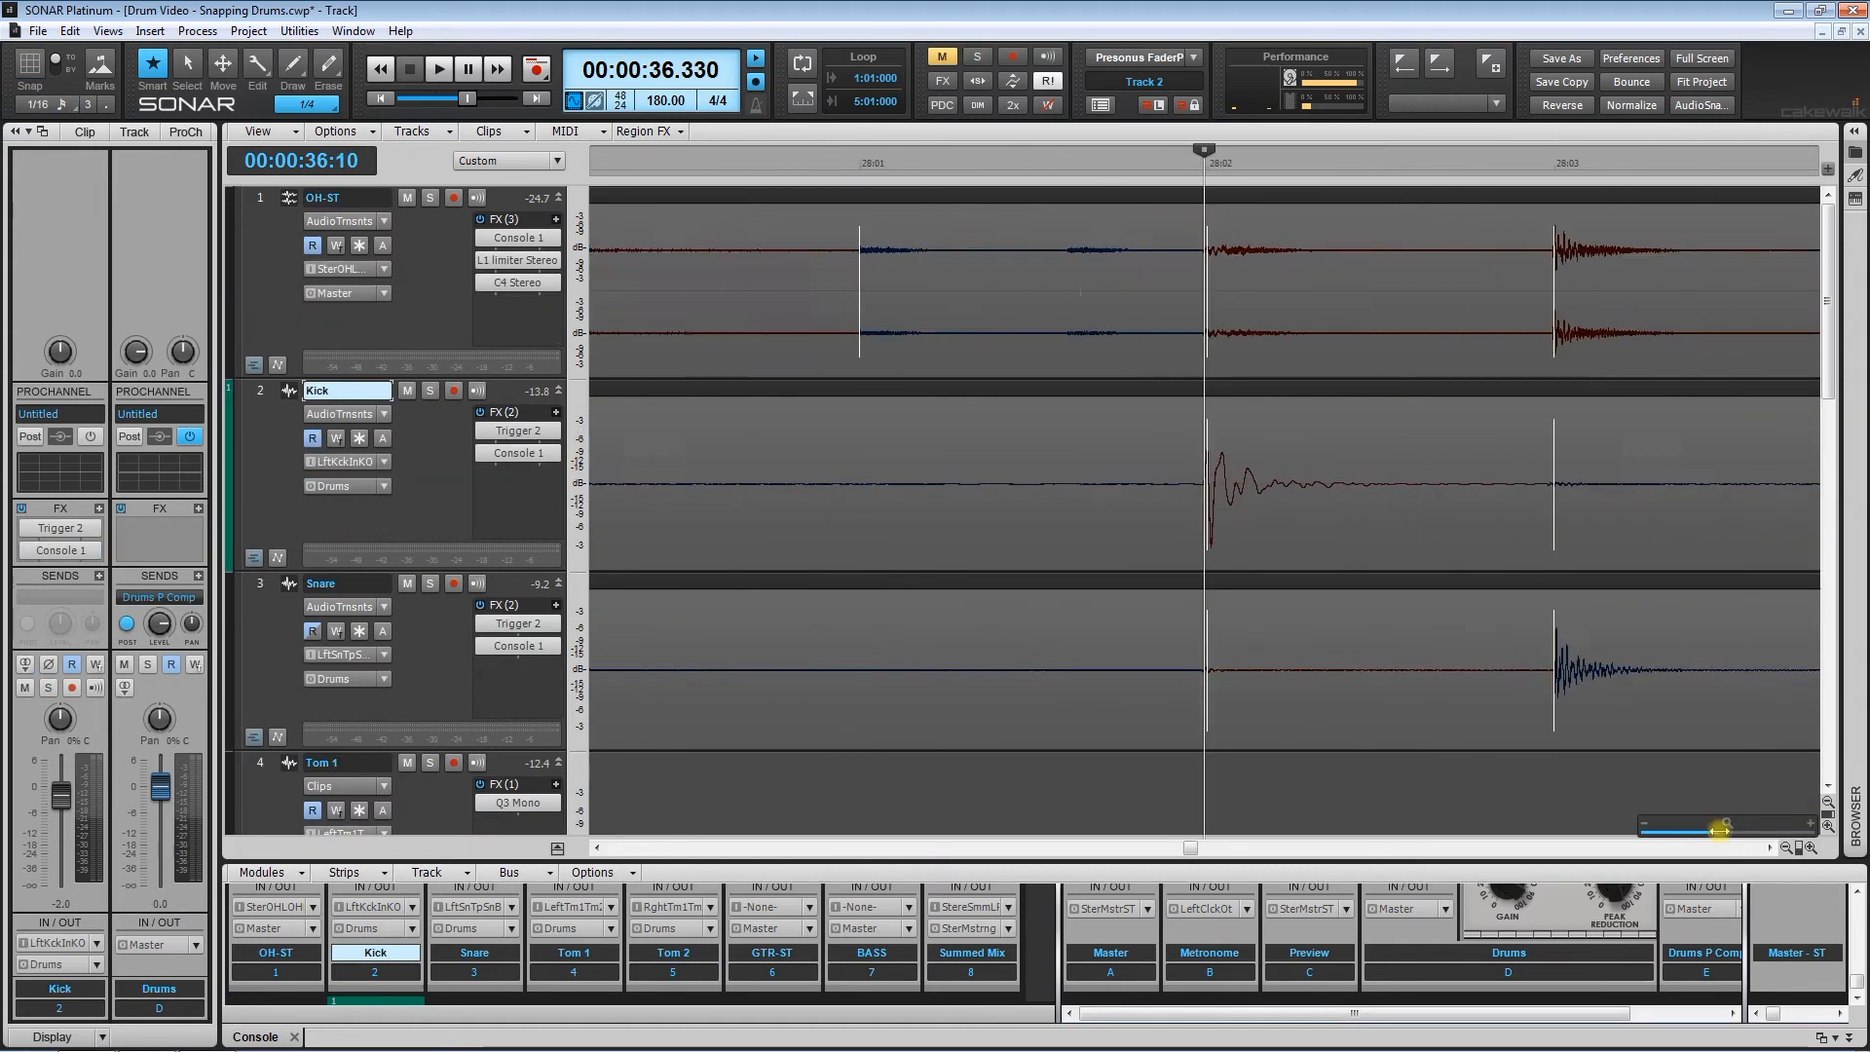
Step: Check the Kick hit at 28:02 and the Snare hit at 28:03 against the grid by placing the playhead on their markers
left_click_drag(1690, 824, 1684, 823)
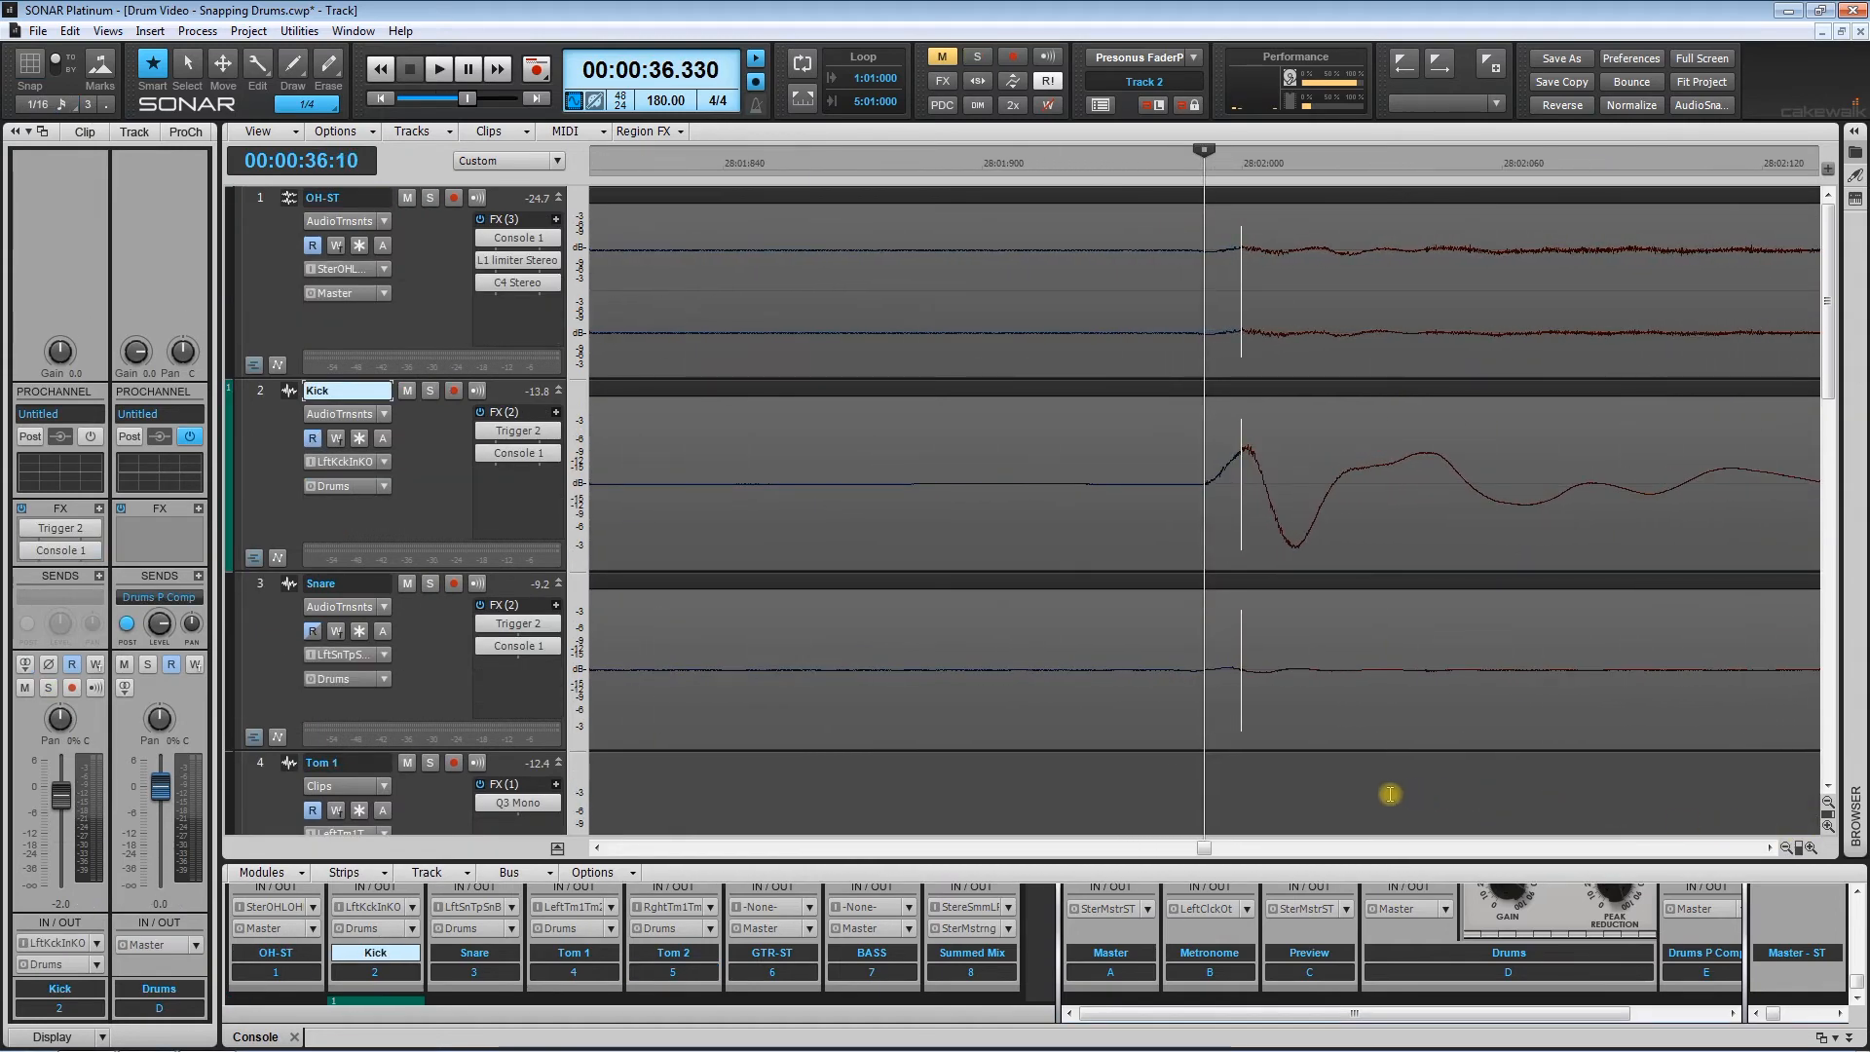
left_click(1235, 789)
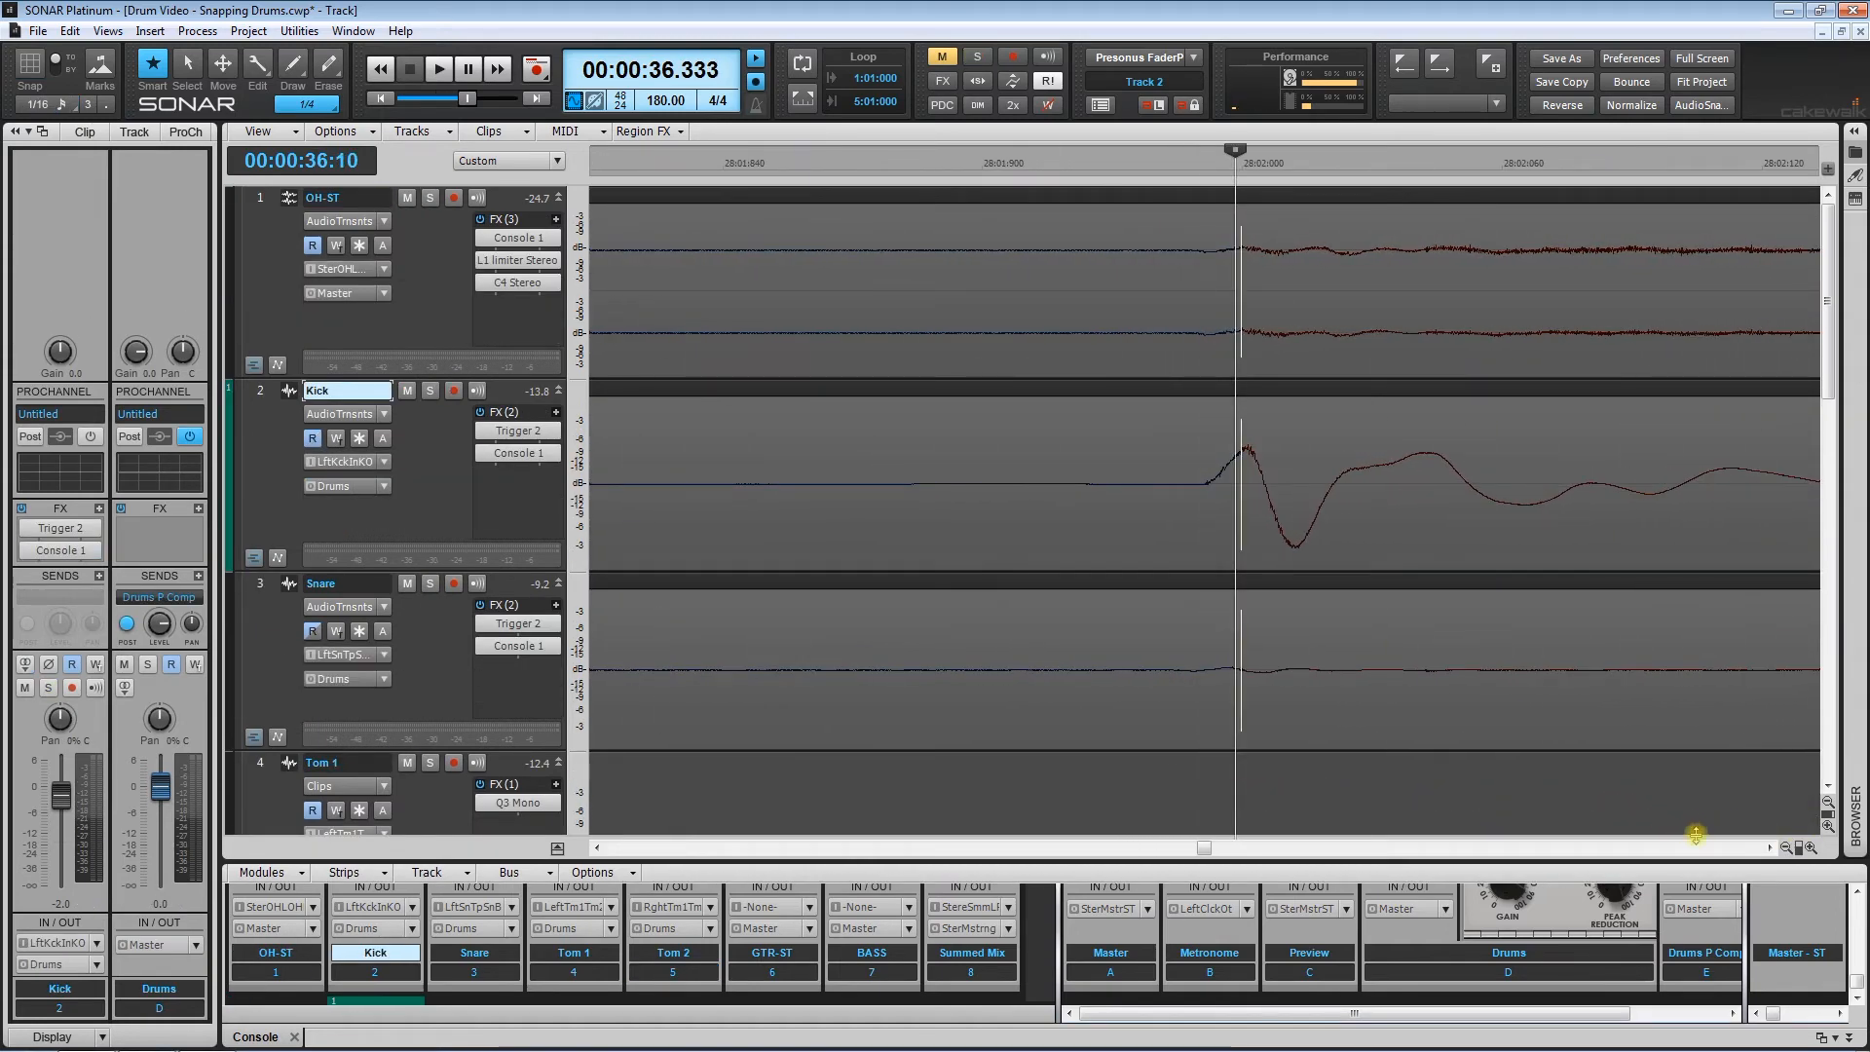
left_click_drag(1799, 848, 1702, 829)
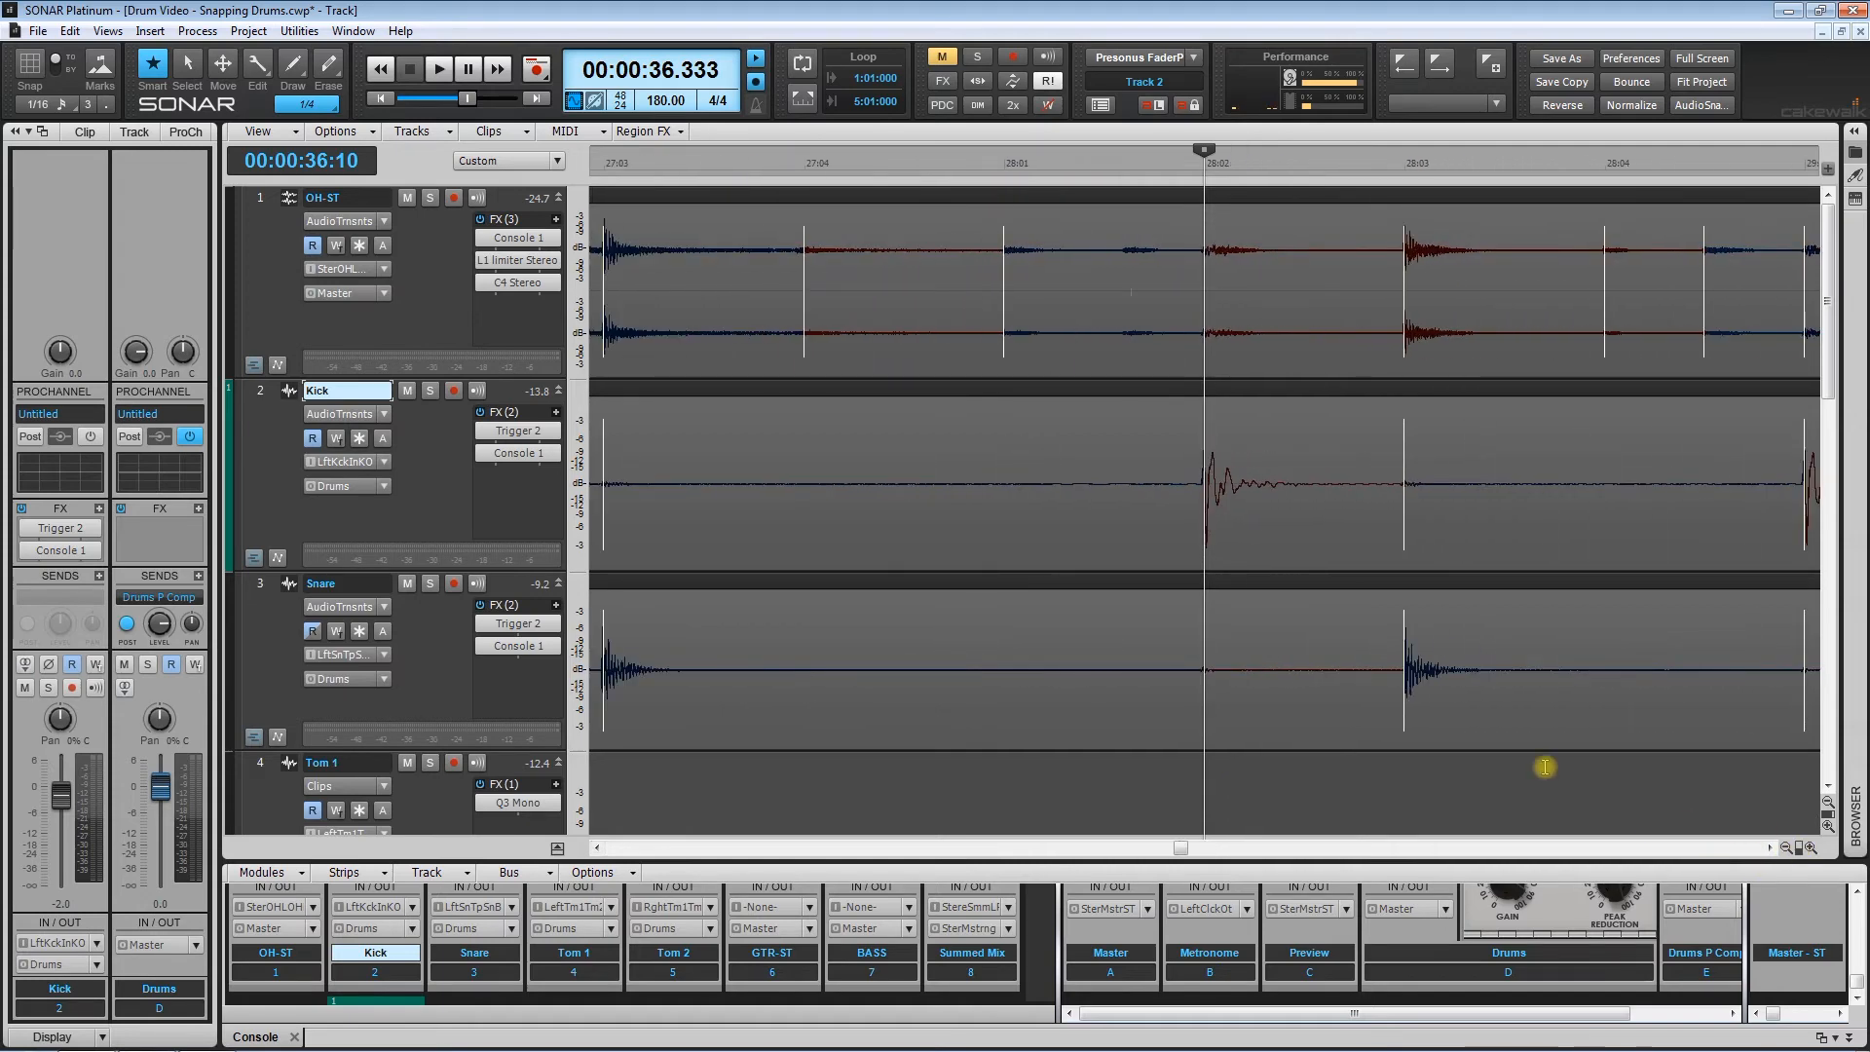
left_click(1407, 779)
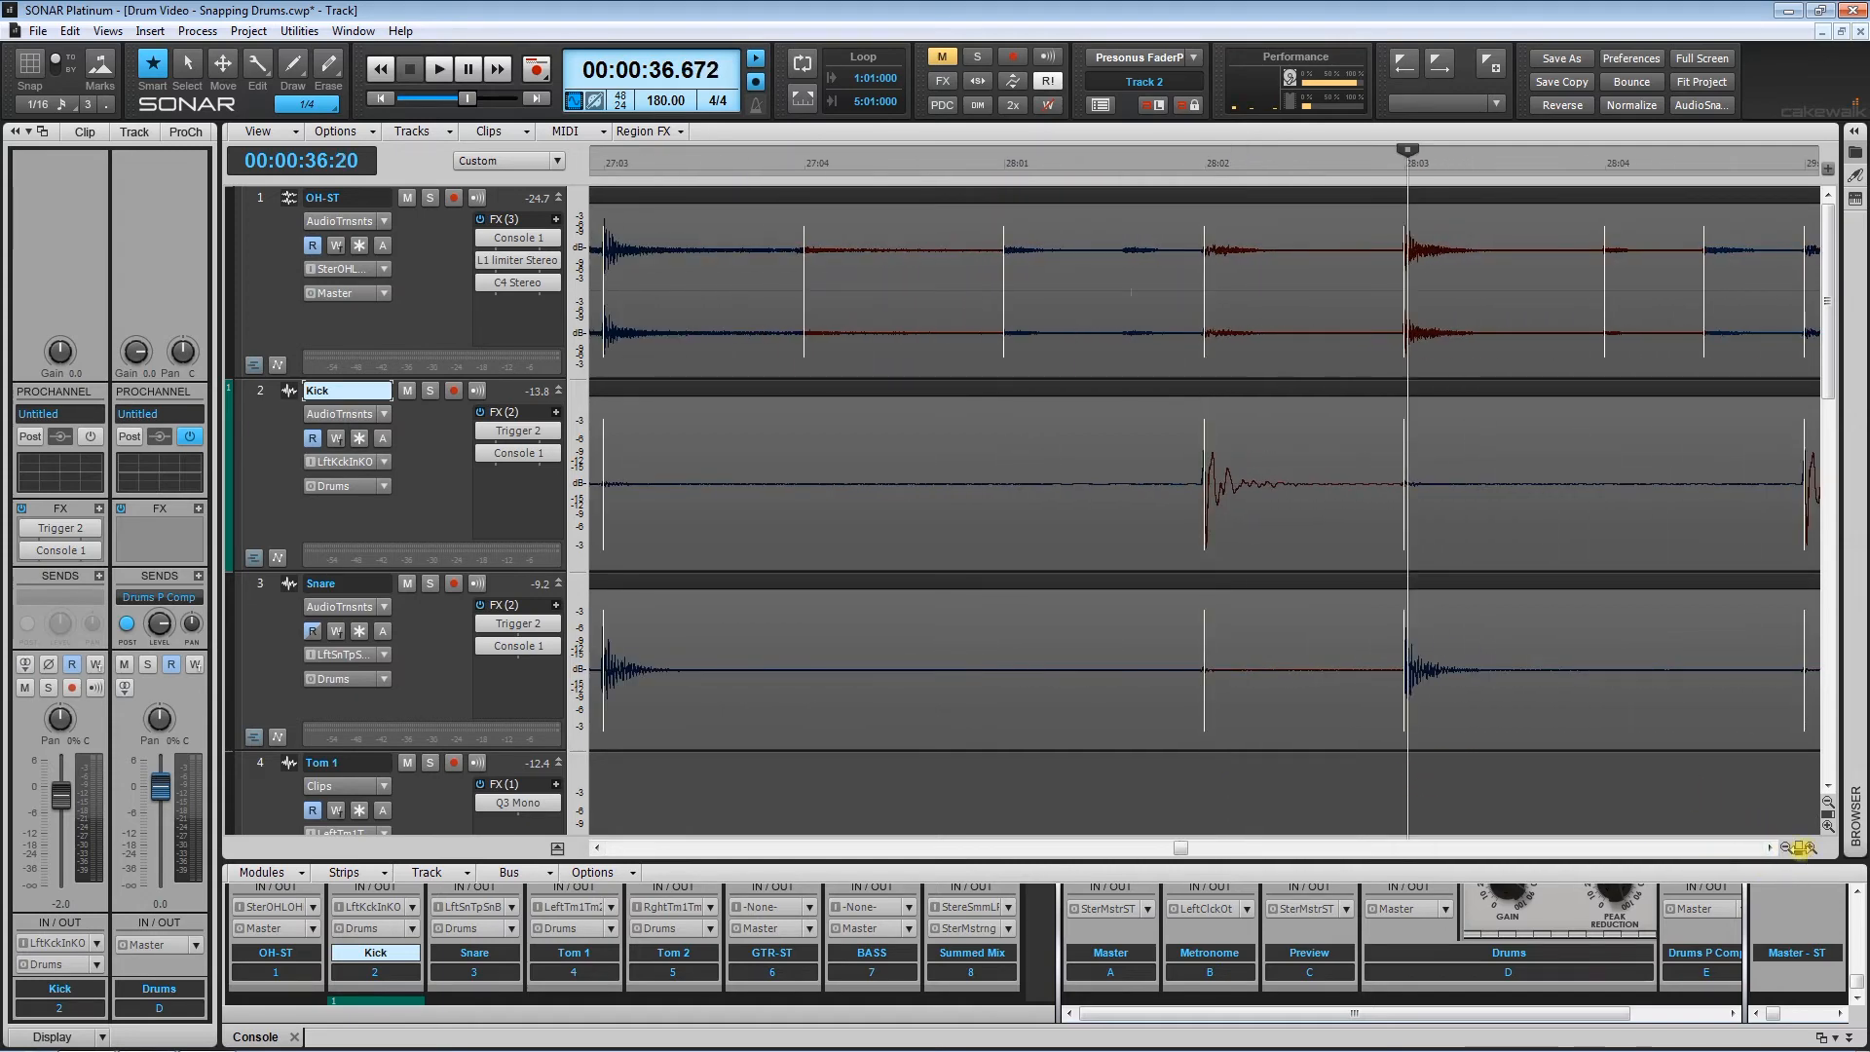
left_click_drag(1799, 848, 1746, 823)
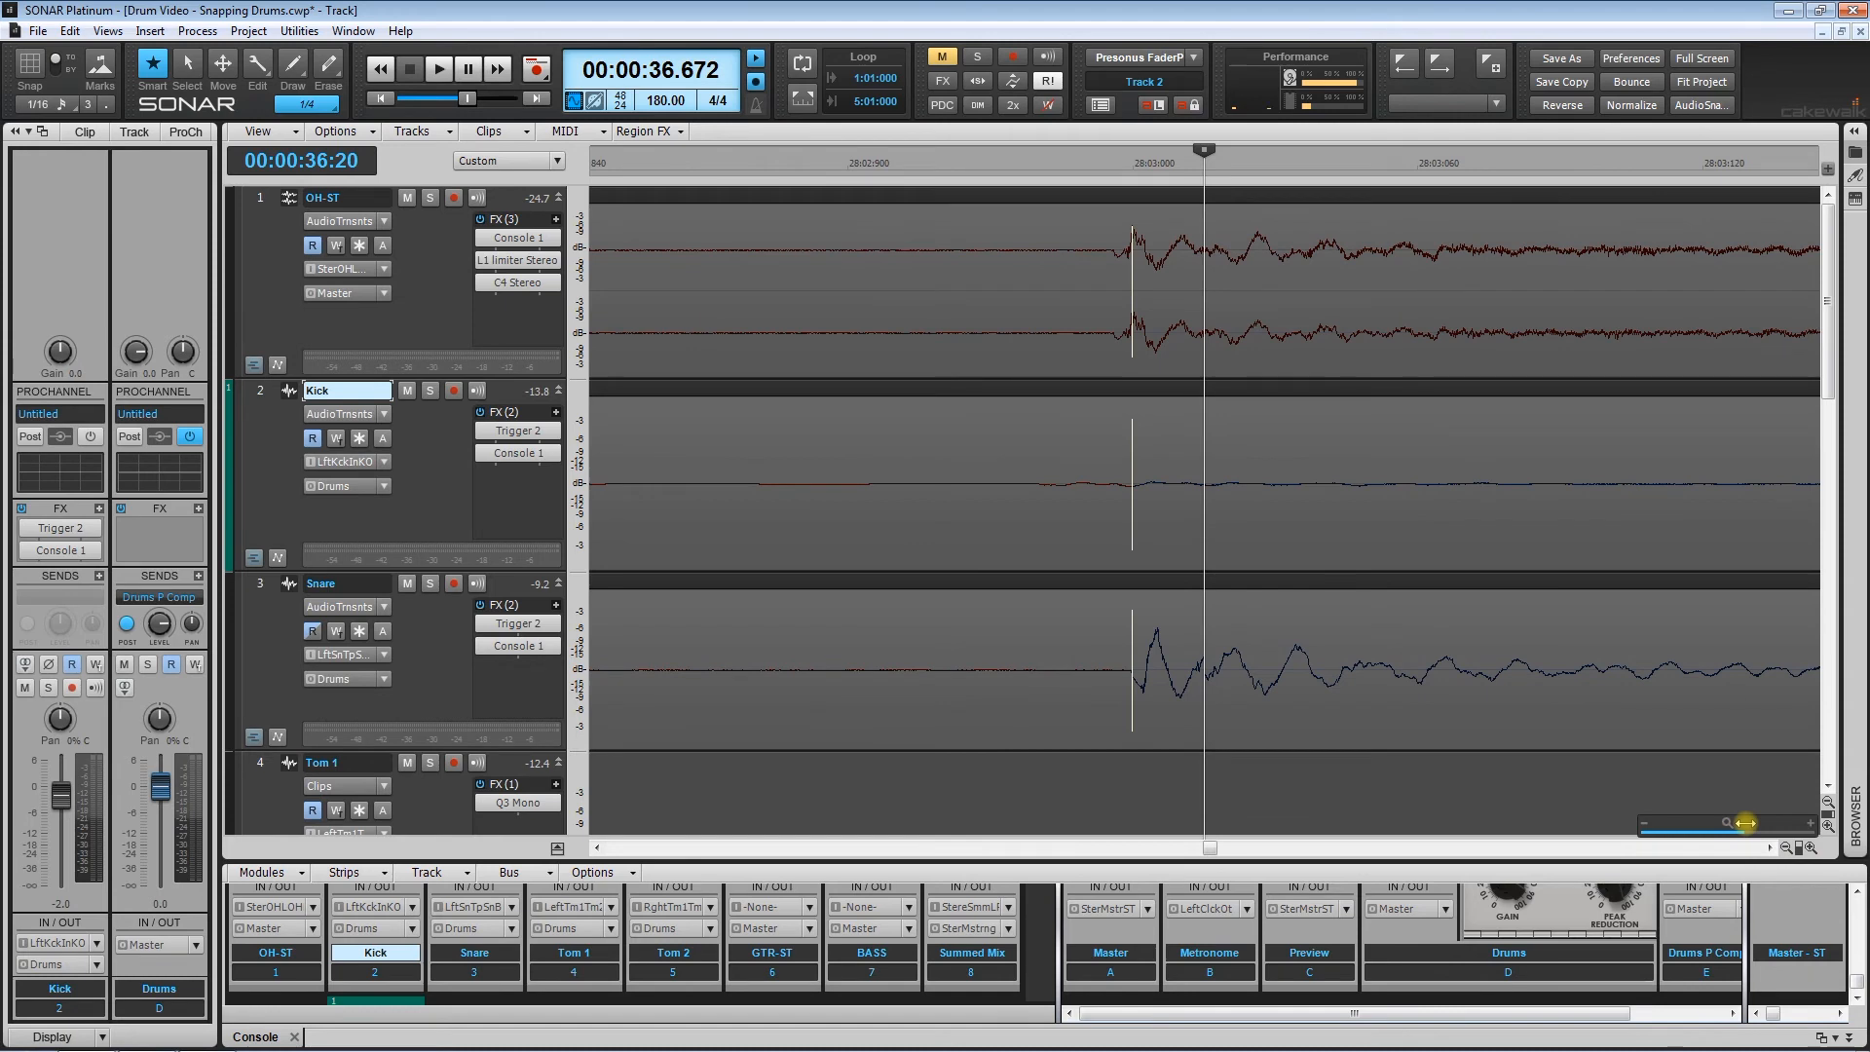
left_click(1130, 783)
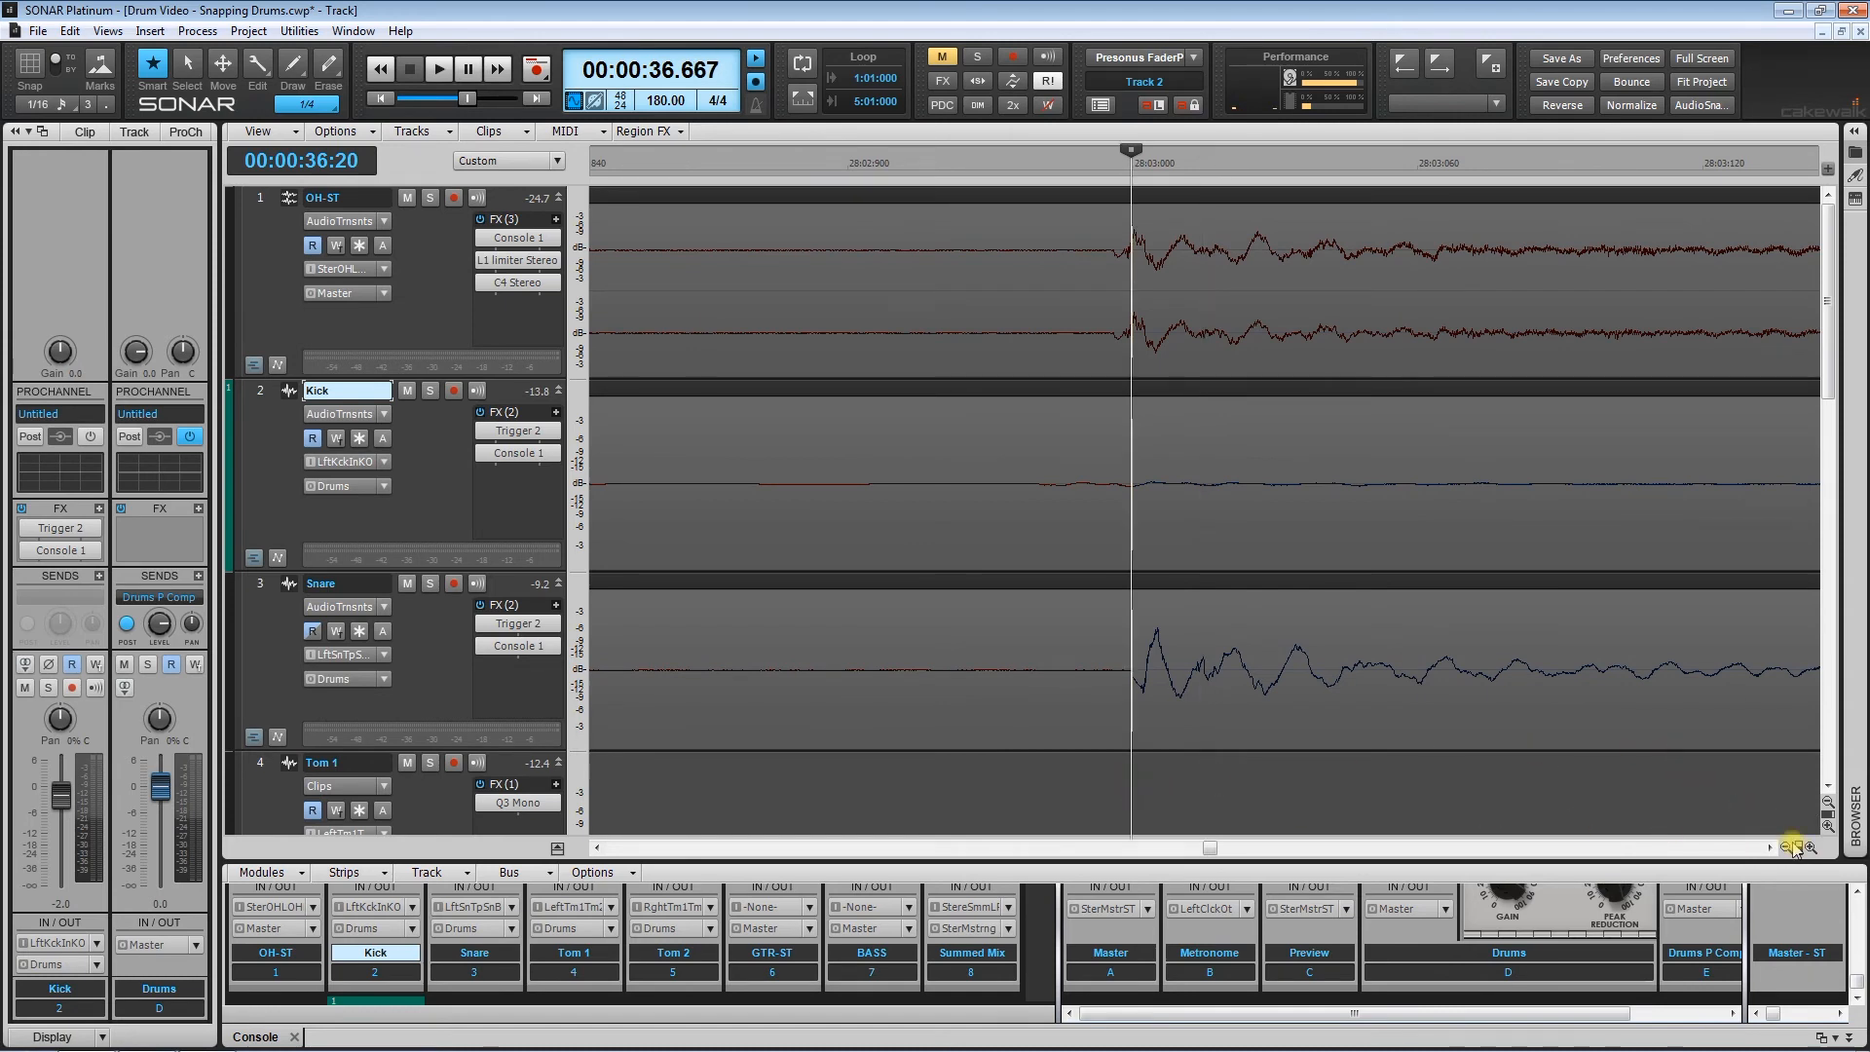
Step: Check the OH-ST markers from 28:04:000 up to the Kick hit at 29:01:000 against the ruler with the playhead
left_click_drag(1797, 846, 1729, 828)
left_click(1352, 782)
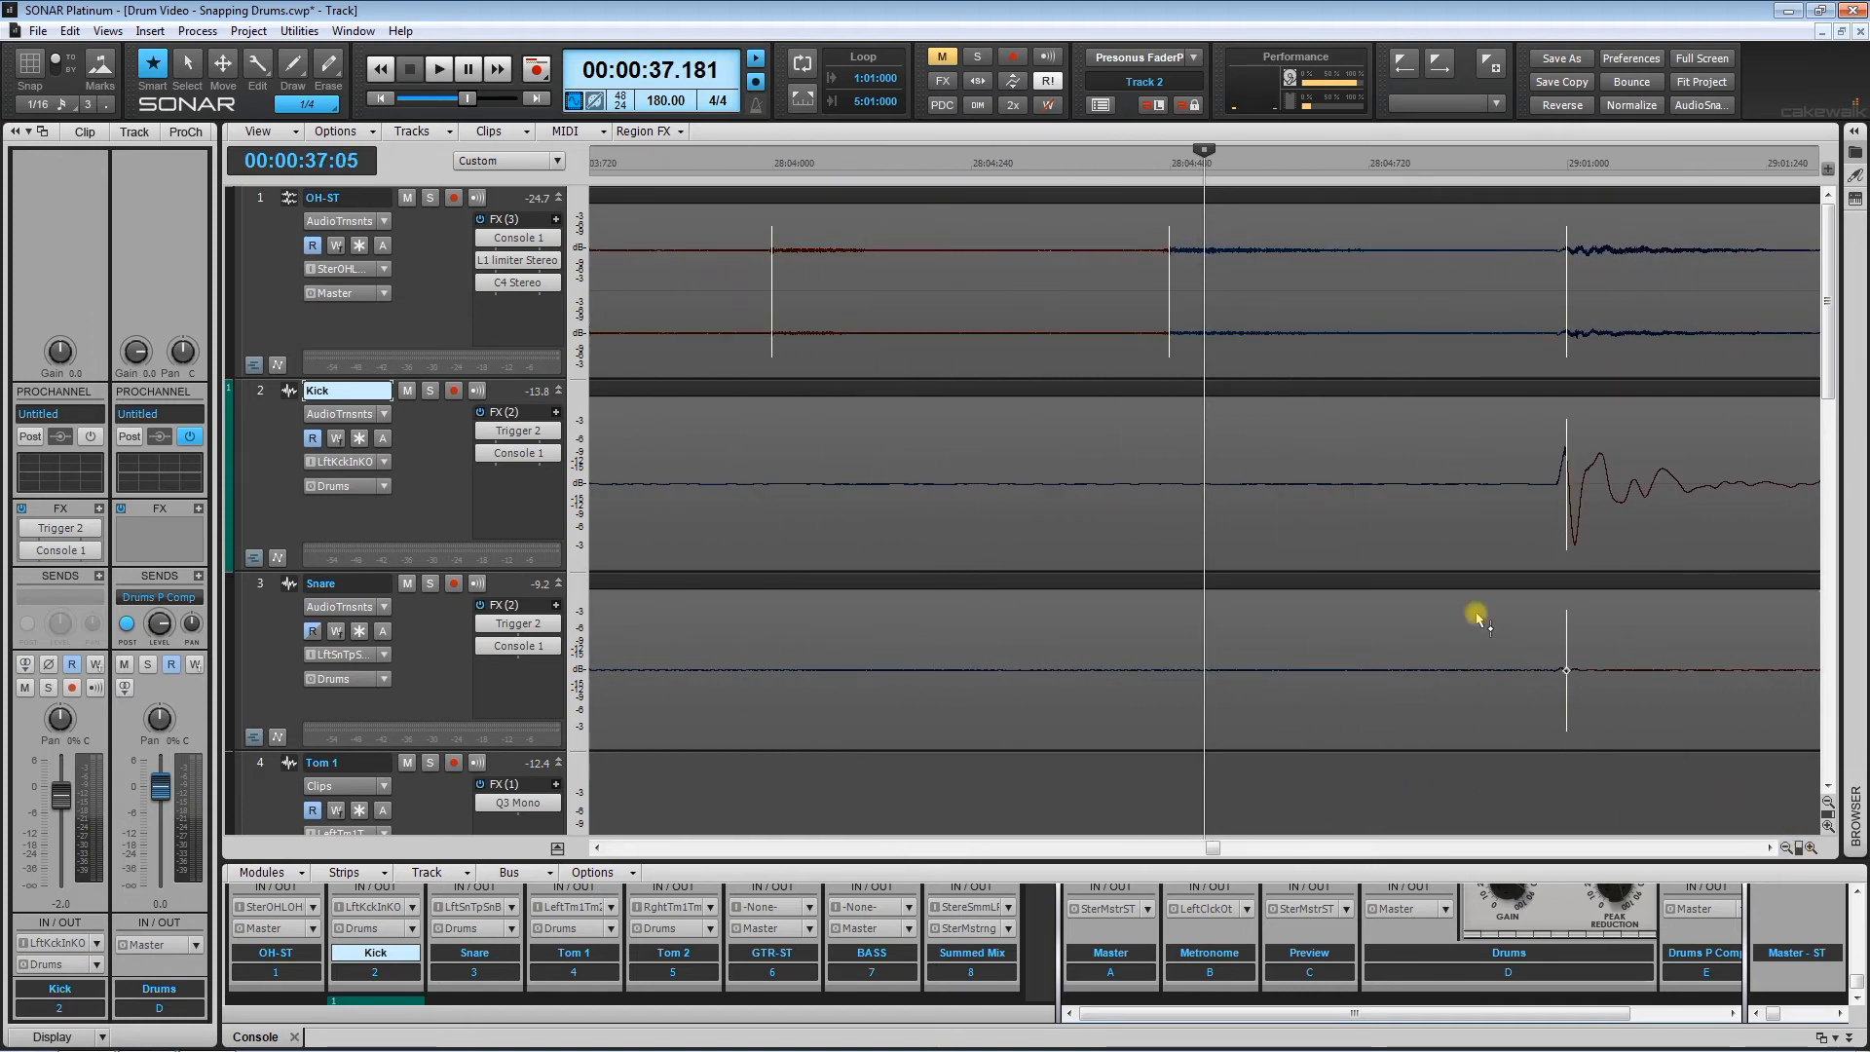
left_click(774, 171)
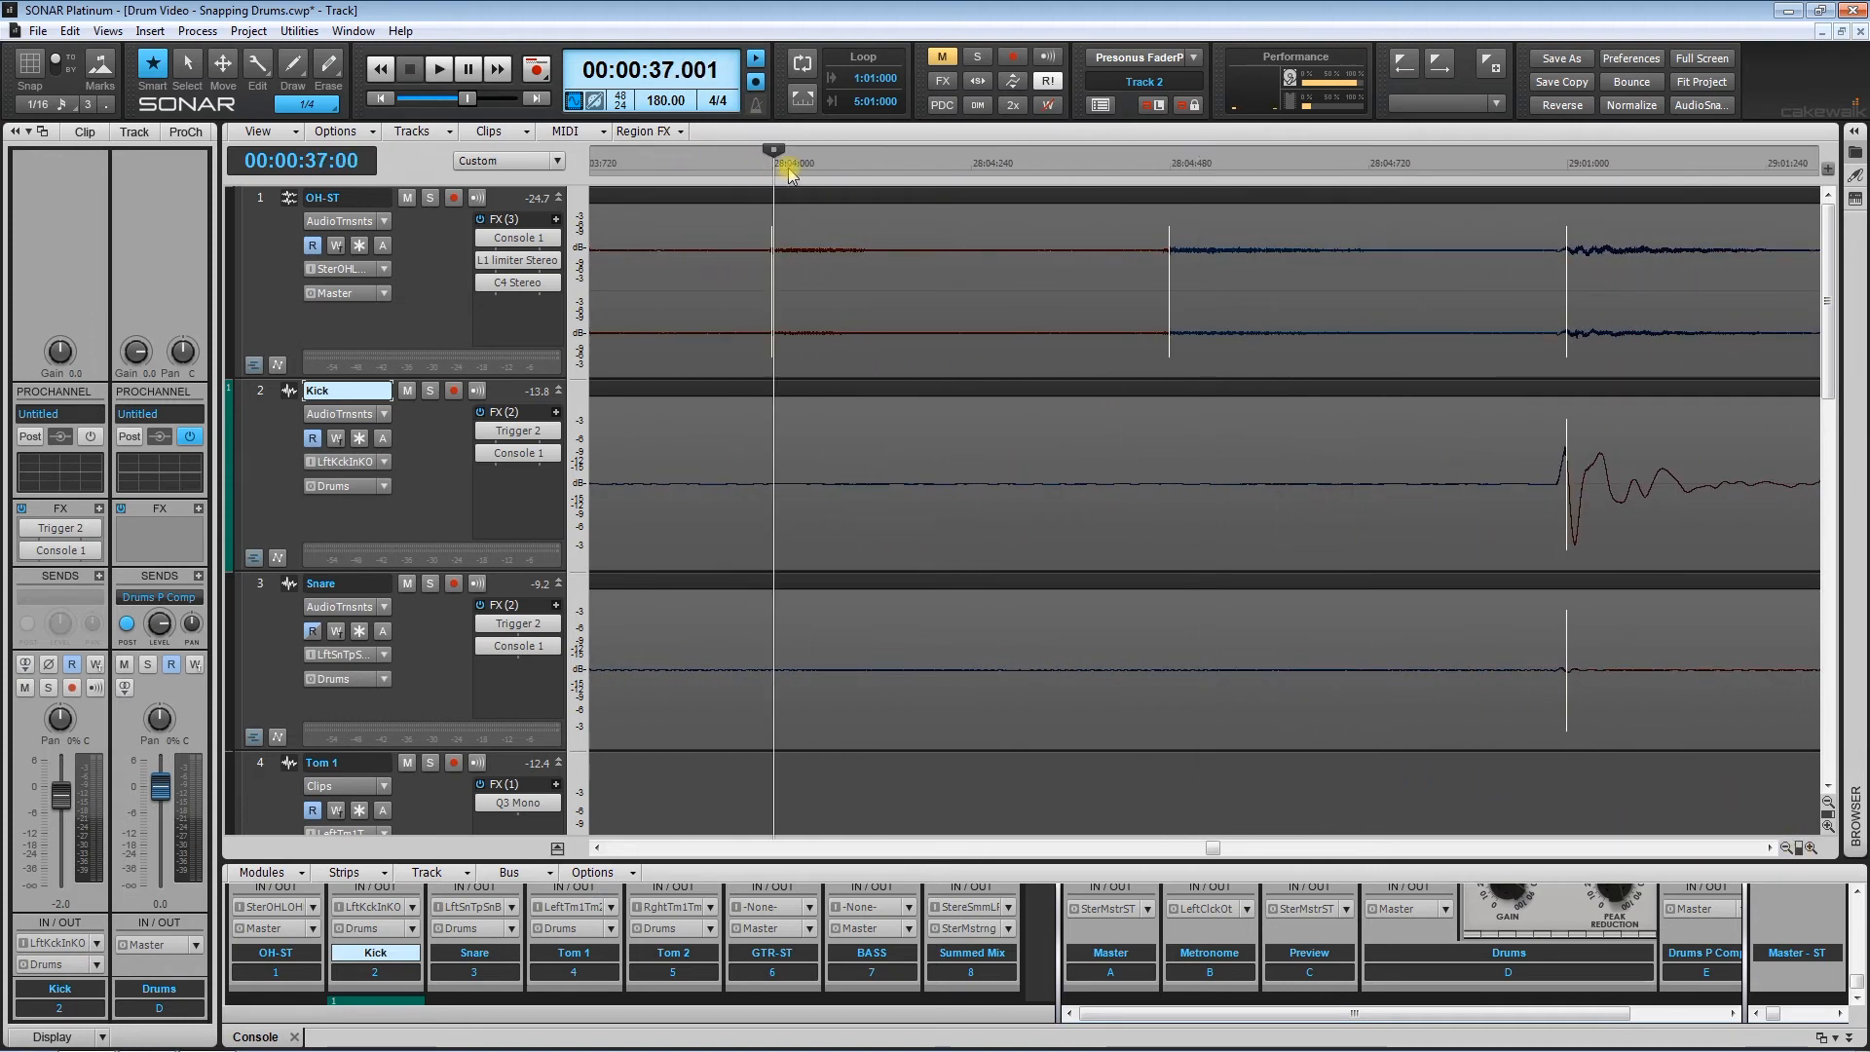
left_click(1172, 169)
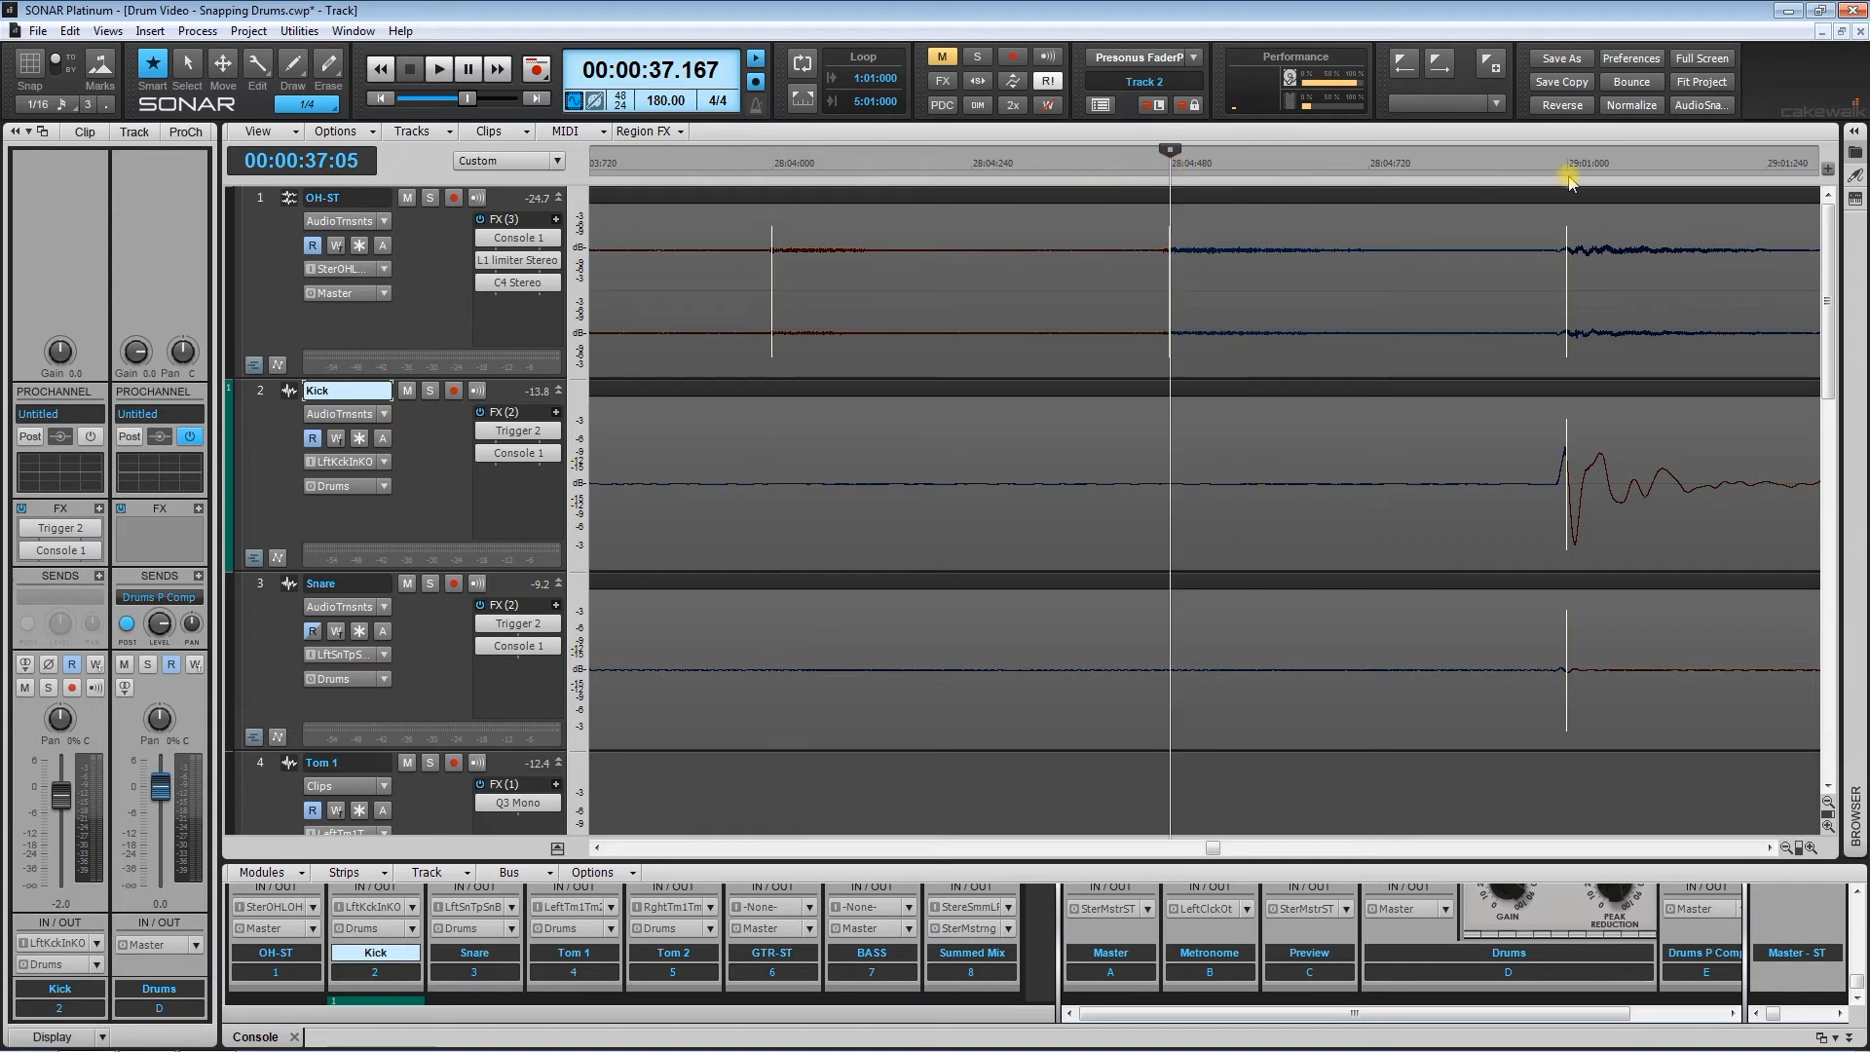
left_click(1571, 171)
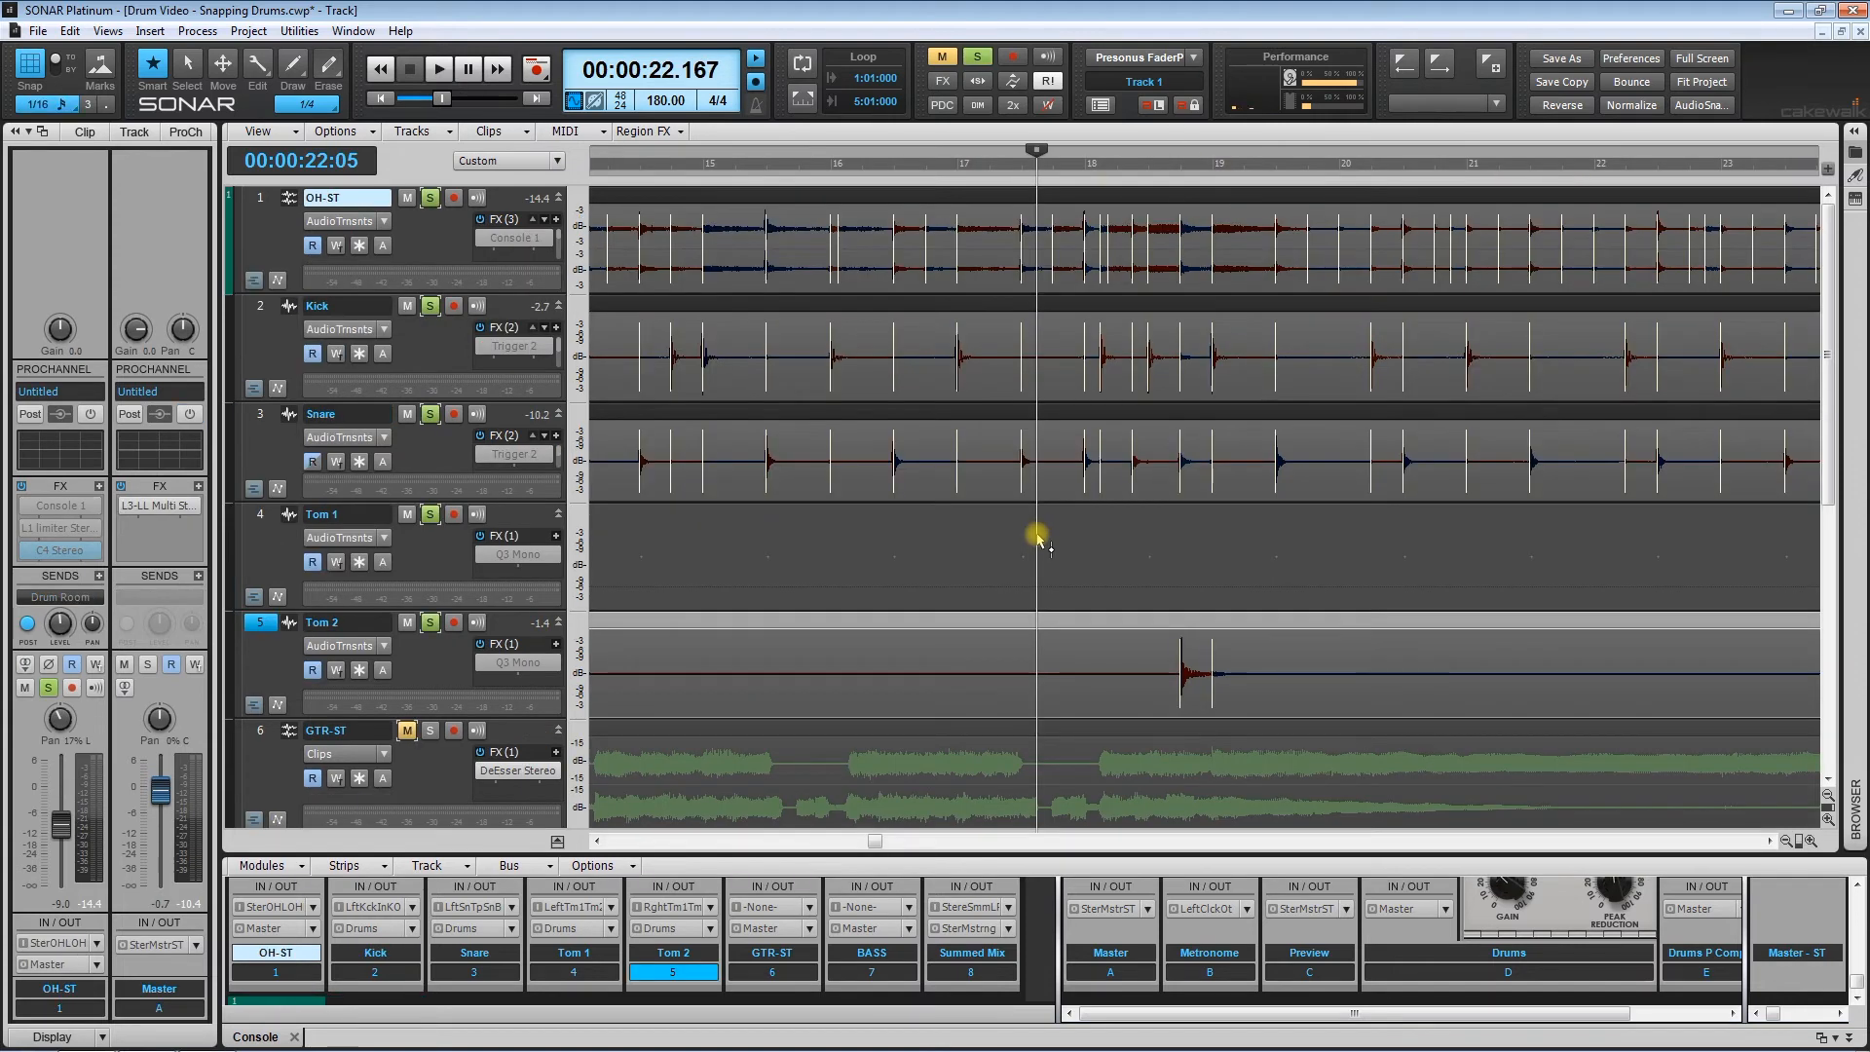
Step: Play the quantized drum tracks from 00:00:22:05, and play them again from 00:00:22:27
key("space")
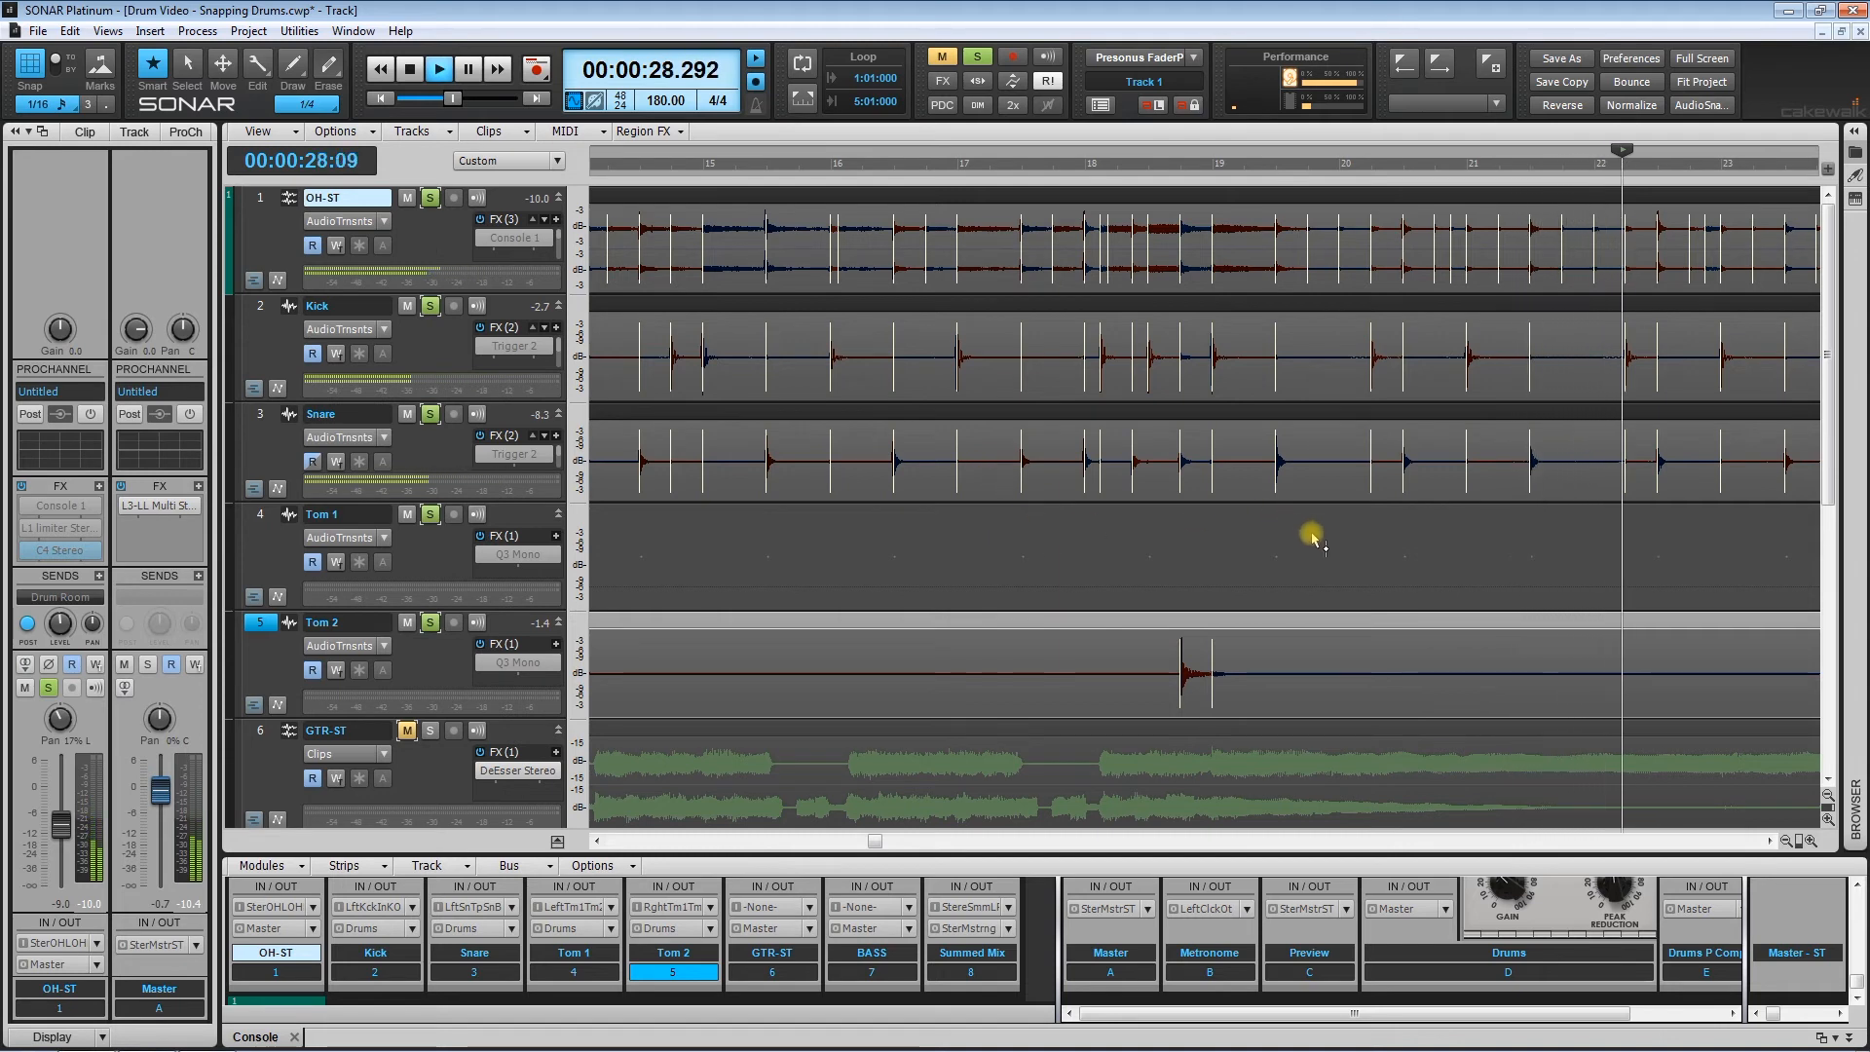
key("space")
left_click(1109, 531)
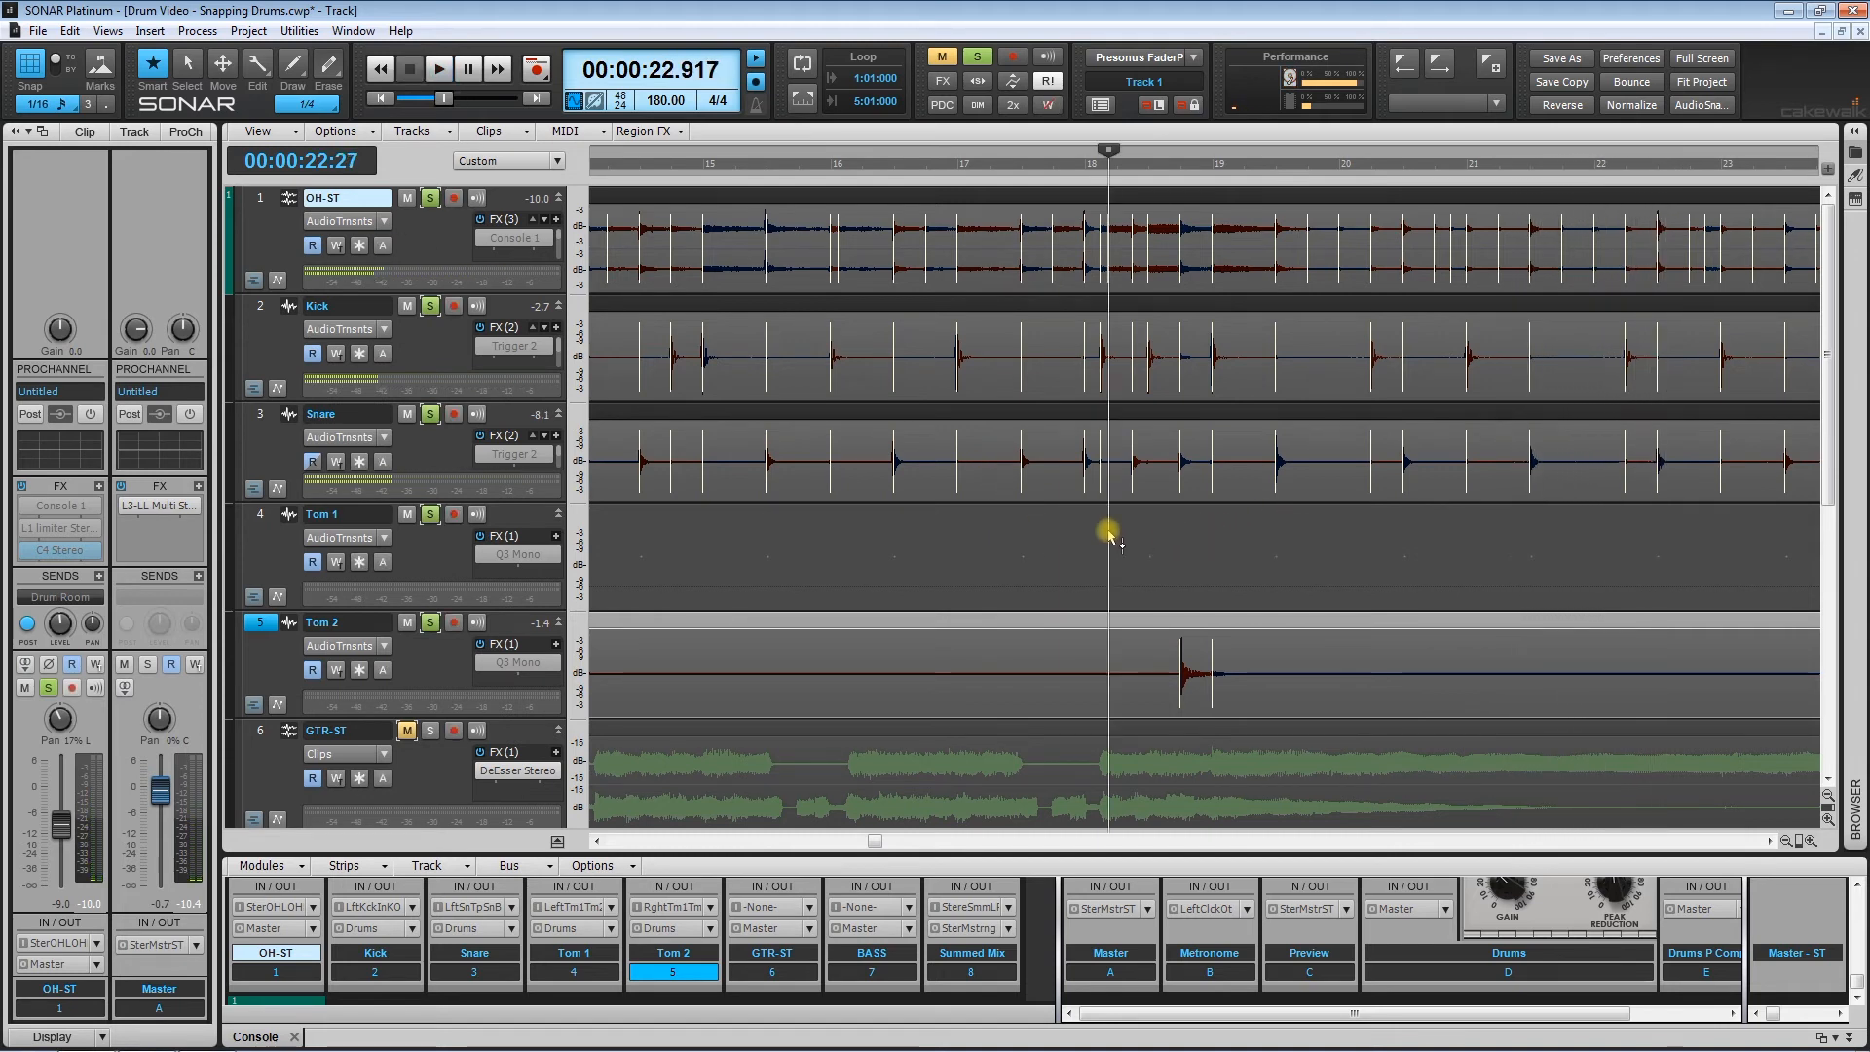
key("space")
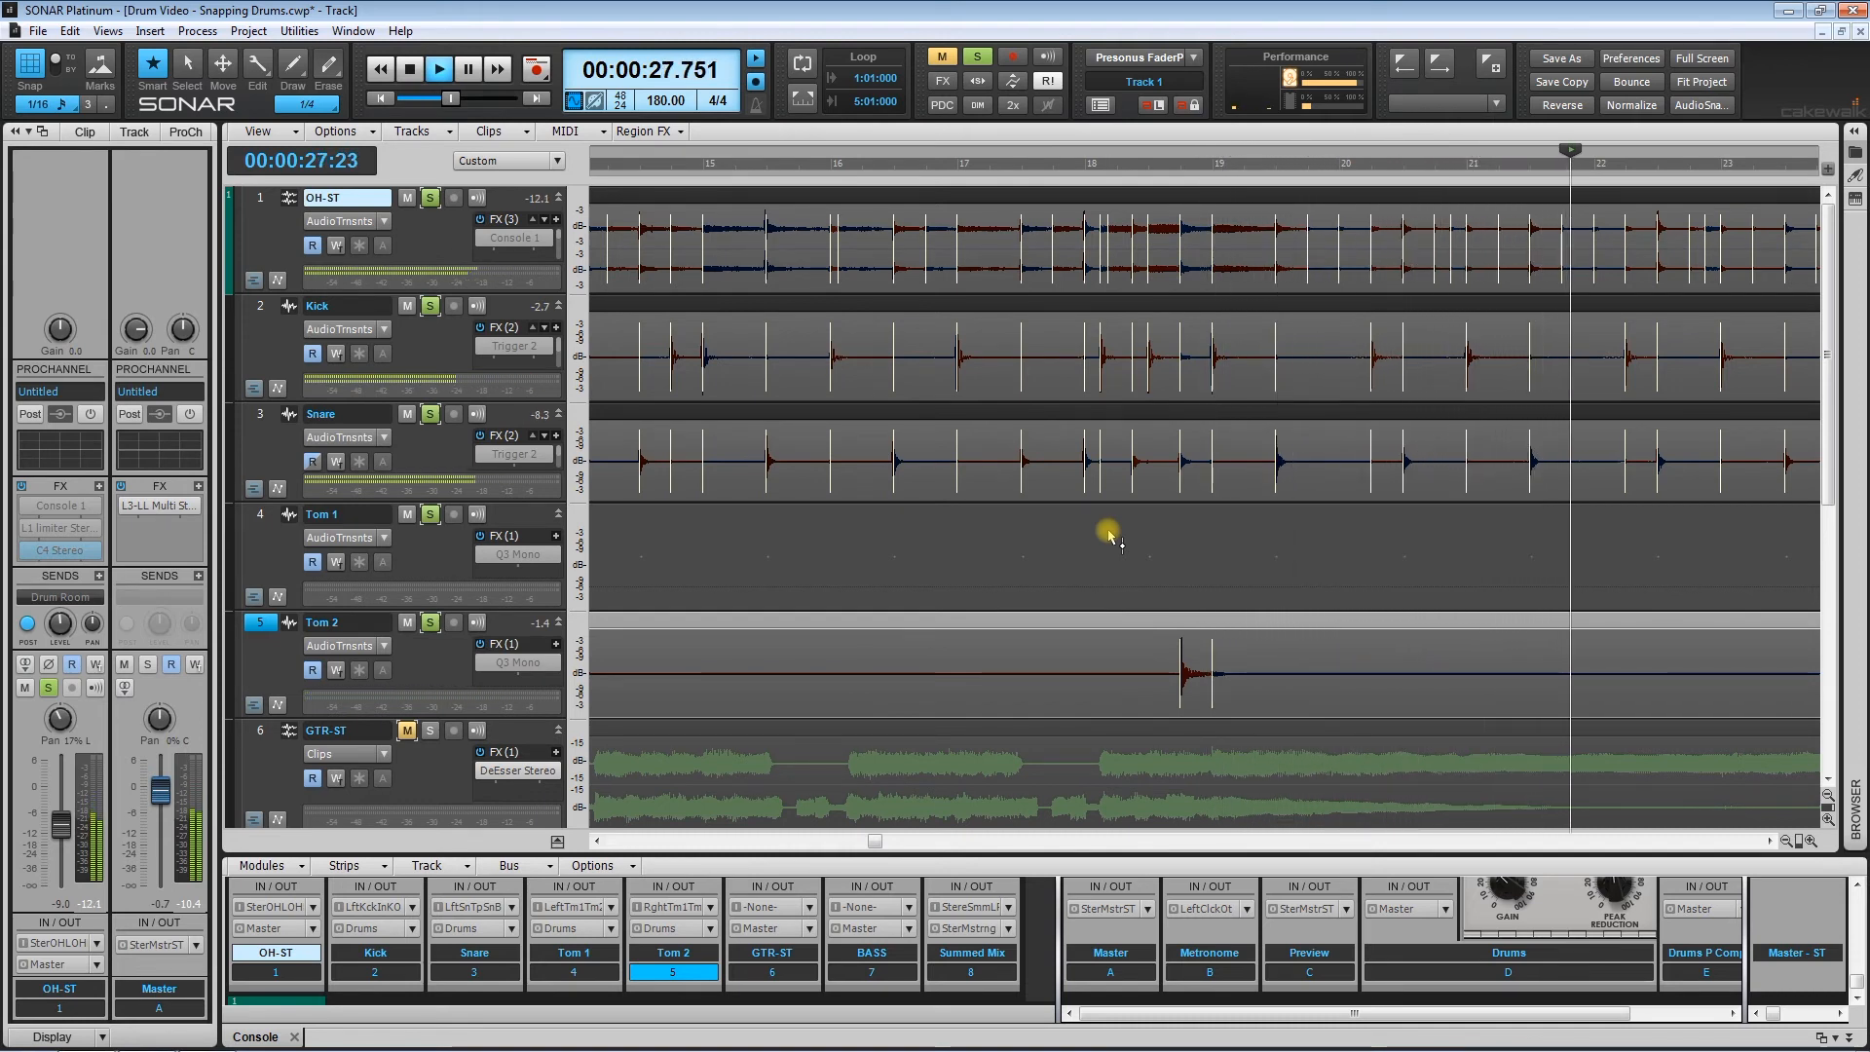
key("space")
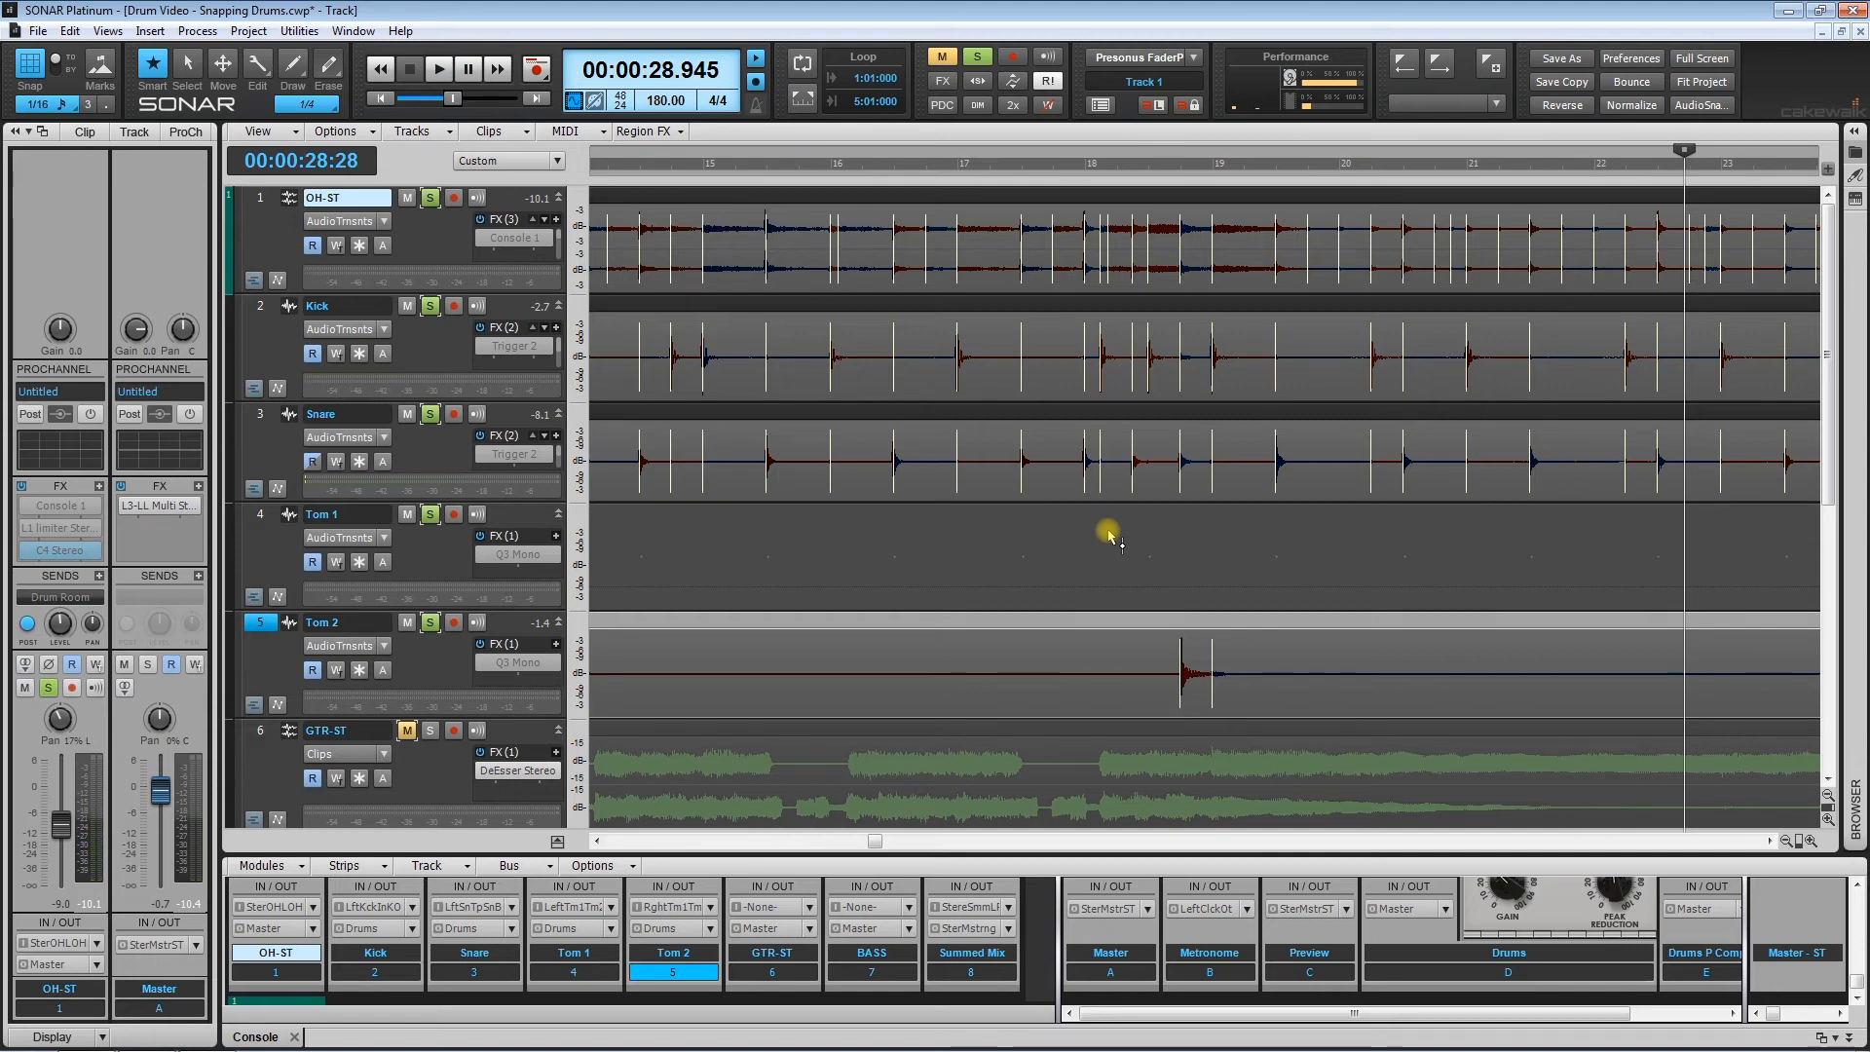
Step: Examine the quantized hits around 18:04 with the playhead at 00:00:23:20, and move the playhead to 00:00:13:25
left_click(1108, 533)
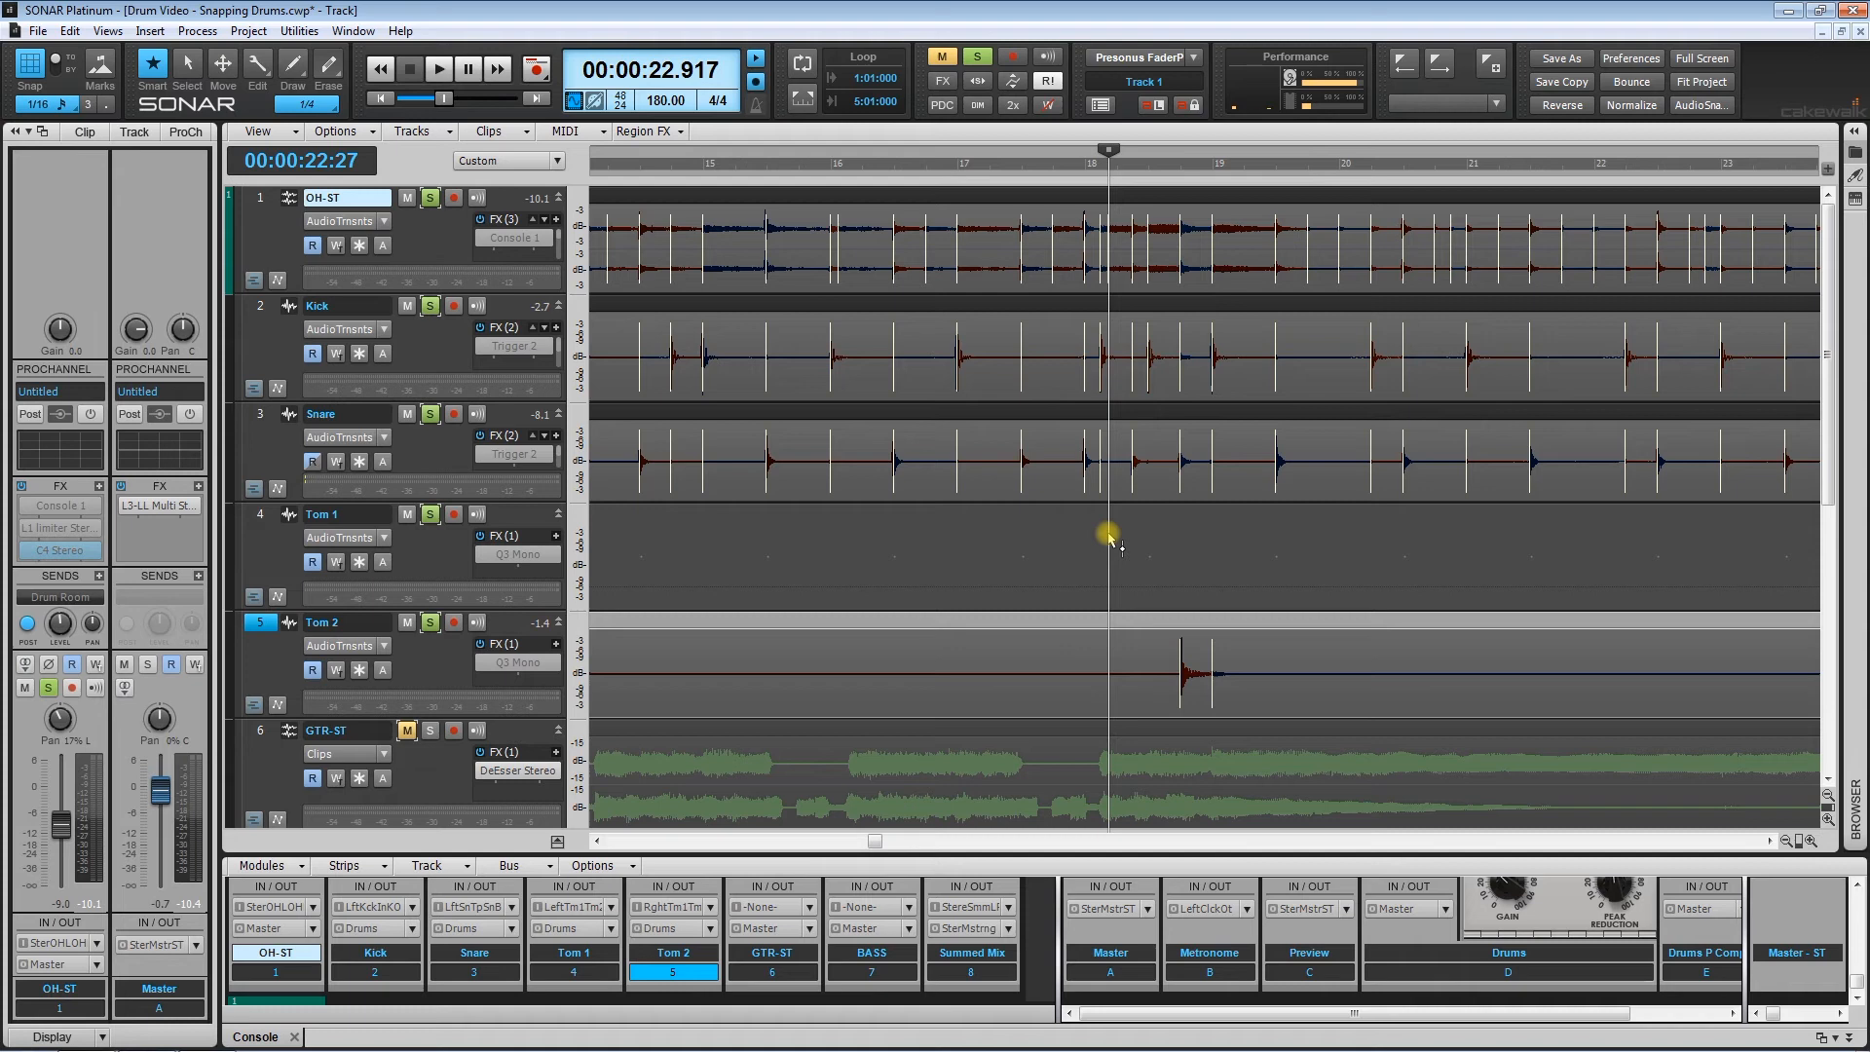
left_click(1173, 531)
left_click_drag(1799, 842, 1754, 825)
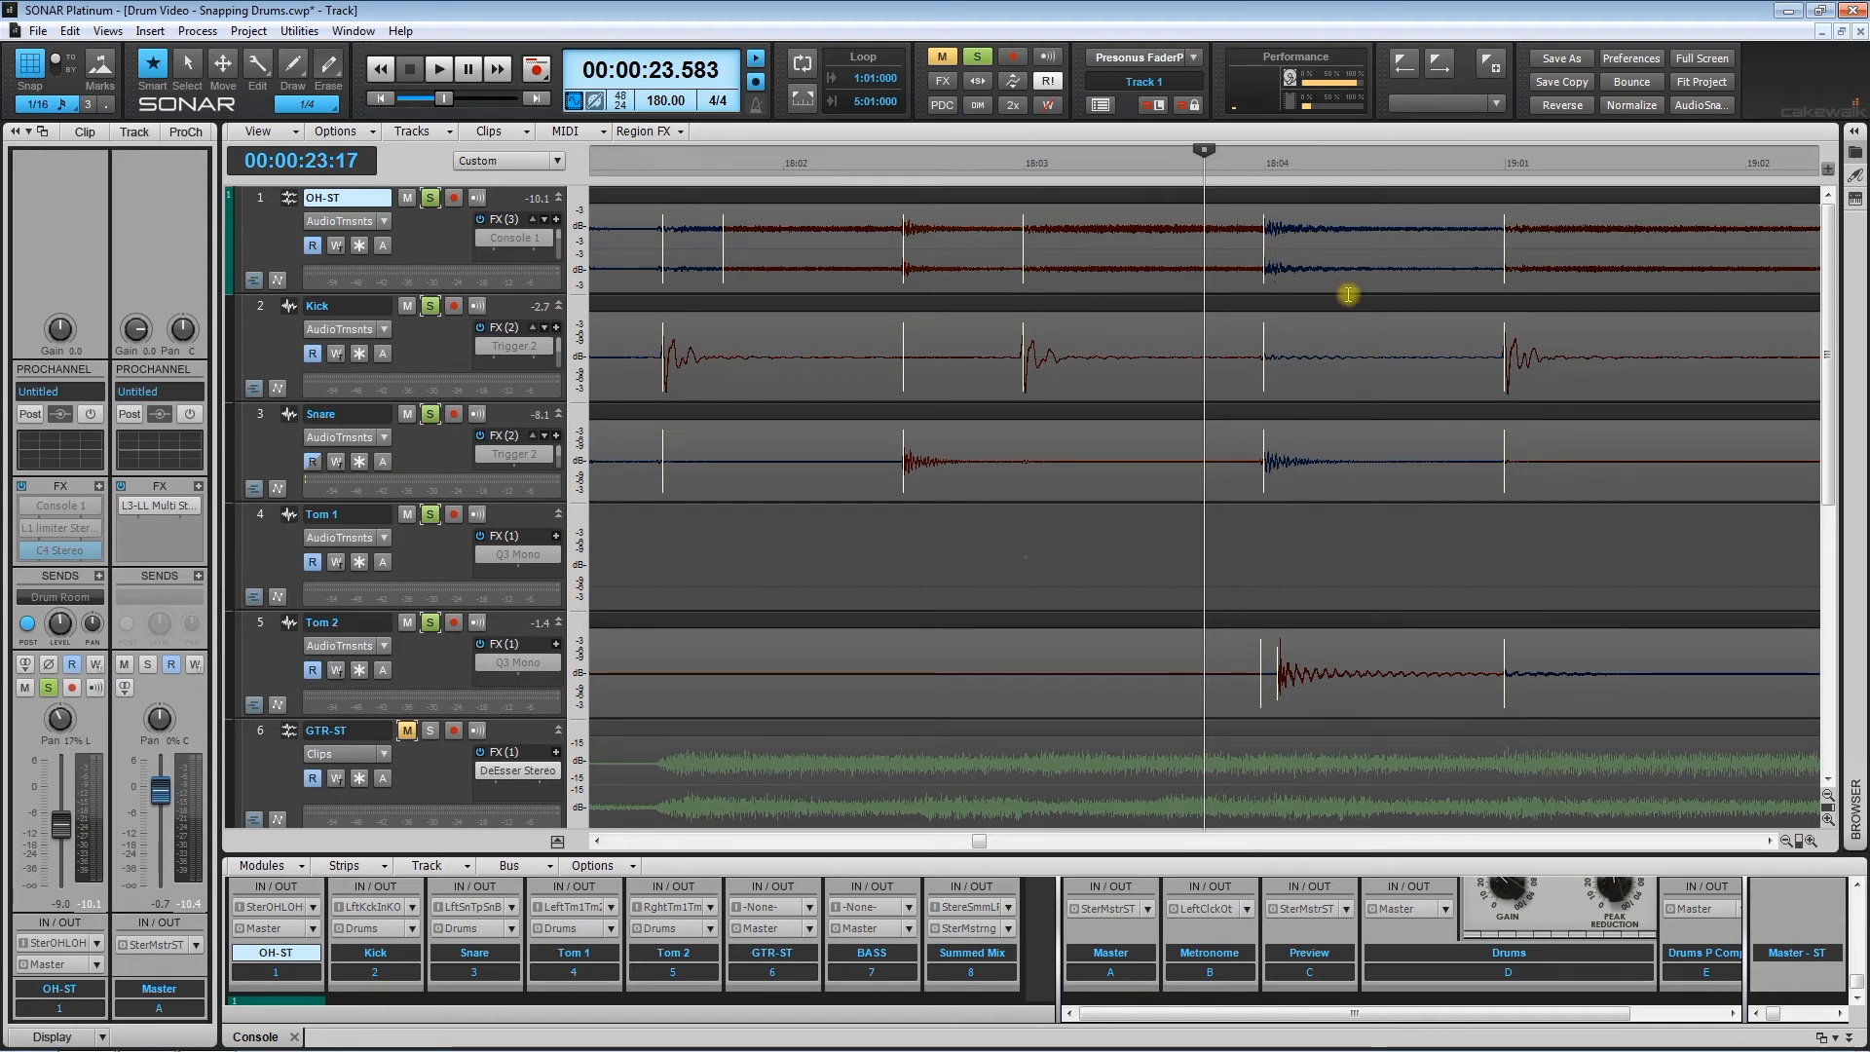
left_click(1275, 550)
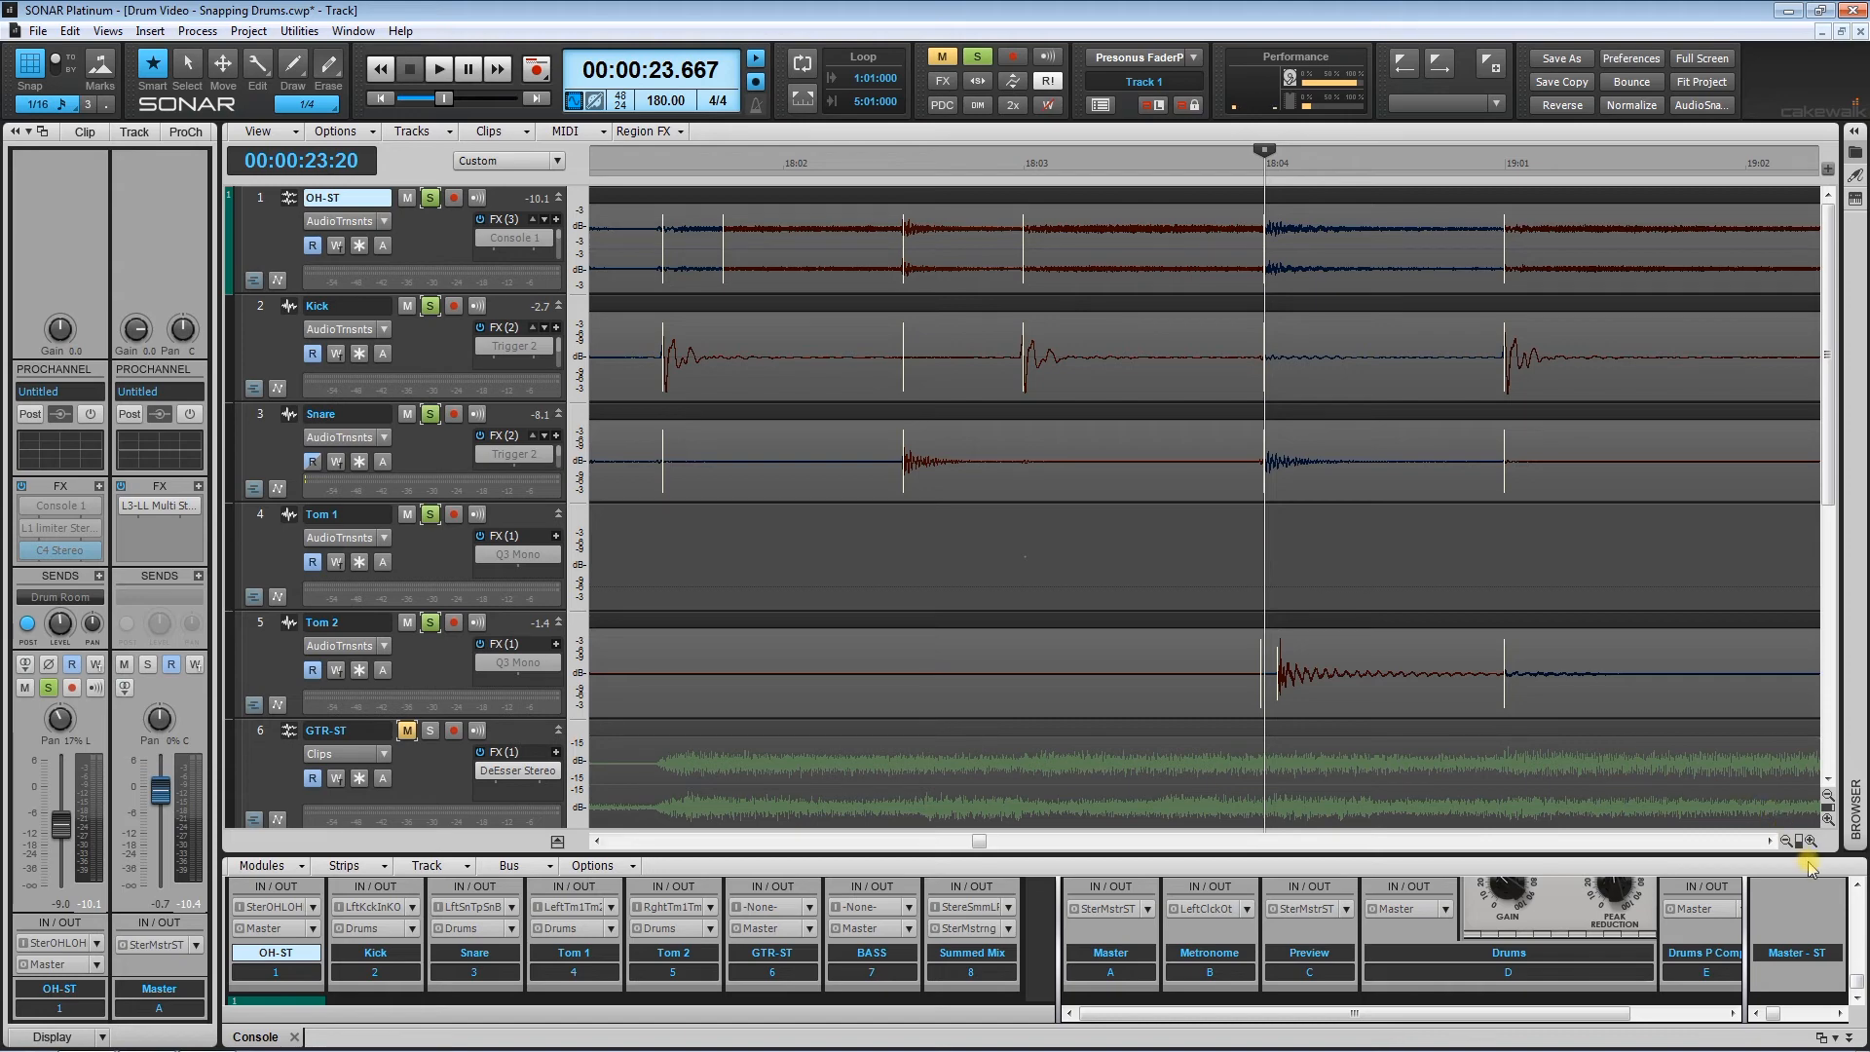
left_click_drag(1800, 840, 1695, 824)
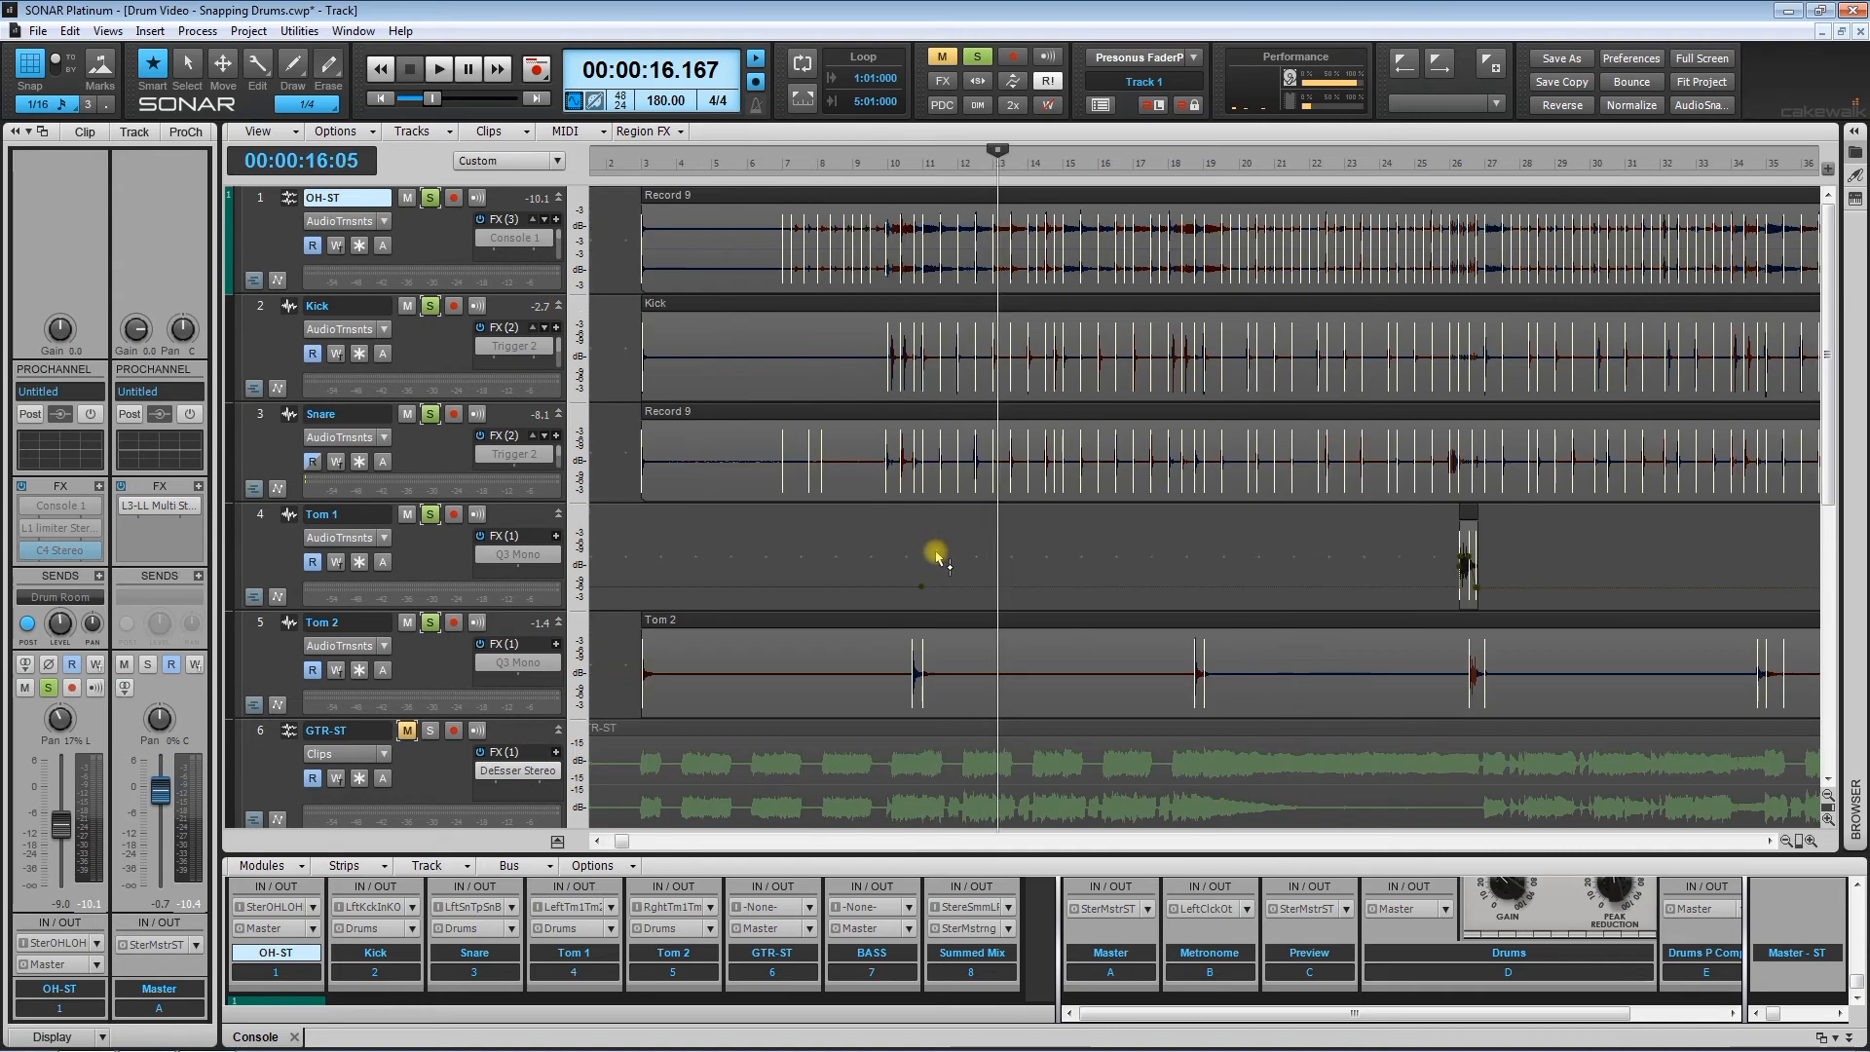
left_click(938, 554)
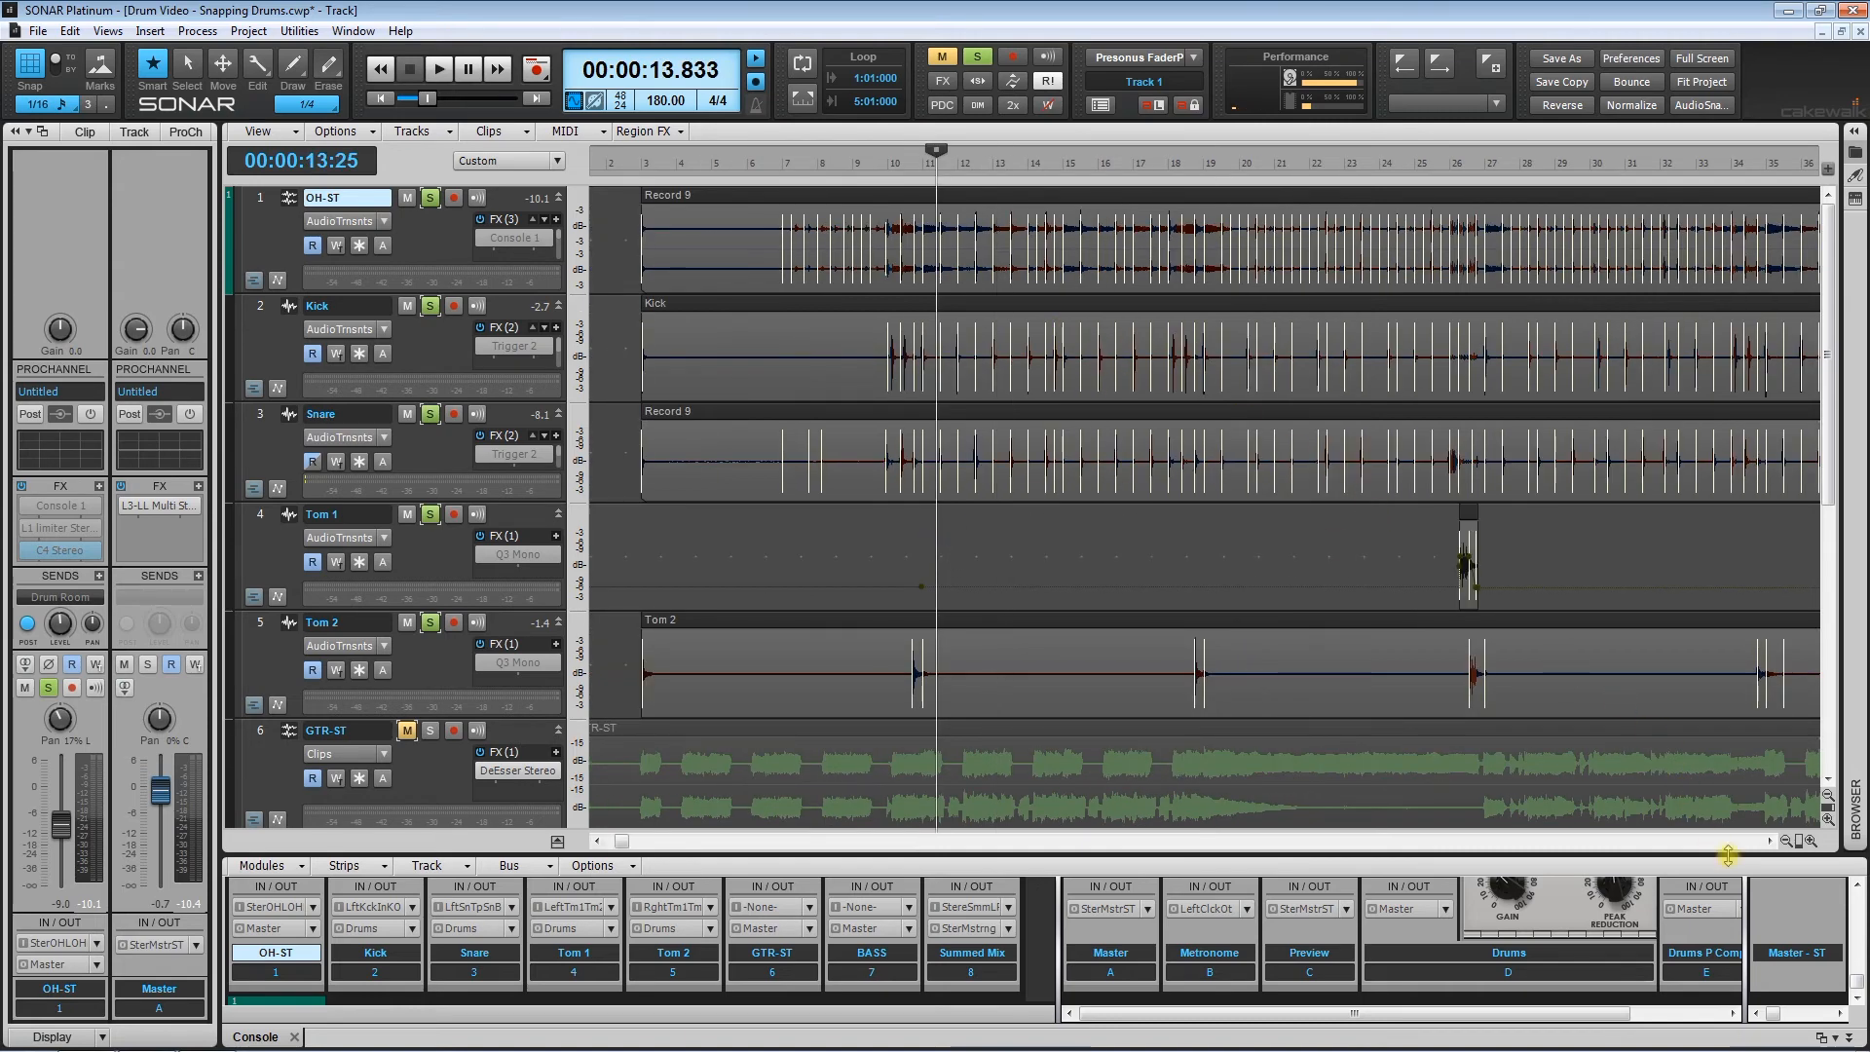
Step: Select the five drum tracks from OH-ST to Tom 2 and set their edit filter to Clips
left_click(1797, 840)
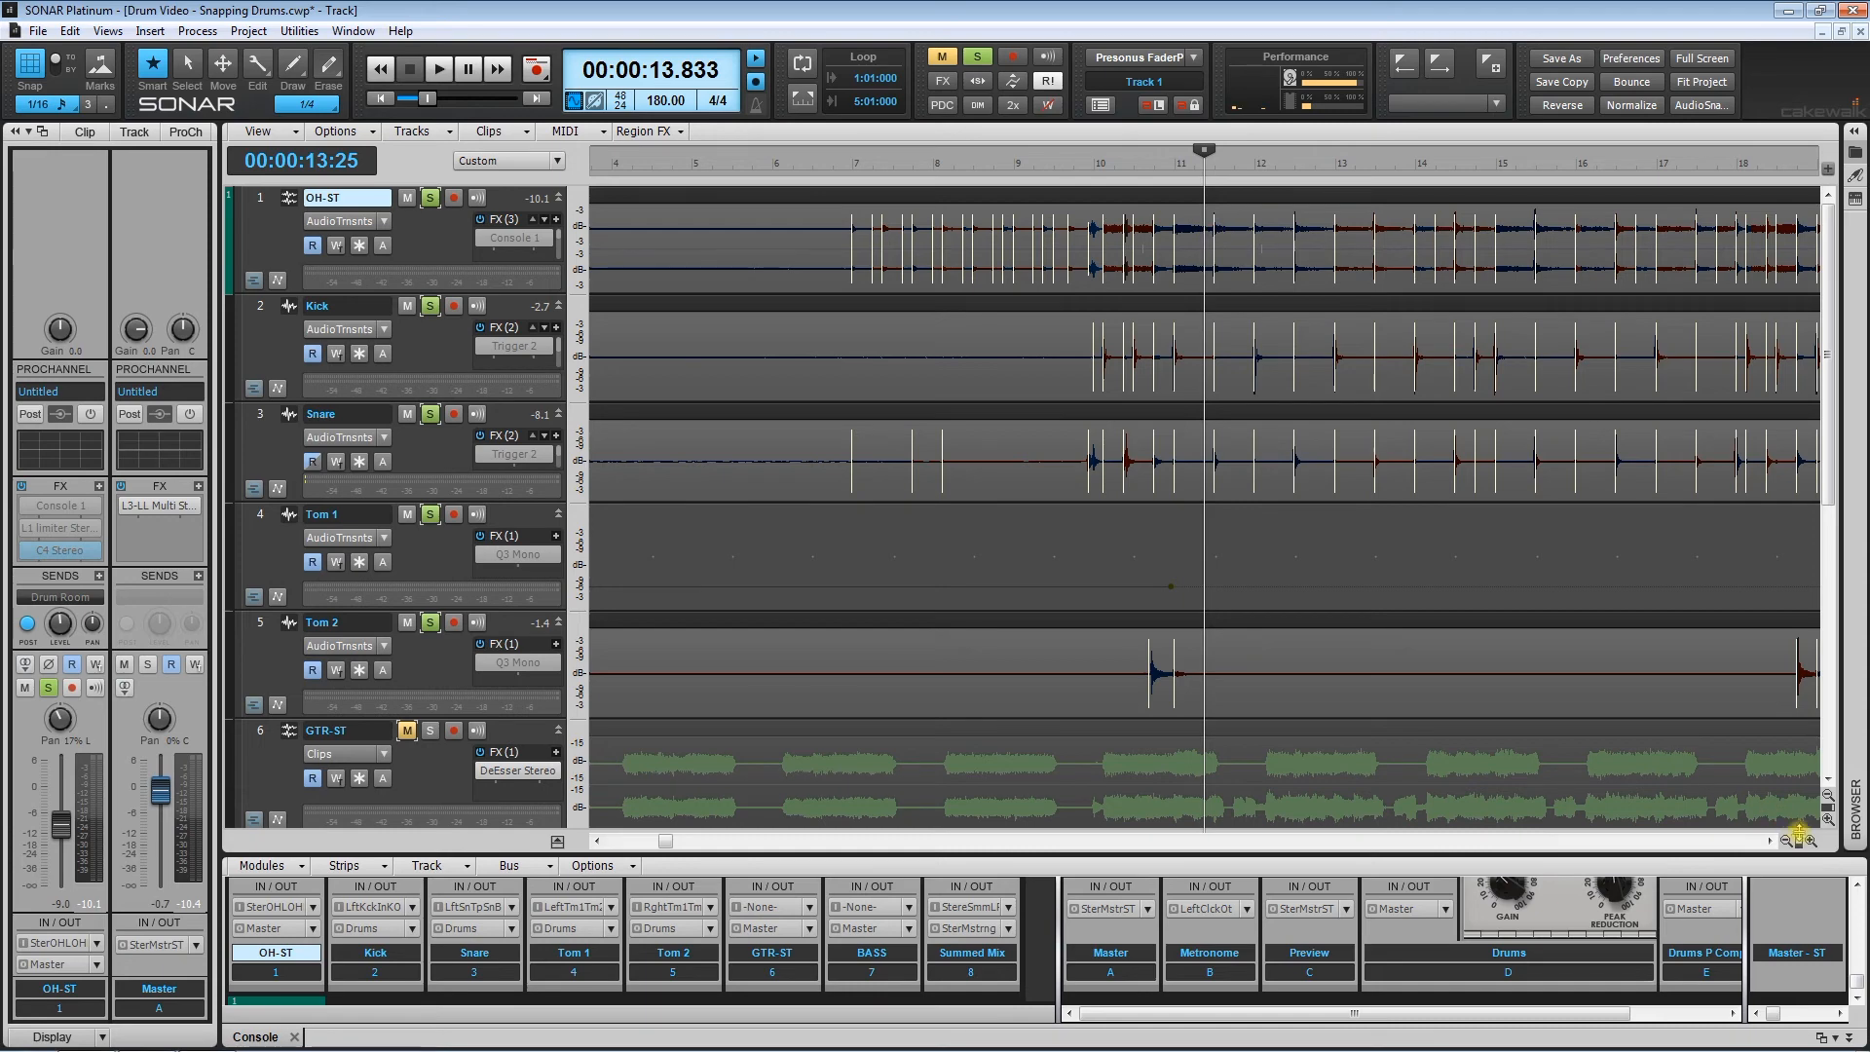
left_click_drag(1688, 824, 1669, 825)
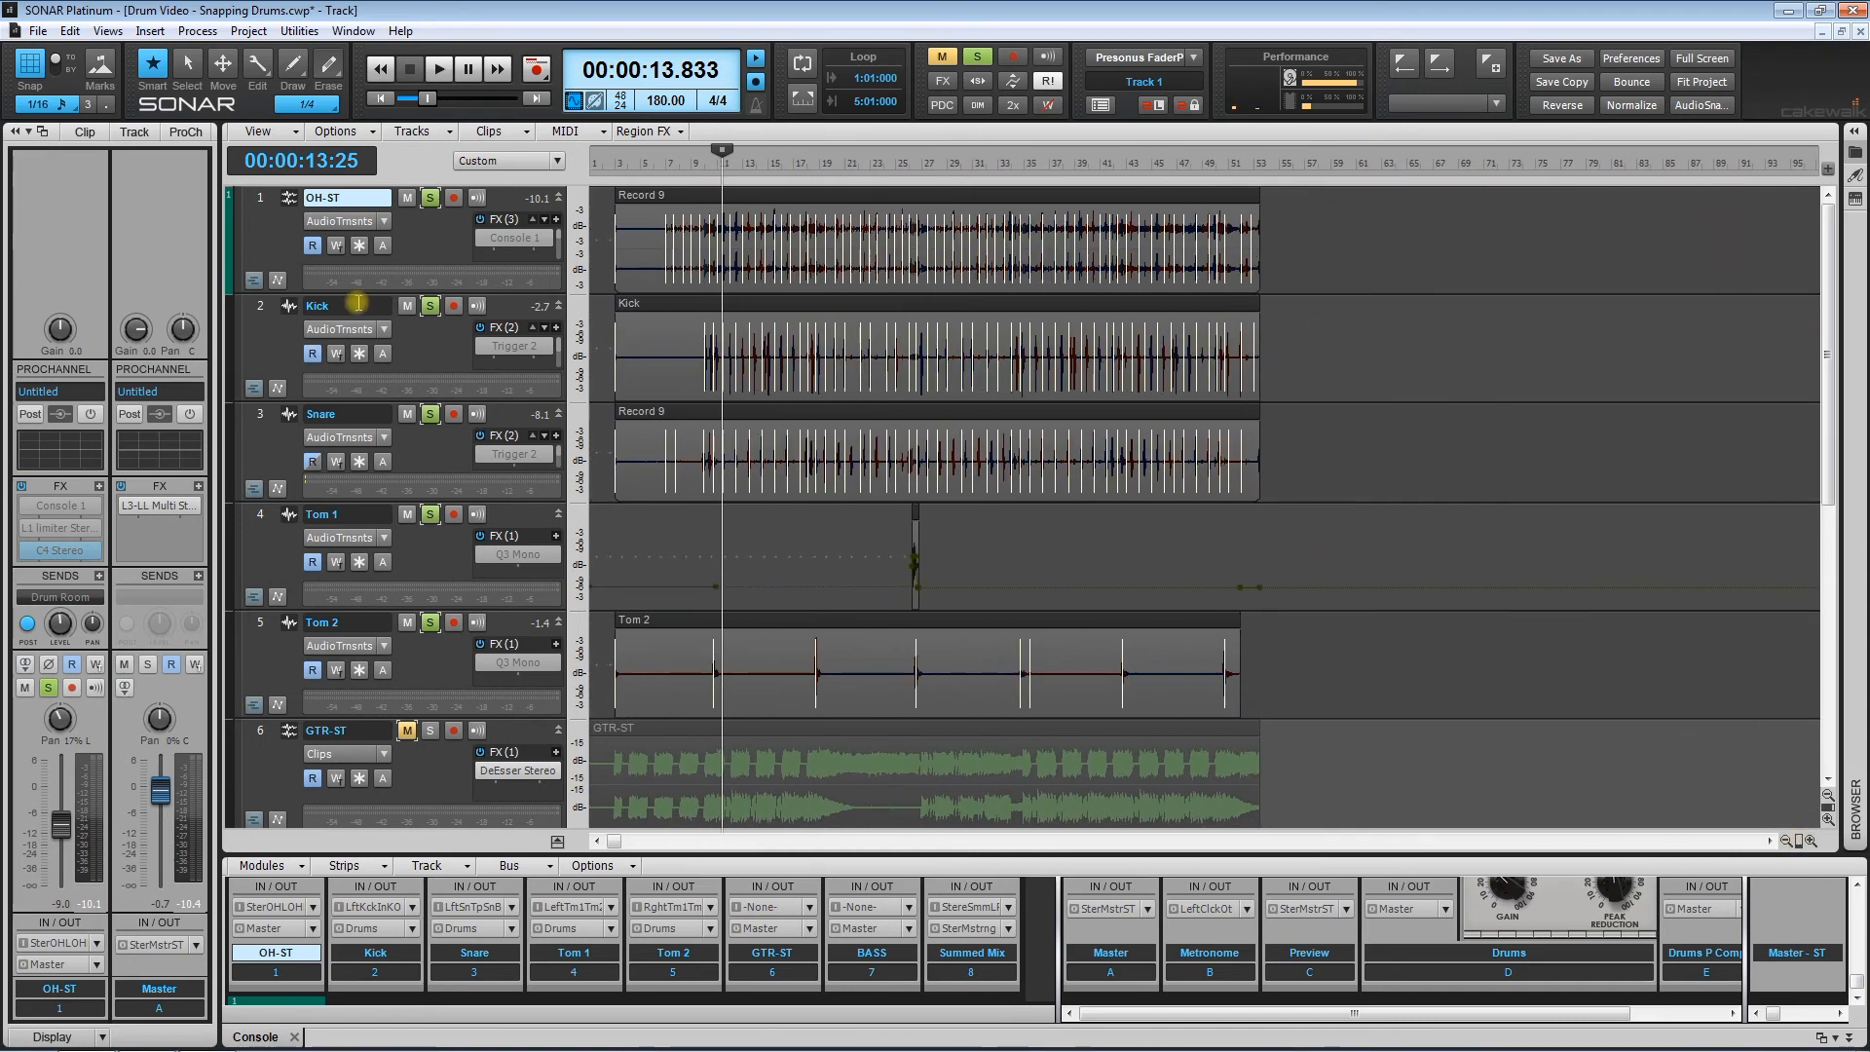
left_click(259, 201)
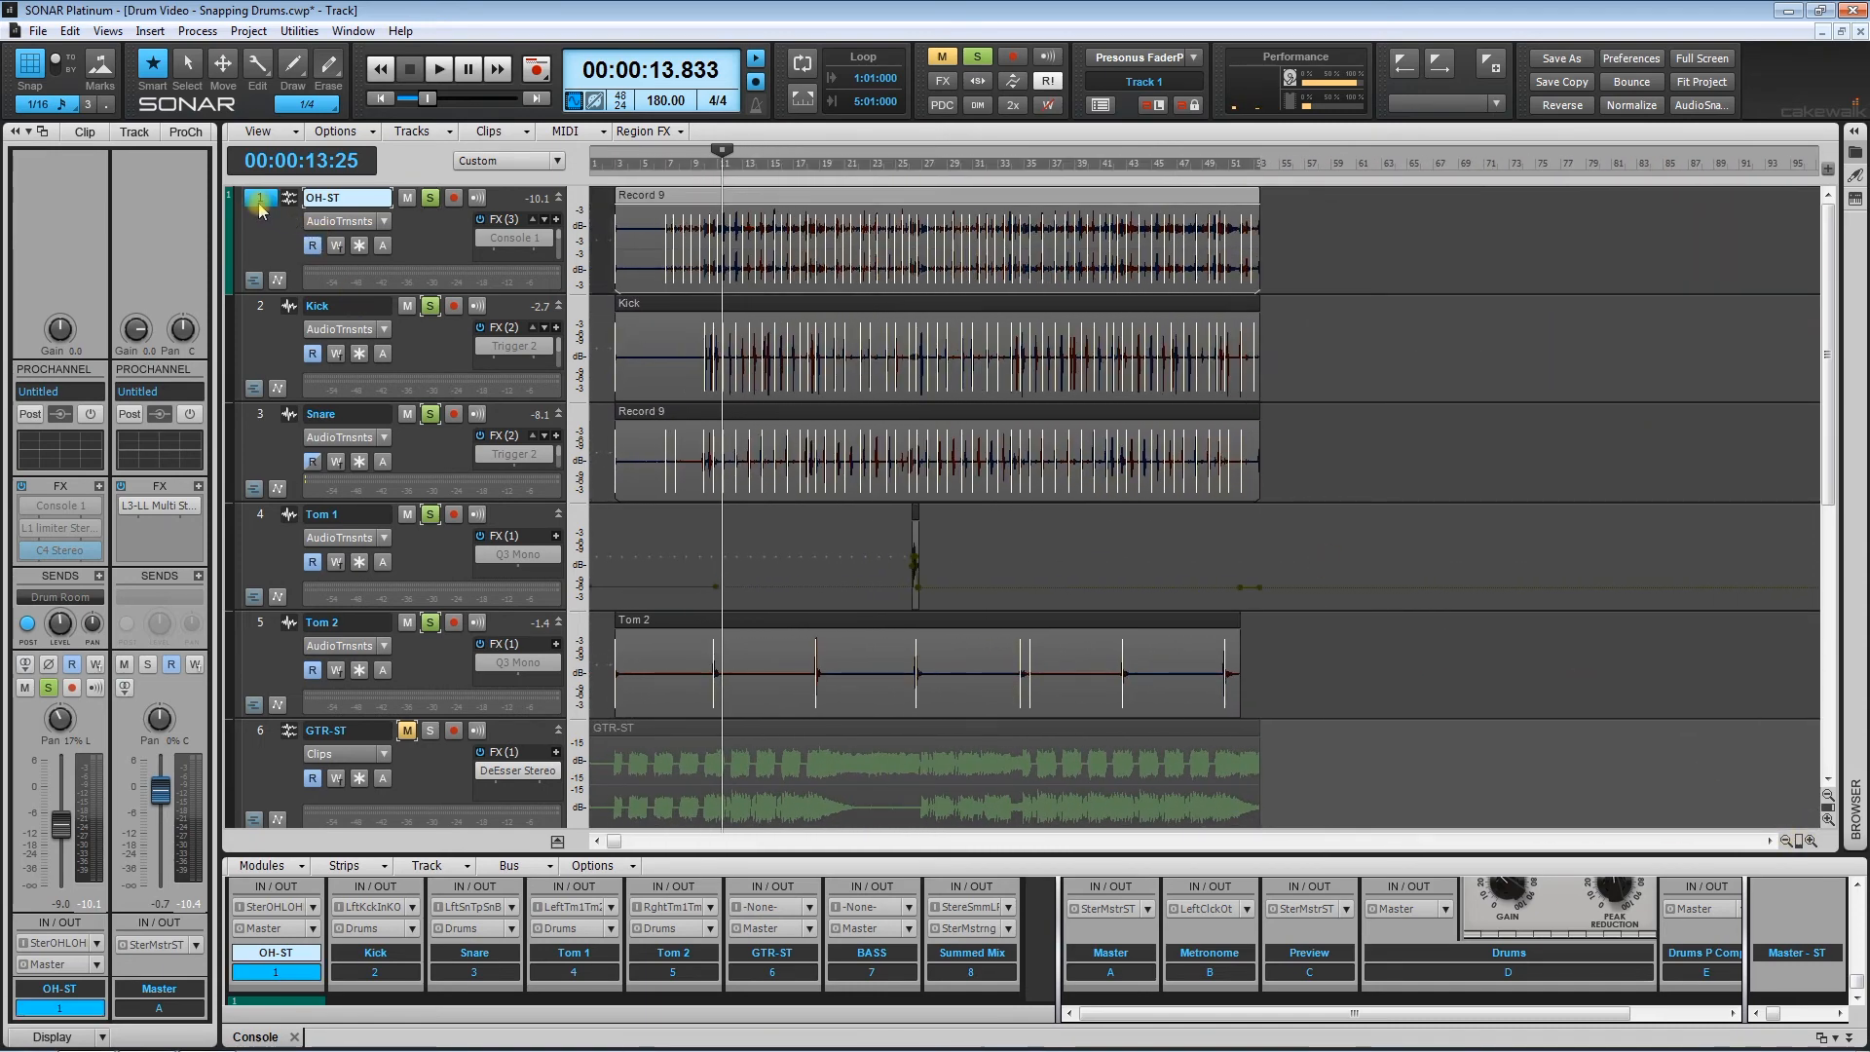
left_click_drag(259, 201, 259, 628)
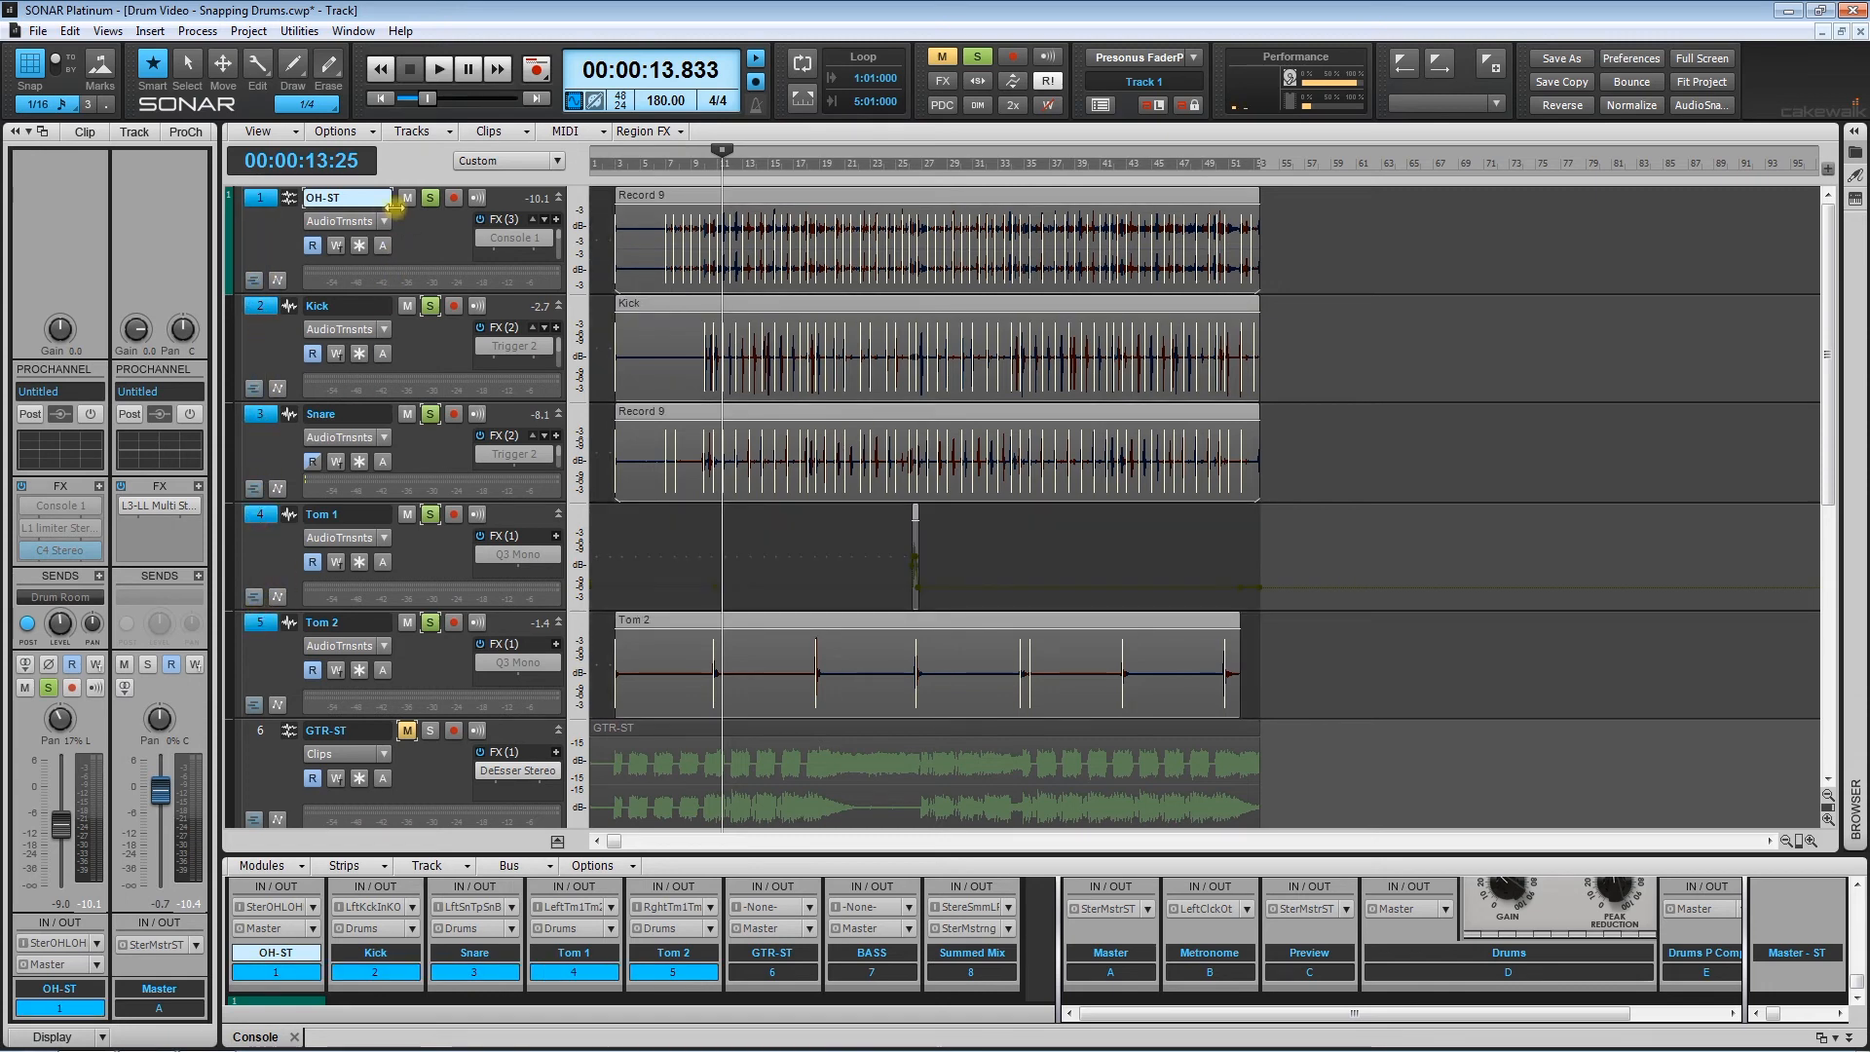
left_click(385, 221)
left_click(436, 236)
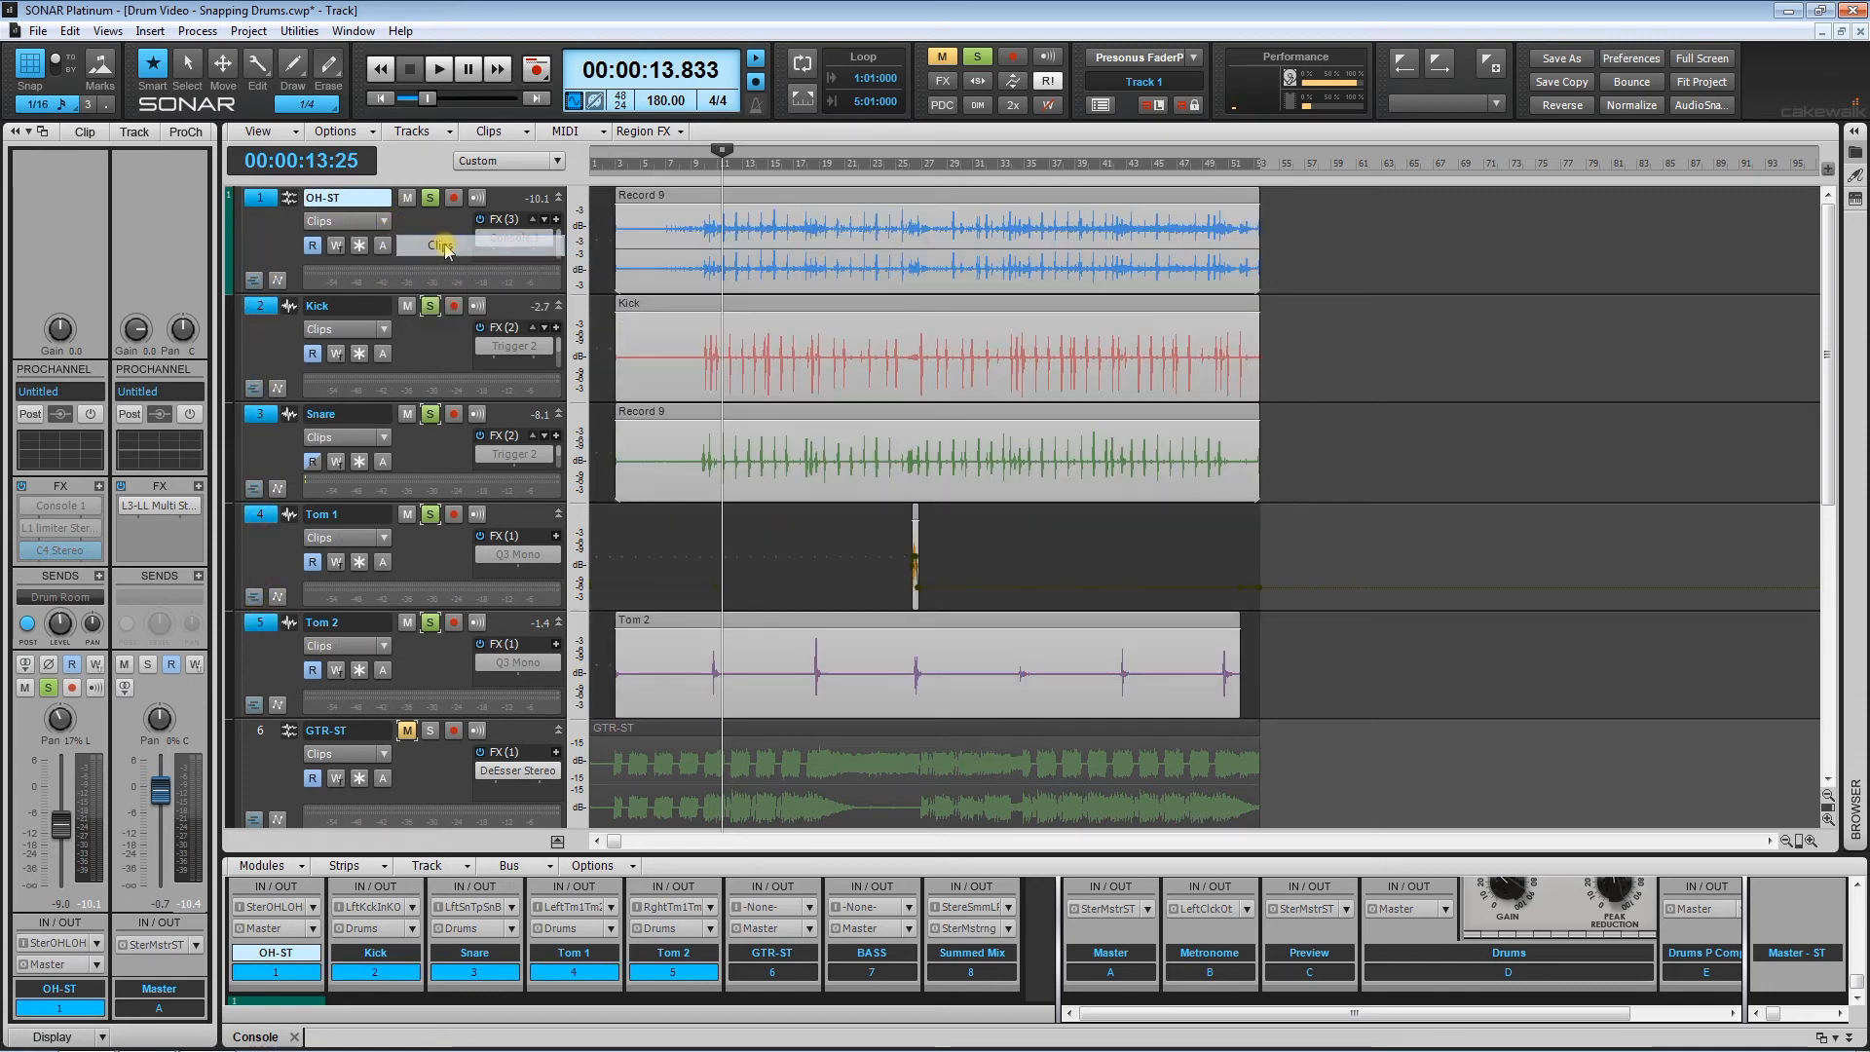
Step: Select all clips on the five drum tracks and bounce them to clips
left_click(1147, 522)
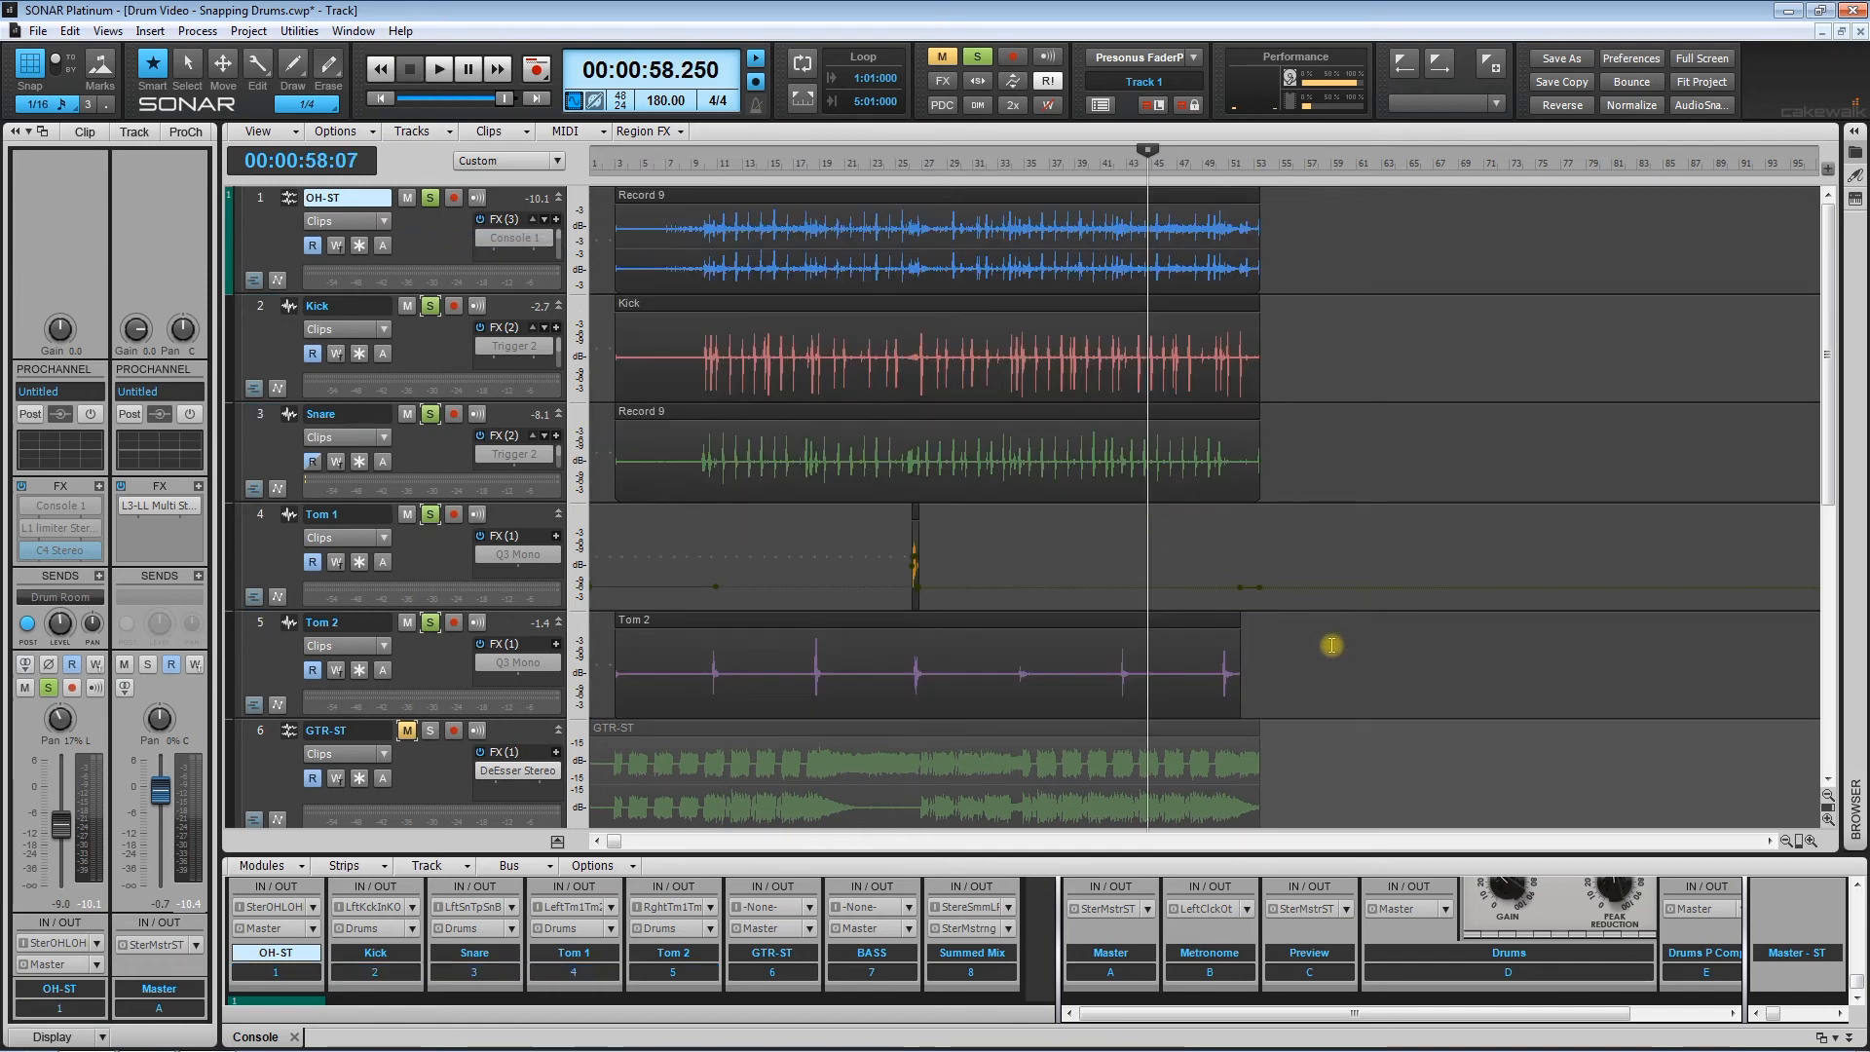
left_click_drag(1350, 671, 709, 234)
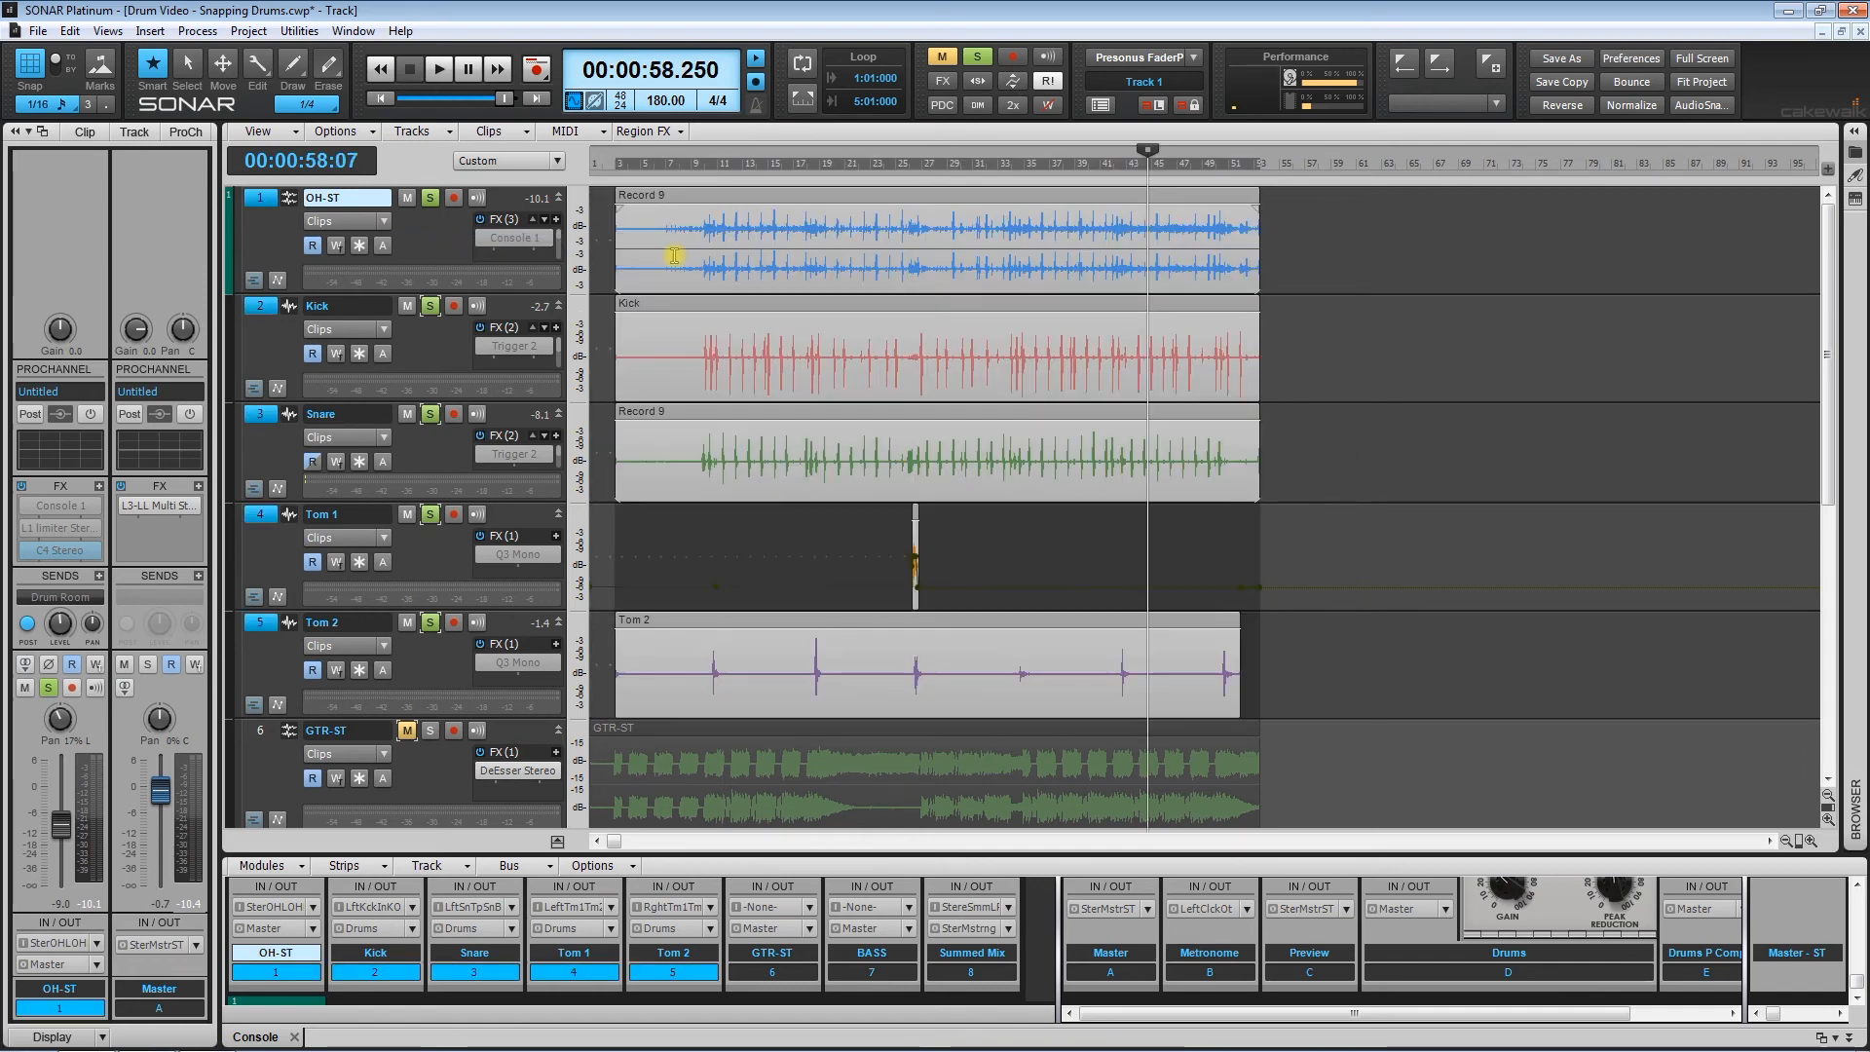
right_click(755, 193)
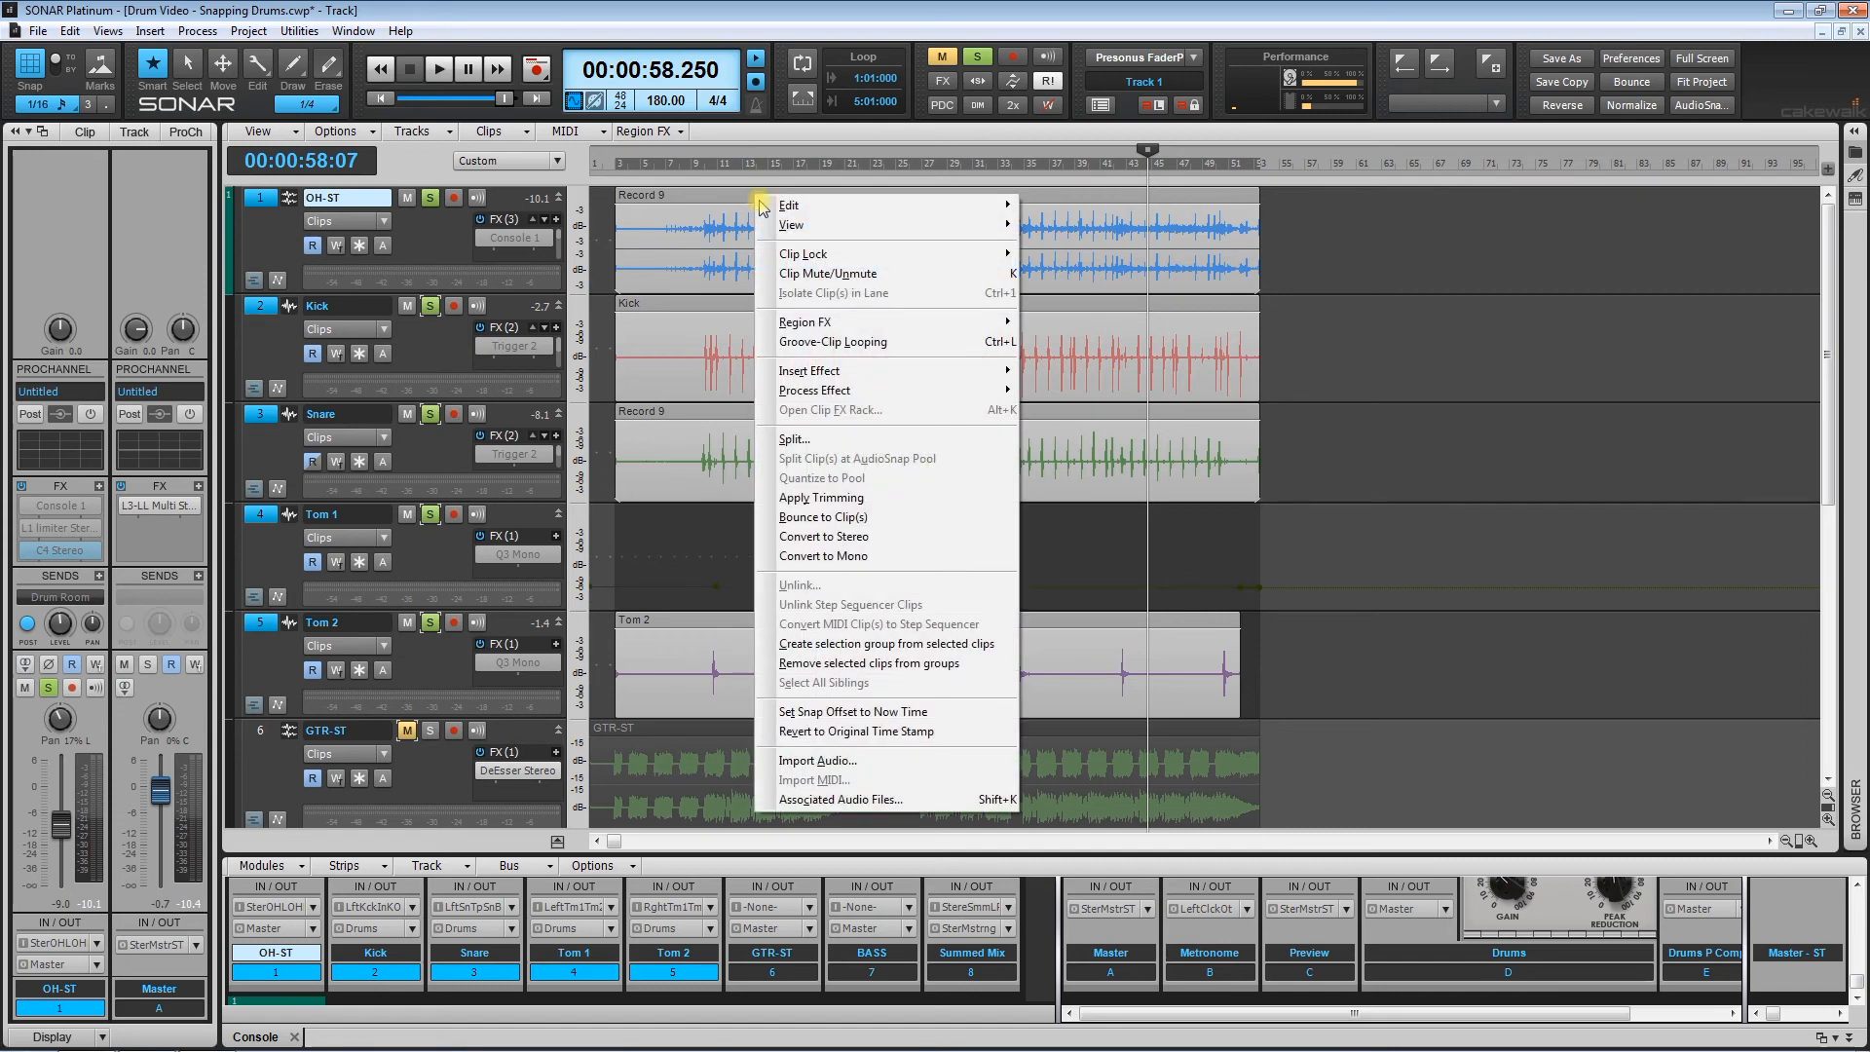
left_click(859, 521)
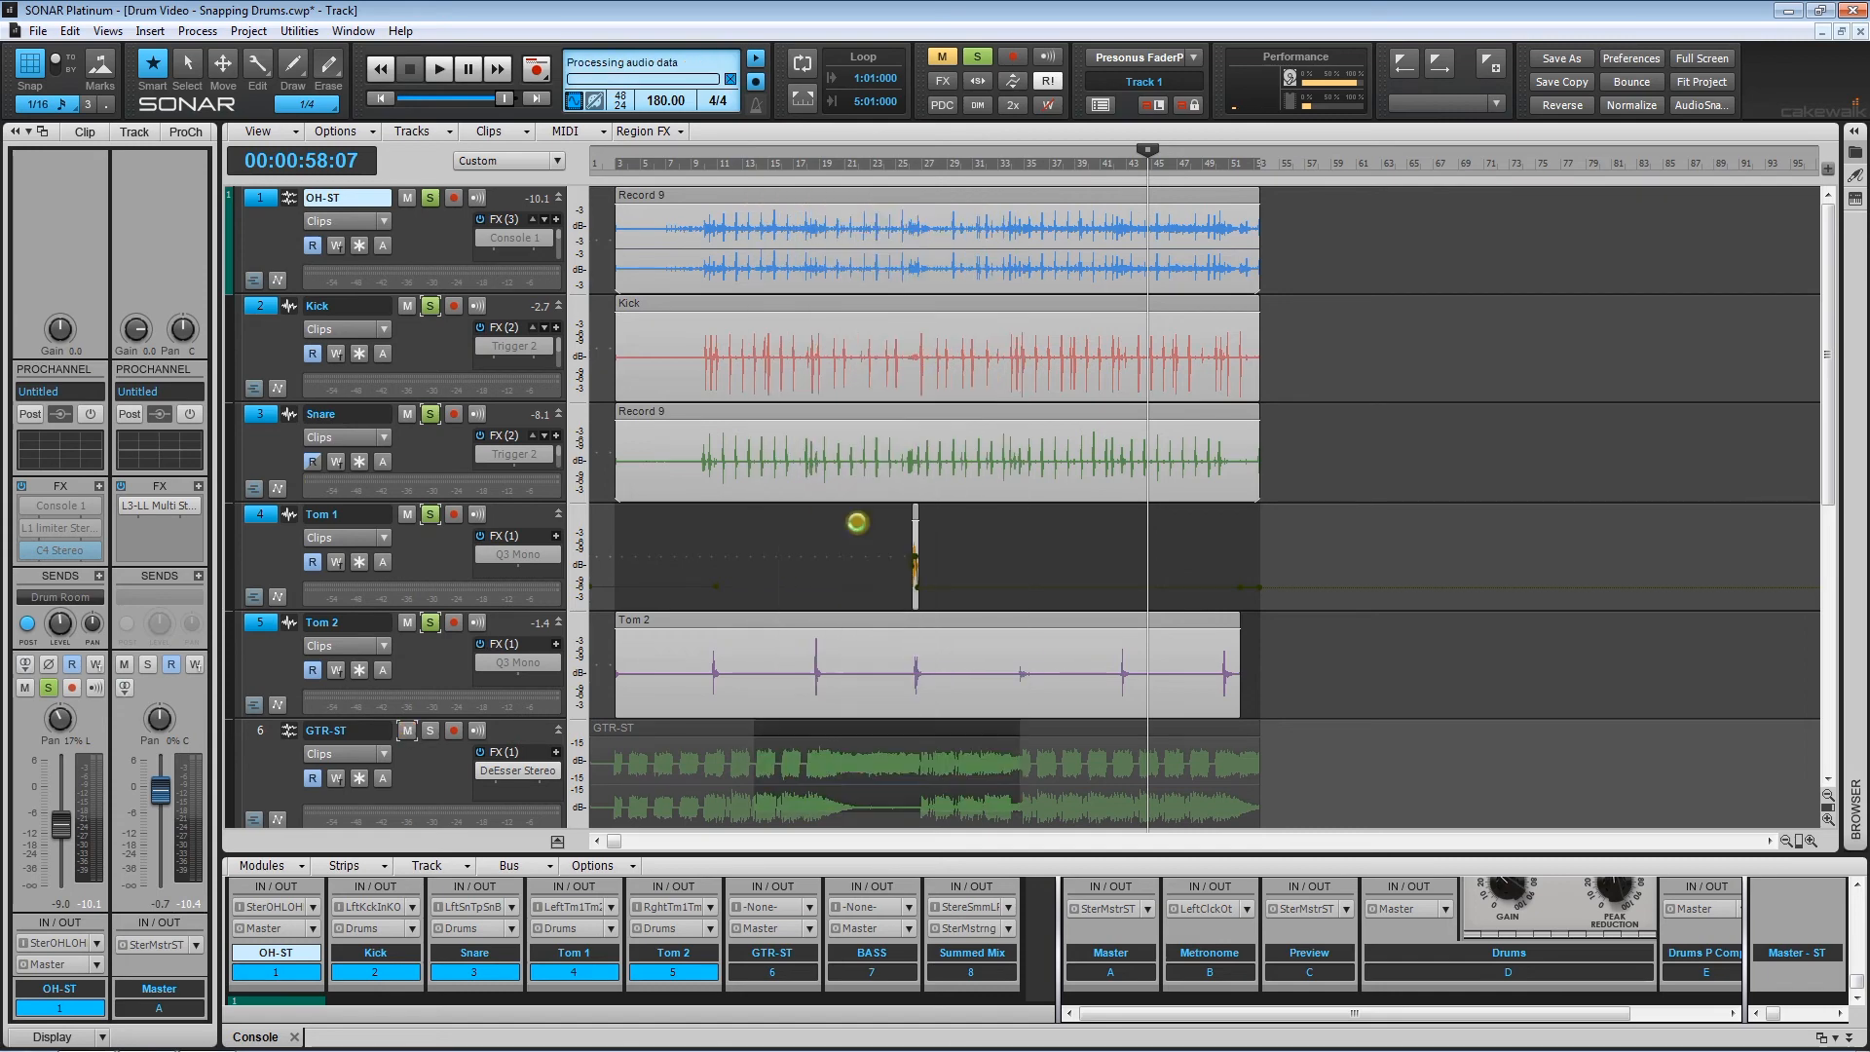